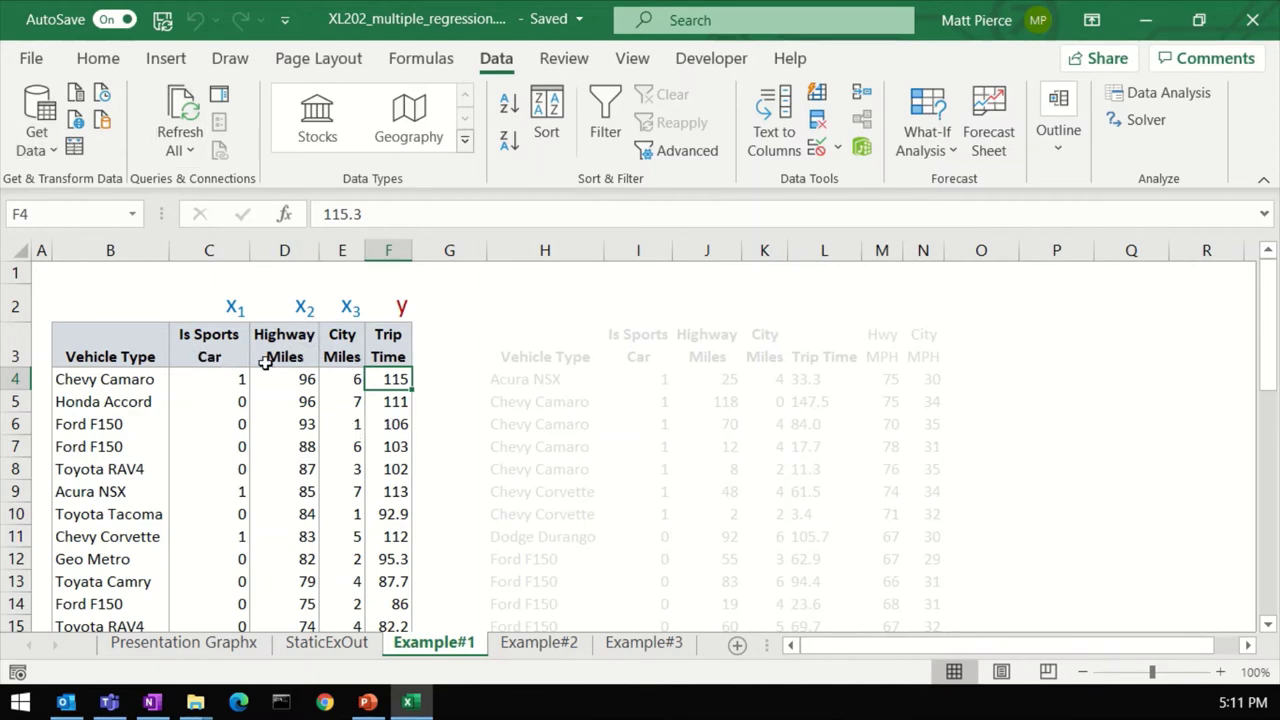
- Insert a blank column between the Is Sports Car and Highway Miles columns
{"action": "left_click_drag", "start_coordinate": [225, 313], "coordinate": [345, 309]}
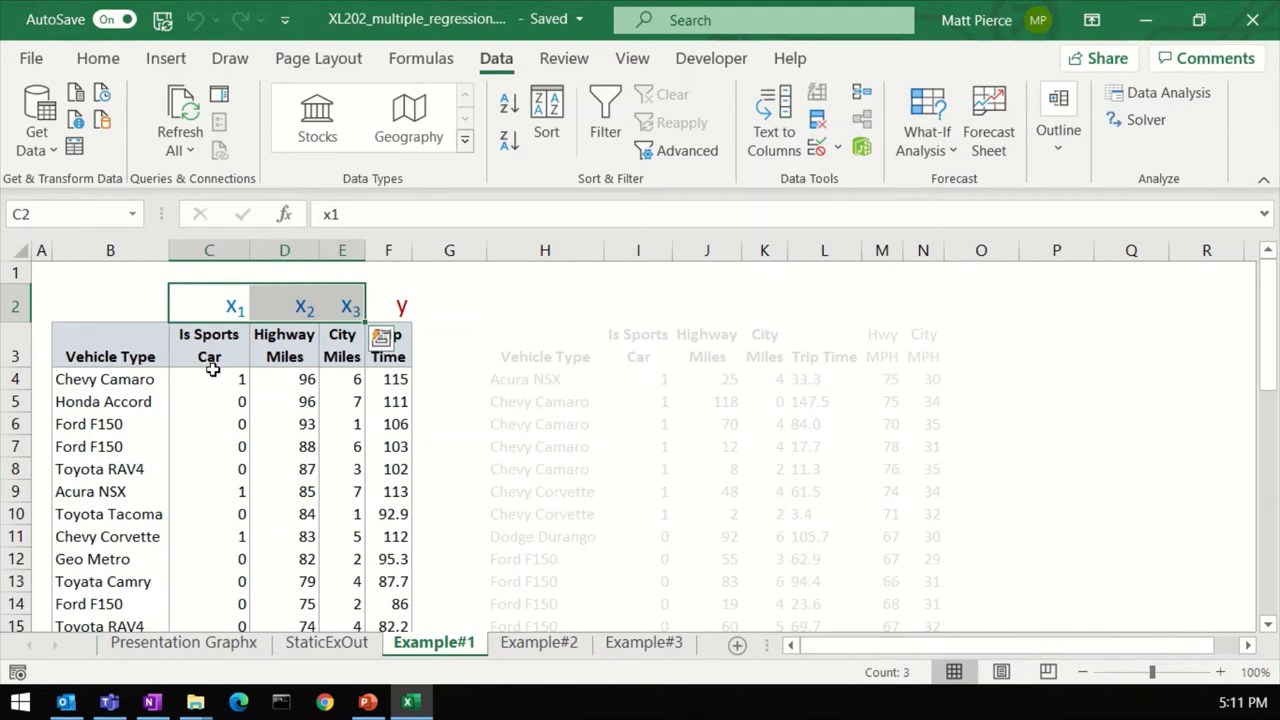
{"action": "left_click", "coordinate": [209, 340]}
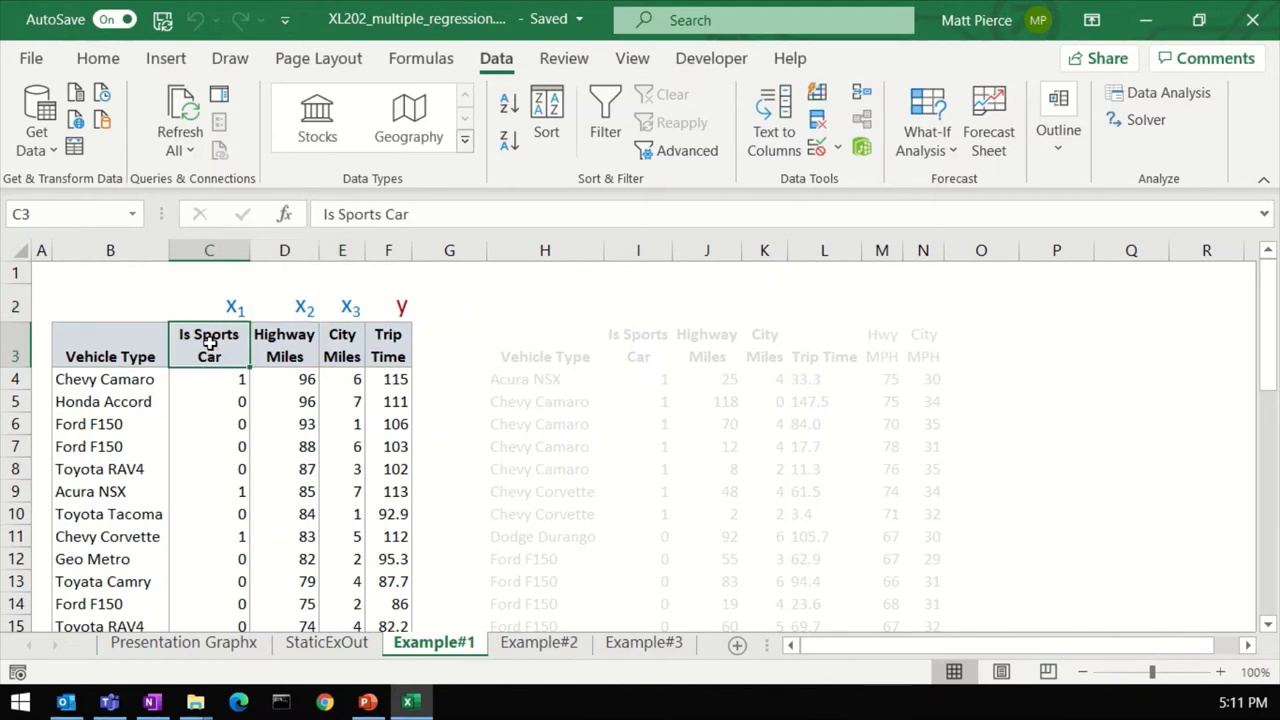
{"action": "left_click", "coordinate": [275, 249]}
{"action": "right_click", "coordinate": [275, 249]}
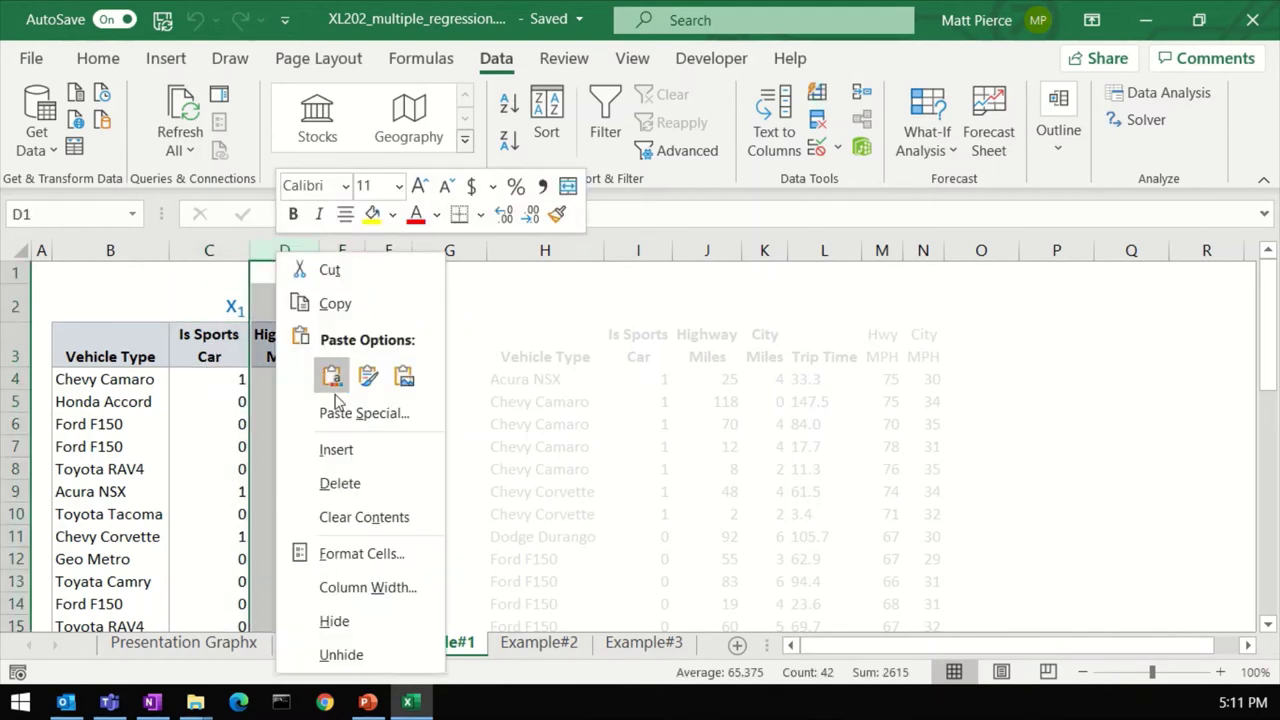
{"action": "left_click", "coordinate": [337, 451]}
{"action": "left_click", "coordinate": [293, 362]}
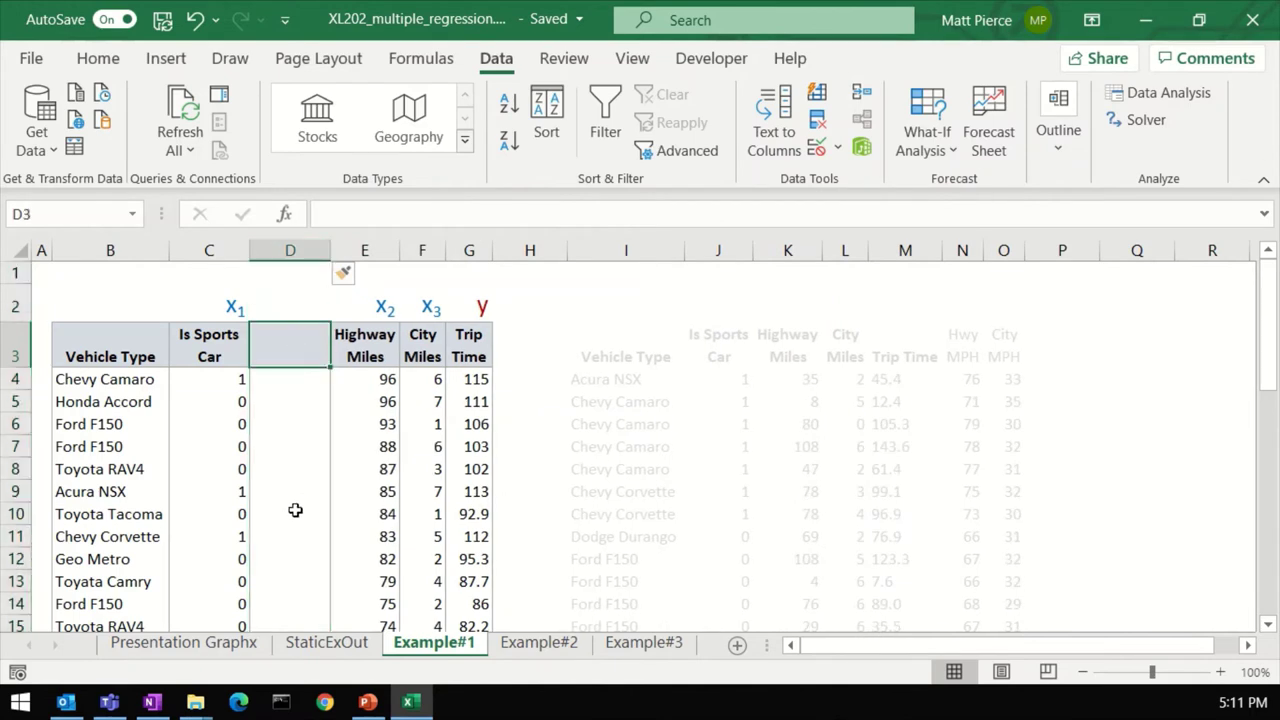
{"action": "left_click", "coordinate": [206, 332]}
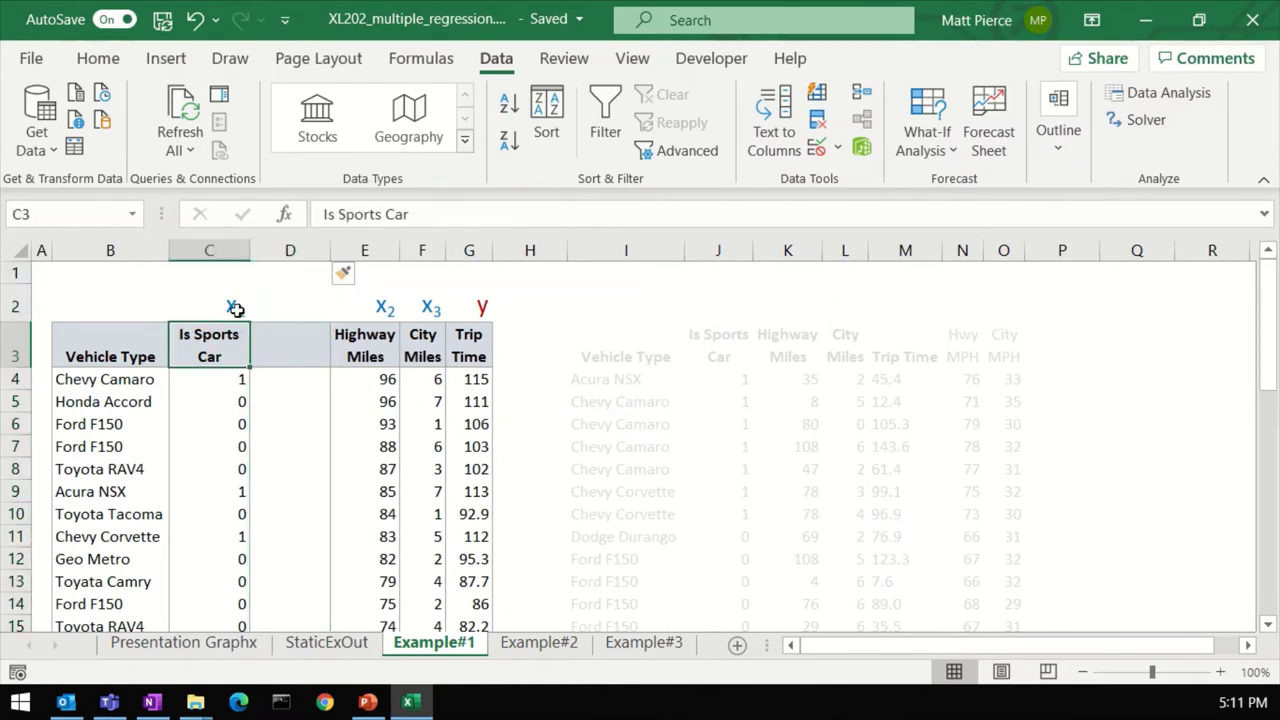
- Select the non-adjacent predictor ranges C3:C11 and E3:F11 on either side of the blank column
{"action": "right_click", "coordinate": [284, 249]}
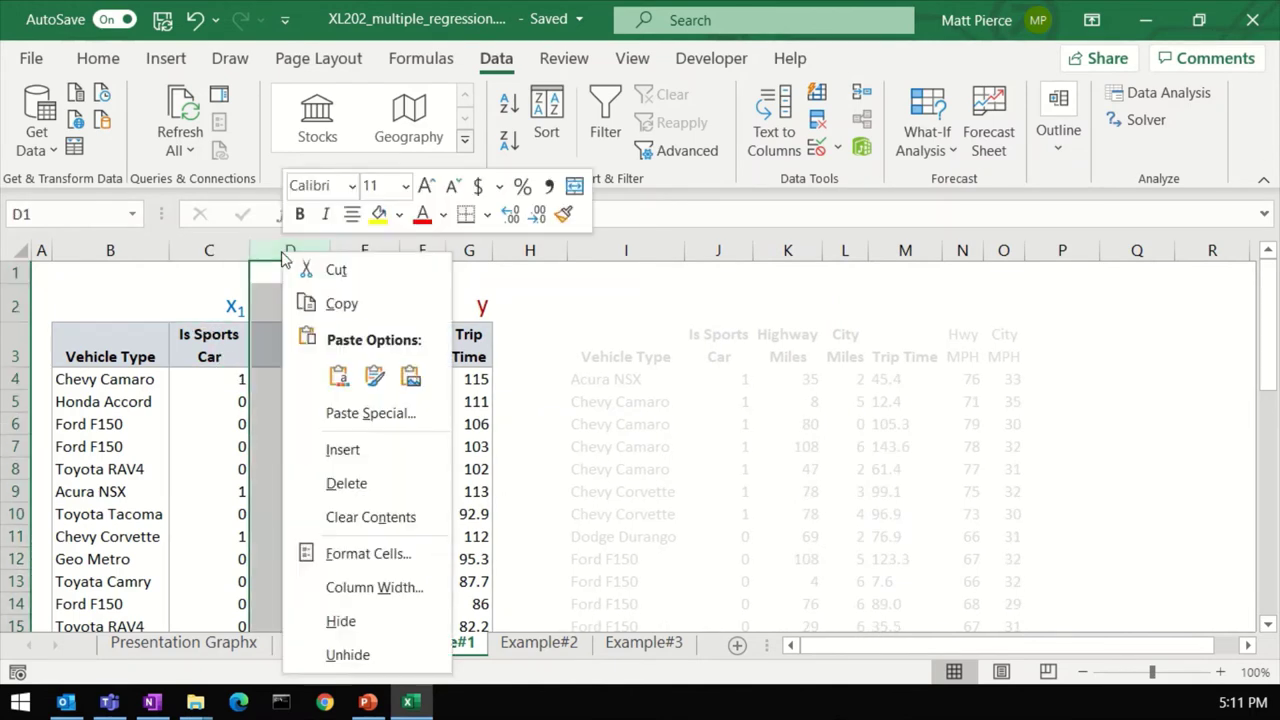
{"action": "left_click", "coordinate": [189, 382]}
{"action": "left_click", "coordinate": [211, 375]}
{"action": "left_click_drag", "start_coordinate": [211, 346], "coordinate": [220, 538]}
{"action": "left_click_drag", "start_coordinate": [365, 345], "coordinate": [410, 543]}
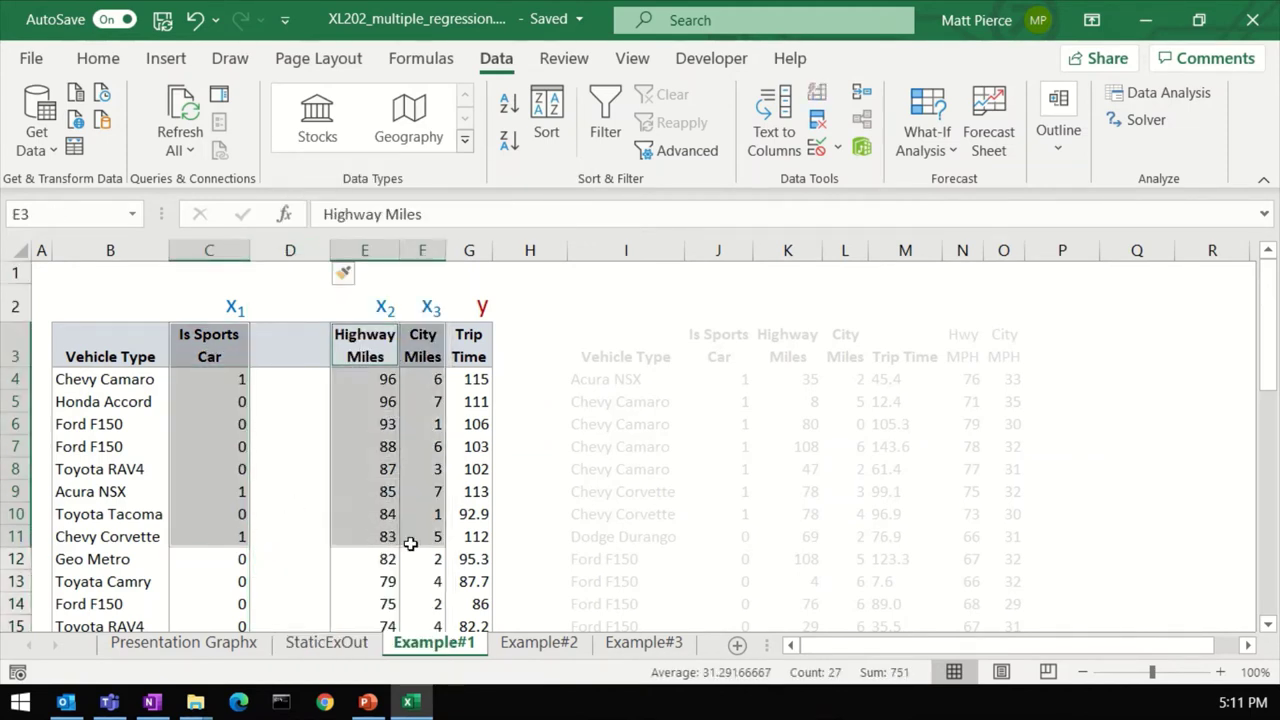
- Delete the blank column D so the three predictor columns sit side by side
{"action": "left_click", "coordinate": [289, 251]}
{"action": "right_click", "coordinate": [289, 253]}
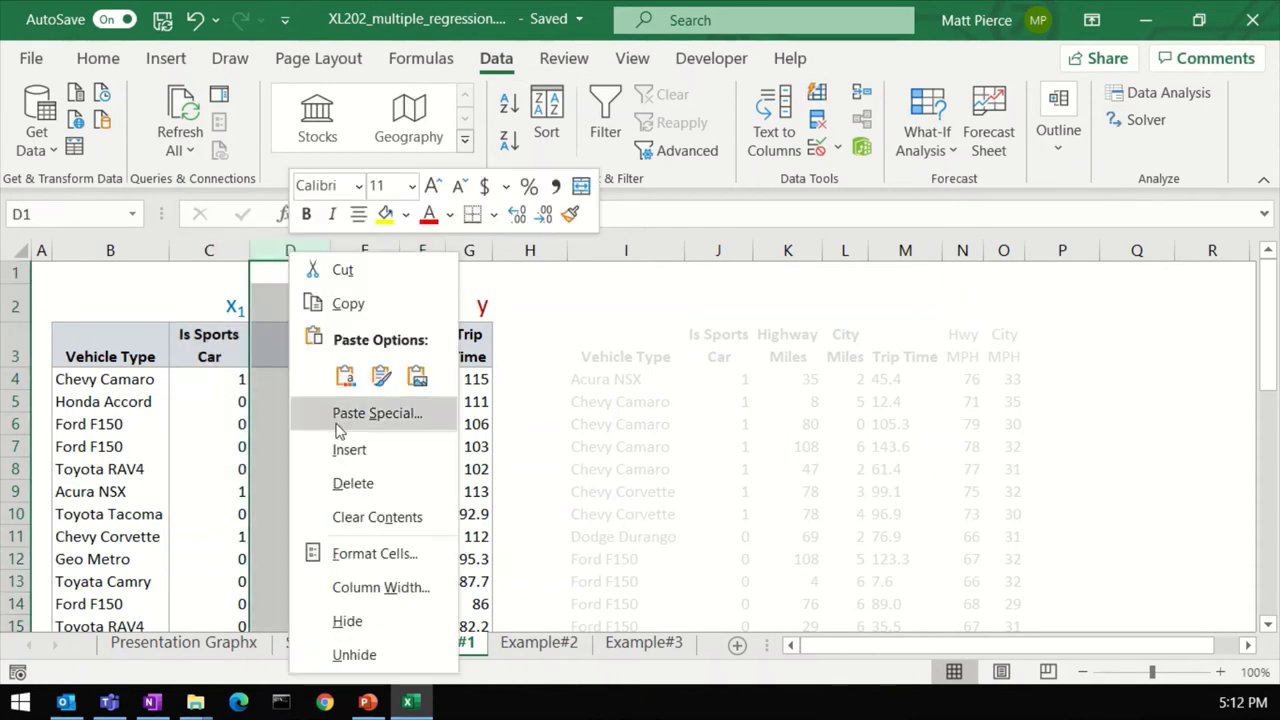
{"action": "left_click", "coordinate": [350, 481]}
{"action": "left_click", "coordinate": [220, 358]}
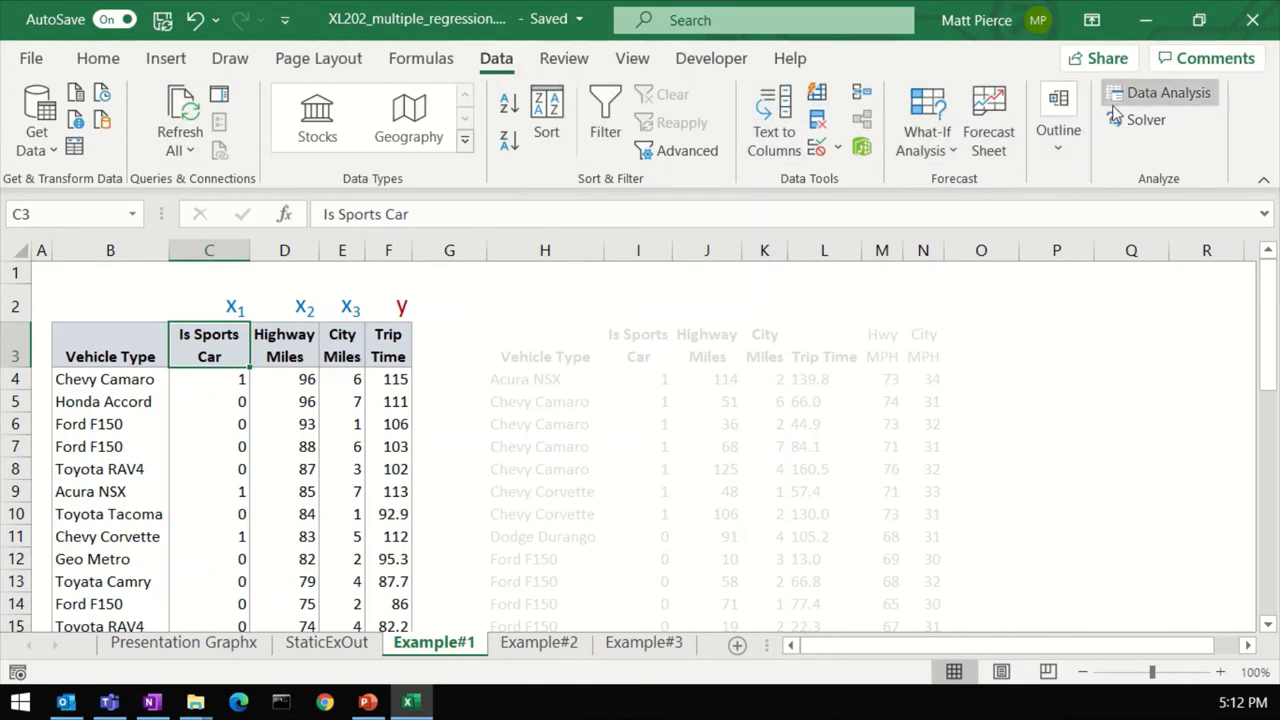
- Start the Regression tool from the data analysis tools and place its dialog clear of the data table
{"action": "left_click", "coordinate": [1163, 96]}
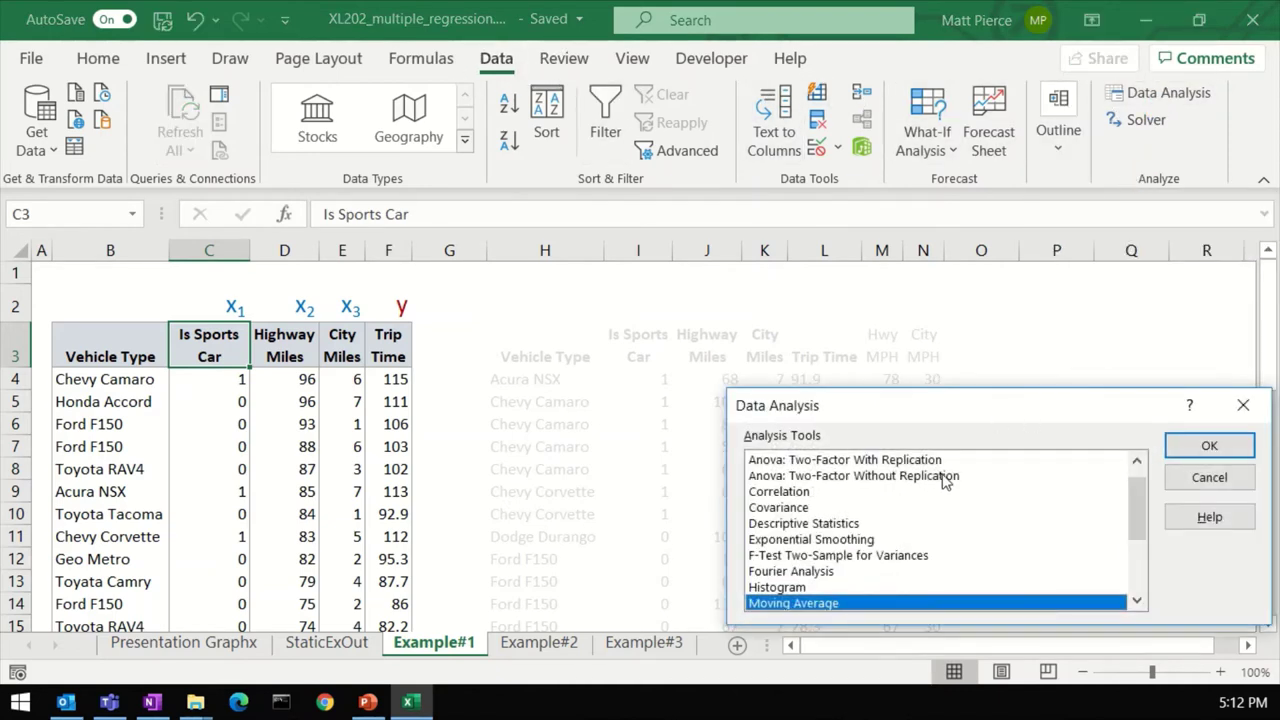
{"action": "scroll", "coordinate": [808, 548], "scroll_direction": "down", "scroll_amount": 2}
{"action": "left_click", "coordinate": [780, 555]}
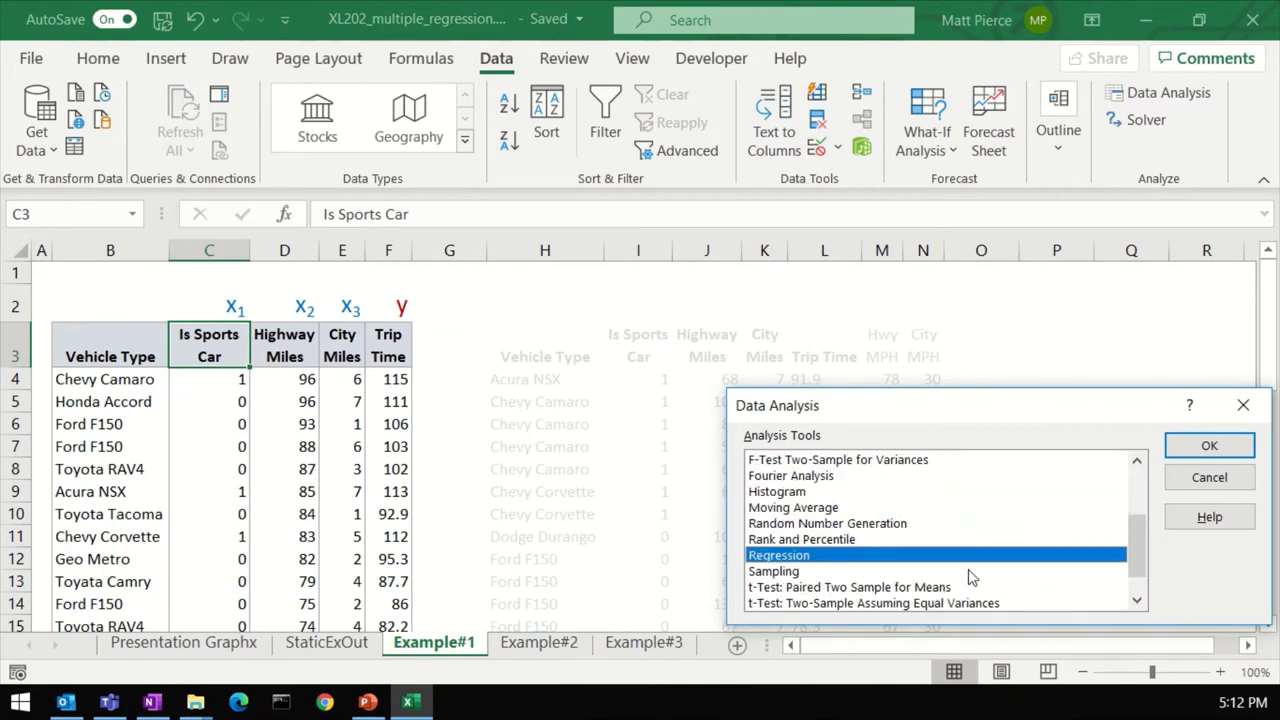
{"action": "left_click", "coordinate": [1209, 446]}
{"action": "left_click_drag", "start_coordinate": [833, 245], "coordinate": [790, 228]}
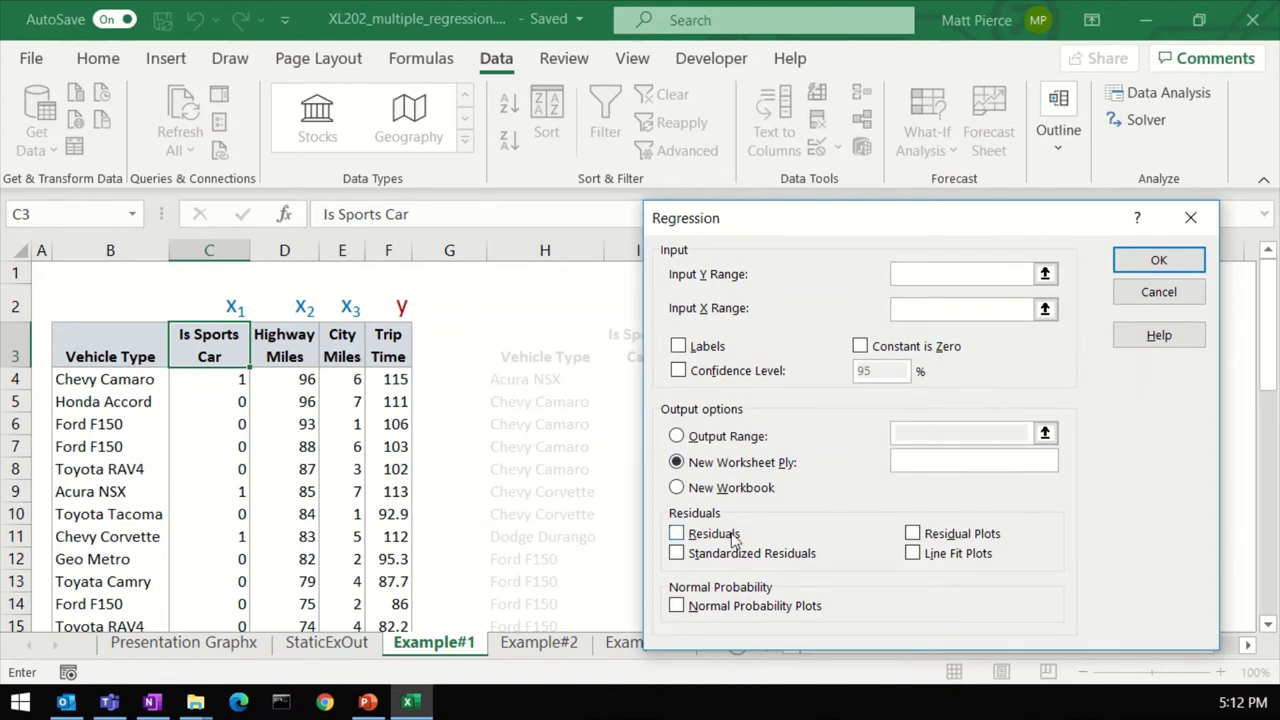
- Enable residuals, standardized residuals, residual plots, line fit plots and normal probability plots, and name the new output worksheet Run#1
{"action": "left_click", "coordinate": [677, 533]}
{"action": "left_click", "coordinate": [677, 553]}
{"action": "left_click", "coordinate": [912, 533]}
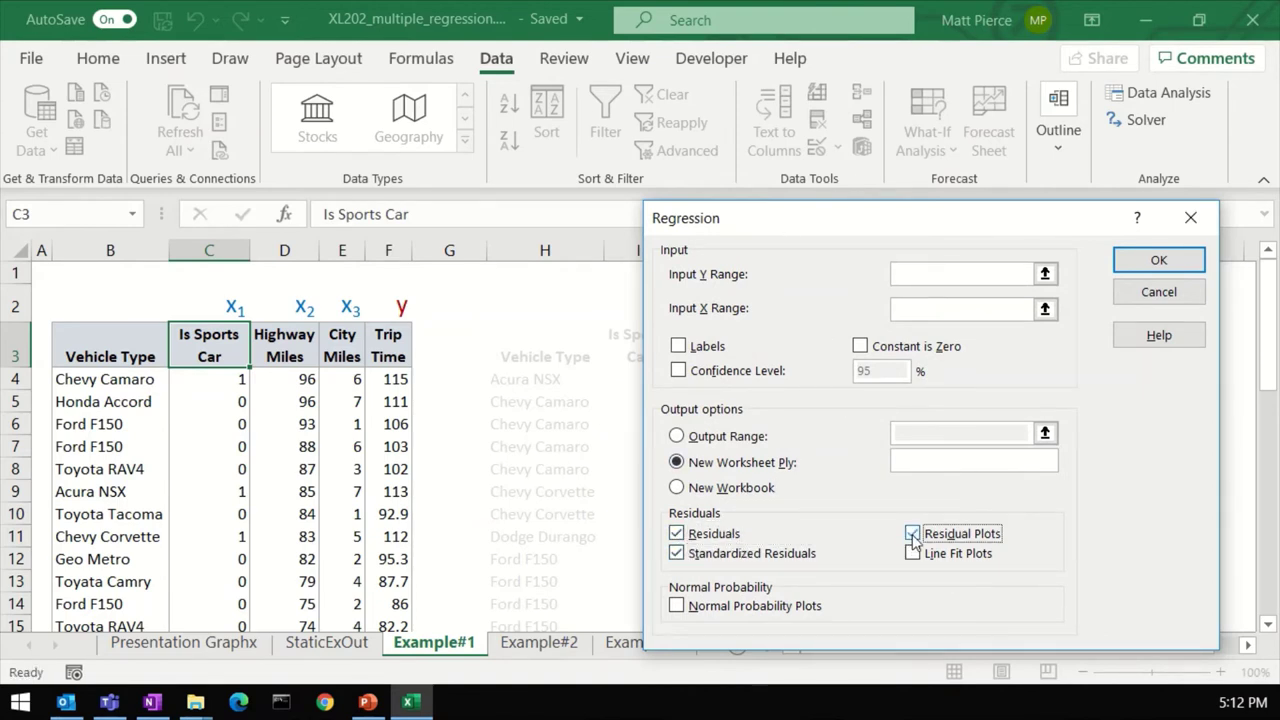
{"action": "left_click", "coordinate": [912, 554]}
{"action": "left_click", "coordinate": [677, 606]}
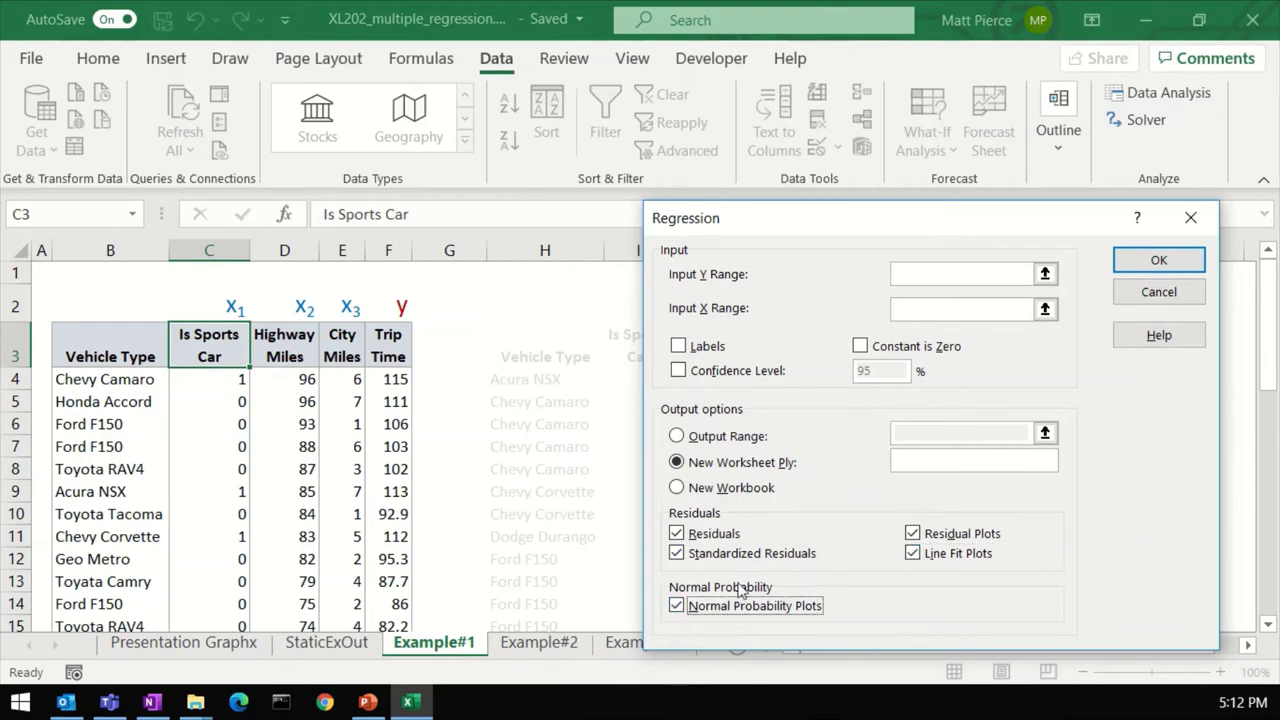
{"action": "left_click", "coordinate": [919, 463]}
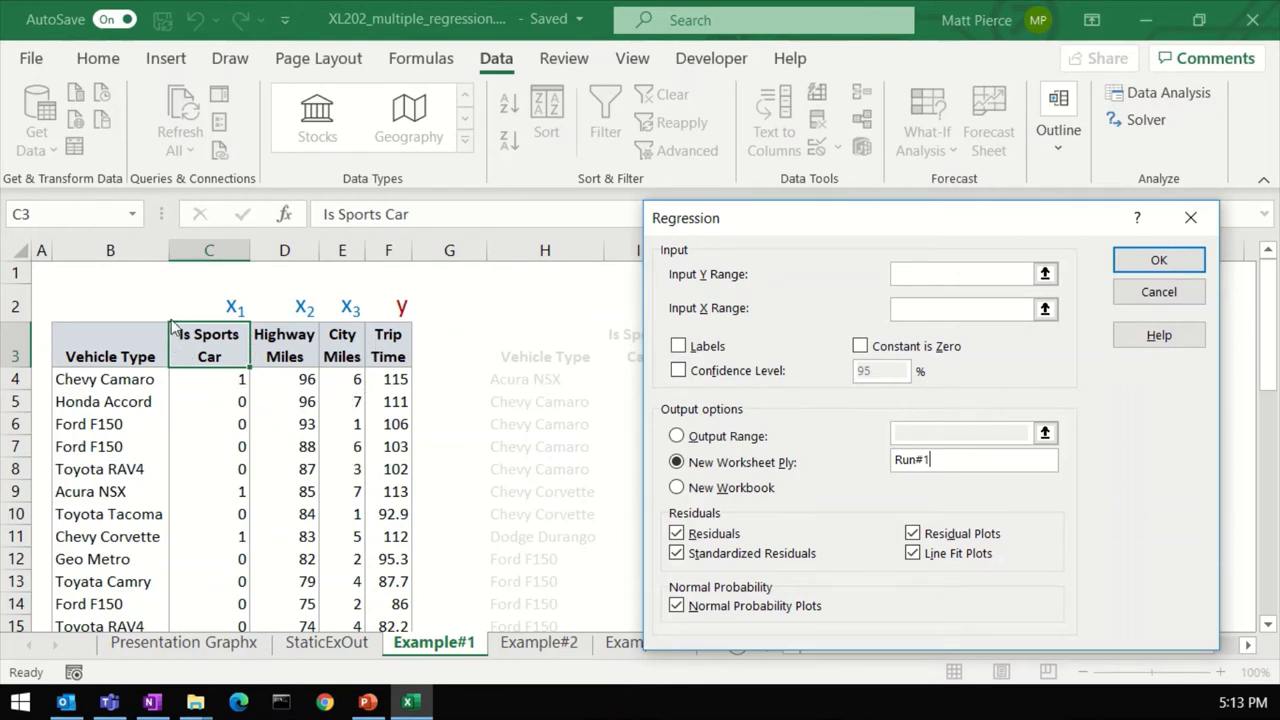
- Turn on Labels and set the regression's Y range to the Trip Time column, $F$3:$F$43
{"action": "left_click", "coordinate": [684, 350]}
{"action": "left_click", "coordinate": [950, 276]}
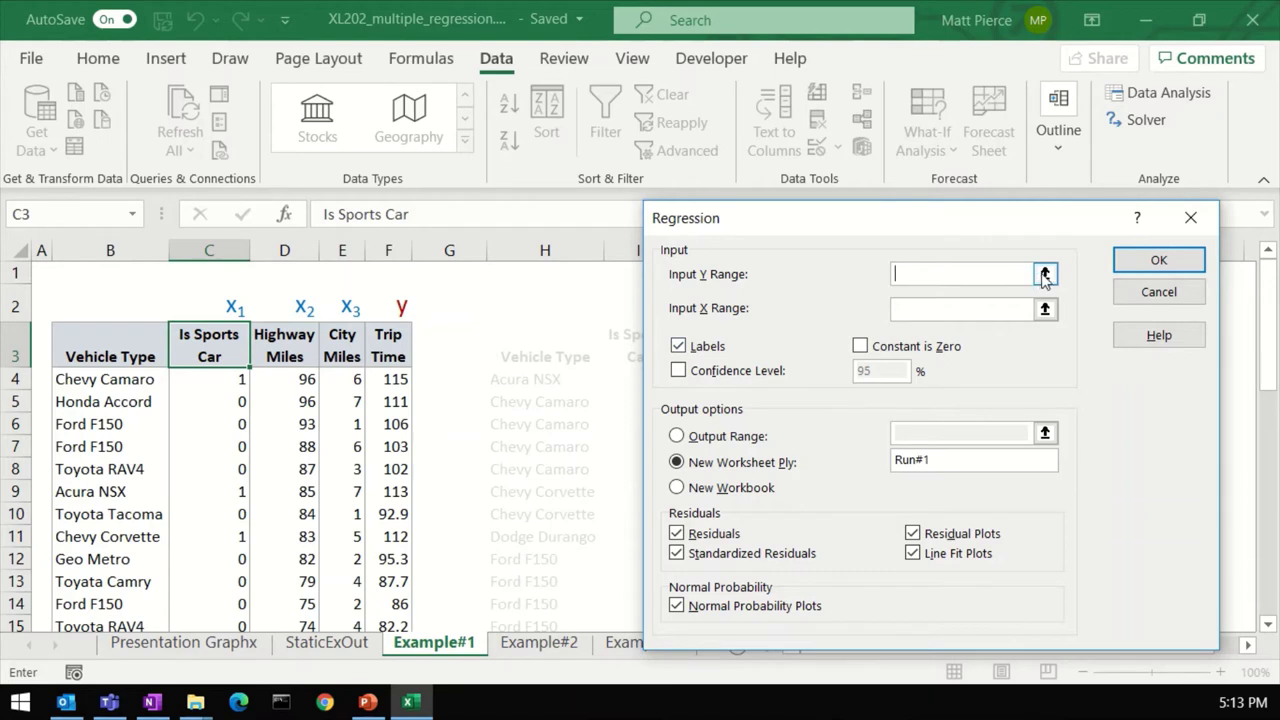
{"action": "left_click", "coordinate": [1045, 274]}
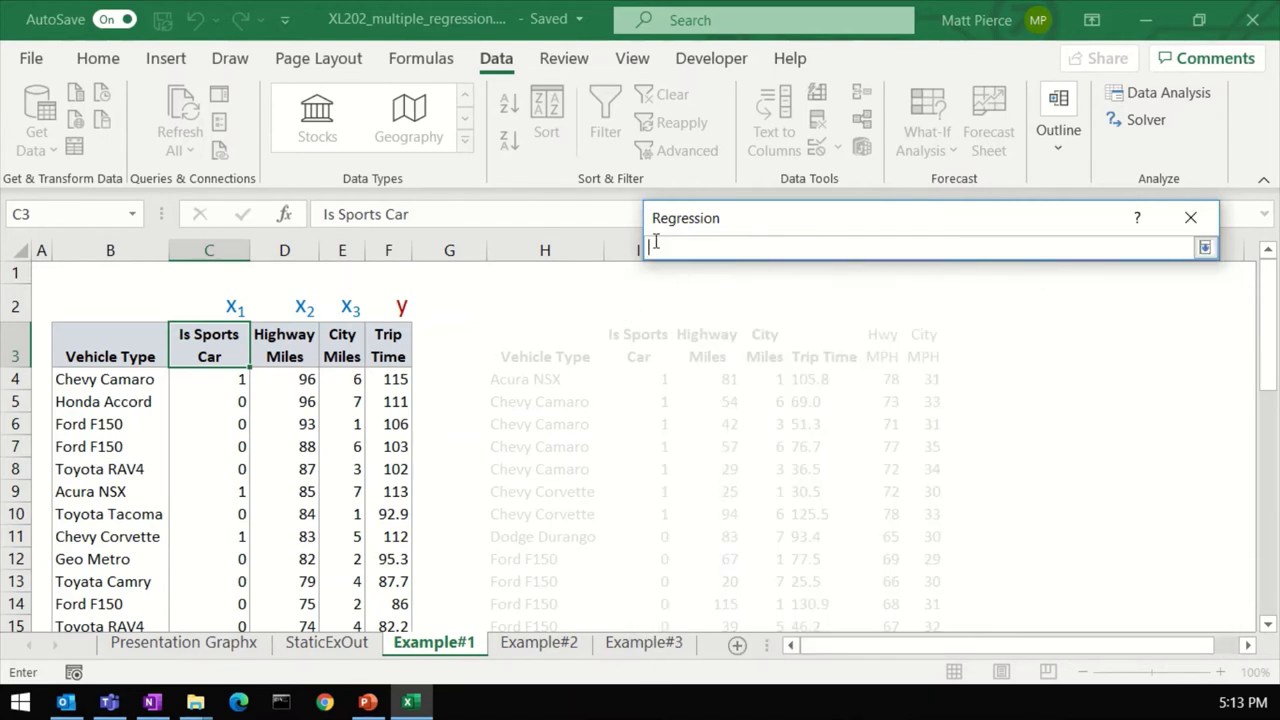
{"action": "left_click", "coordinate": [390, 350]}
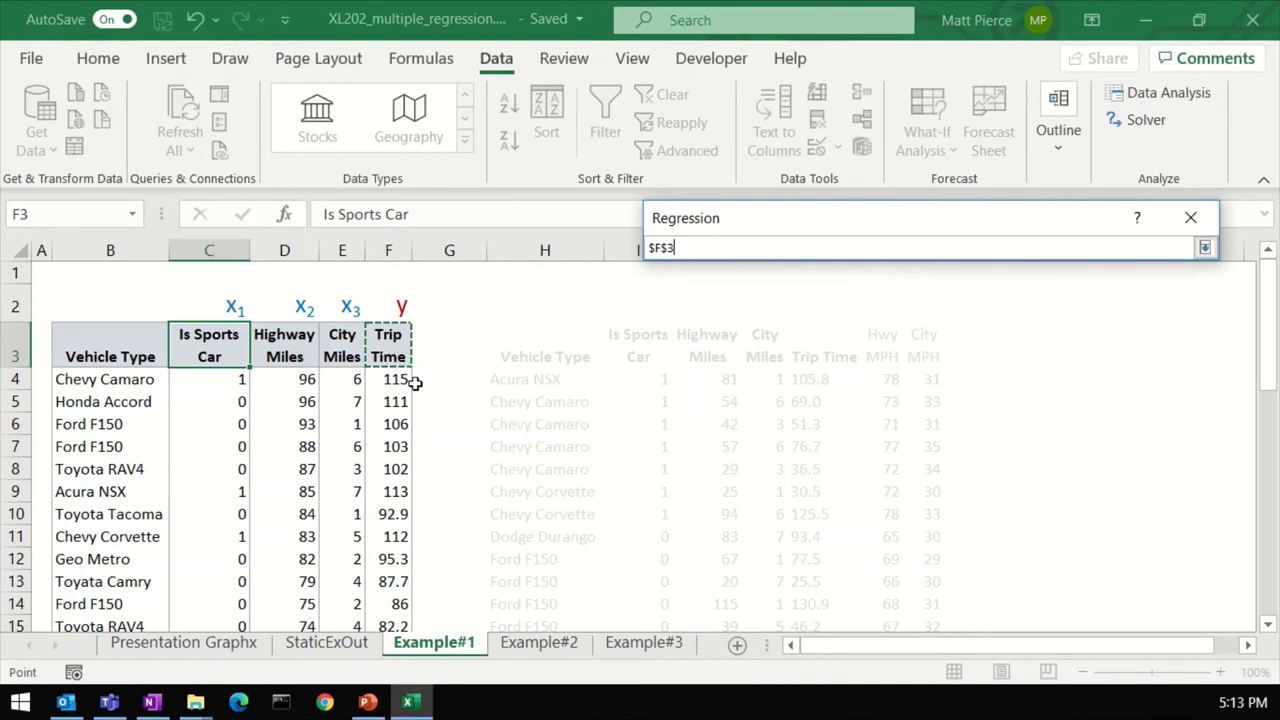
{"action": "key", "text": "ctrl+shift+Down"}
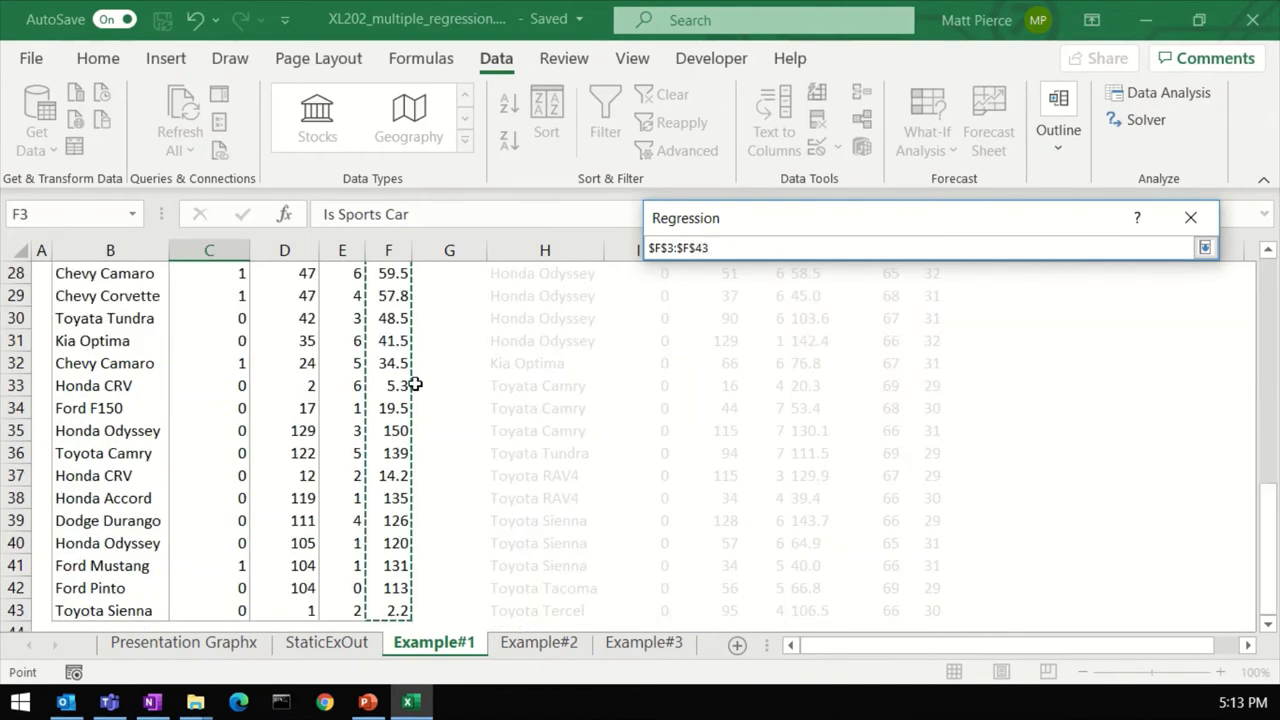
{"action": "left_click", "coordinate": [1205, 250]}
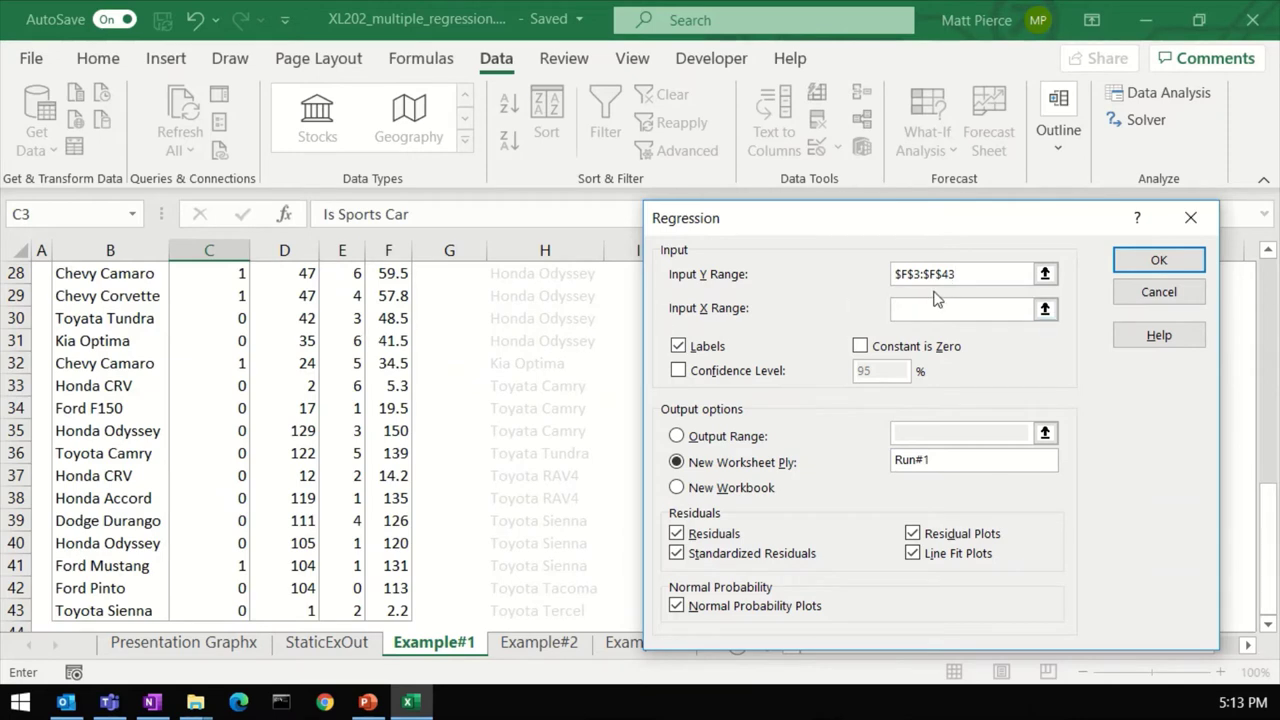
- Set the X range to the three predictor columns, $C$3:$E$43, and run the regression
{"action": "left_click", "coordinate": [1045, 310]}
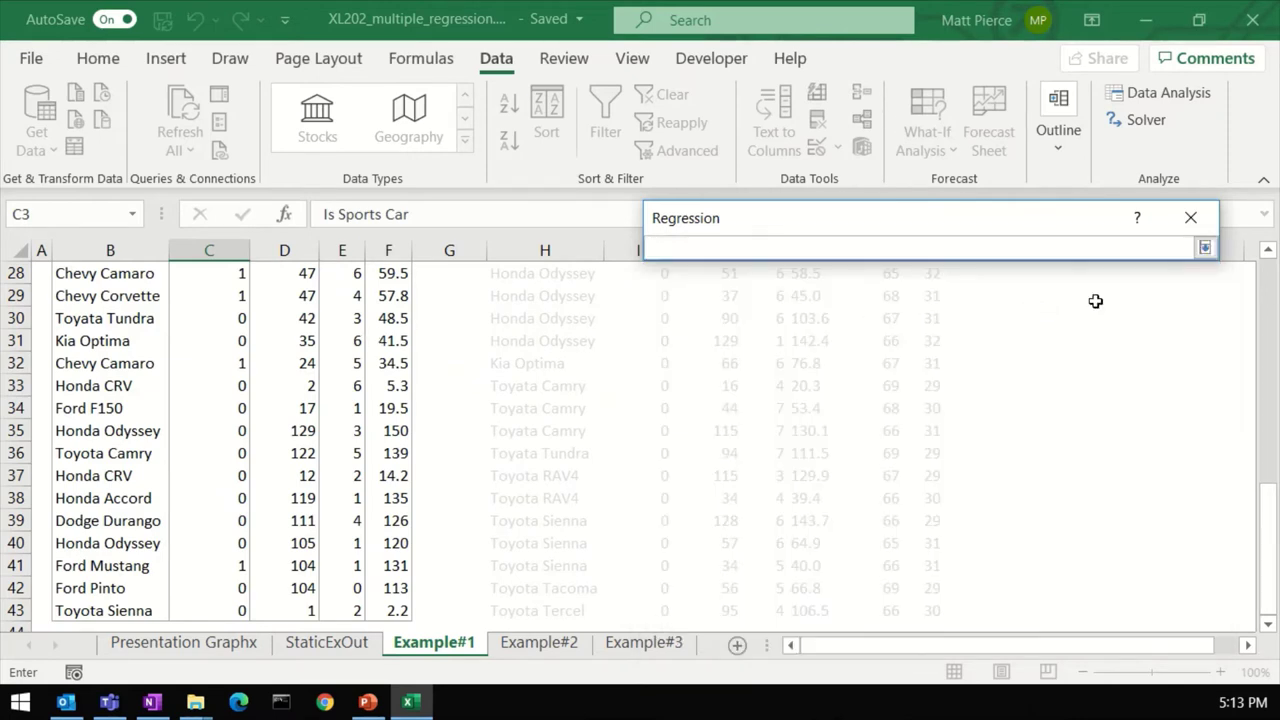
{"action": "left_click", "coordinate": [1268, 308]}
{"action": "left_click", "coordinate": [1268, 308]}
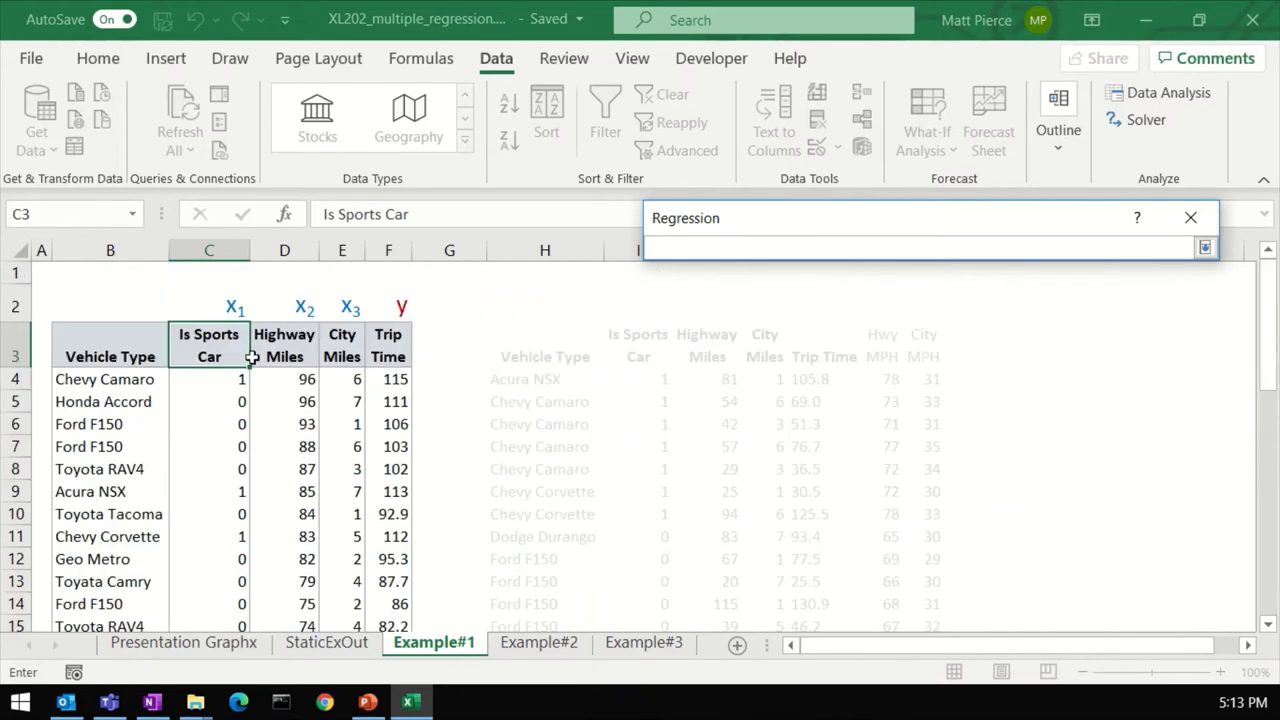
{"action": "left_click", "coordinate": [200, 345]}
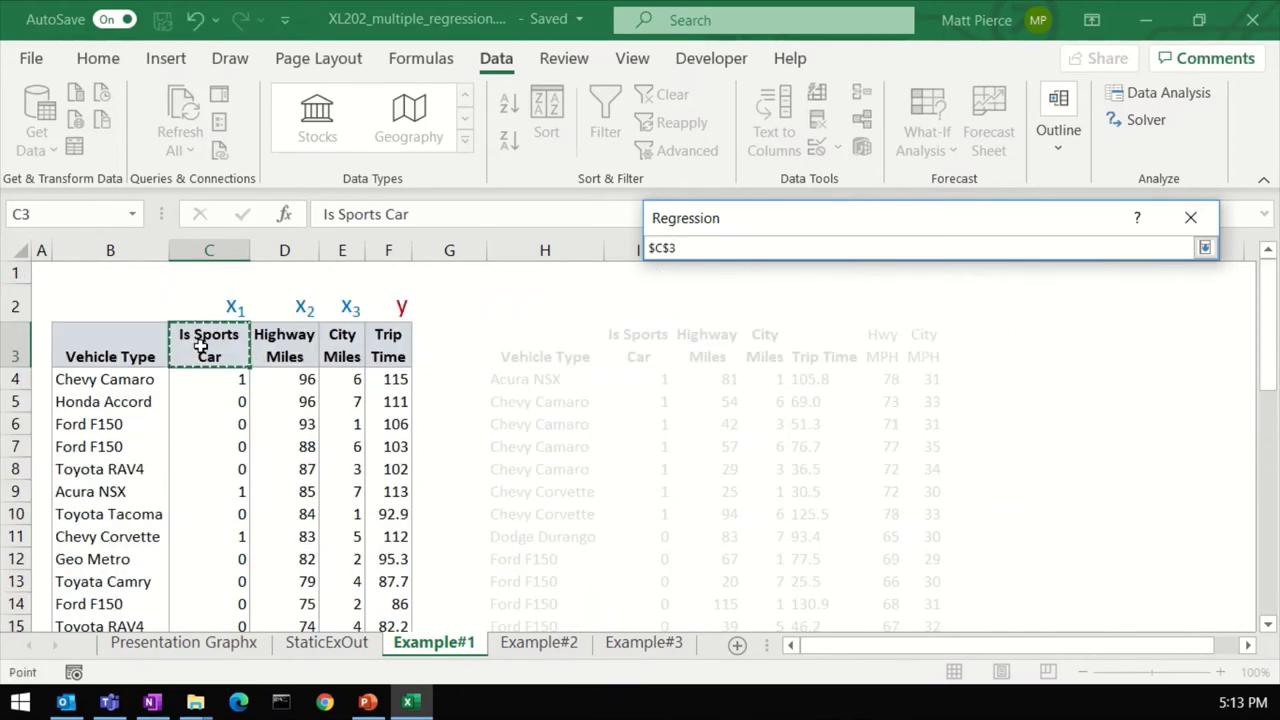
{"action": "key", "text": "shift+Right"}
{"action": "key", "text": "shift+Right"}
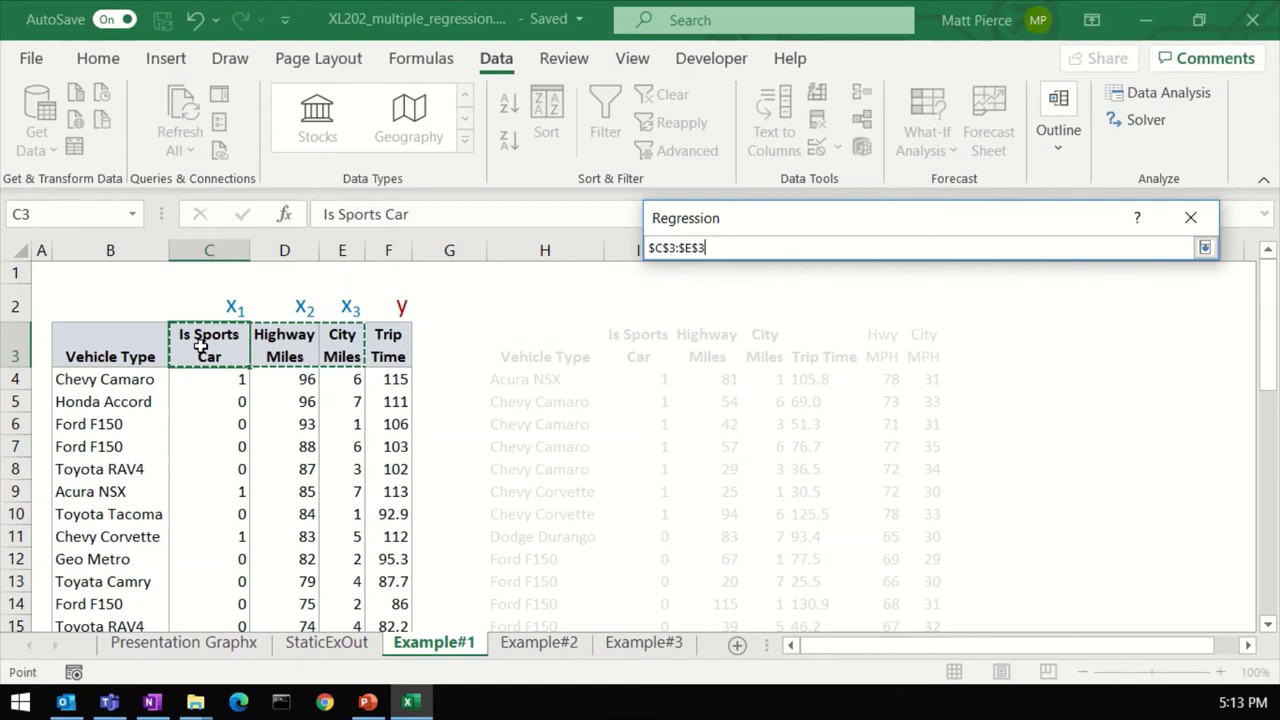
{"action": "key", "text": "ctrl+shift+Down"}
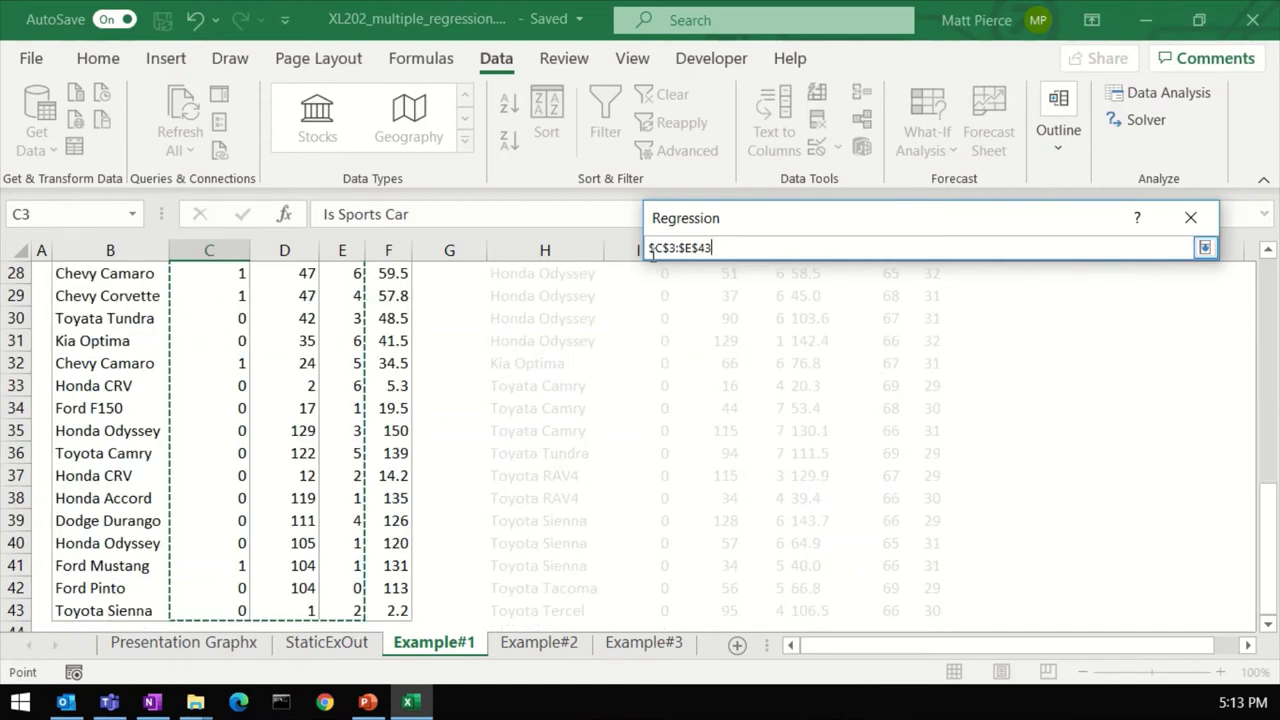
{"action": "left_click", "coordinate": [1205, 247]}
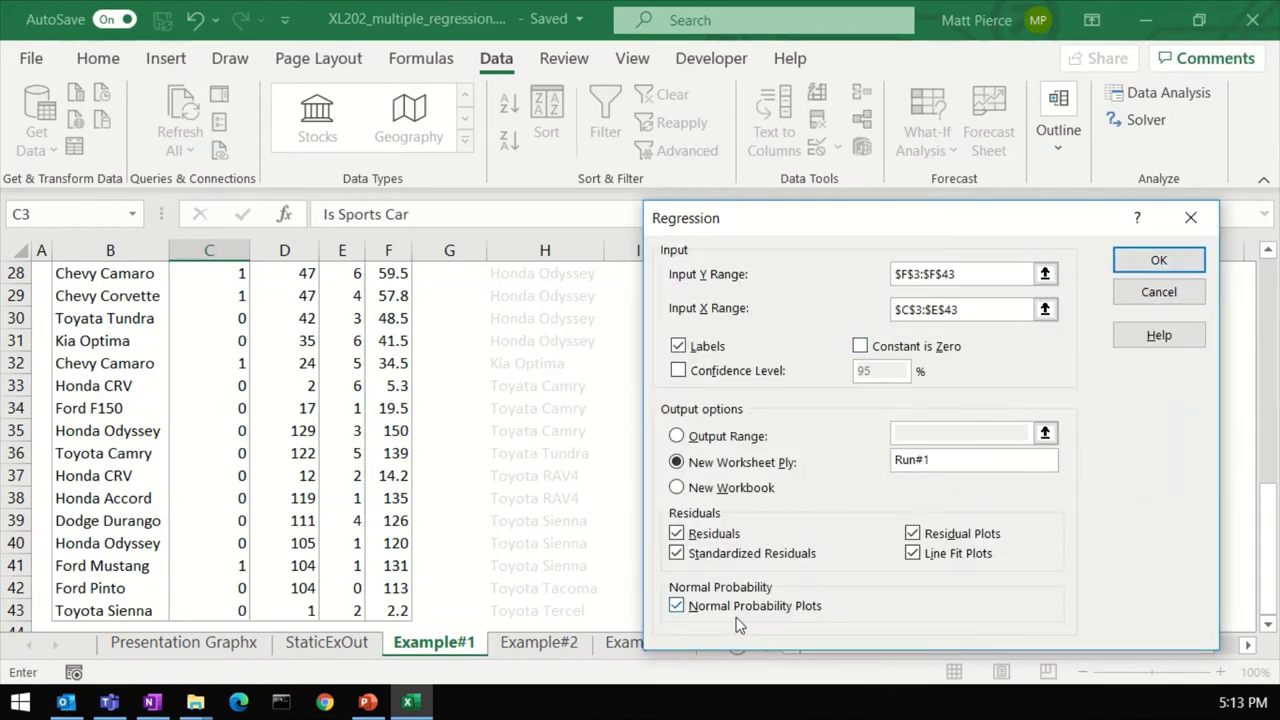
{"action": "left_click", "coordinate": [1160, 262]}
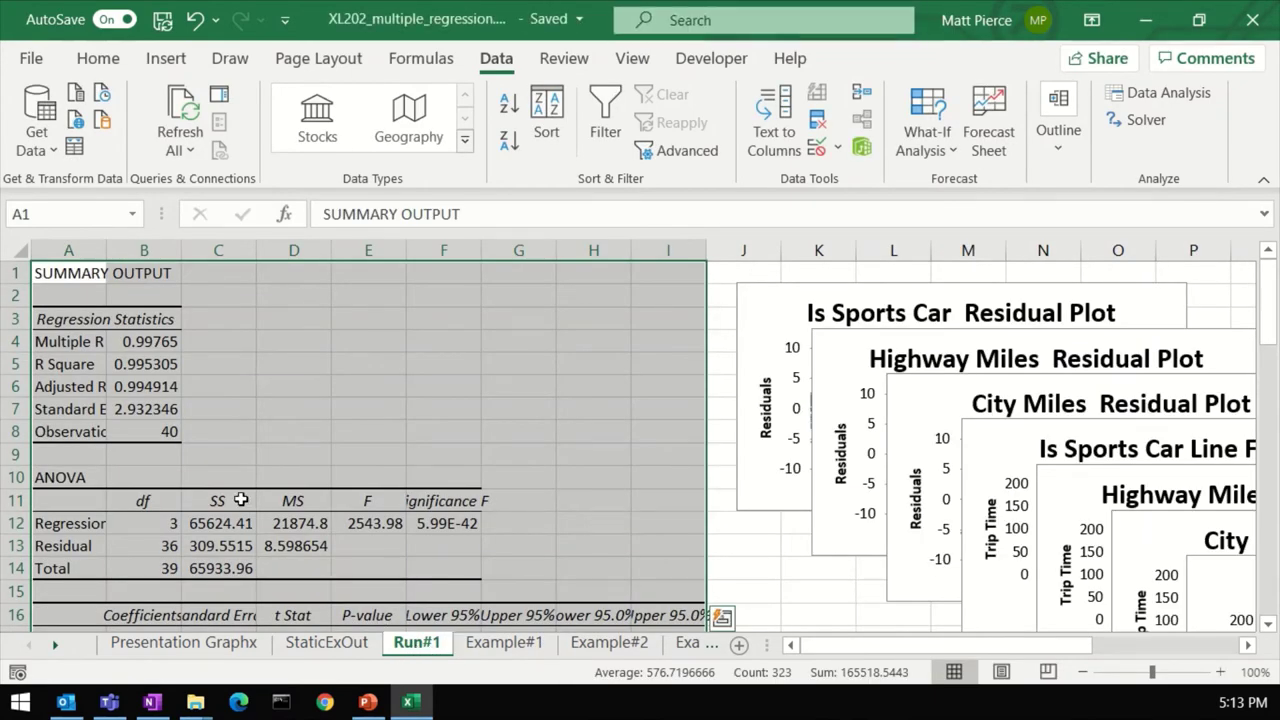
- Fill the entire Run#1 worksheet with white
{"action": "left_click", "coordinate": [18, 250]}
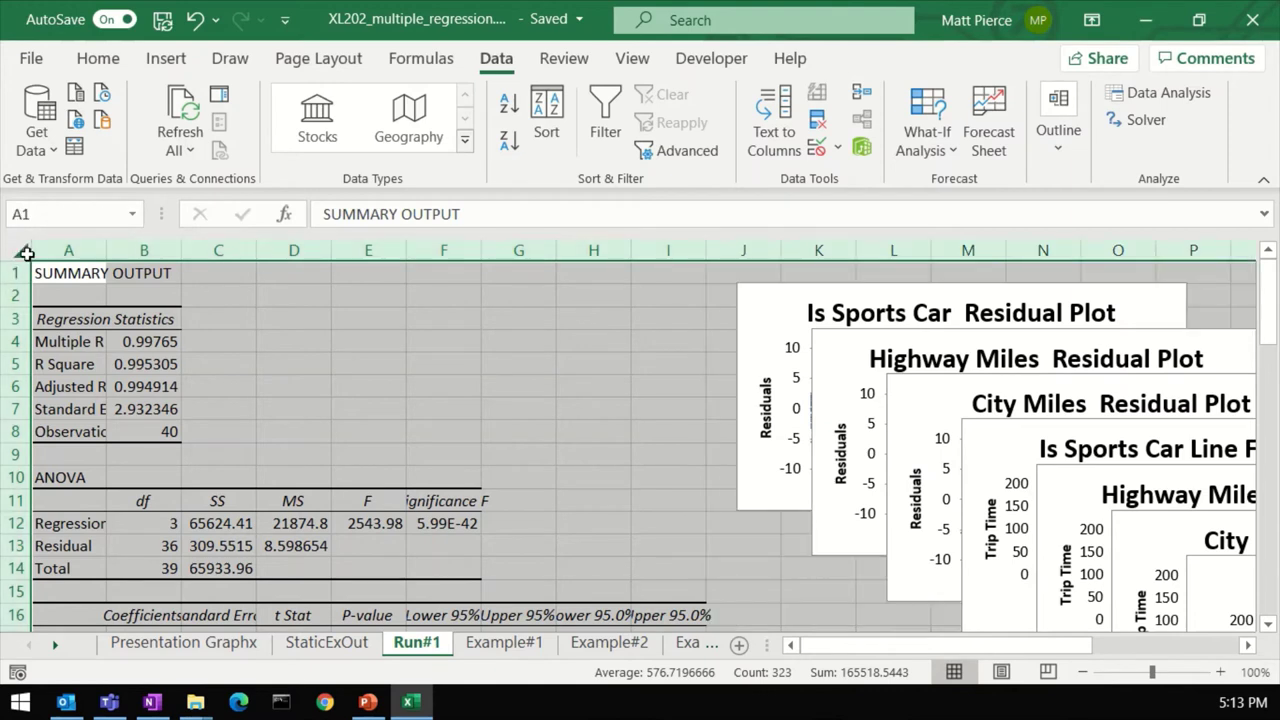
{"action": "left_click", "coordinate": [98, 58]}
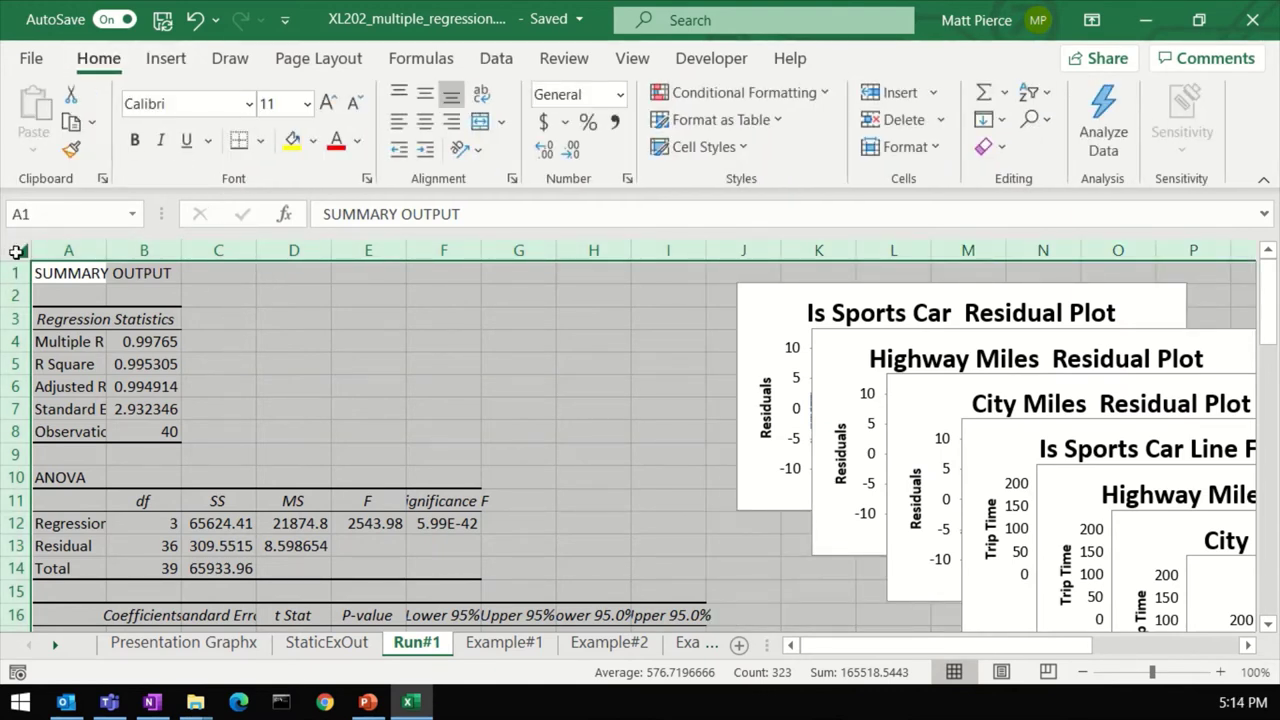
{"action": "left_click", "coordinate": [313, 140]}
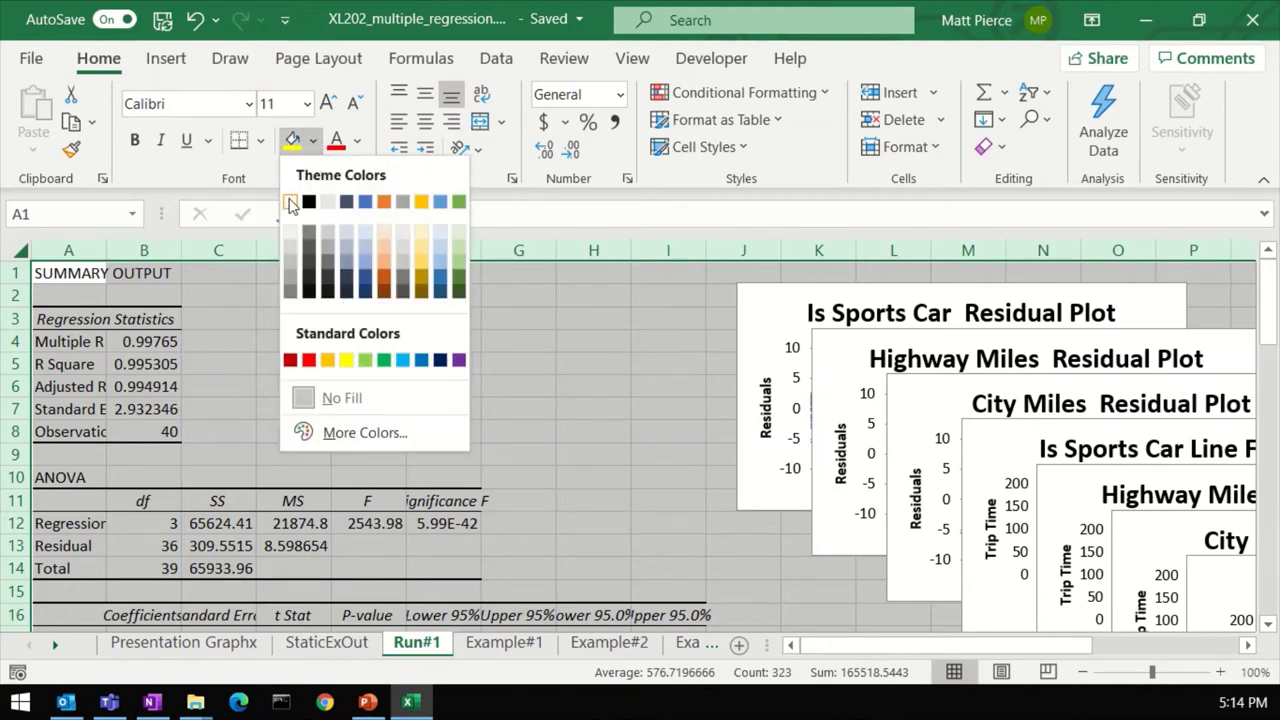
{"action": "left_click", "coordinate": [288, 202]}
- Auto-fit the widths of columns A to I, and slightly narrow columns A and B
{"action": "left_click", "coordinate": [320, 362]}
{"action": "left_click_drag", "start_coordinate": [70, 250], "coordinate": [668, 250]}
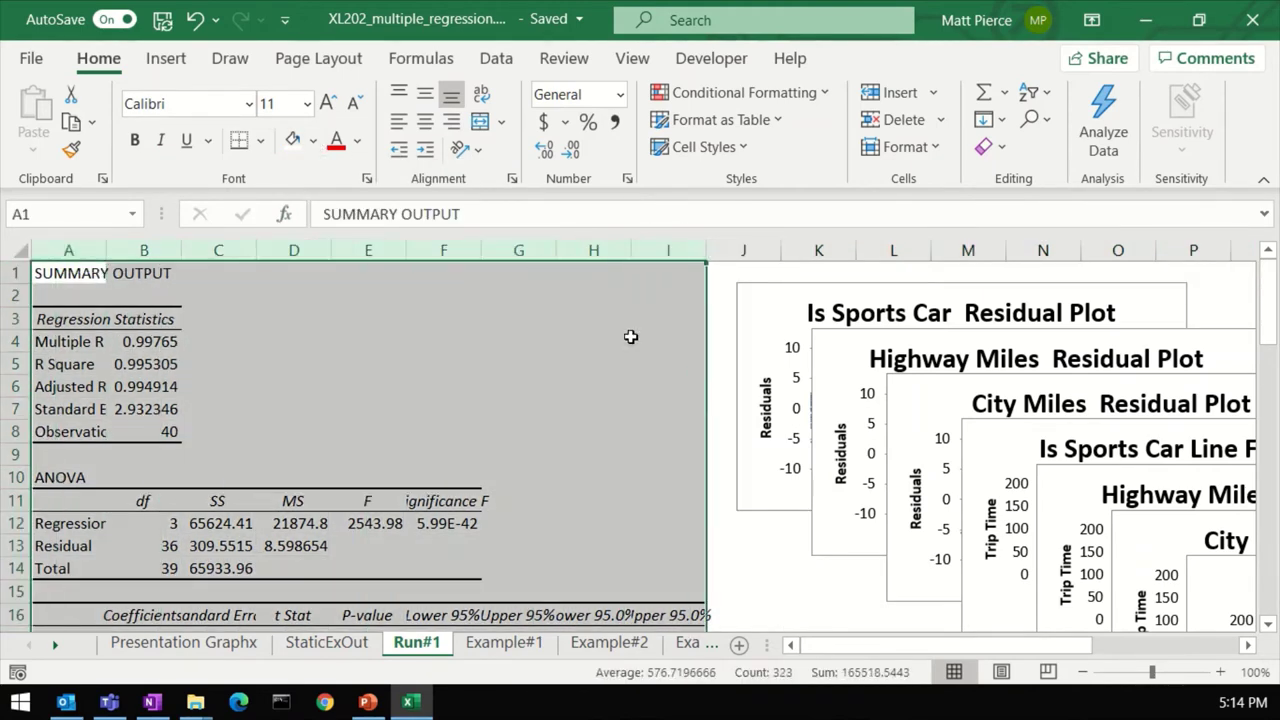
{"action": "double_click", "coordinate": [481, 252]}
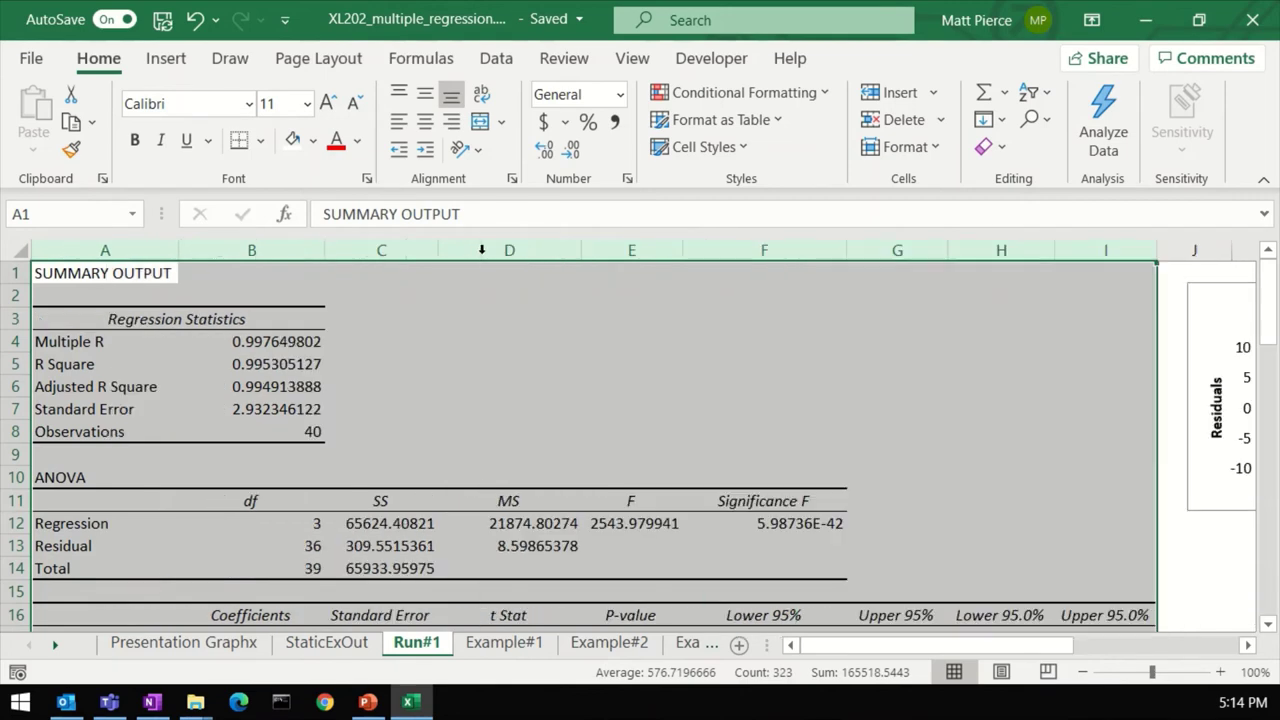
{"action": "left_click", "coordinate": [185, 392]}
{"action": "left_click_drag", "start_coordinate": [180, 247], "coordinate": [166, 247]}
{"action": "left_click_drag", "start_coordinate": [310, 247], "coordinate": [270, 247]}
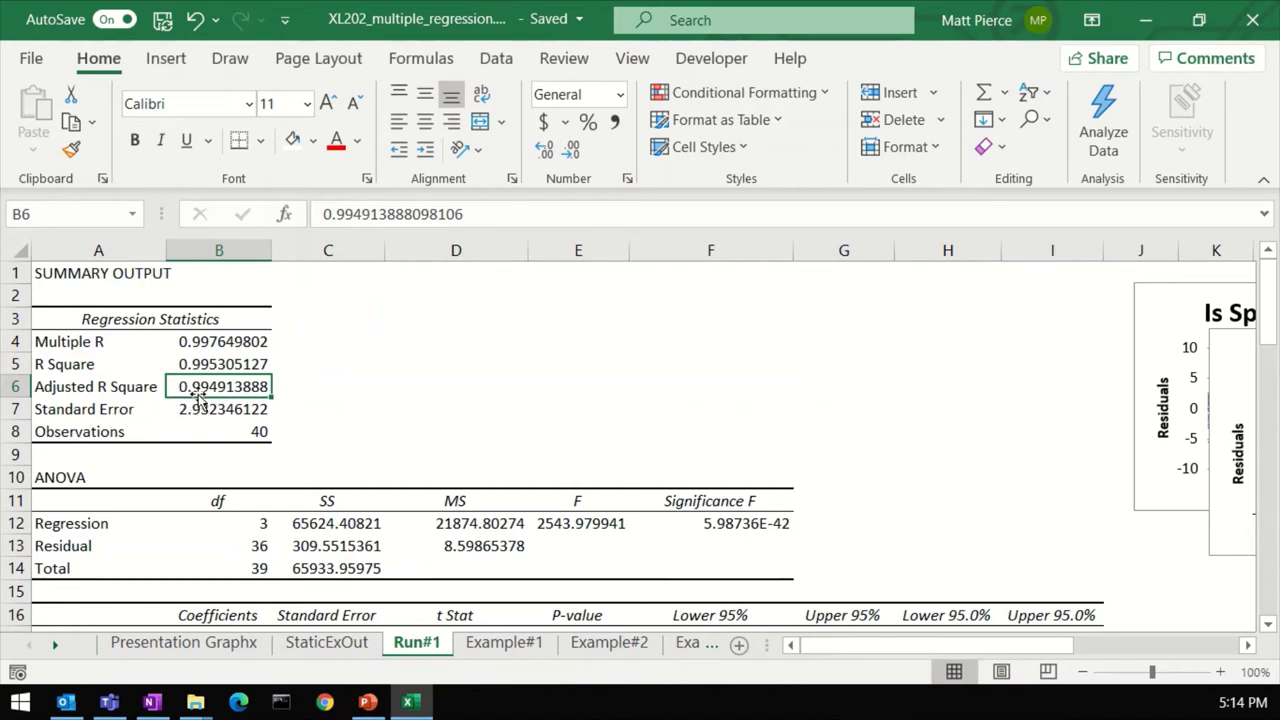
- Highlight the Adjusted R Square value in B6 with a light green fill
{"action": "left_click", "coordinate": [312, 140]}
{"action": "left_click", "coordinate": [458, 250]}
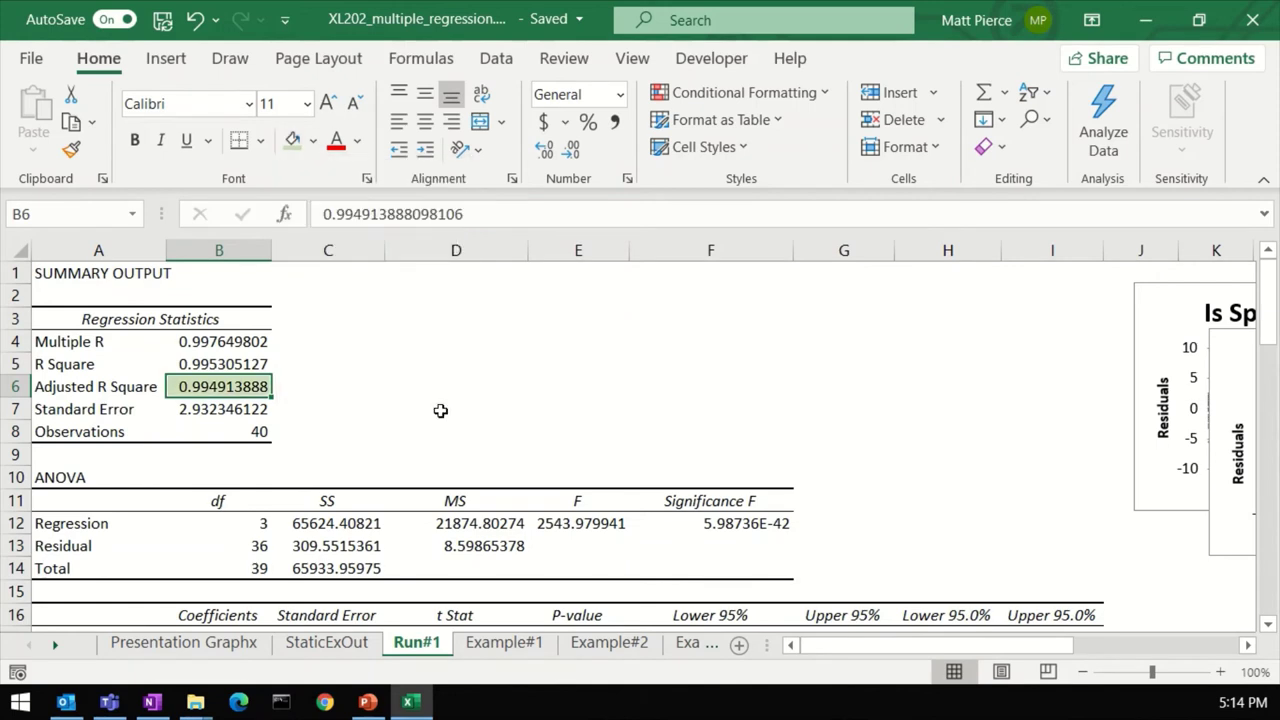
{"action": "scroll", "coordinate": [376, 460], "scroll_direction": "down", "scroll_amount": 1}
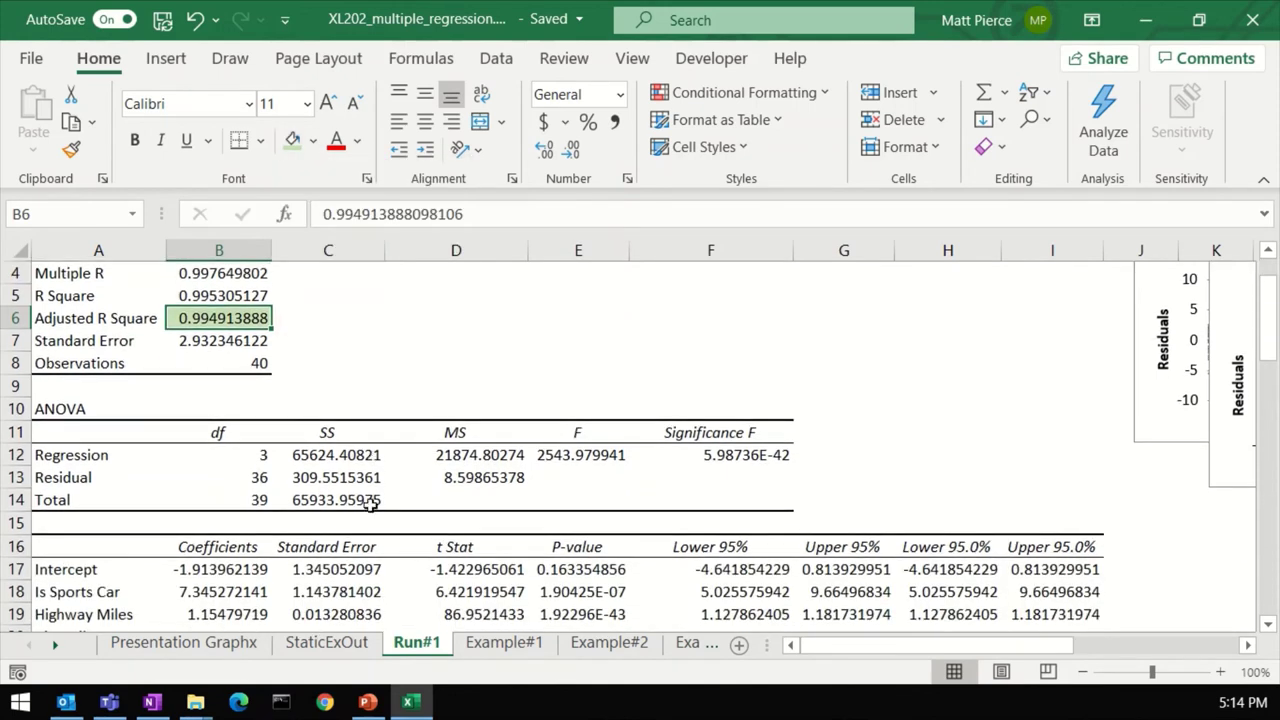
- Highlight the F statistic of the ANOVA Regression row in E12 with a light green fill
{"action": "left_click", "coordinate": [485, 478]}
{"action": "left_click", "coordinate": [462, 456]}
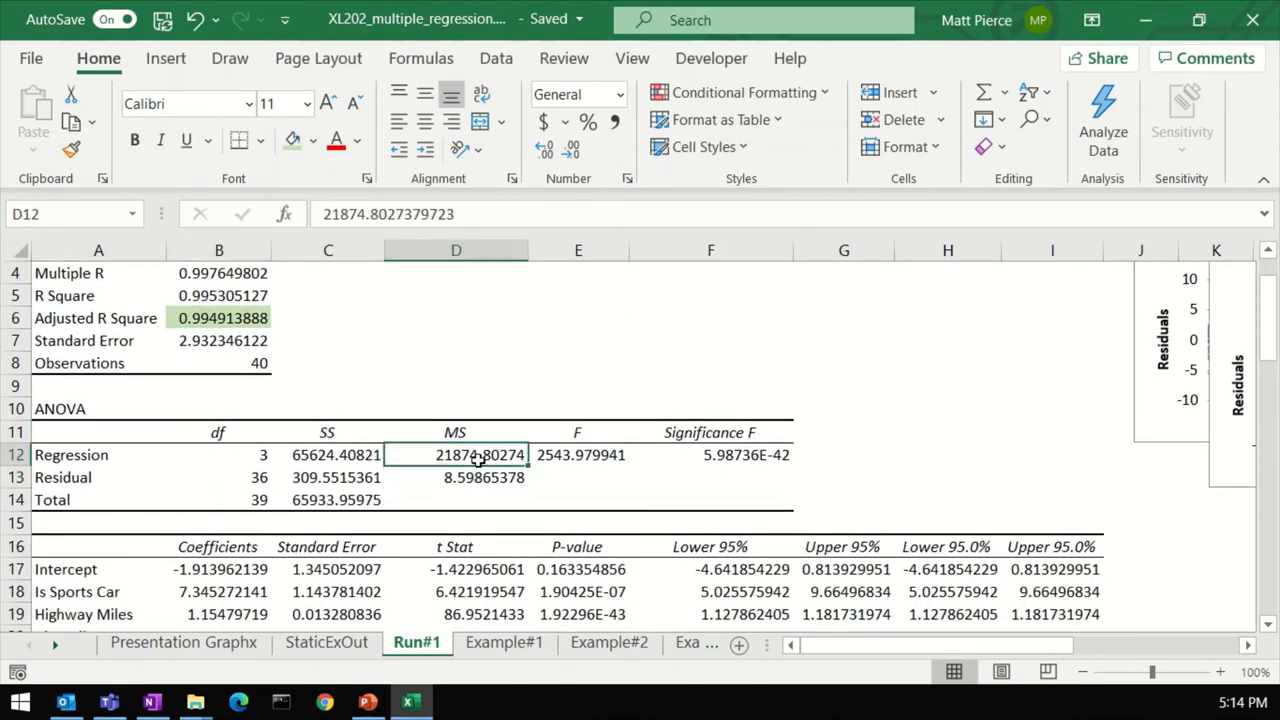
{"action": "left_click", "coordinate": [558, 456]}
{"action": "left_click", "coordinate": [292, 140]}
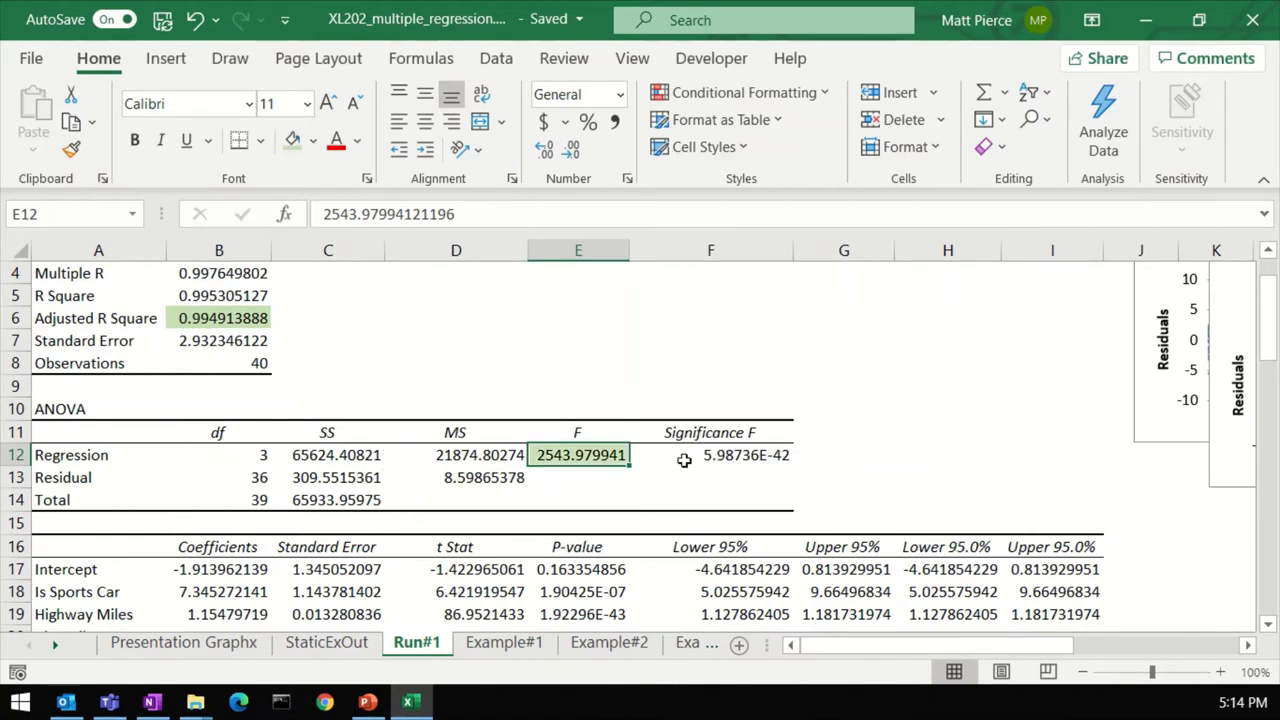
- Compare the regression and residual mean squares, and highlight the Significance F value in F12 with a light green fill
{"action": "left_click", "coordinate": [462, 479]}
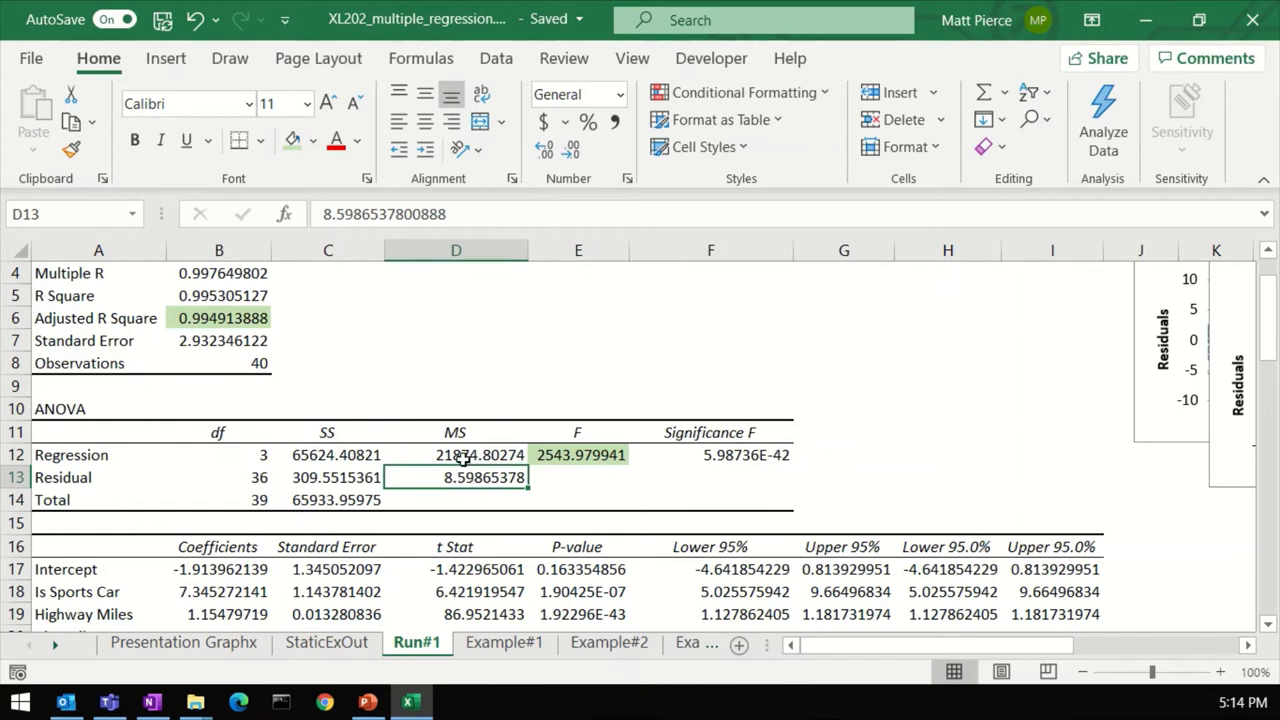
{"action": "left_click", "coordinate": [459, 455]}
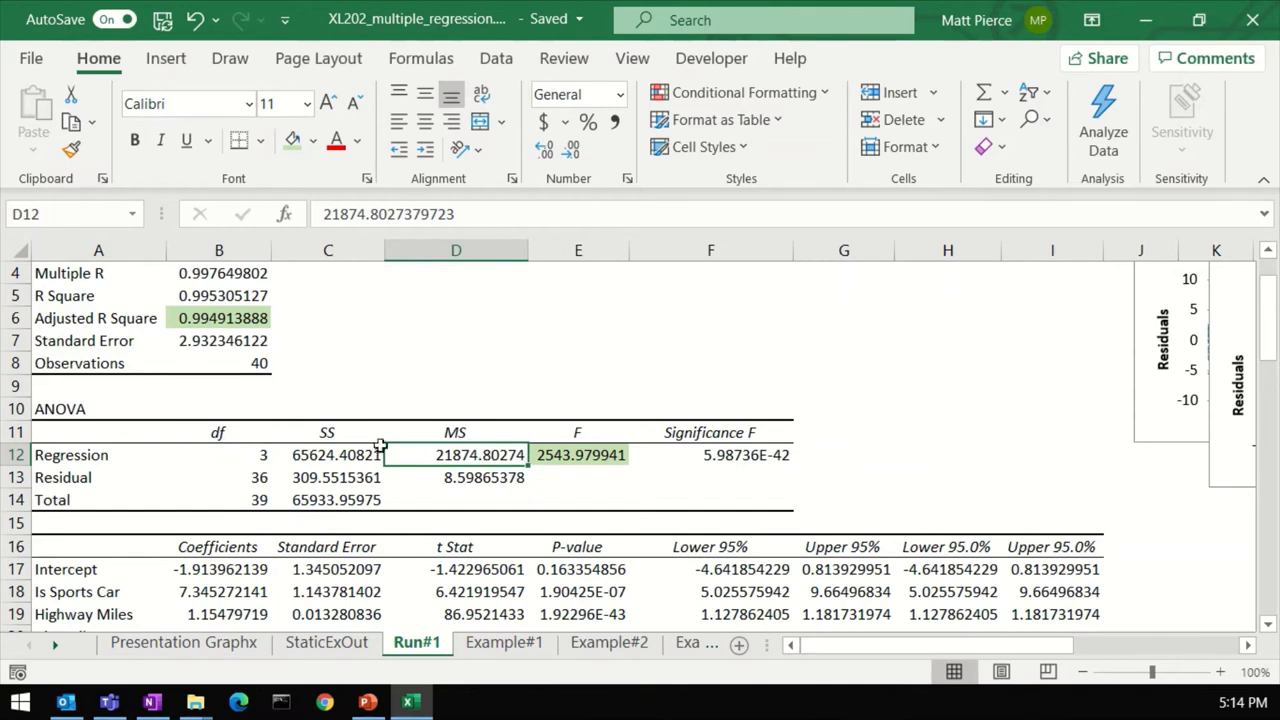
{"action": "left_click_drag", "start_coordinate": [448, 479], "coordinate": [443, 452]}
{"action": "left_click", "coordinate": [443, 452]}
{"action": "left_click", "coordinate": [450, 480]}
{"action": "left_click", "coordinate": [584, 455]}
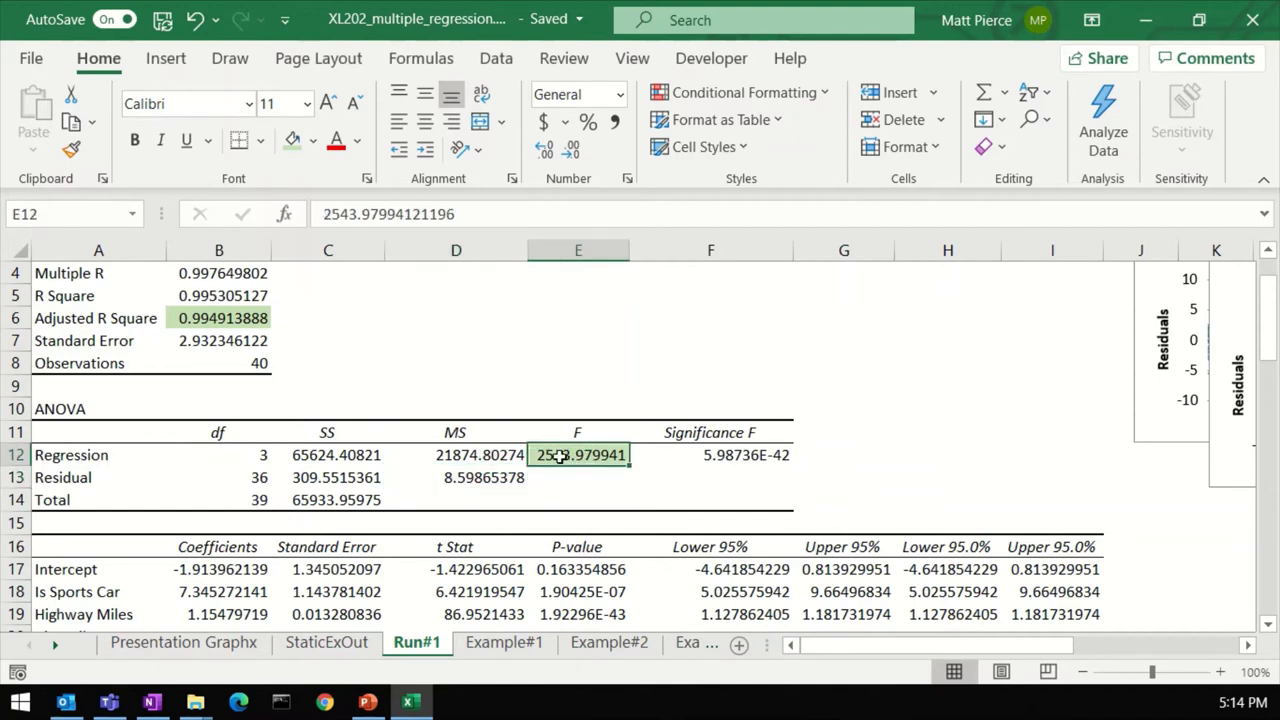
{"action": "left_click", "coordinate": [724, 462]}
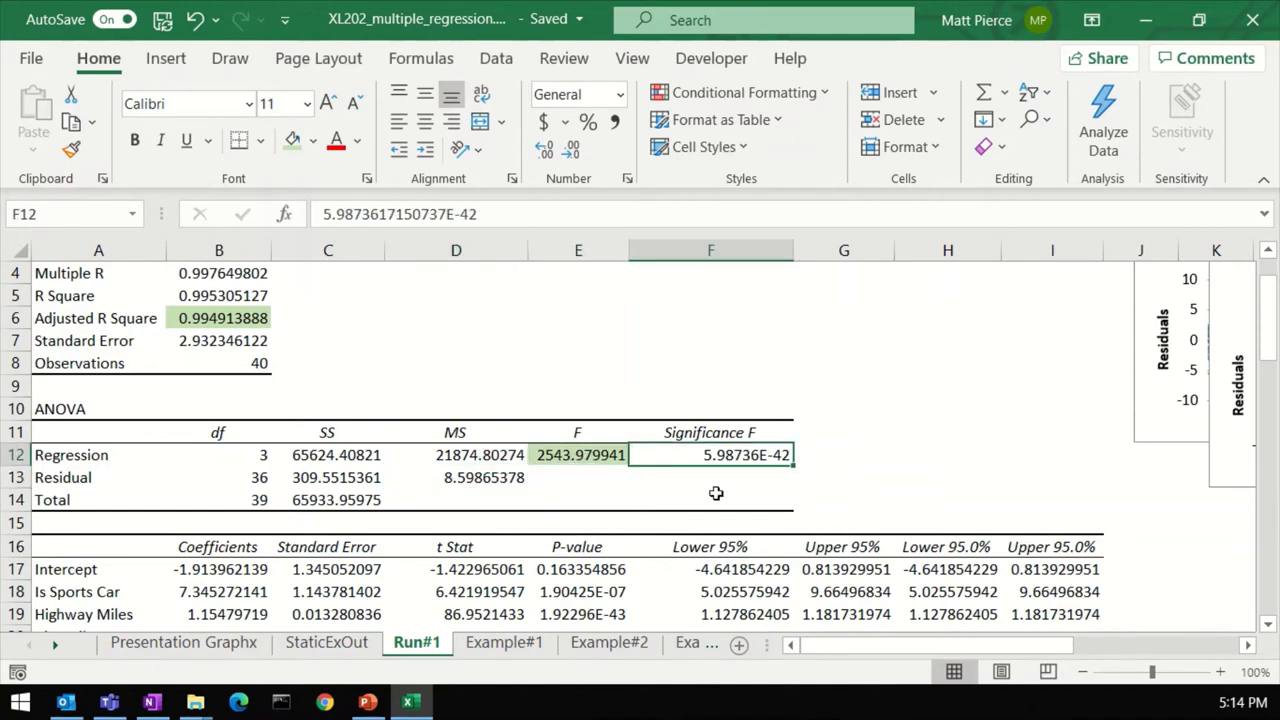
{"action": "left_click", "coordinate": [292, 140]}
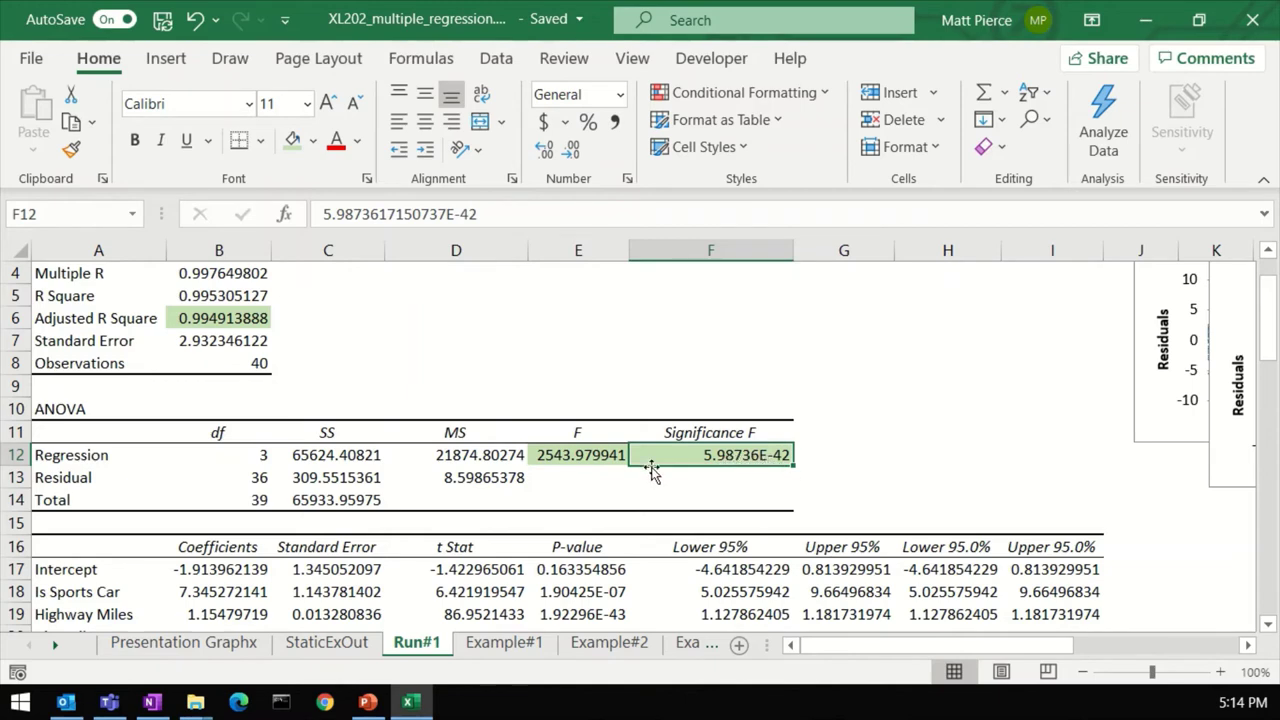
- Review the coefficients in B17:B20, and highlight the Highway Miles standard error in C19 with a light green fill
{"action": "scroll", "coordinate": [648, 527], "scroll_direction": "down", "scroll_amount": 1}
{"action": "scroll", "coordinate": [648, 527], "scroll_direction": "down", "scroll_amount": 2}
{"action": "left_click_drag", "start_coordinate": [214, 432], "coordinate": [214, 514]}
{"action": "left_click", "coordinate": [214, 457]}
{"action": "left_click_drag", "start_coordinate": [214, 432], "coordinate": [213, 502]}
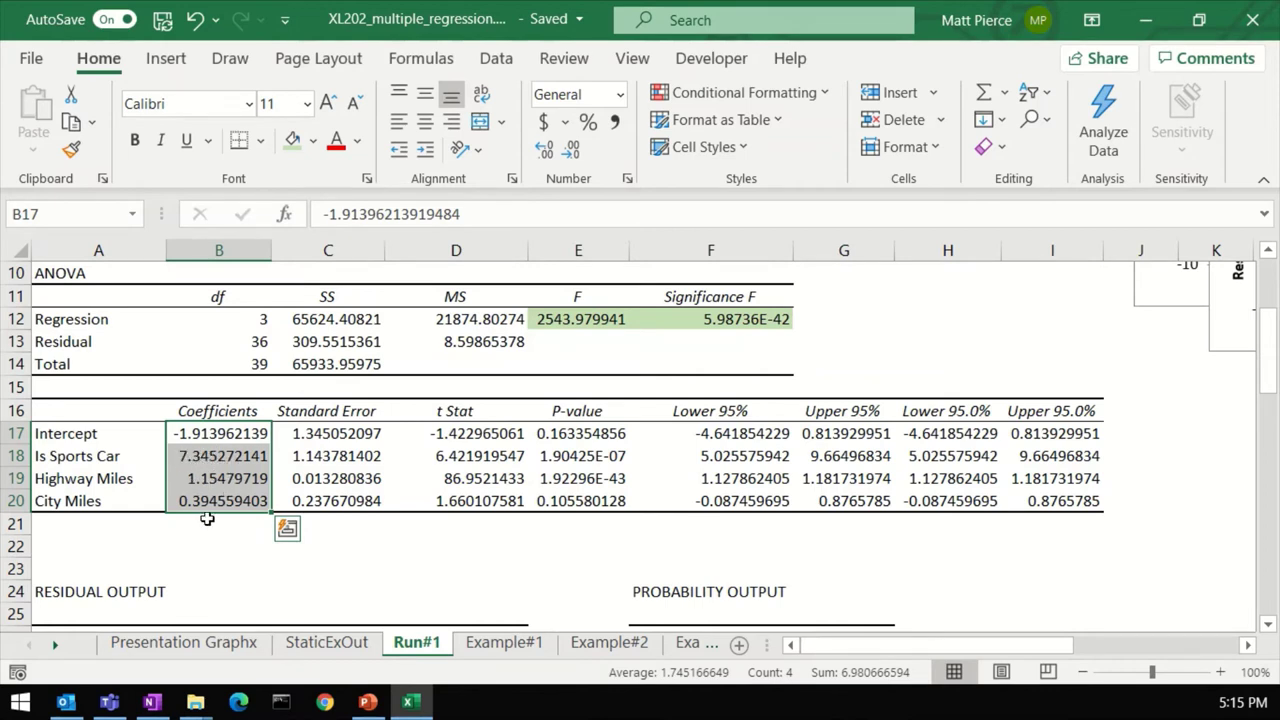
{"action": "left_click", "coordinate": [418, 461]}
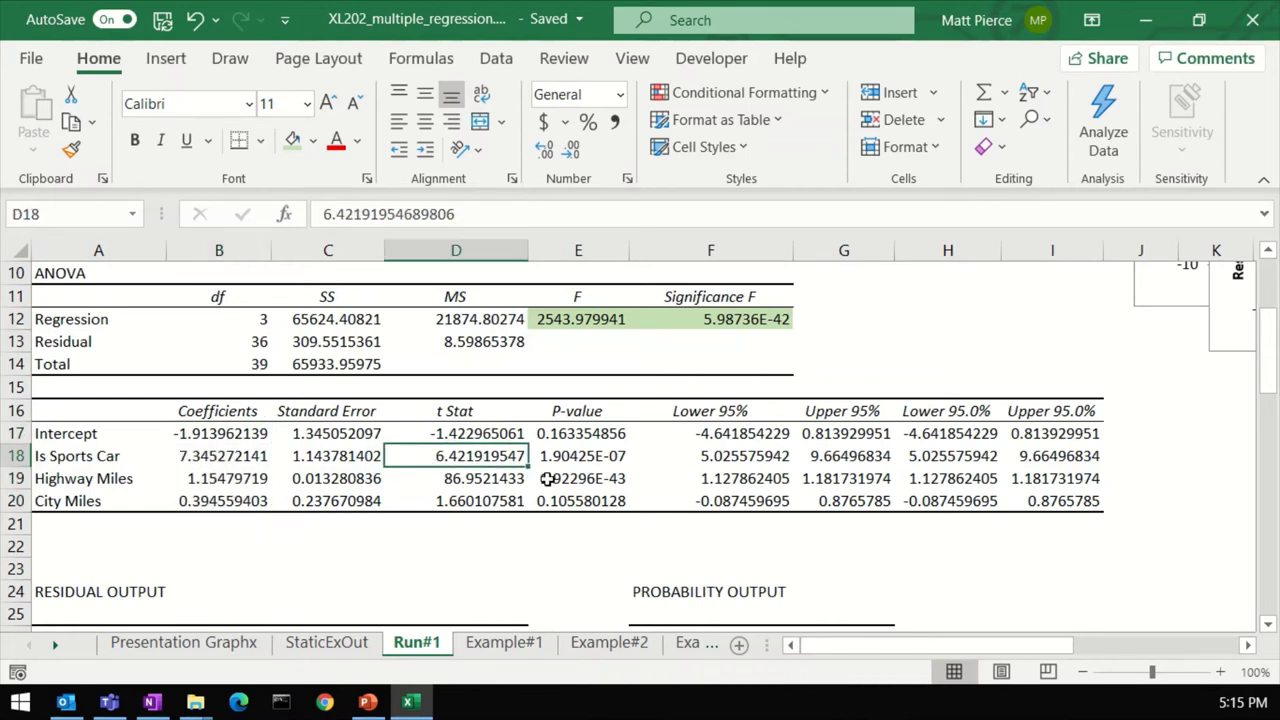
{"action": "left_click", "coordinate": [335, 478]}
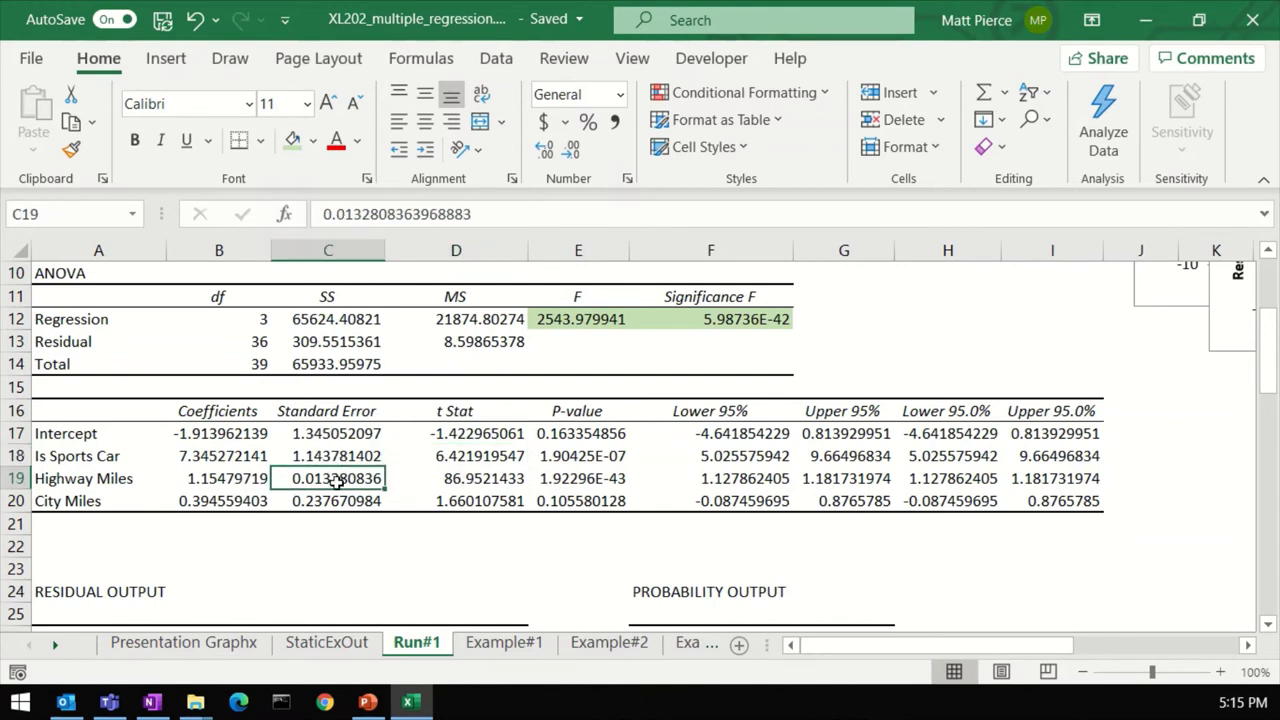
{"action": "left_click", "coordinate": [292, 140]}
- Highlight the P-values of Is Sports Car and Highway Miles in E18:E19 with a light green fill
{"action": "left_click", "coordinate": [332, 503]}
{"action": "left_click", "coordinate": [333, 455]}
{"action": "left_click", "coordinate": [334, 436]}
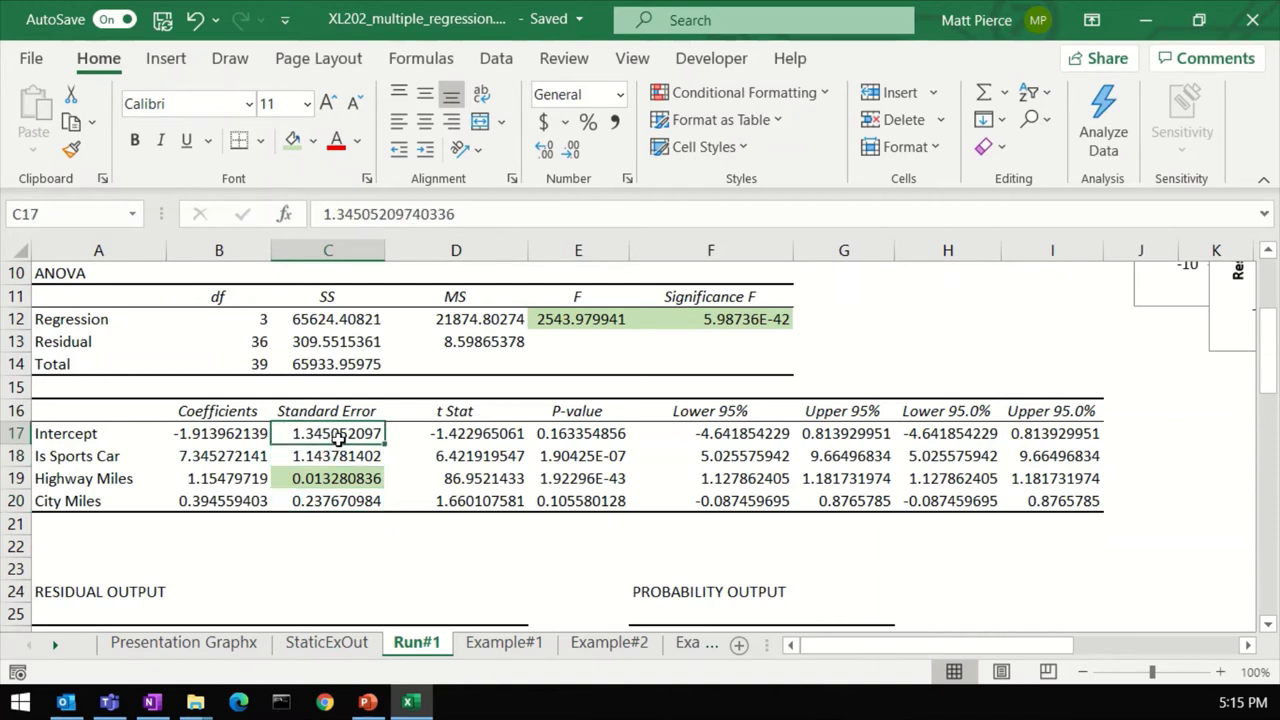
{"action": "left_click", "coordinate": [580, 437]}
{"action": "left_click_drag", "start_coordinate": [580, 456], "coordinate": [580, 479]}
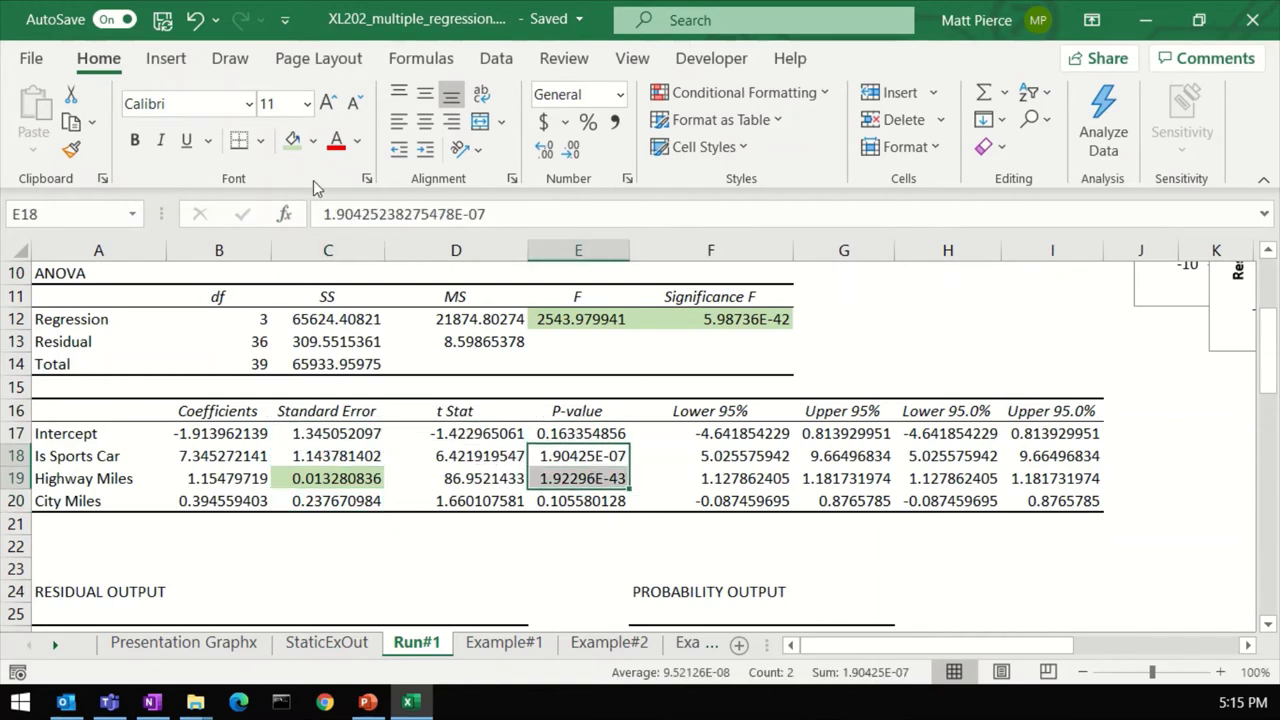
{"action": "left_click", "coordinate": [292, 141]}
{"action": "left_click", "coordinate": [575, 435]}
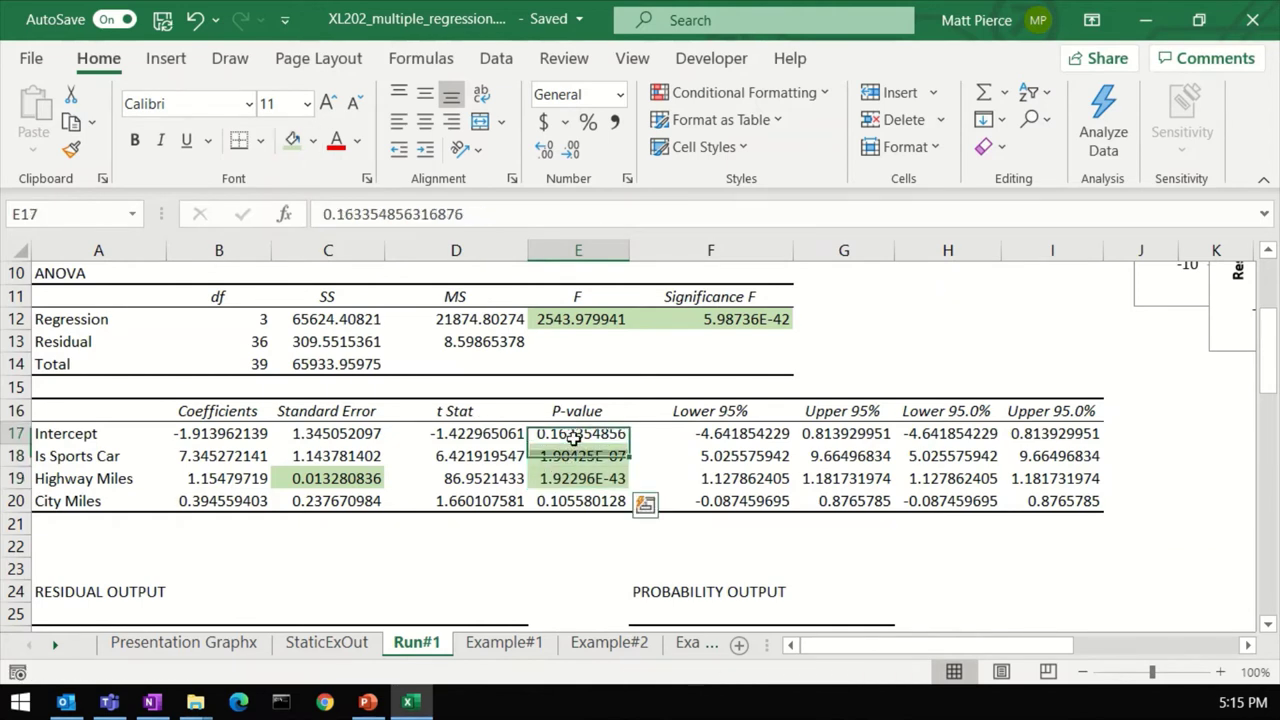
{"action": "left_click", "coordinate": [587, 500]}
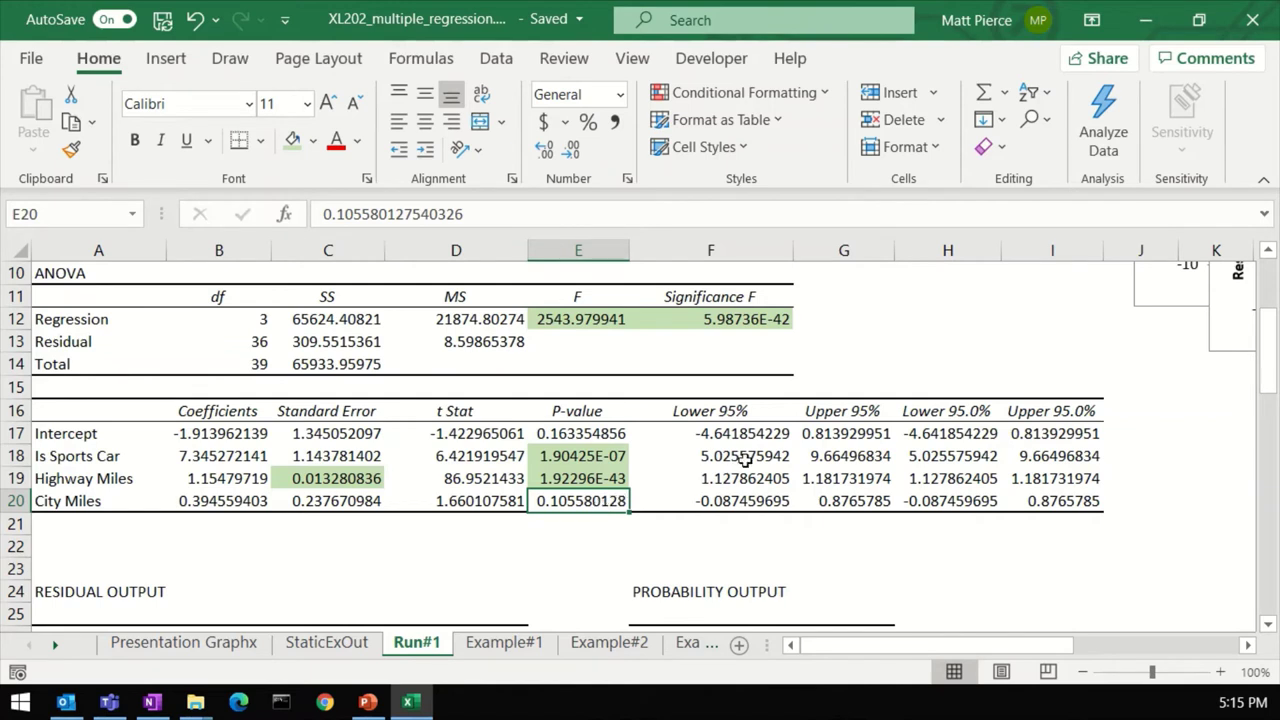
- Examine the lower and upper 95% confidence limits of the coefficients and the percentiles listed in the Probability Output table
{"action": "left_click_drag", "start_coordinate": [756, 437], "coordinate": [1046, 491]}
{"action": "left_click_drag", "start_coordinate": [965, 500], "coordinate": [1050, 500]}
{"action": "scroll", "coordinate": [407, 552], "scroll_direction": "down", "scroll_amount": 2}
{"action": "scroll", "coordinate": [407, 552], "scroll_direction": "down", "scroll_amount": 3}
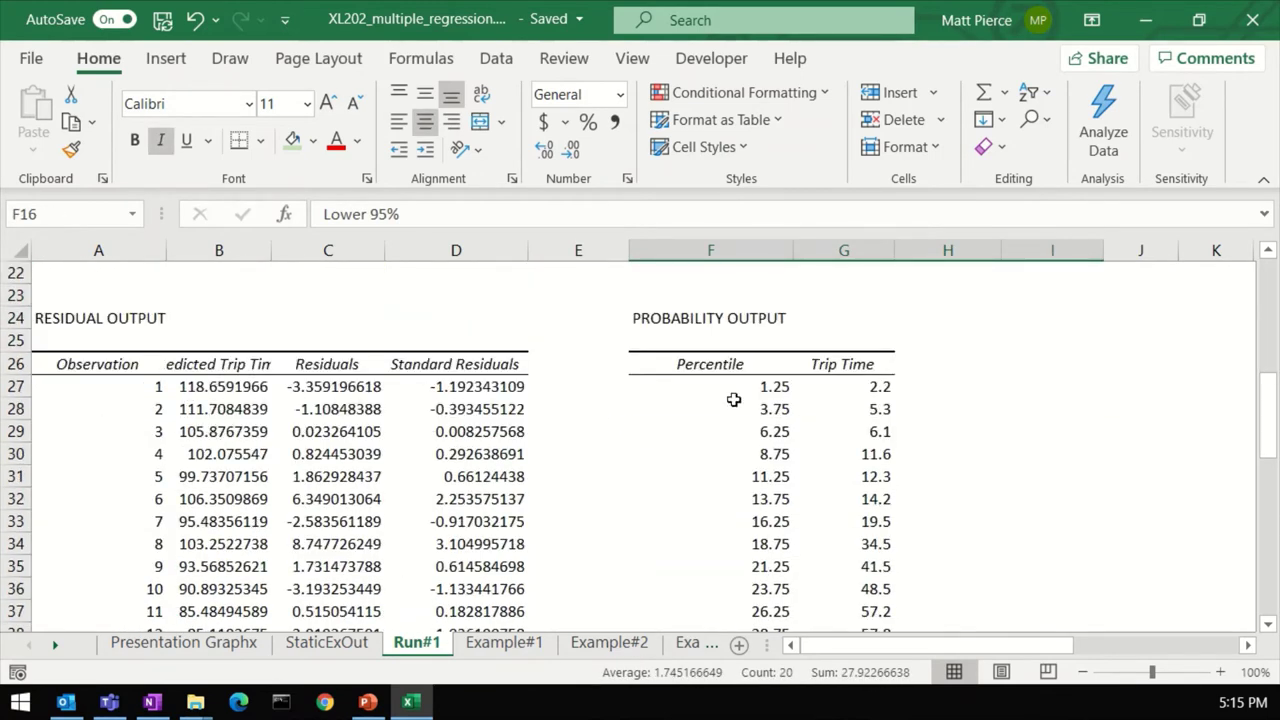
{"action": "scroll", "coordinate": [749, 531], "scroll_direction": "down", "scroll_amount": 1}
{"action": "scroll", "coordinate": [749, 540], "scroll_direction": "up", "scroll_amount": 2}
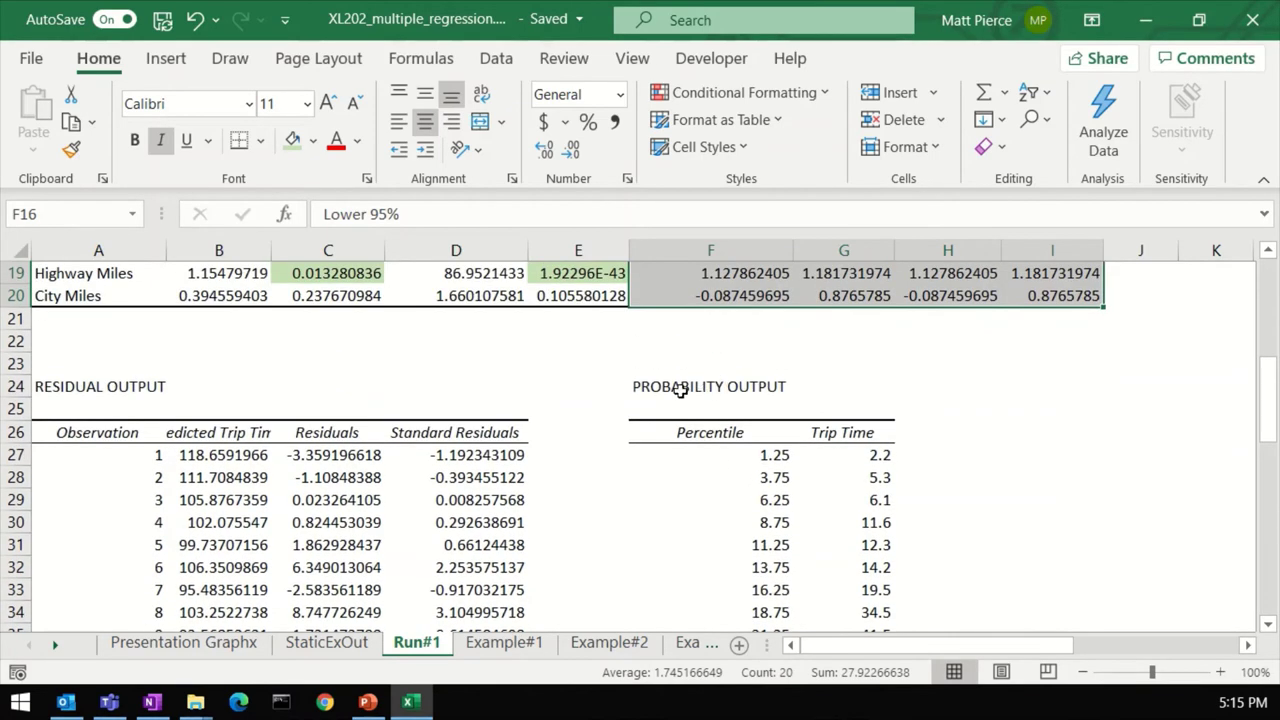
{"action": "scroll", "coordinate": [760, 450], "scroll_direction": "down", "scroll_amount": 1}
{"action": "left_click_drag", "start_coordinate": [766, 380], "coordinate": [770, 518]}
{"action": "scroll", "coordinate": [766, 544], "scroll_direction": "down", "scroll_amount": 2}
{"action": "scroll", "coordinate": [766, 544], "scroll_direction": "down", "scroll_amount": 9}
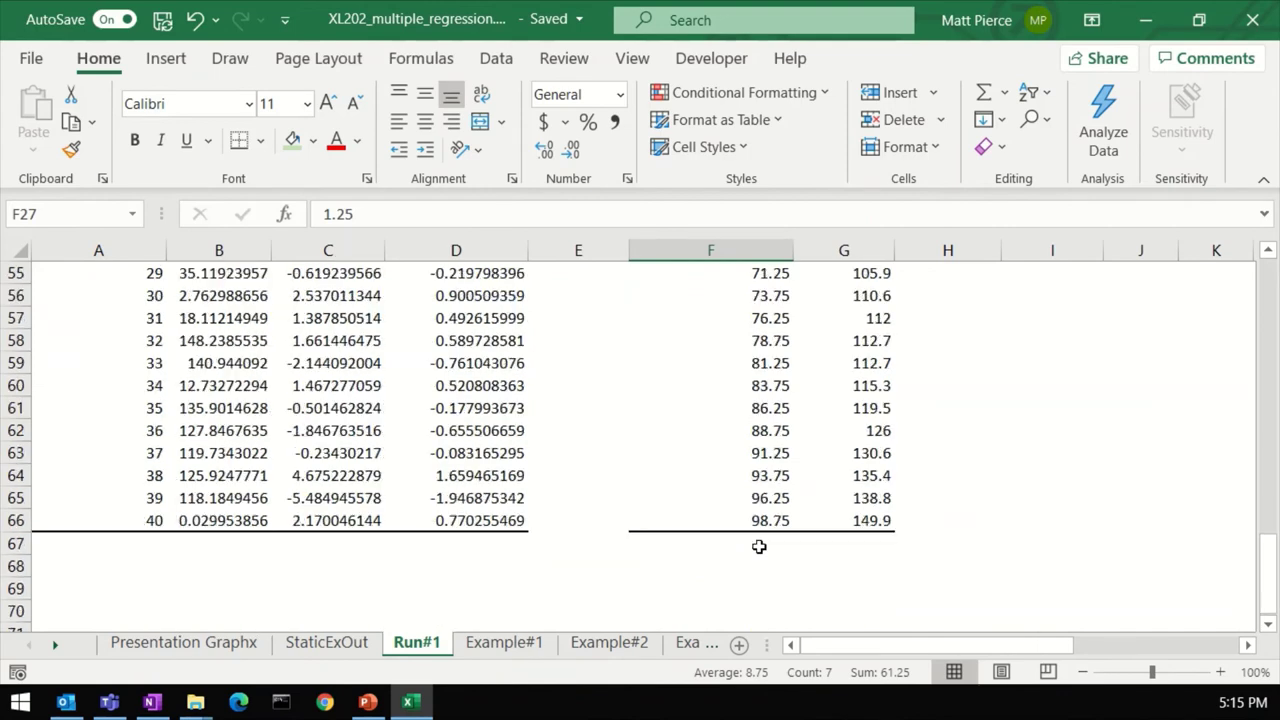
- Read the last percentile and its trip time in row 66 of the Probability Output, and return to the summary
{"action": "left_click", "coordinate": [765, 521]}
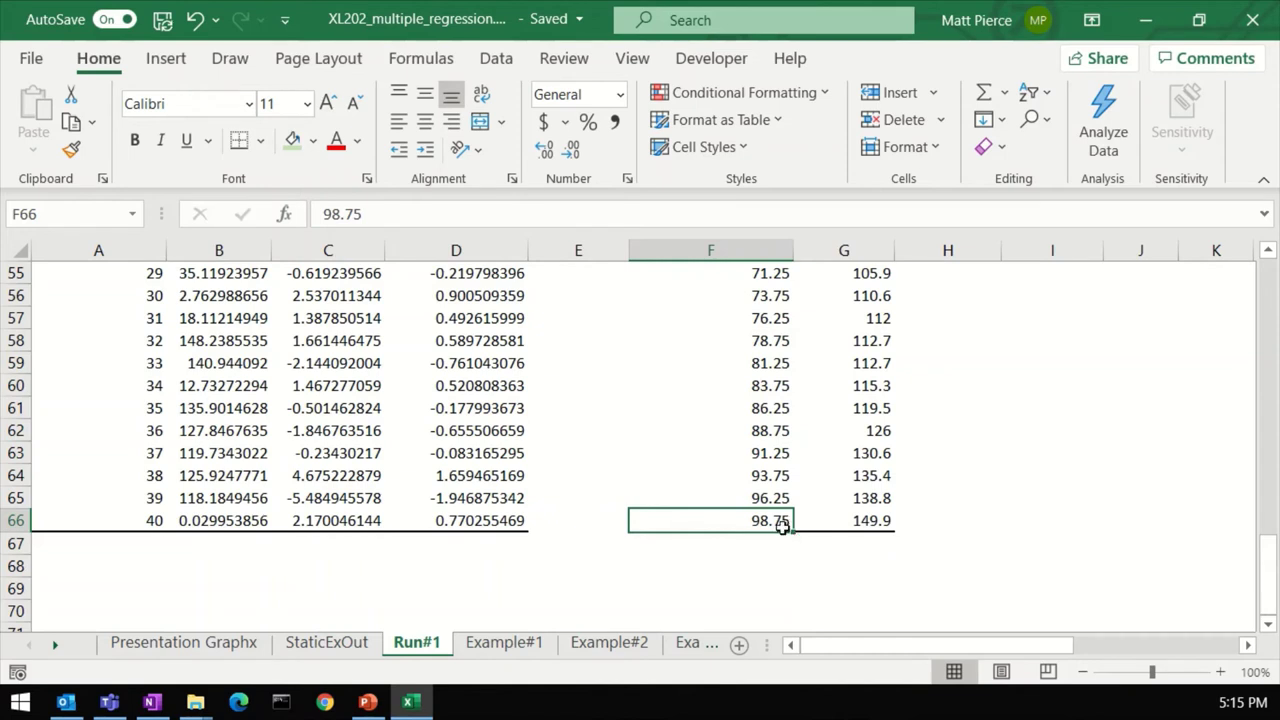
{"action": "left_click_drag", "start_coordinate": [766, 517], "coordinate": [880, 517]}
{"action": "left_click", "coordinate": [743, 560]}
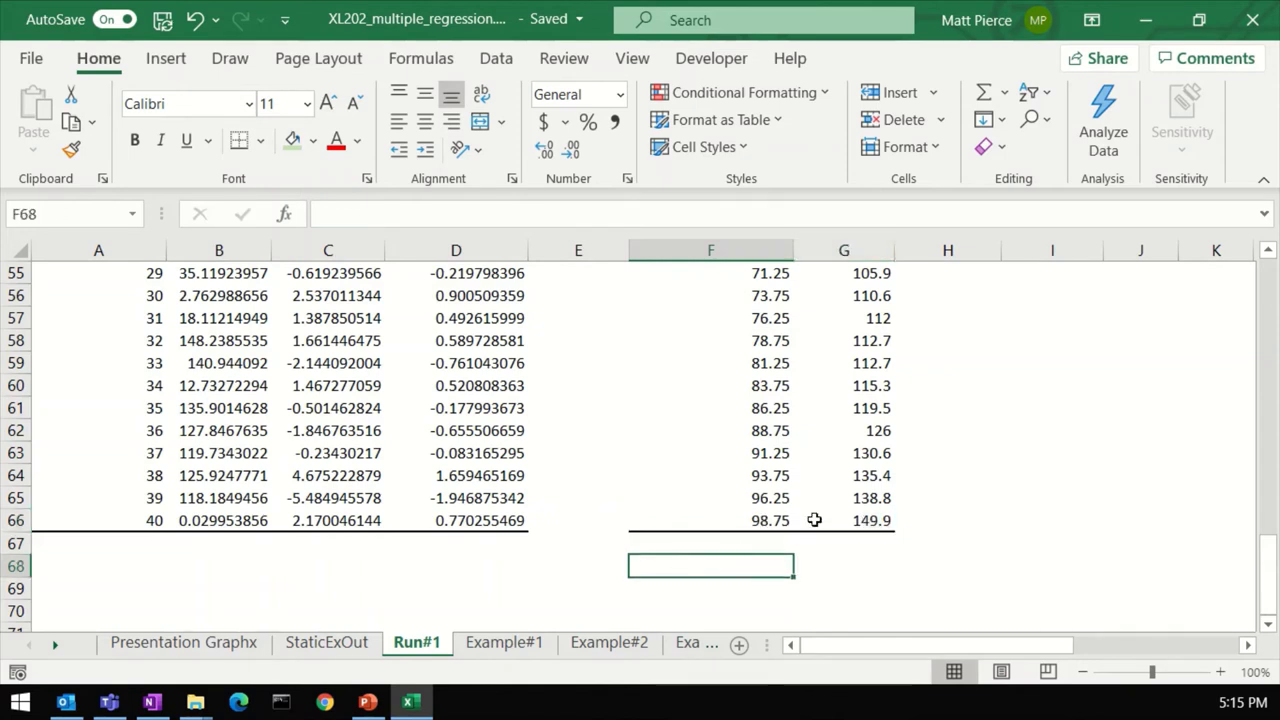
{"action": "left_click", "coordinate": [765, 517]}
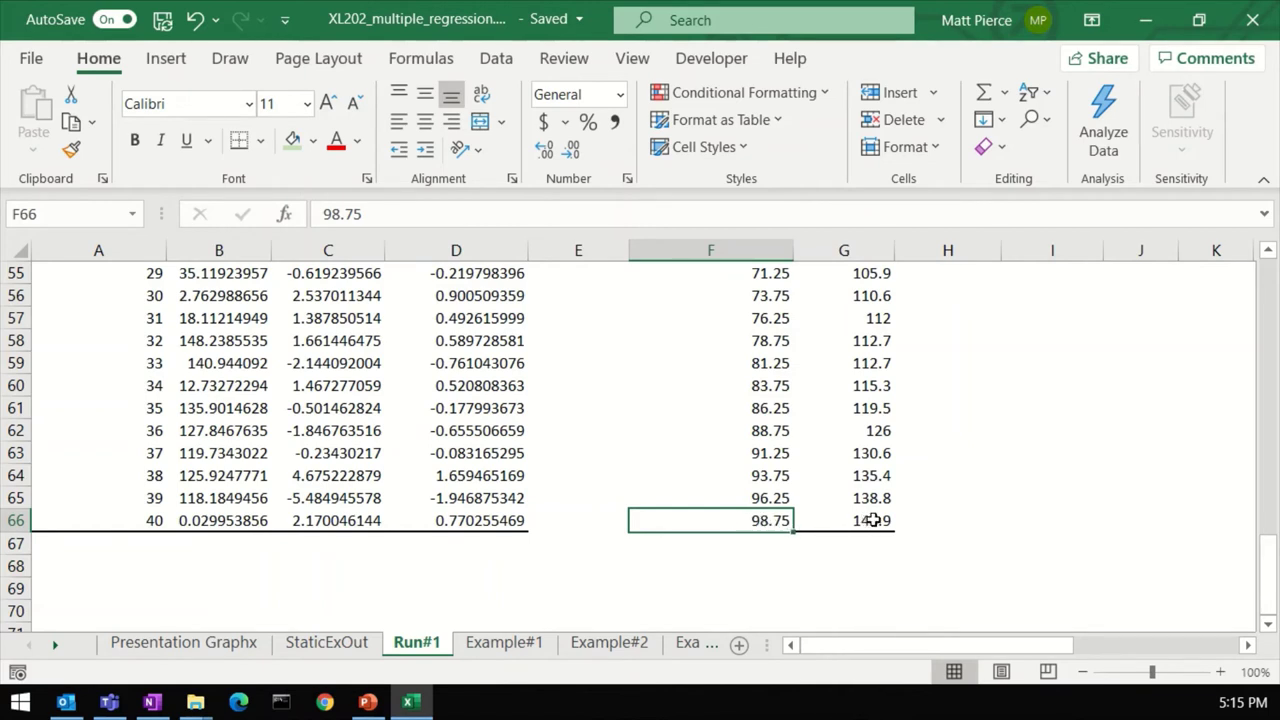
{"action": "left_click", "coordinate": [878, 520]}
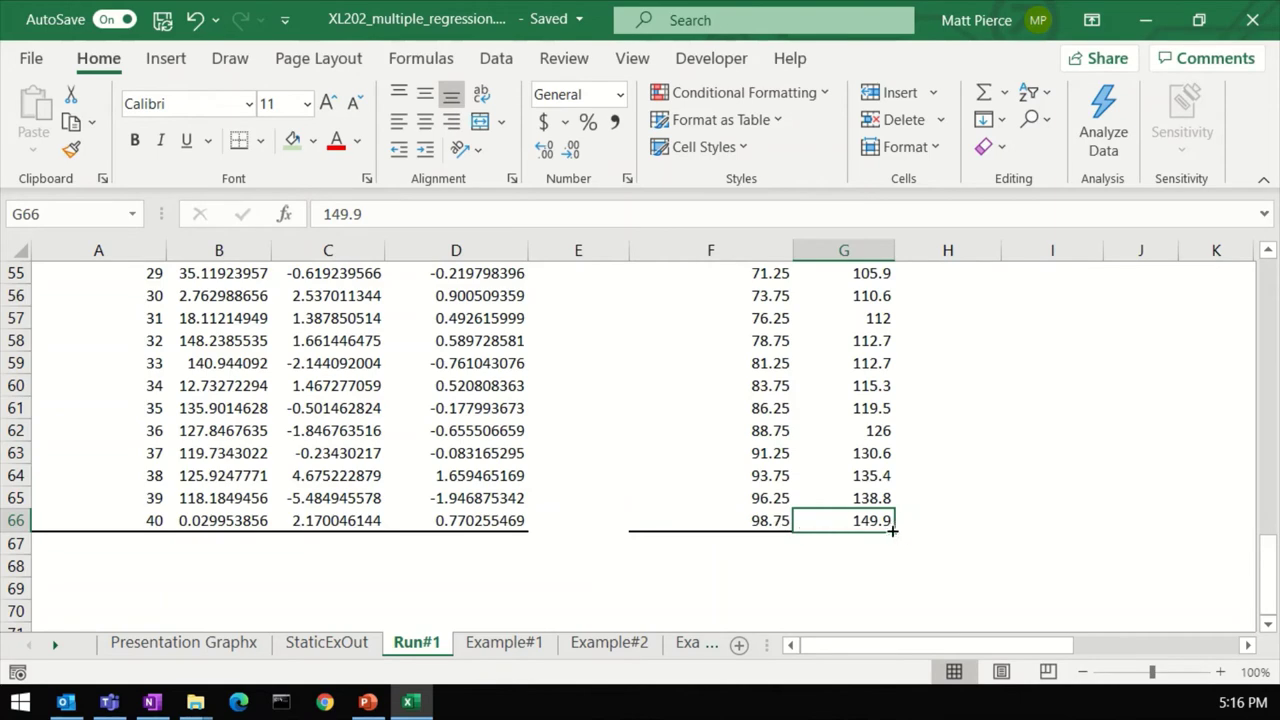
{"action": "left_click", "coordinate": [789, 521]}
{"action": "left_click", "coordinate": [860, 521]}
{"action": "scroll", "coordinate": [865, 545], "scroll_direction": "up", "scroll_amount": 11}
{"action": "scroll", "coordinate": [802, 543], "scroll_direction": "up", "scroll_amount": 7}
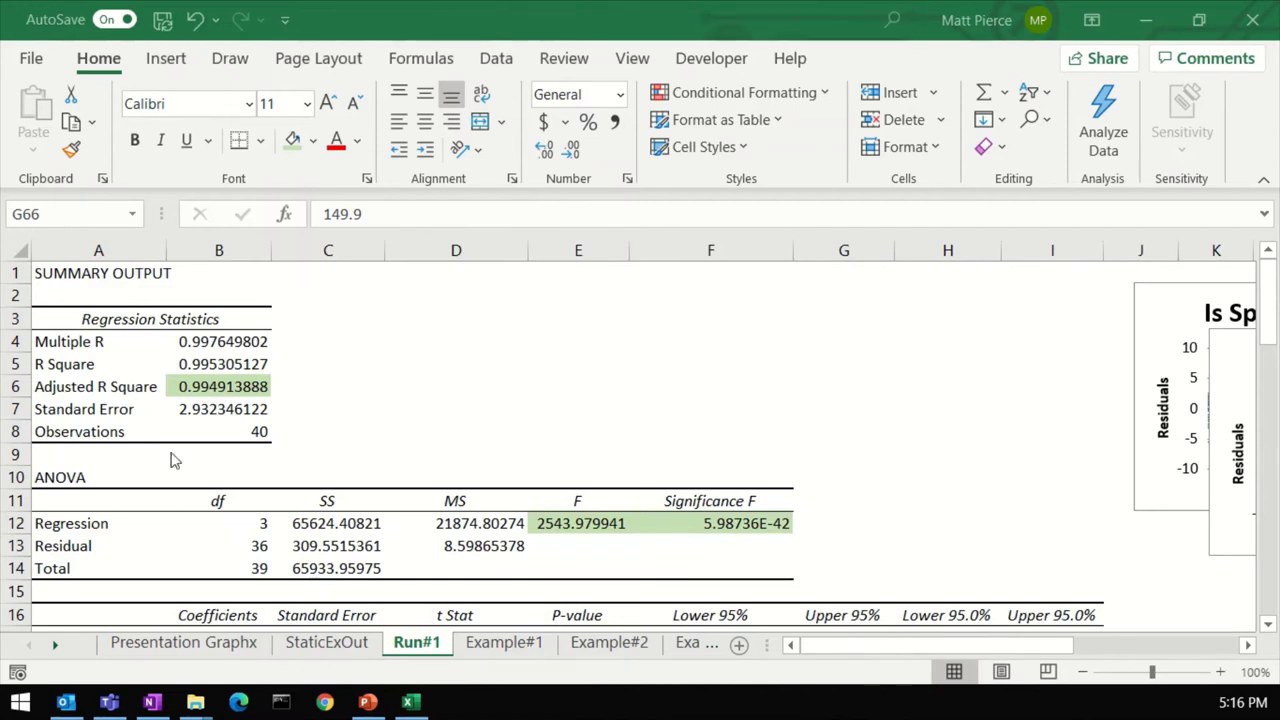
{"action": "scroll", "coordinate": [647, 518], "scroll_direction": "down", "scroll_amount": 2}
{"action": "scroll", "coordinate": [647, 518], "scroll_direction": "down", "scroll_amount": 5}
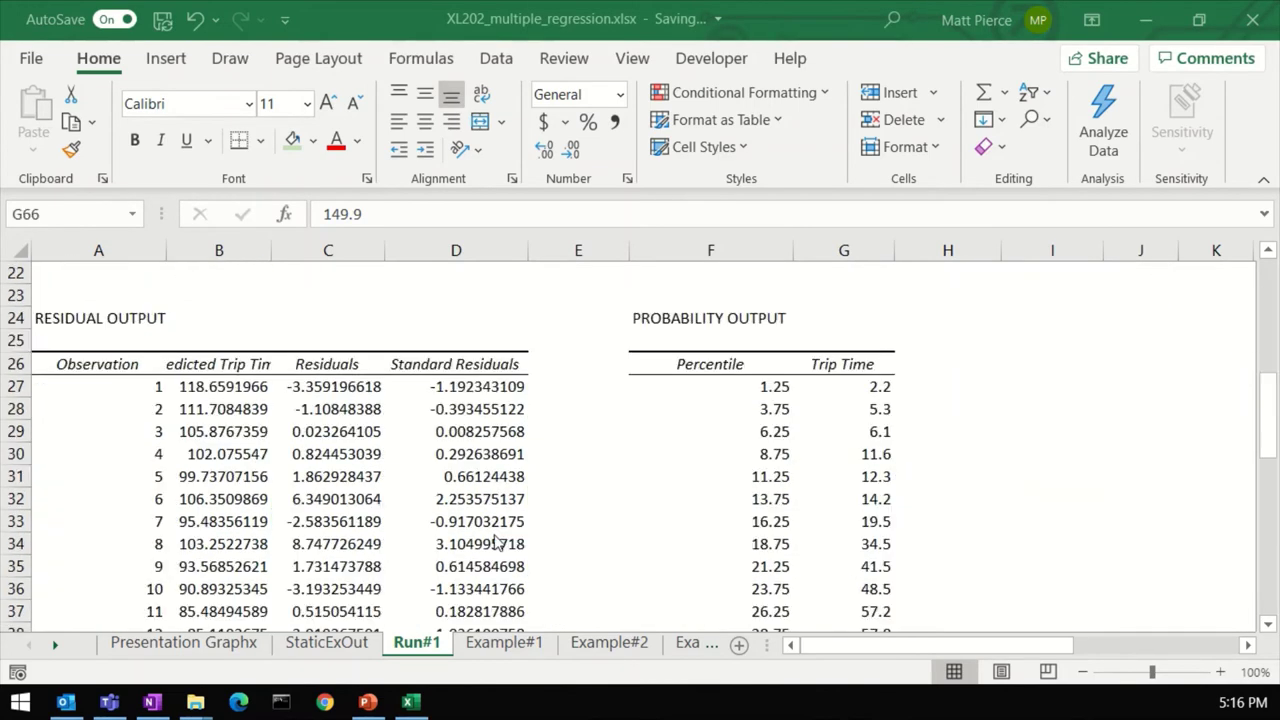
{"action": "scroll", "coordinate": [343, 457], "scroll_direction": "up", "scroll_amount": 2}
{"action": "left_click", "coordinate": [234, 404]}
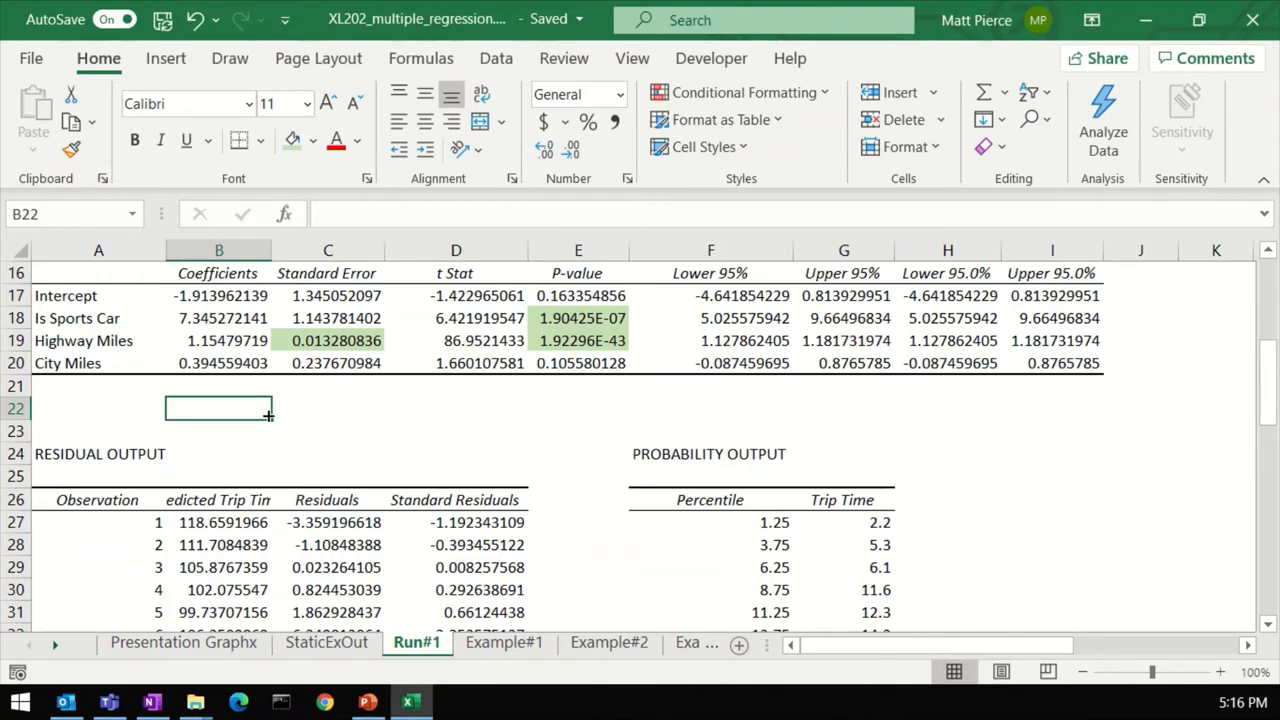
{"action": "type", "text": "="}
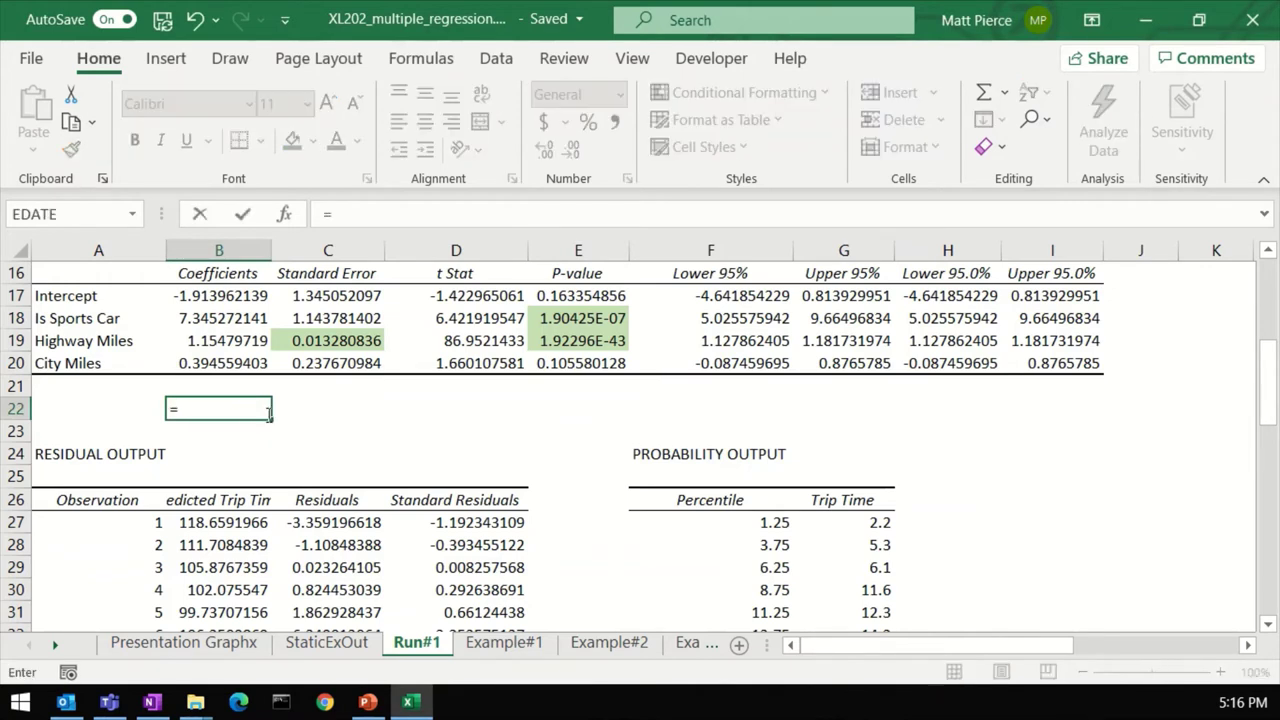
{"action": "left_click", "coordinate": [219, 300]}
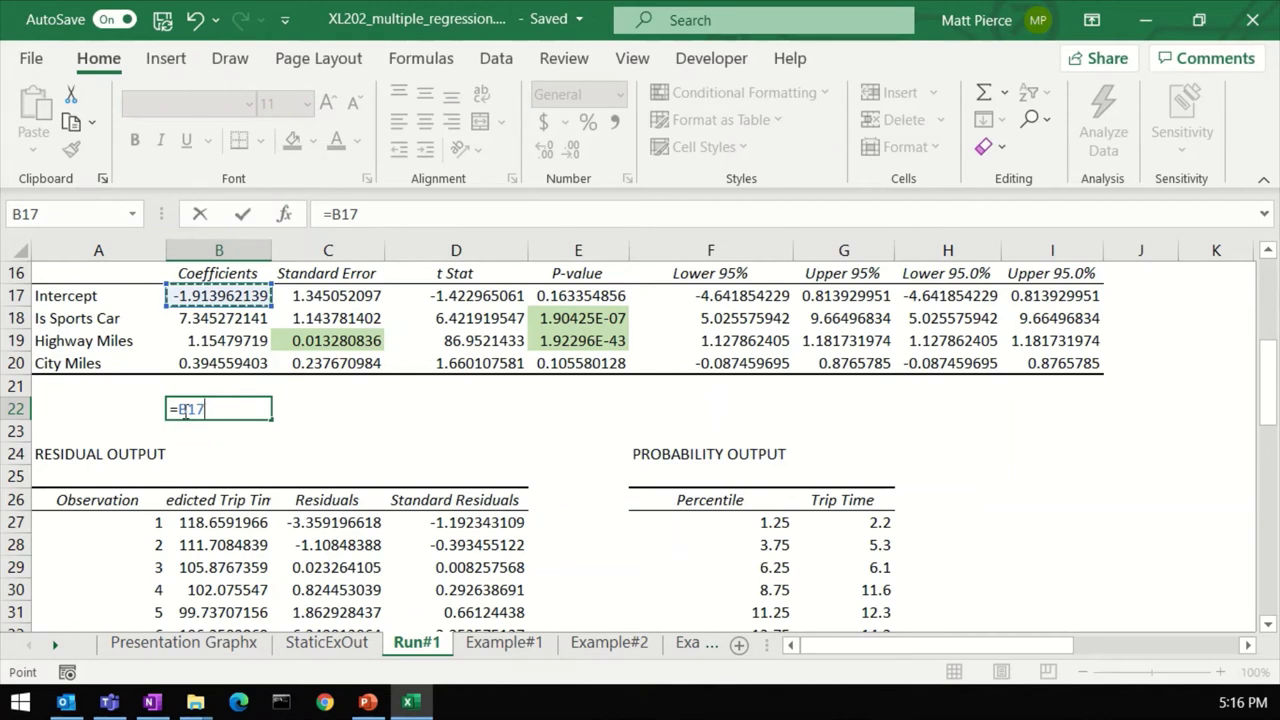
{"action": "left_click_drag", "start_coordinate": [178, 410], "coordinate": [206, 410]}
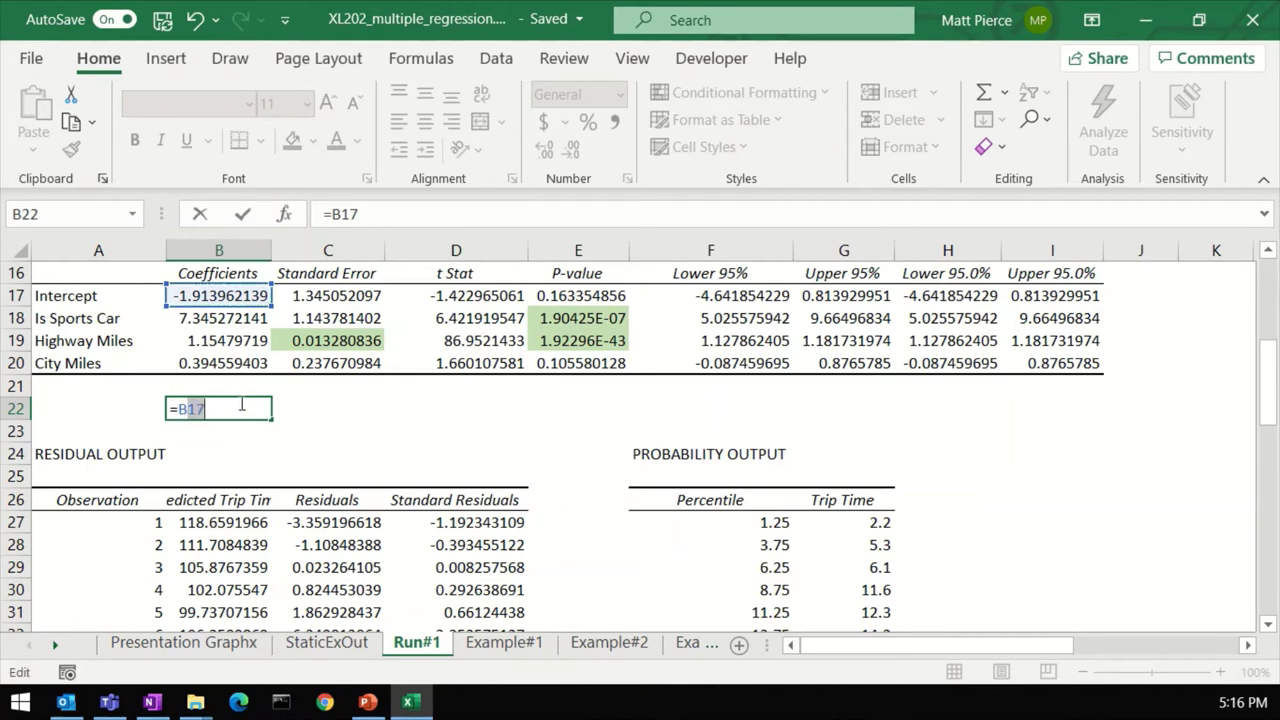
{"action": "key", "text": "BackSpace"}
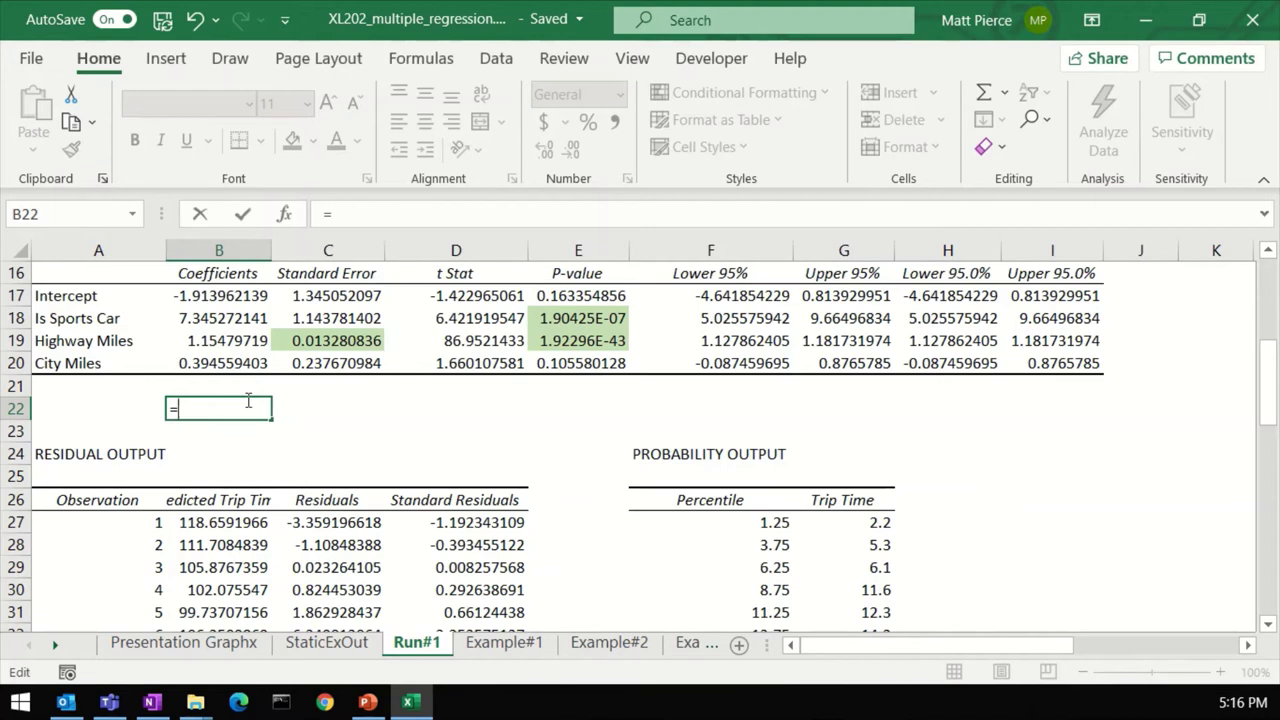
{"action": "key", "text": "Escape"}
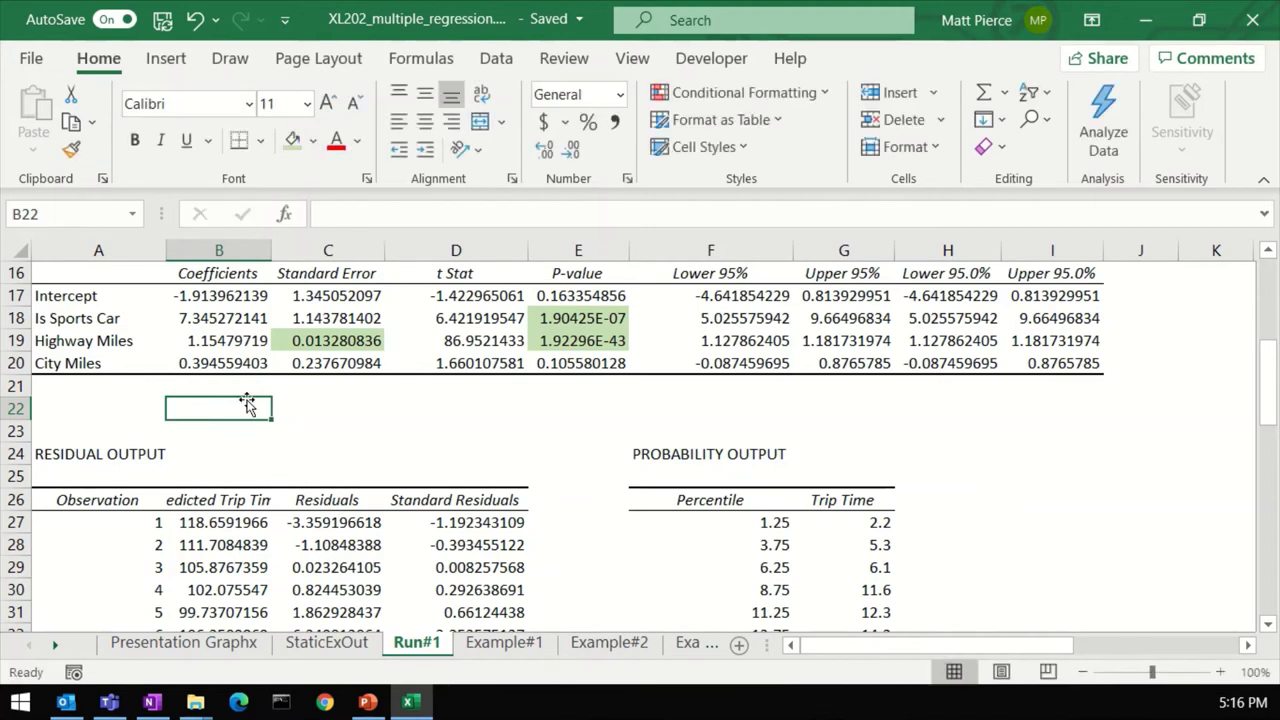
- Copy the four coefficients in B17:B20 and paste them as values starting at I23
{"action": "left_click_drag", "start_coordinate": [220, 296], "coordinate": [212, 355]}
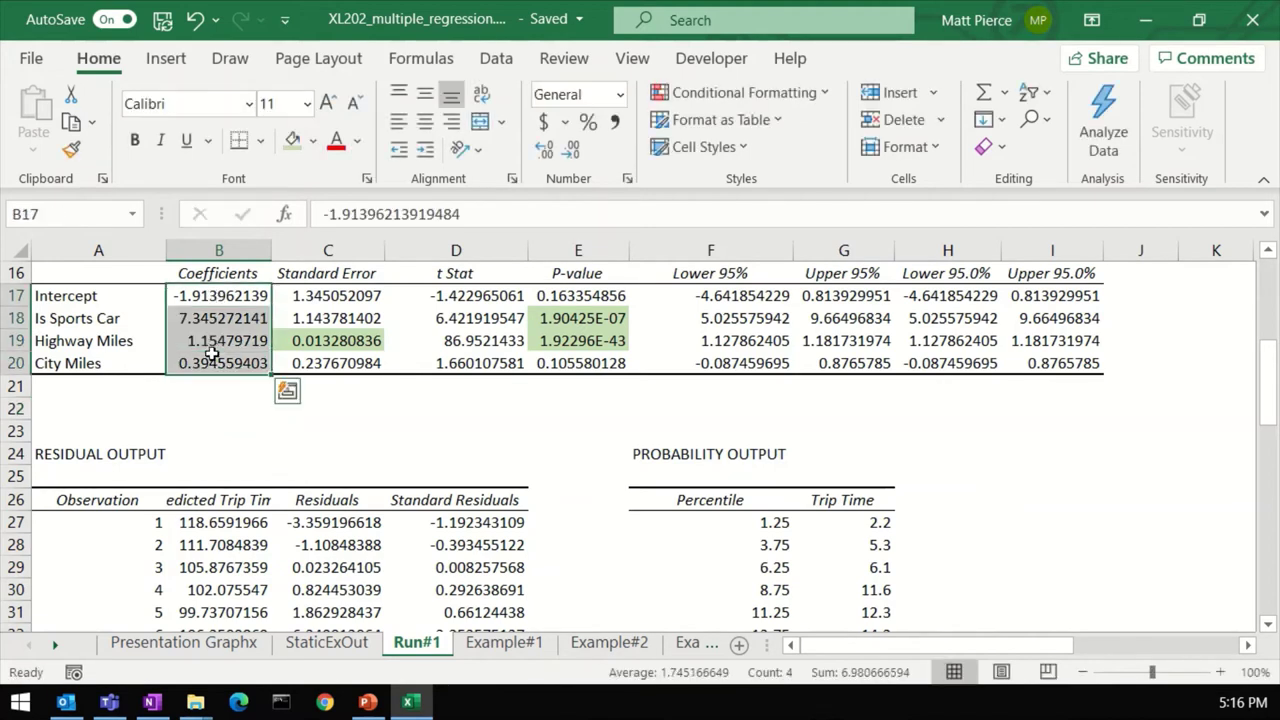
{"action": "key", "text": "ctrl+c"}
{"action": "left_click", "coordinate": [1052, 425]}
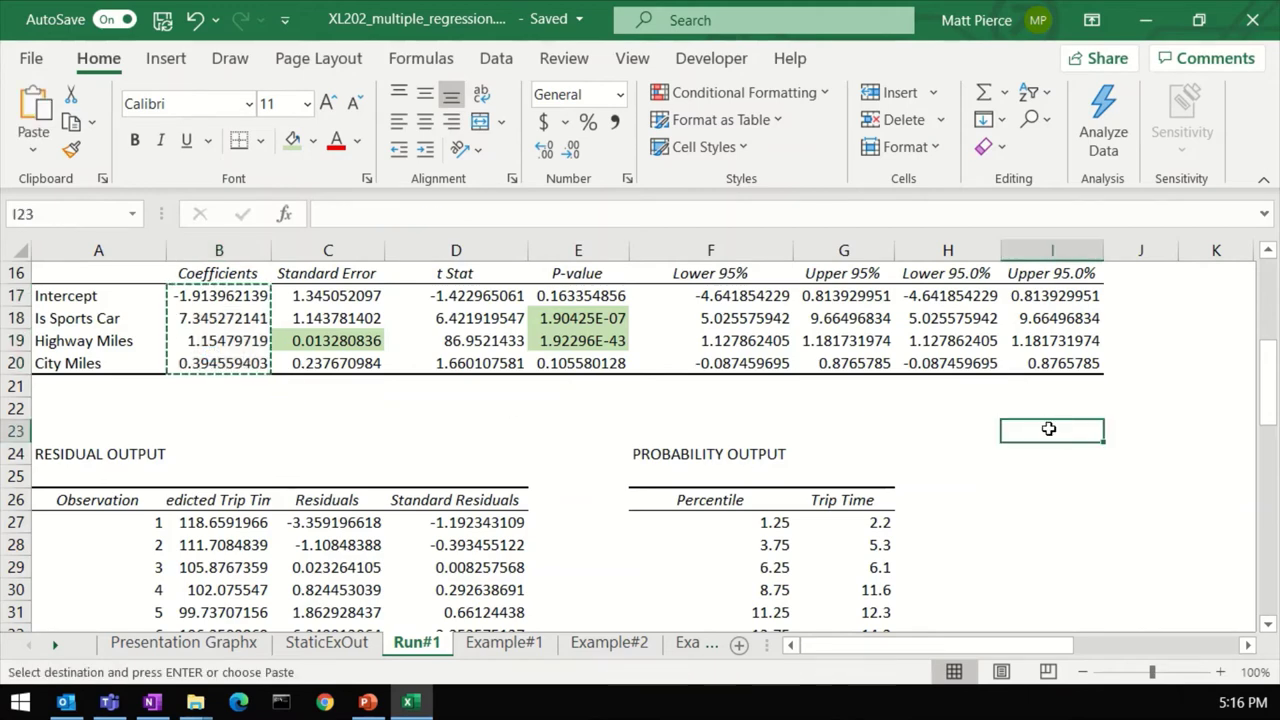
{"action": "right_click", "coordinate": [1049, 430]}
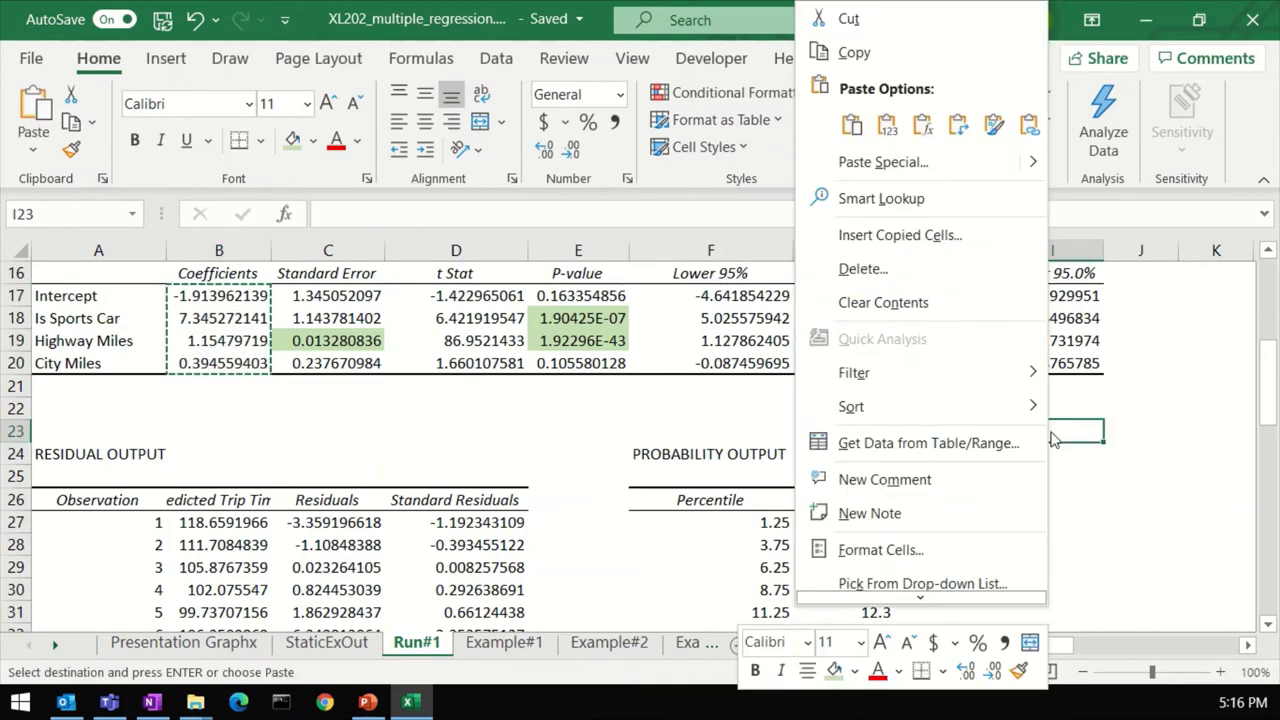
{"action": "left_click", "coordinate": [887, 125]}
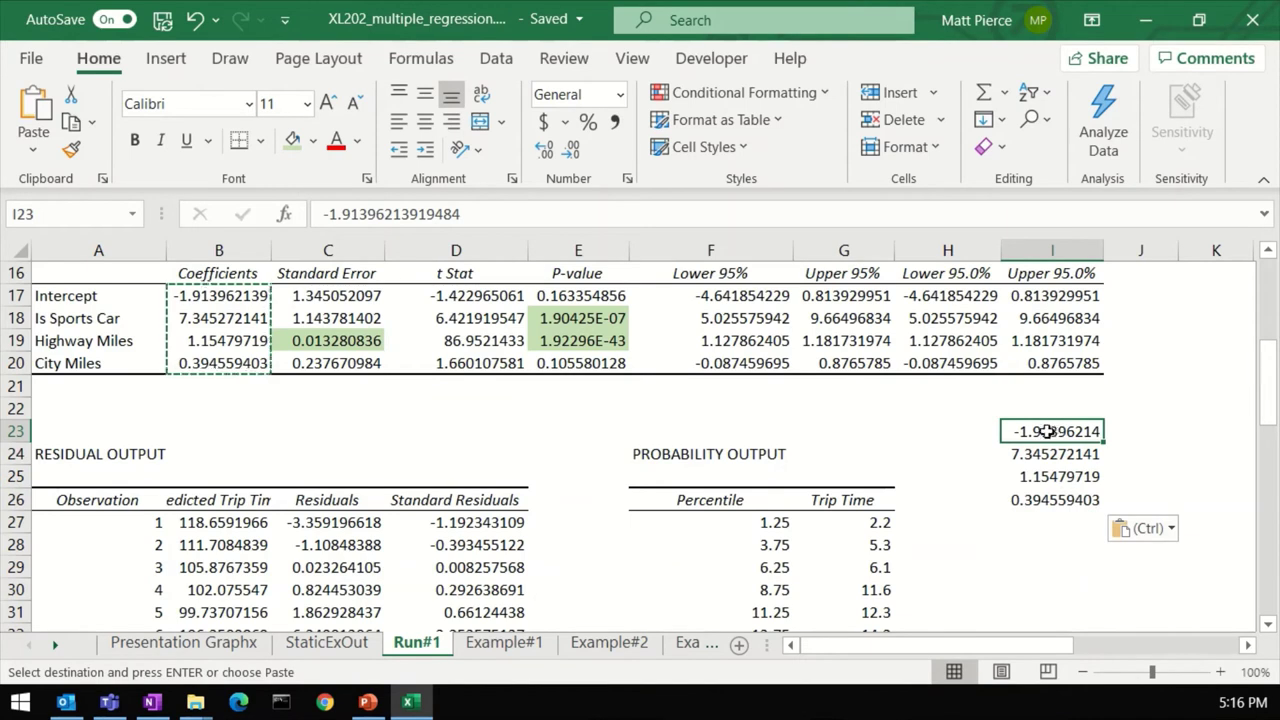
{"action": "key", "text": "ctrl"}
{"action": "key", "text": "ctrl"}
{"action": "left_click", "coordinate": [433, 214]}
{"action": "left_click_drag", "start_coordinate": [487, 214], "coordinate": [284, 213]}
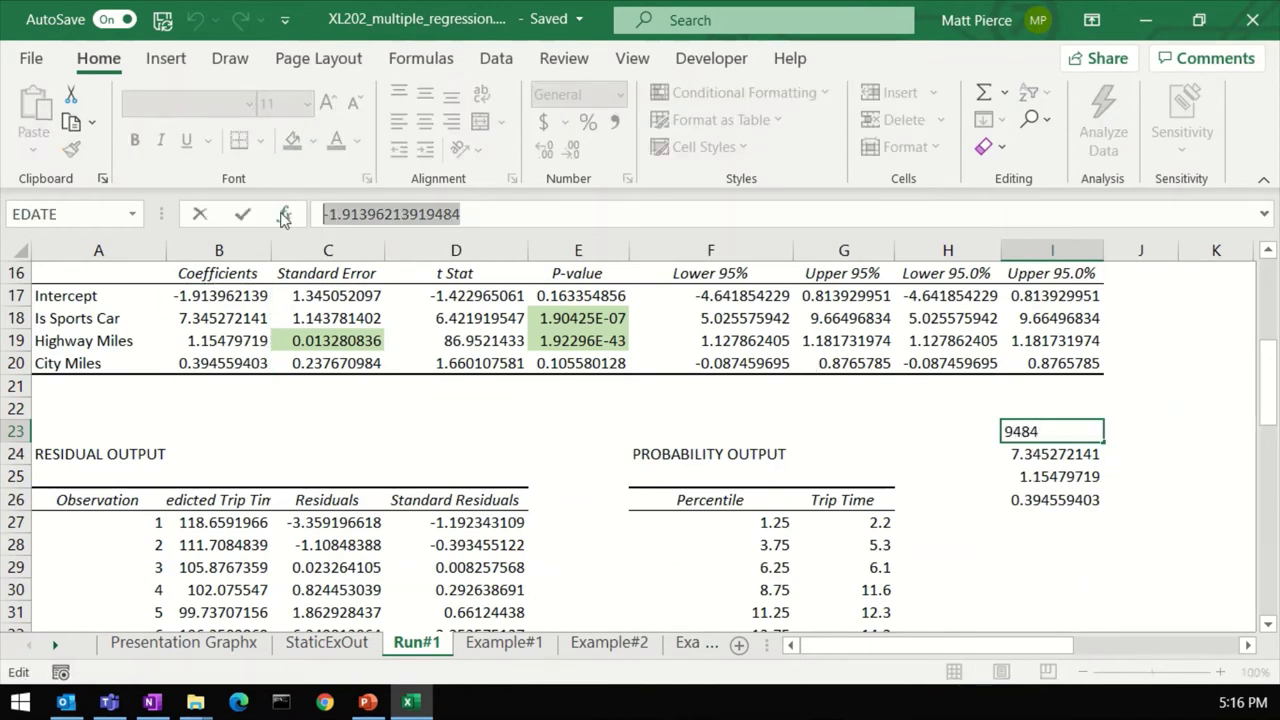
{"action": "key", "text": "ctrl+c"}
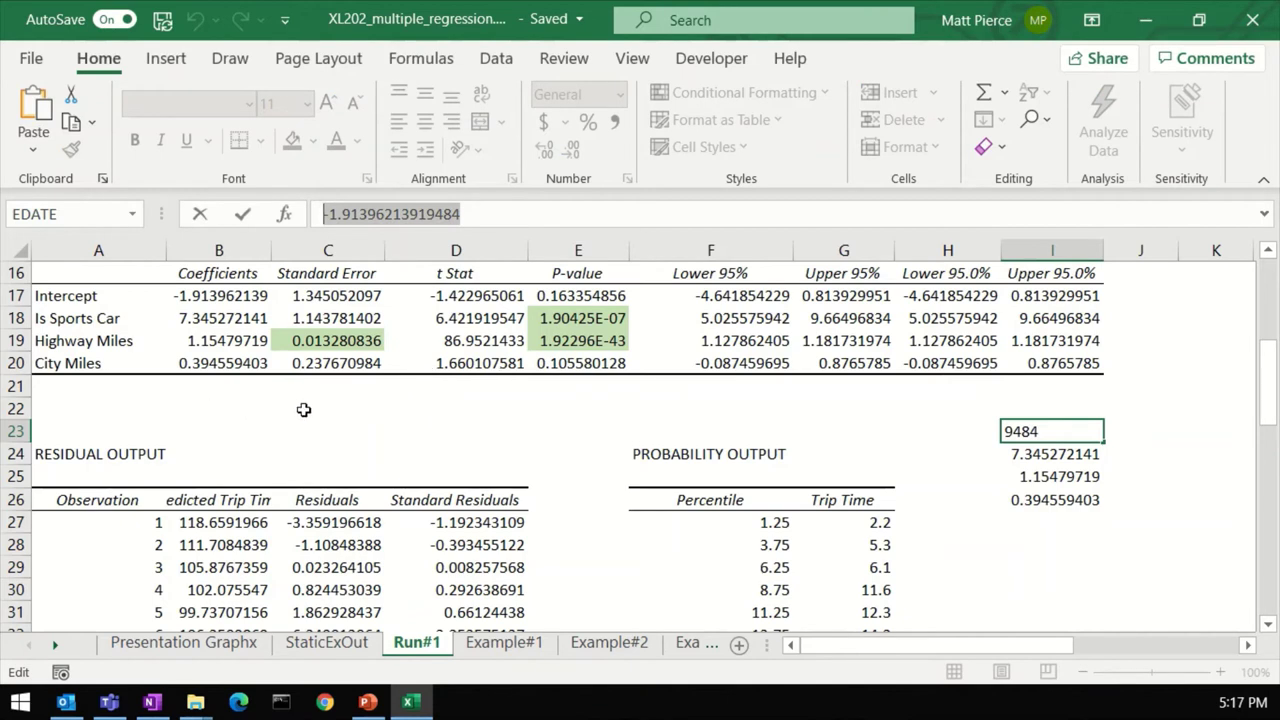
{"action": "type", "text": "="}
{"action": "left_click", "coordinate": [245, 405]}
{"action": "key", "text": "Escape"}
{"action": "left_click", "coordinate": [254, 413]}
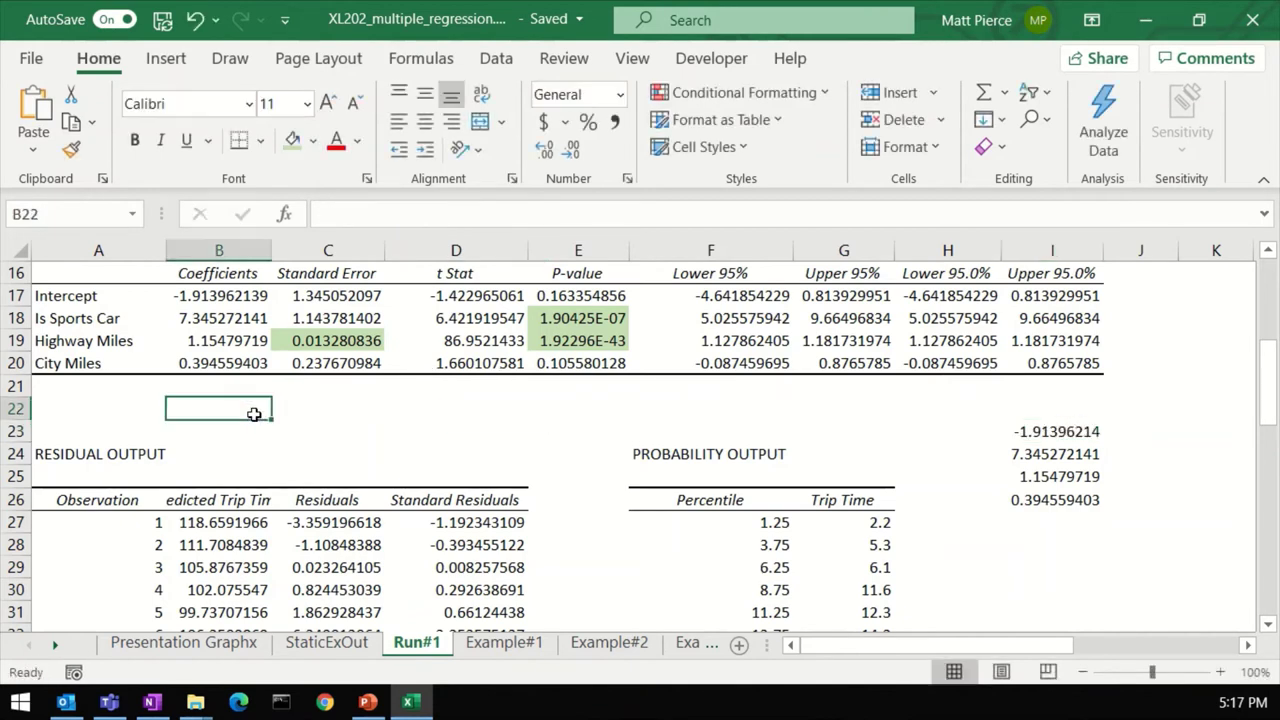
{"action": "type", "text": "="}
{"action": "key", "text": "ctrl+v"}
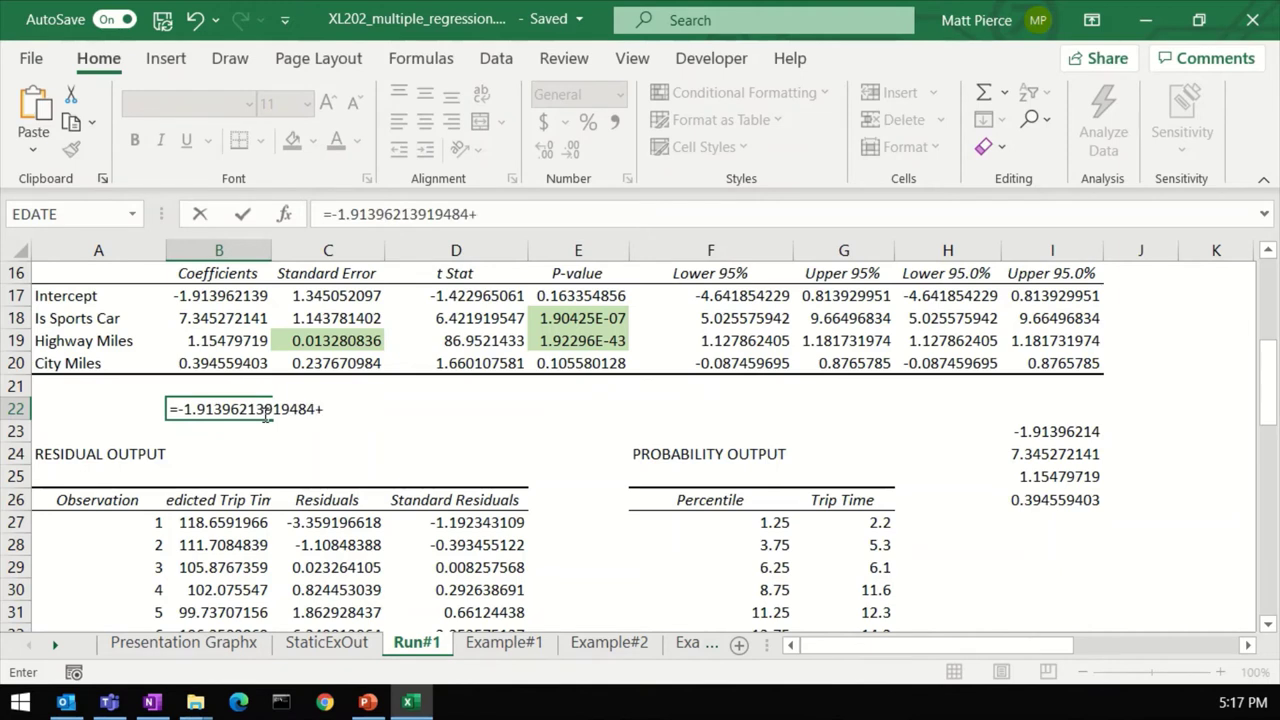
{"action": "key", "text": "ctrl+Return"}
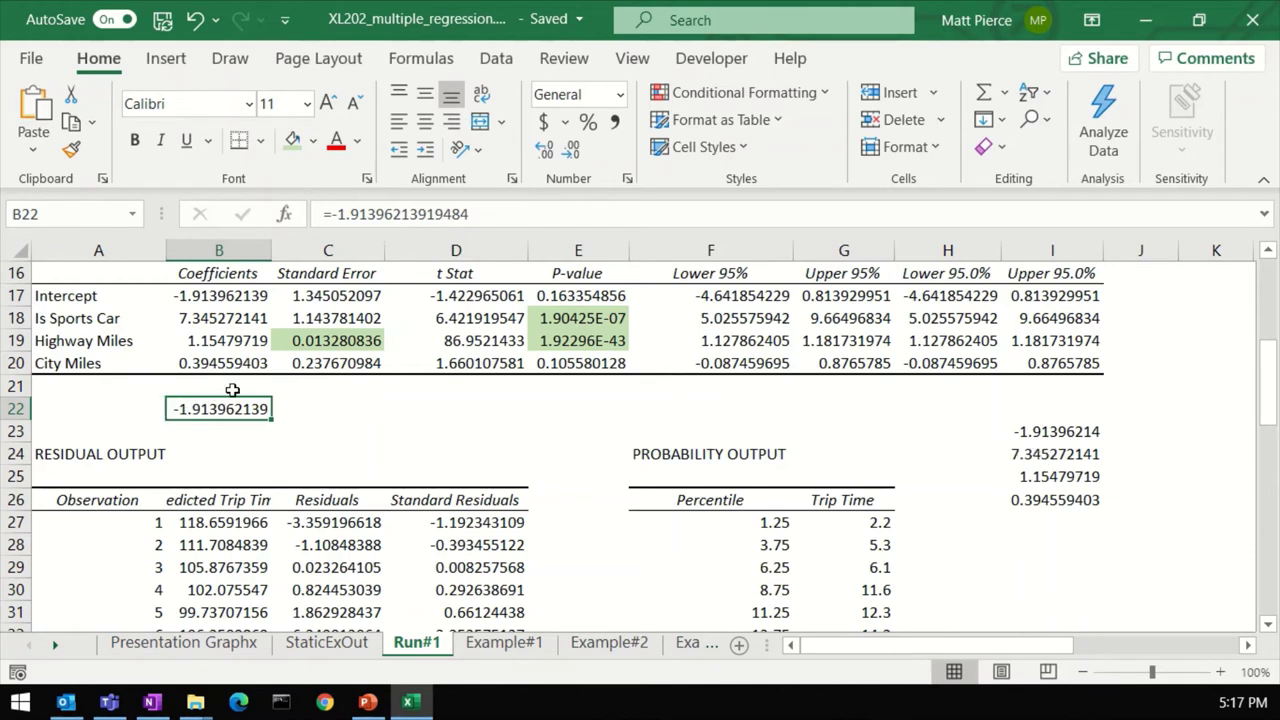
{"action": "key", "text": "Delete"}
- Label the four pasted coefficients with i, x1, x2 and x3 in H23:H26
{"action": "left_click_drag", "start_coordinate": [1064, 432], "coordinate": [1068, 490]}
{"action": "key", "text": "ctrl+q"}
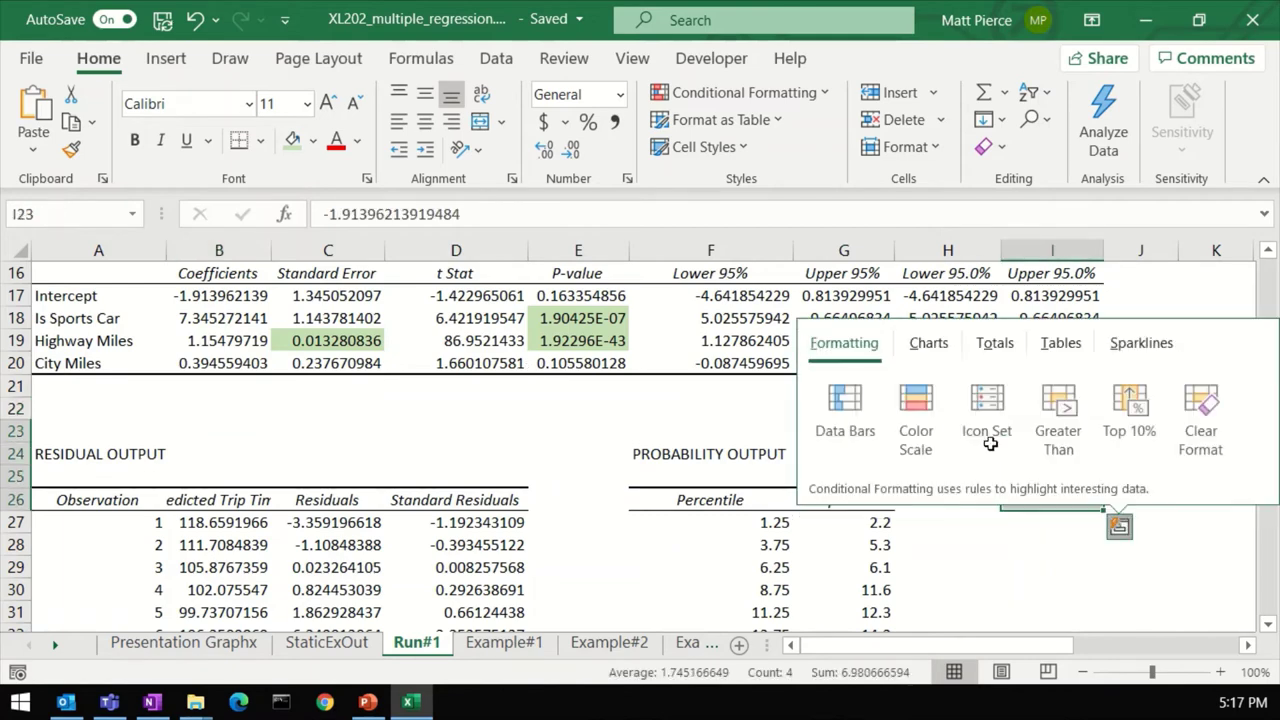
{"action": "type", "text": "1"}
{"action": "key", "text": "Escape"}
{"action": "left_click", "coordinate": [977, 444]}
{"action": "type", "text": "i"}
{"action": "key", "text": "Return"}
{"action": "type", "text": "x1"}
{"action": "key", "text": "Return"}
{"action": "type", "text": "x2"}
{"action": "key", "text": "Return"}
{"action": "type", "text": "x3"}
{"action": "key", "text": "Return"}
- Right-align the coefficient labels in H23:H26
{"action": "key", "text": "Up"}
{"action": "key", "text": "shift+Up"}
{"action": "key", "text": "shift+Up"}
{"action": "key", "text": "shift+Up"}
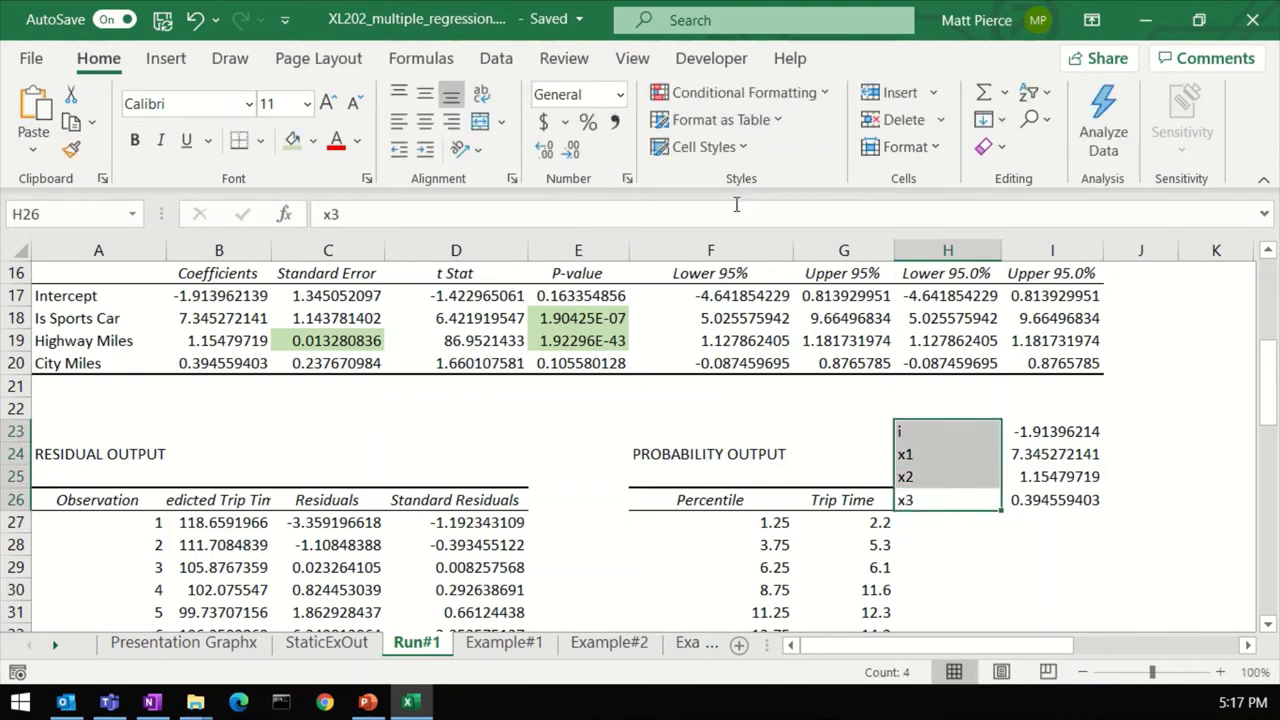
{"action": "left_click", "coordinate": [452, 120]}
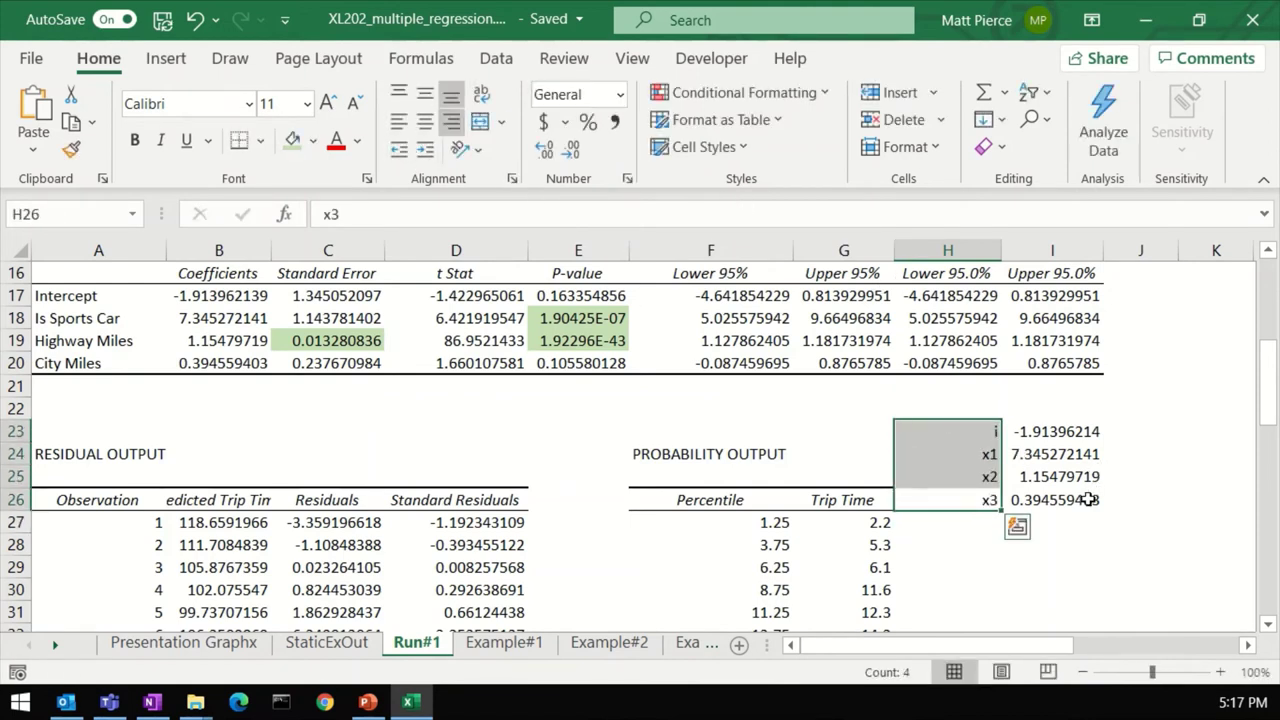
- Copy the labelled coefficients in H23:I26 and go to the start of the data on the Example#1 sheet
{"action": "left_click", "coordinate": [1094, 497]}
{"action": "left_click_drag", "start_coordinate": [992, 431], "coordinate": [1050, 492]}
{"action": "key", "text": "ctrl+c"}
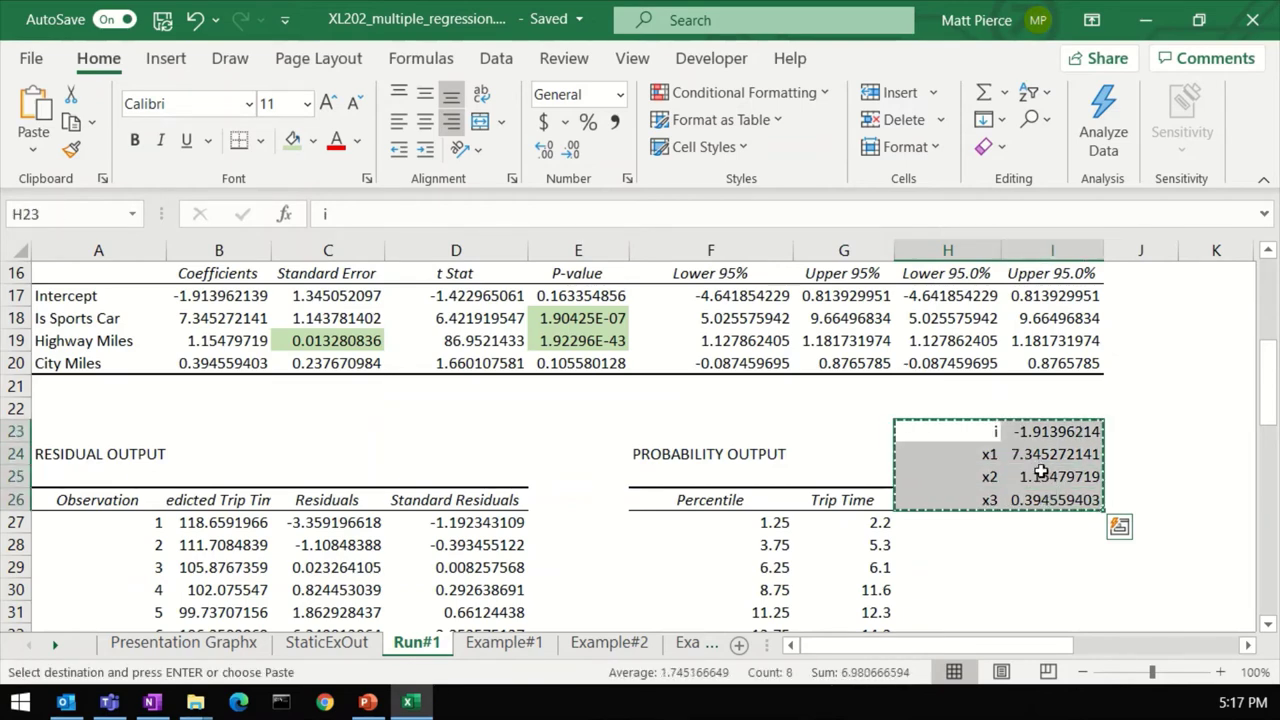
{"action": "left_click", "coordinate": [497, 650]}
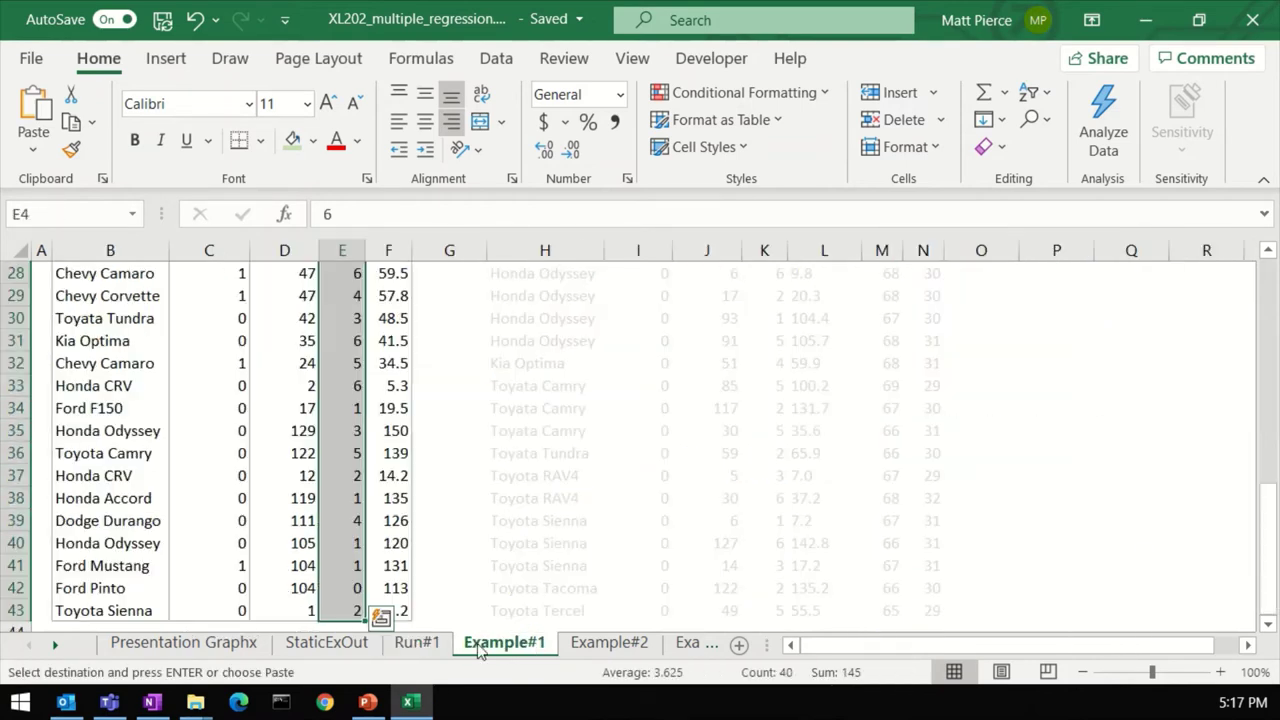
{"action": "scroll", "coordinate": [964, 537], "scroll_direction": "up", "scroll_amount": 2}
{"action": "scroll", "coordinate": [960, 540], "scroll_direction": "up", "scroll_amount": 7}
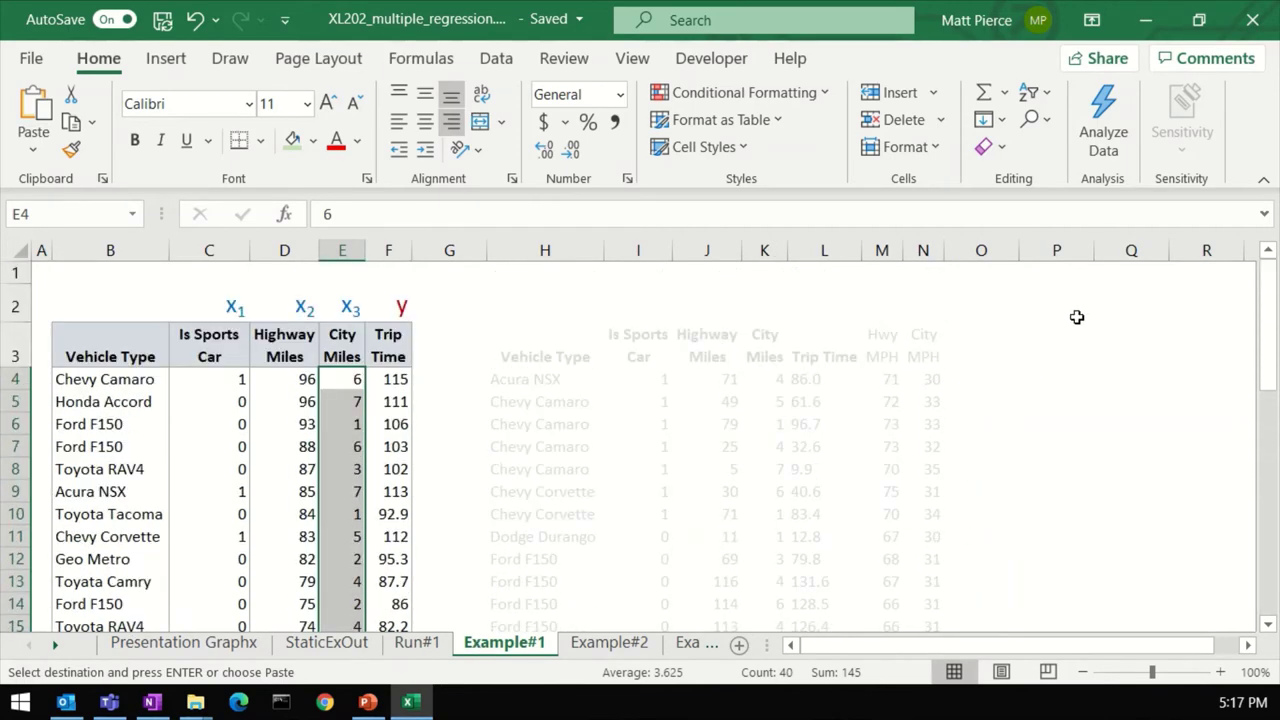
{"action": "left_click", "coordinate": [1055, 318]}
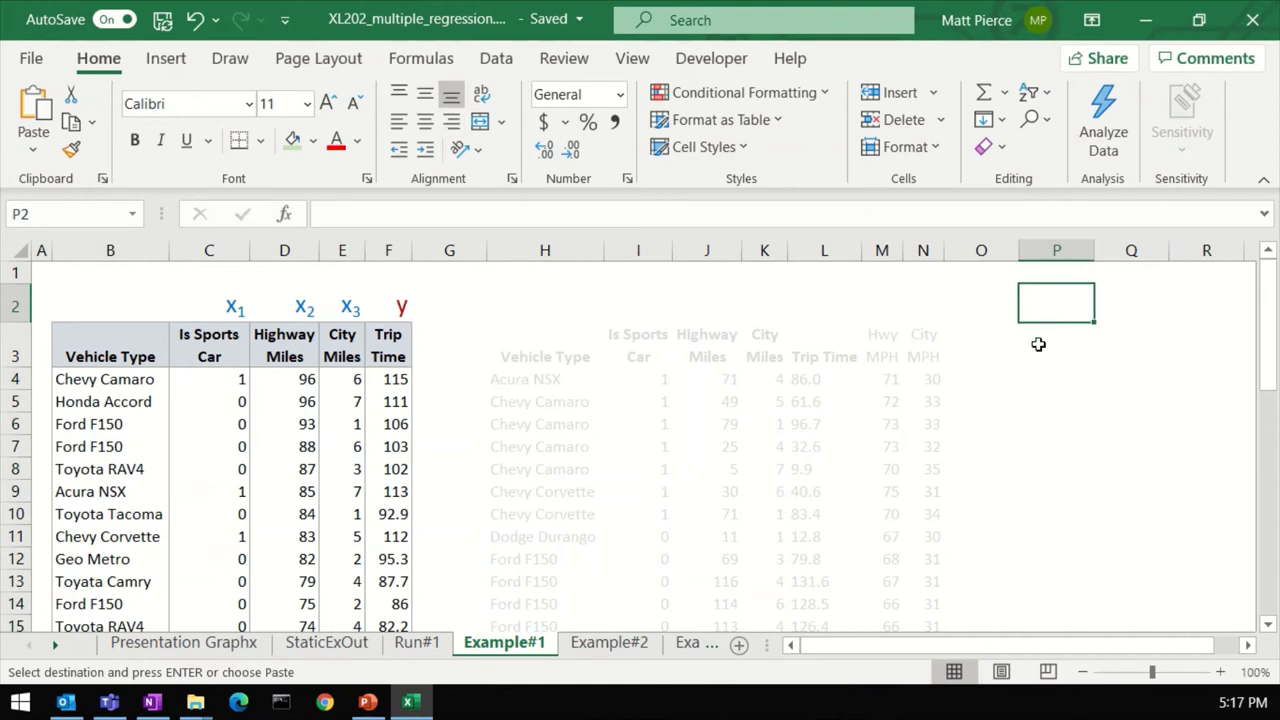
{"action": "key", "text": "Return"}
{"action": "left_click", "coordinate": [1086, 320]}
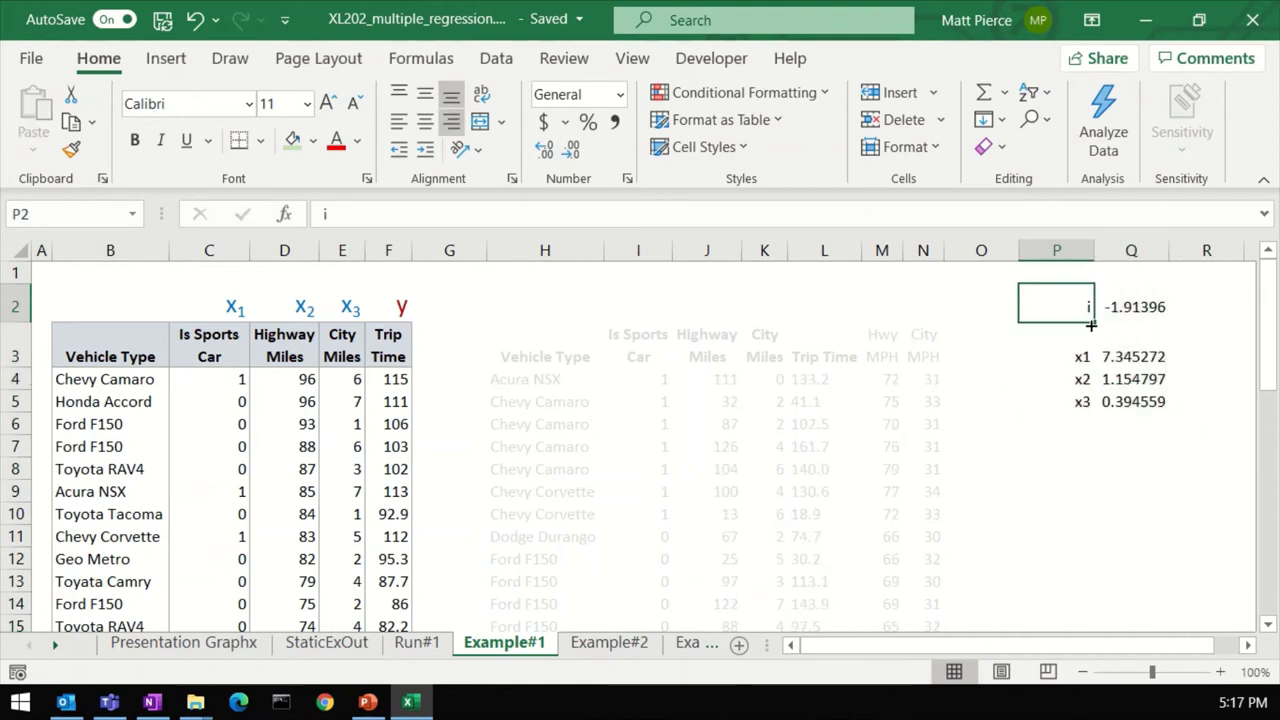
{"action": "left_click", "coordinate": [1071, 337]}
{"action": "left_click_drag", "start_coordinate": [1088, 308], "coordinate": [1103, 314]}
{"action": "key", "text": "ctrl+q"}
{"action": "left_click", "coordinate": [1083, 355]}
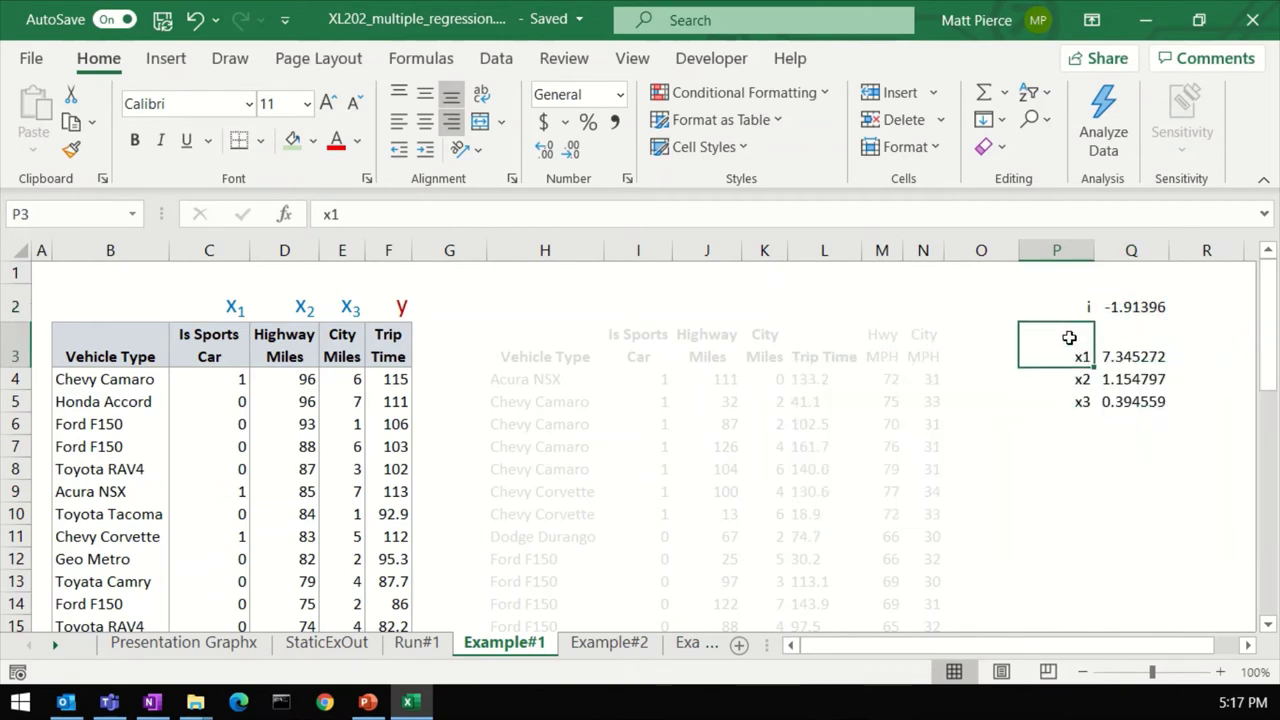
{"action": "key", "text": "ctrl+z"}
{"action": "left_click", "coordinate": [1064, 352]}
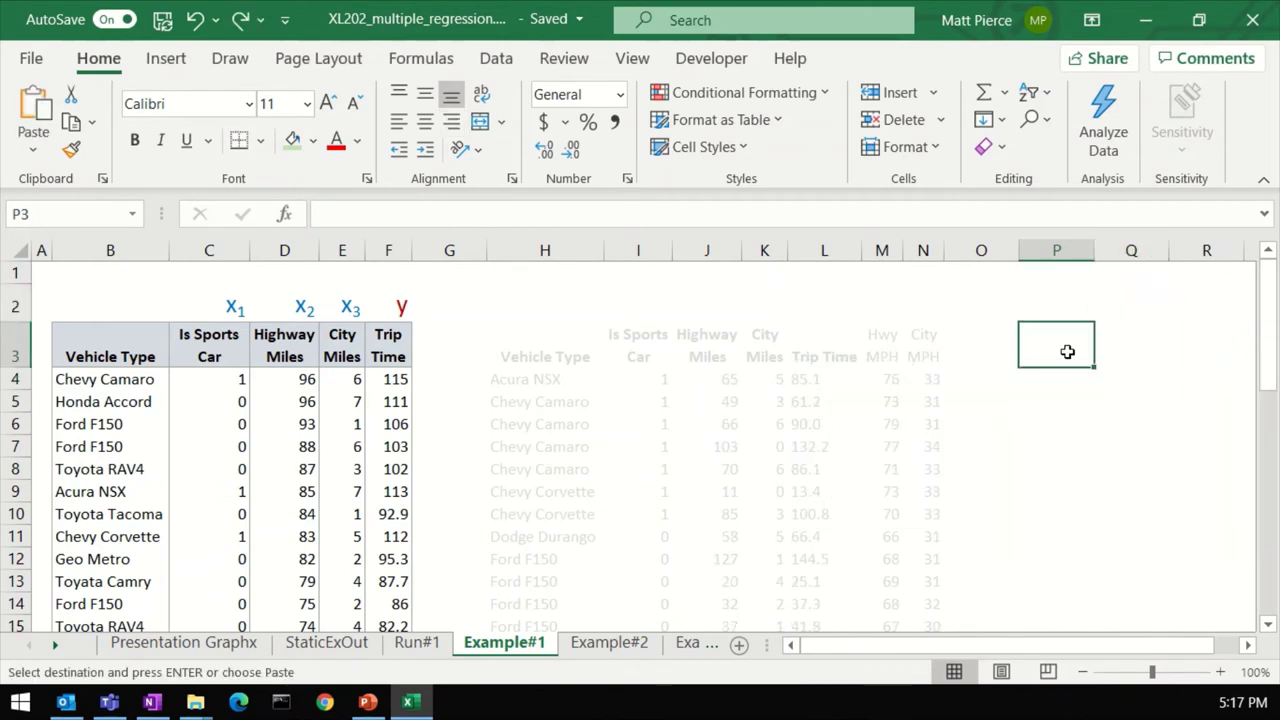
- Paste the labelled coefficients starting at P4 on the Example#1 sheet
{"action": "left_click", "coordinate": [1058, 380]}
{"action": "key", "text": "Return"}
{"action": "key", "text": "ctrl+q"}
- Begin the regression formula in G4 with the absolute intercept plus the x1 coefficient times Is Sports Car: =$Q$4+Q5*C4
{"action": "left_click", "coordinate": [437, 381]}
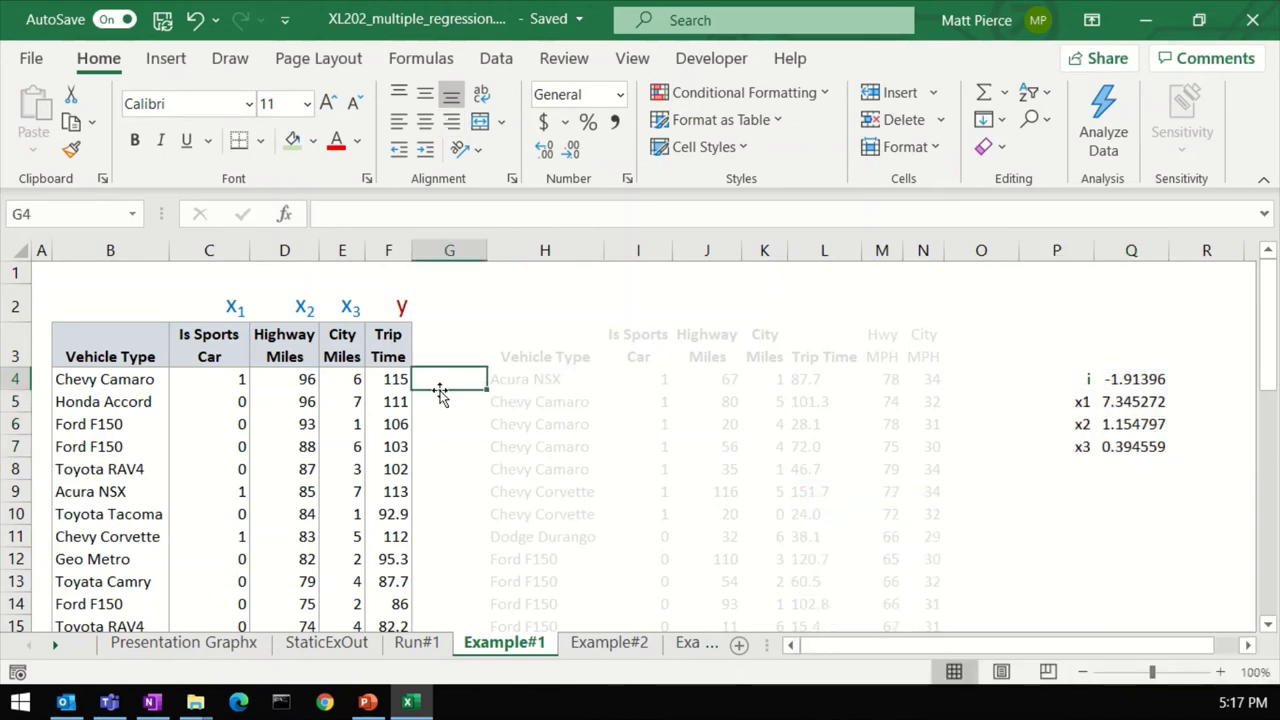
{"action": "type", "text": "="}
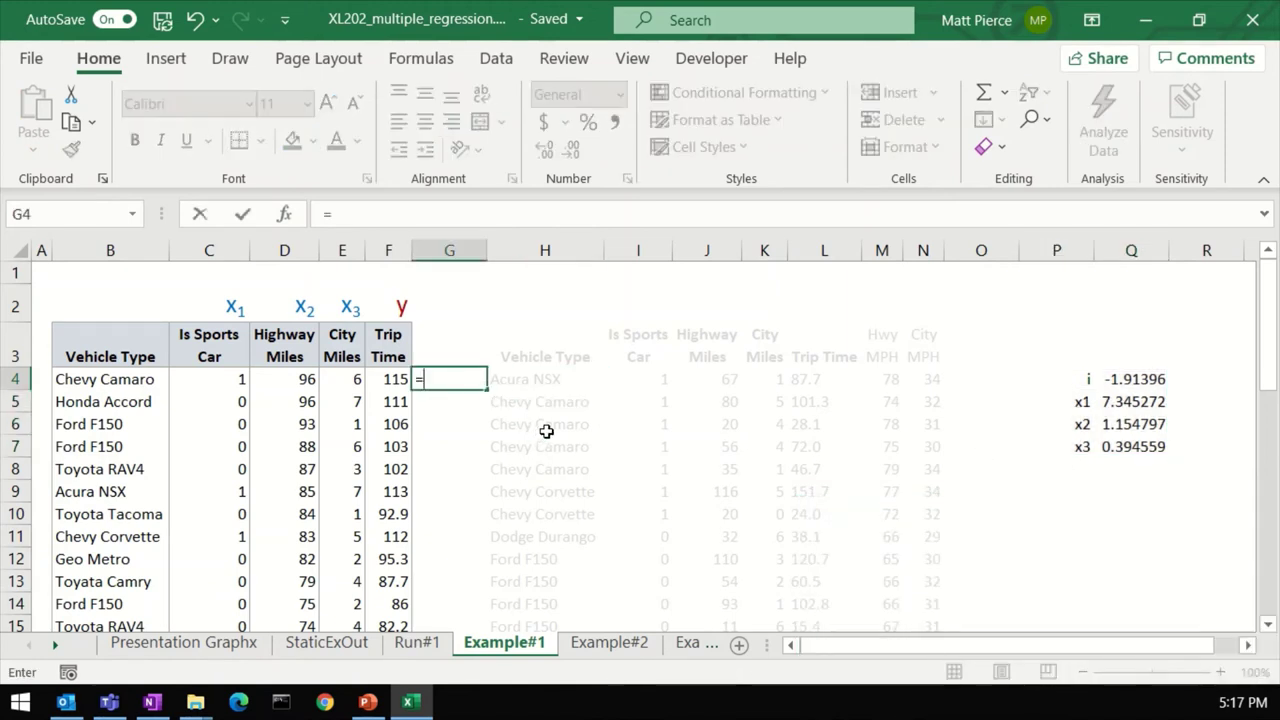
{"action": "left_click", "coordinate": [1139, 383]}
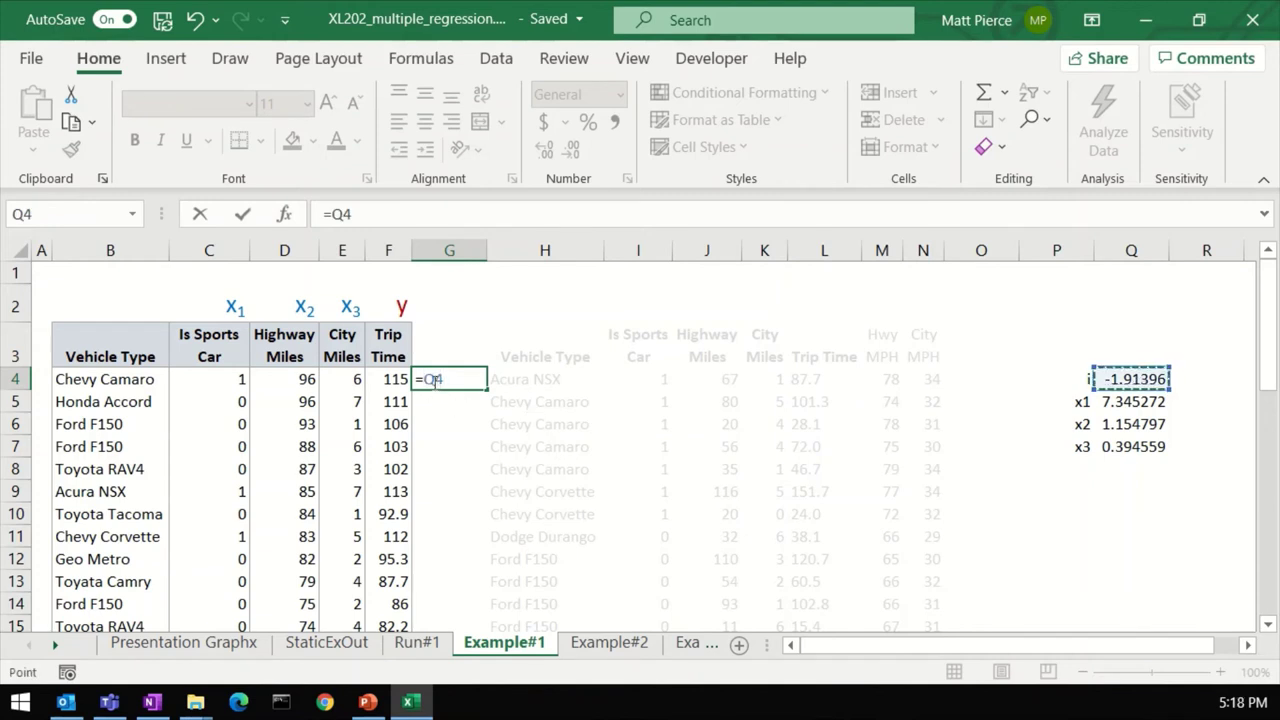
{"action": "key", "text": "F4"}
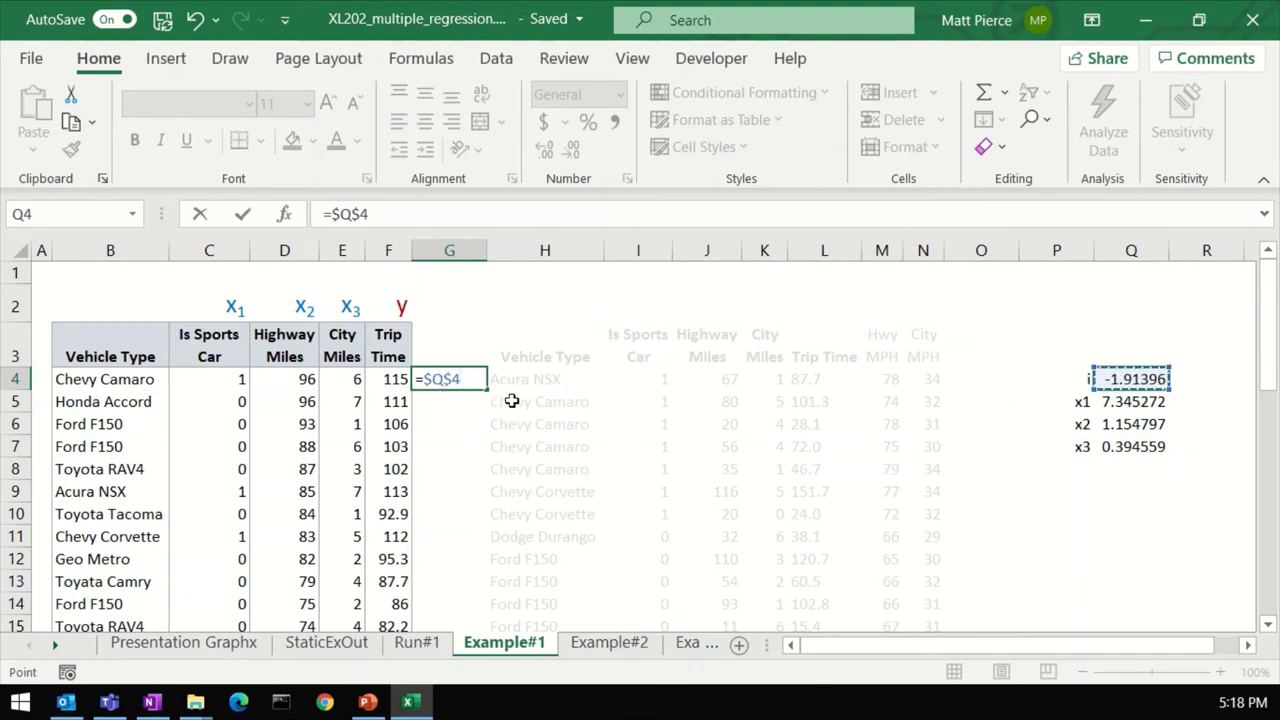
{"action": "type", "text": "+"}
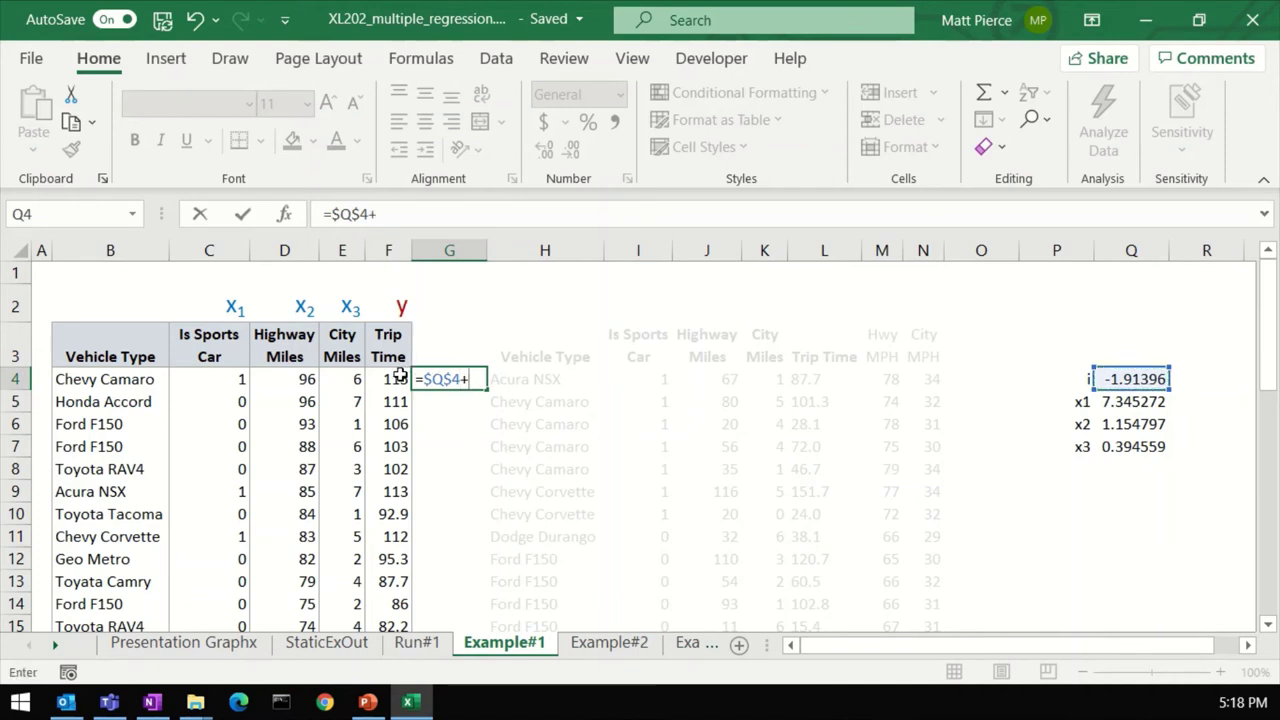
{"action": "left_click", "coordinate": [1131, 404]}
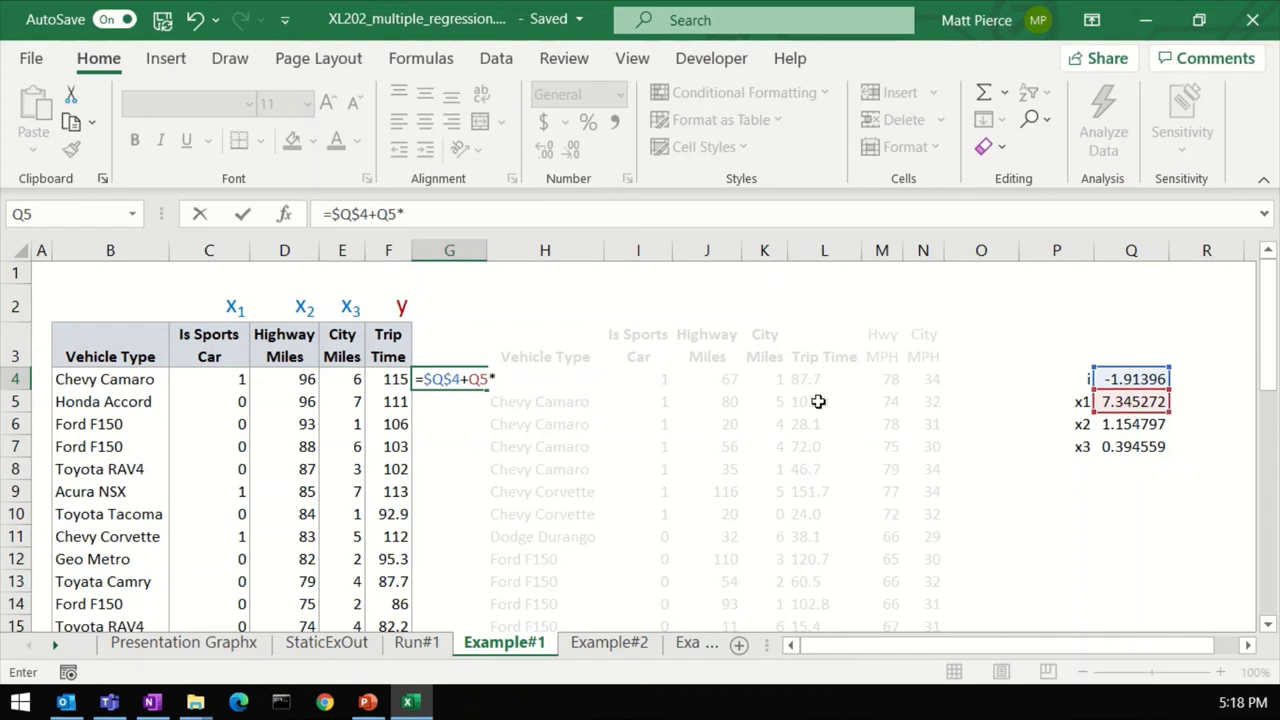
{"action": "left_click", "coordinate": [219, 380]}
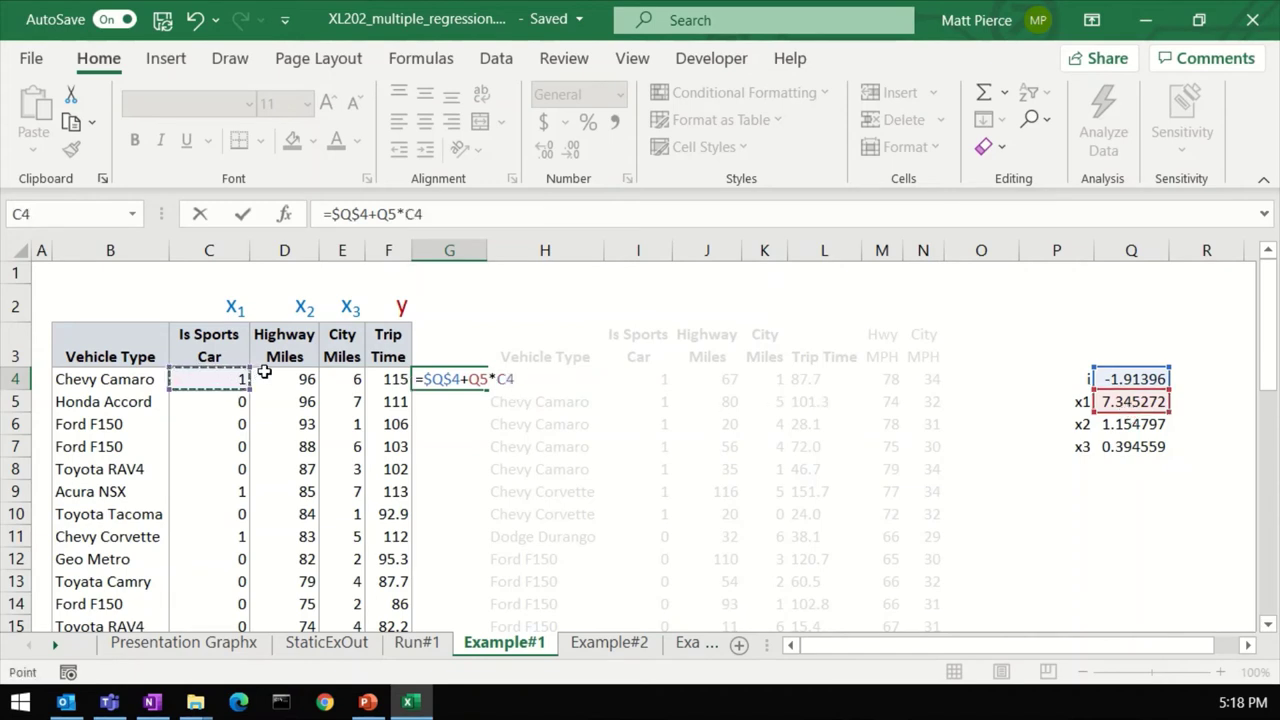
- Complete the G4 formula with the Highway Miles and City Miles terms, +Q6*D4+Q7*E4
{"action": "type", "text": "+"}
{"action": "left_click", "coordinate": [1130, 426]}
{"action": "type", "text": "*"}
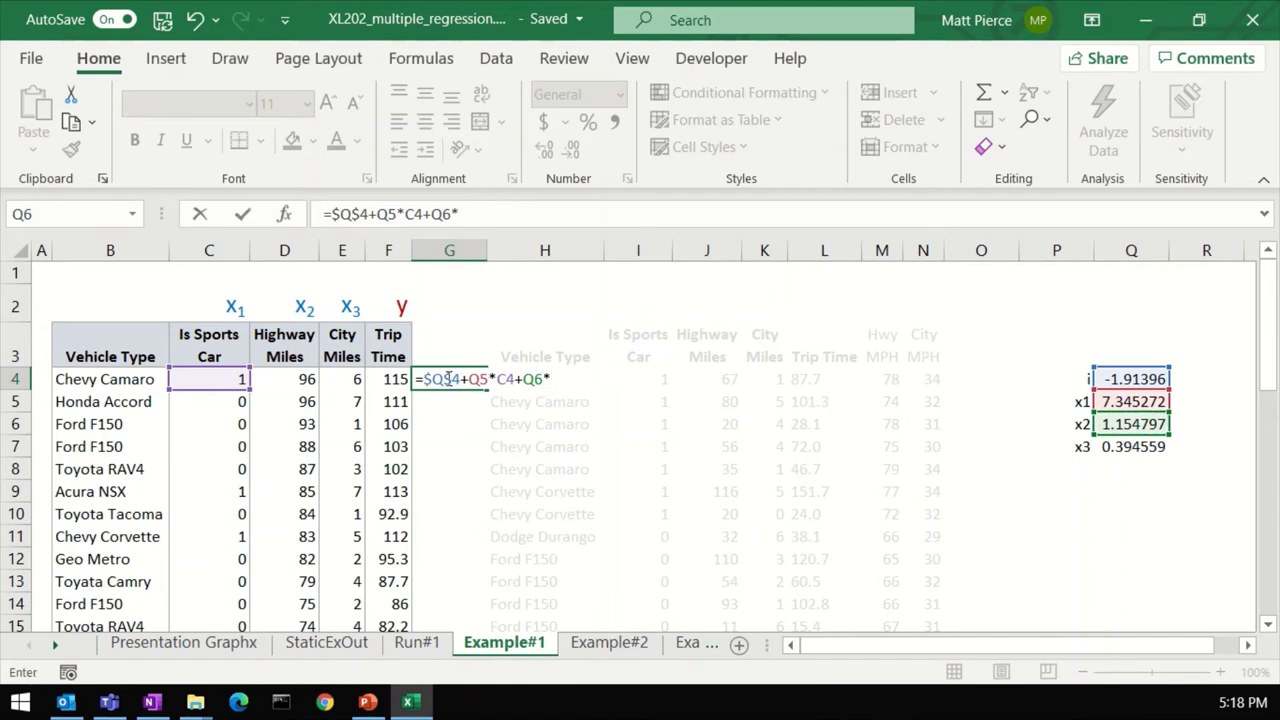
{"action": "left_click", "coordinate": [284, 381]}
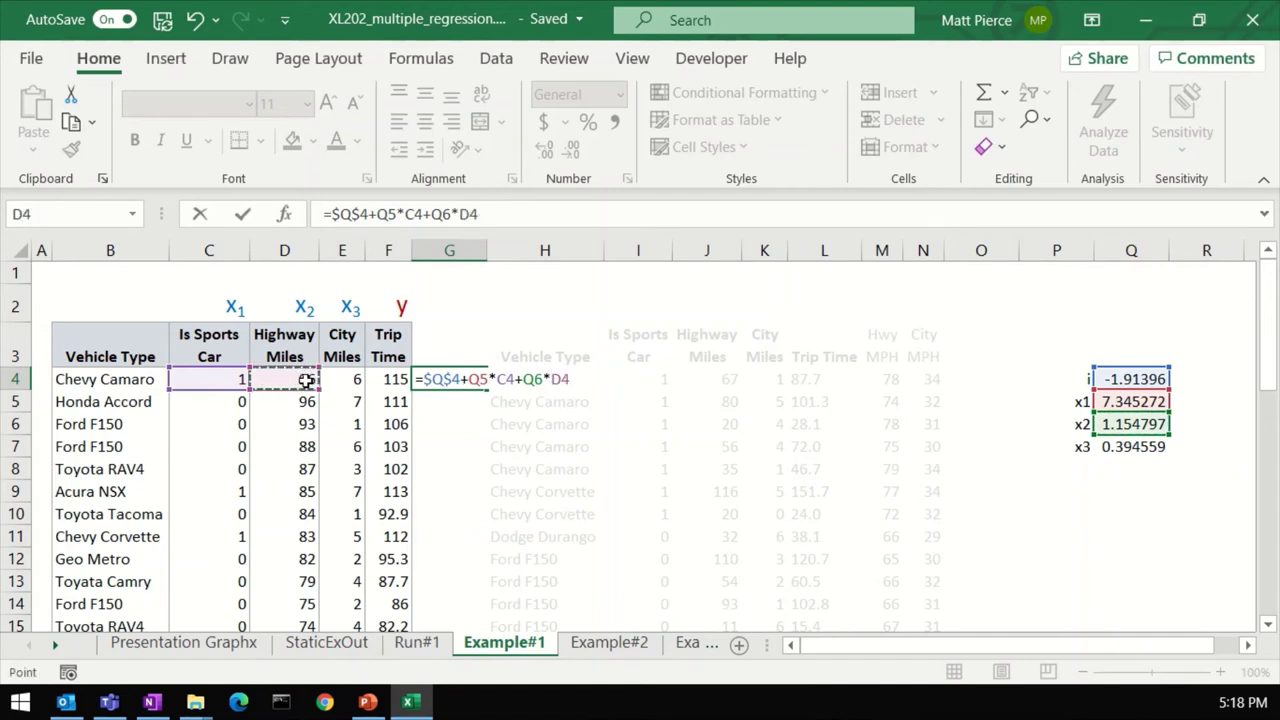
{"action": "type", "text": "+"}
{"action": "left_click", "coordinate": [1140, 450]}
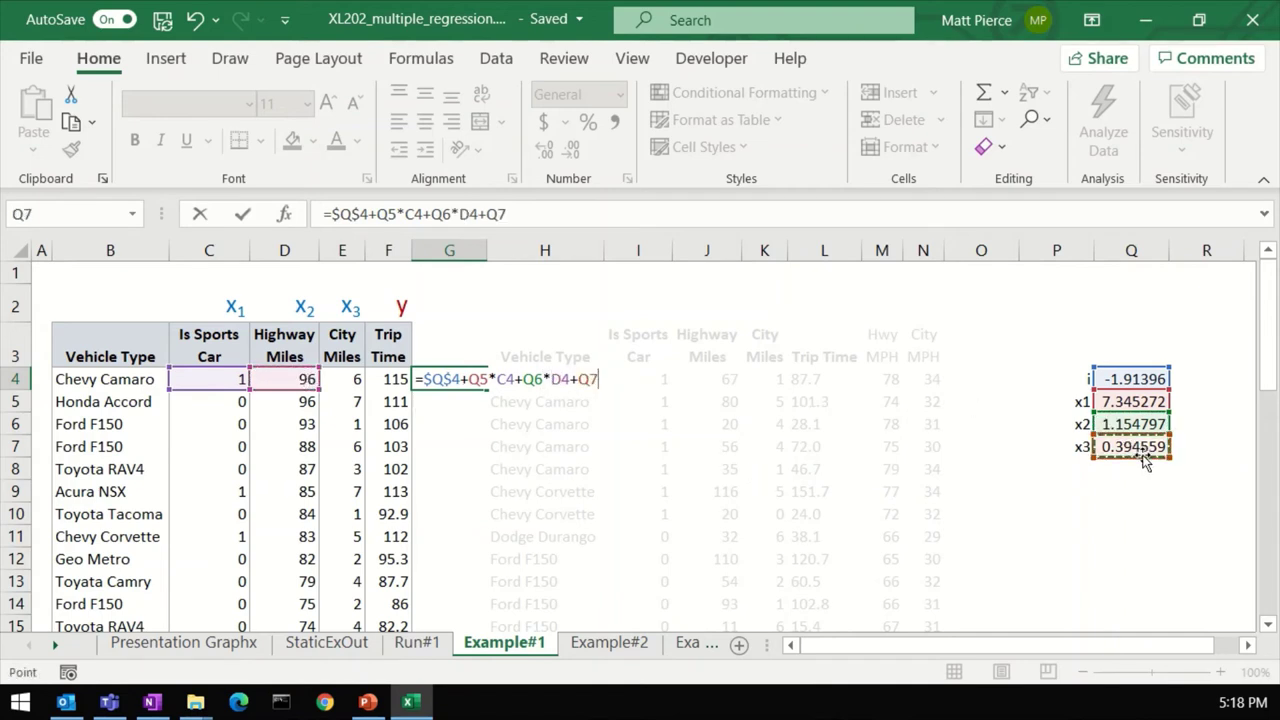
{"action": "type", "text": "*"}
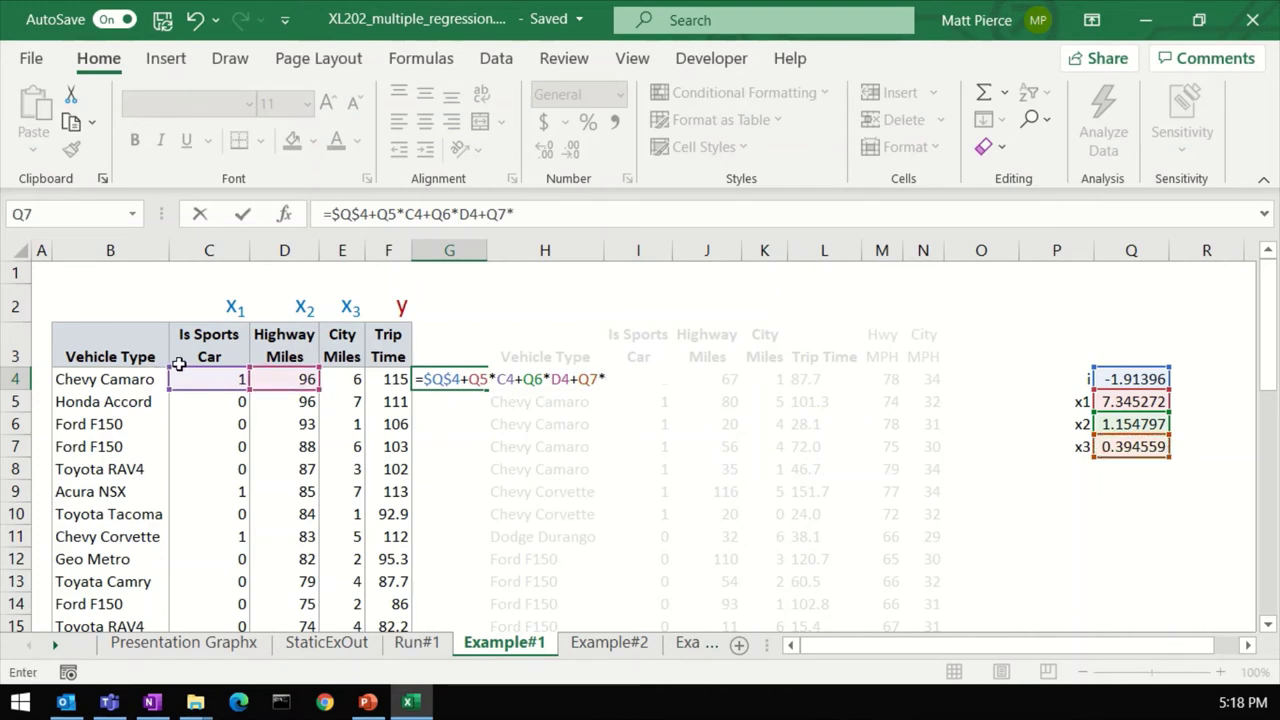
{"action": "left_click", "coordinate": [345, 379]}
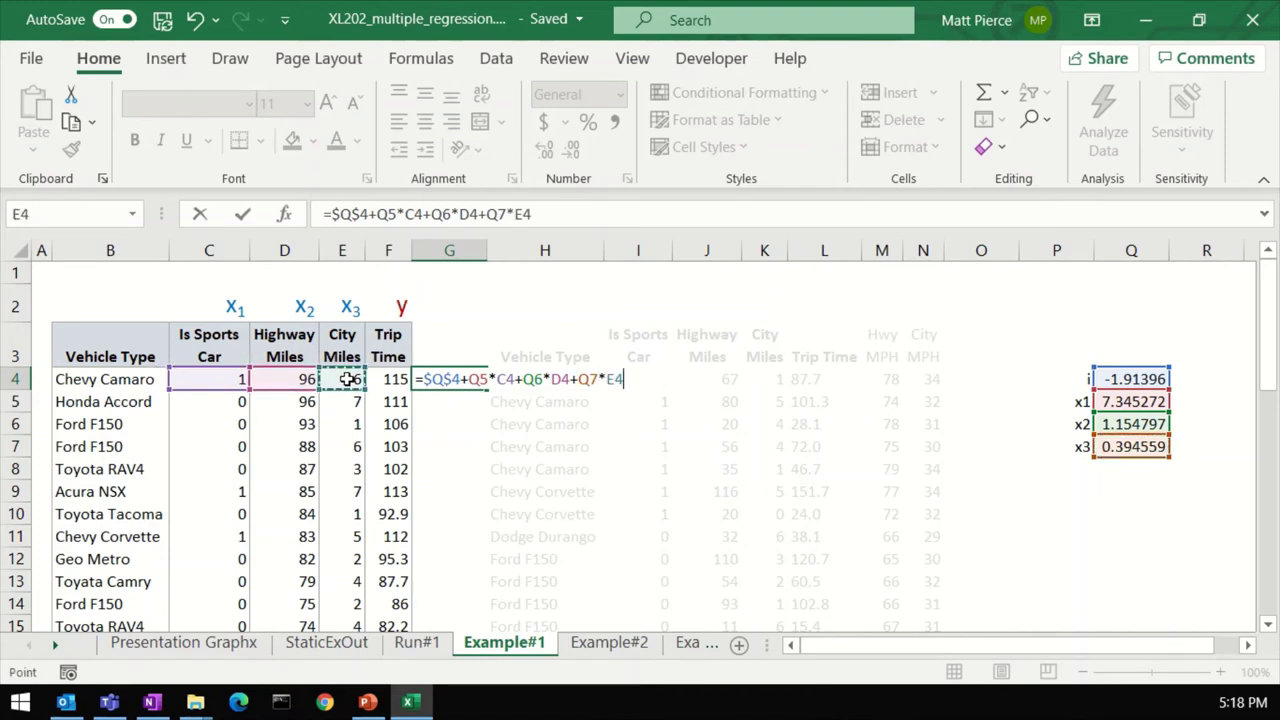
{"action": "key", "text": "Return"}
{"action": "key", "text": "Up"}
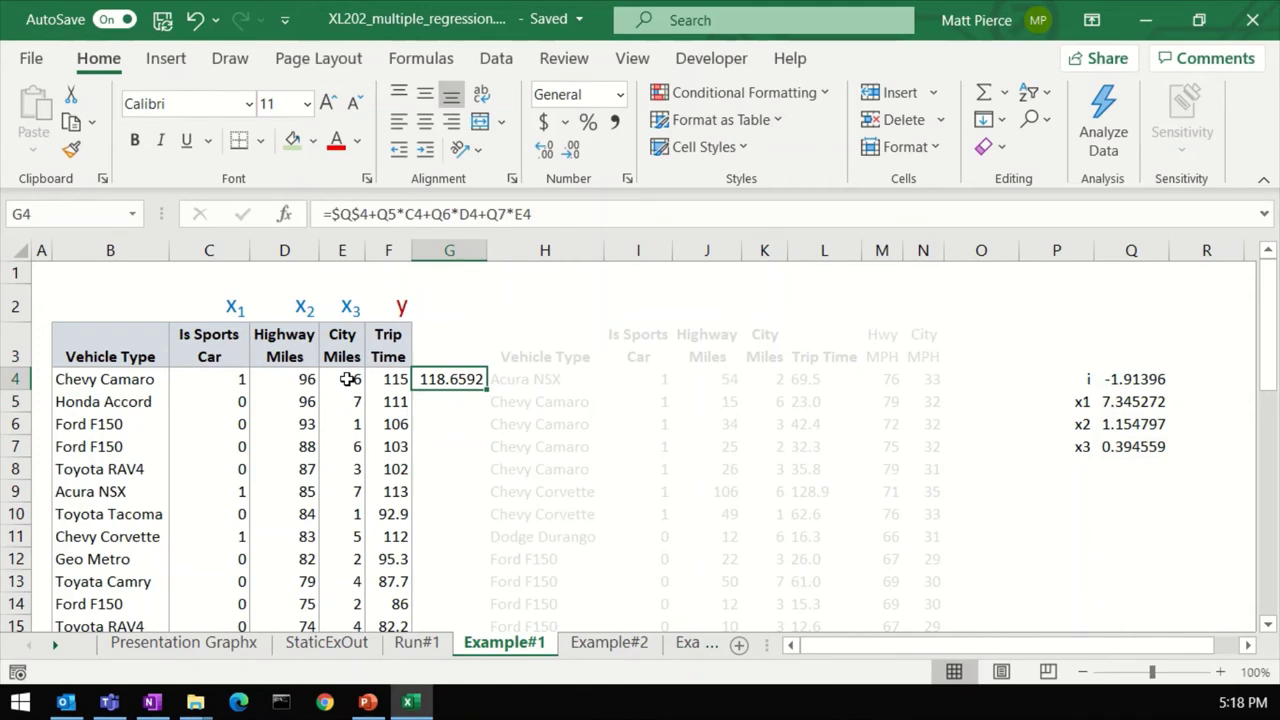
- Copy the G4 regression formula down to the last vehicle in G43
{"action": "key", "text": "ctrl+c"}
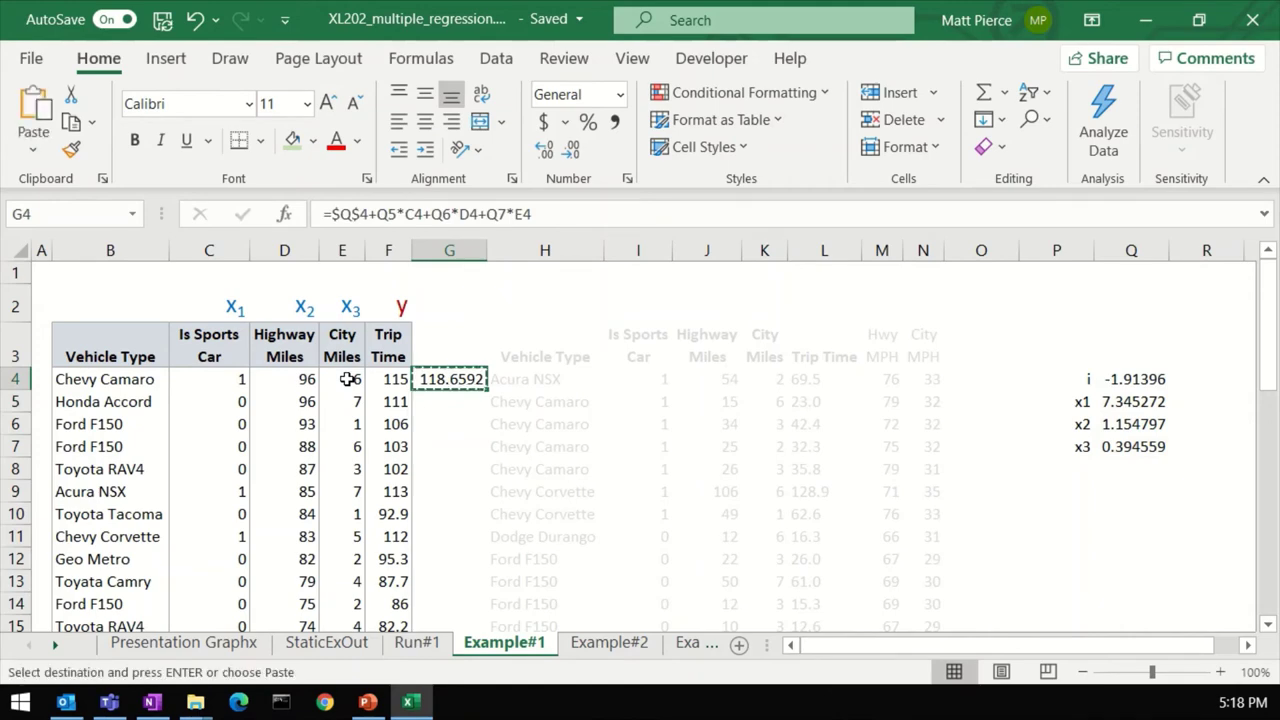
{"action": "key", "text": "Down"}
{"action": "key", "text": "Left"}
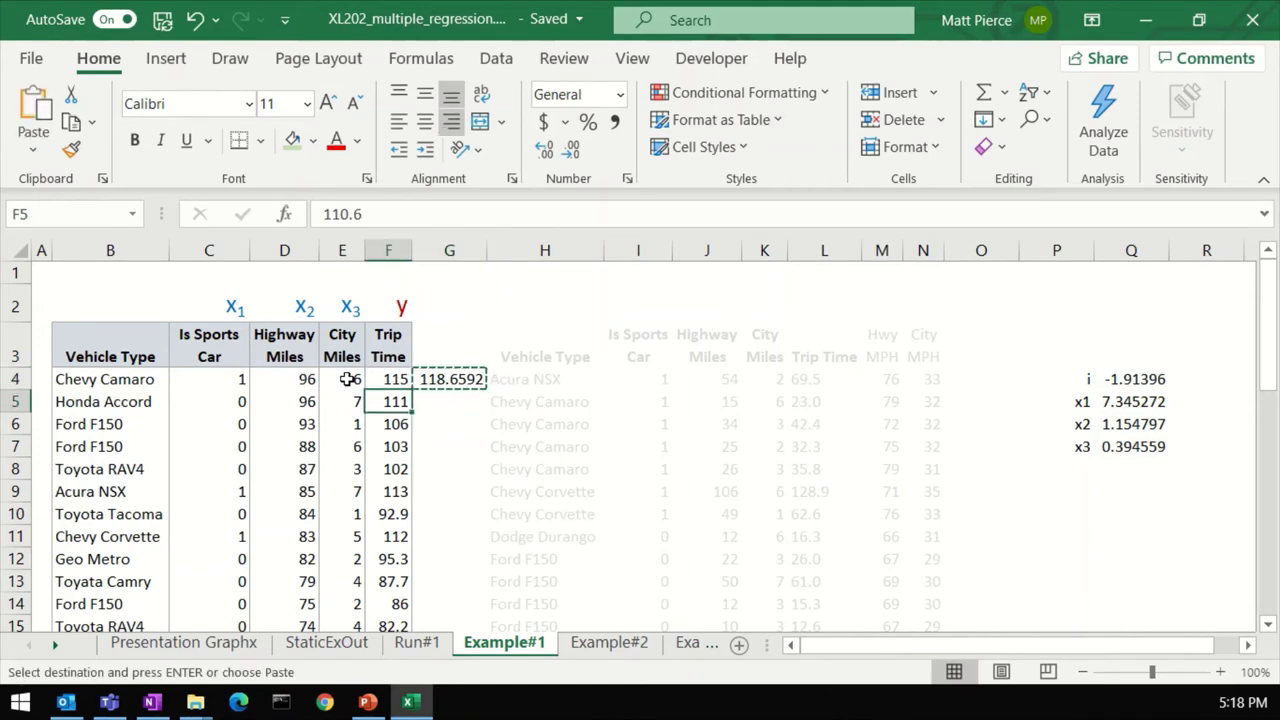
{"action": "key", "text": "ctrl+Down"}
{"action": "key", "text": "Right"}
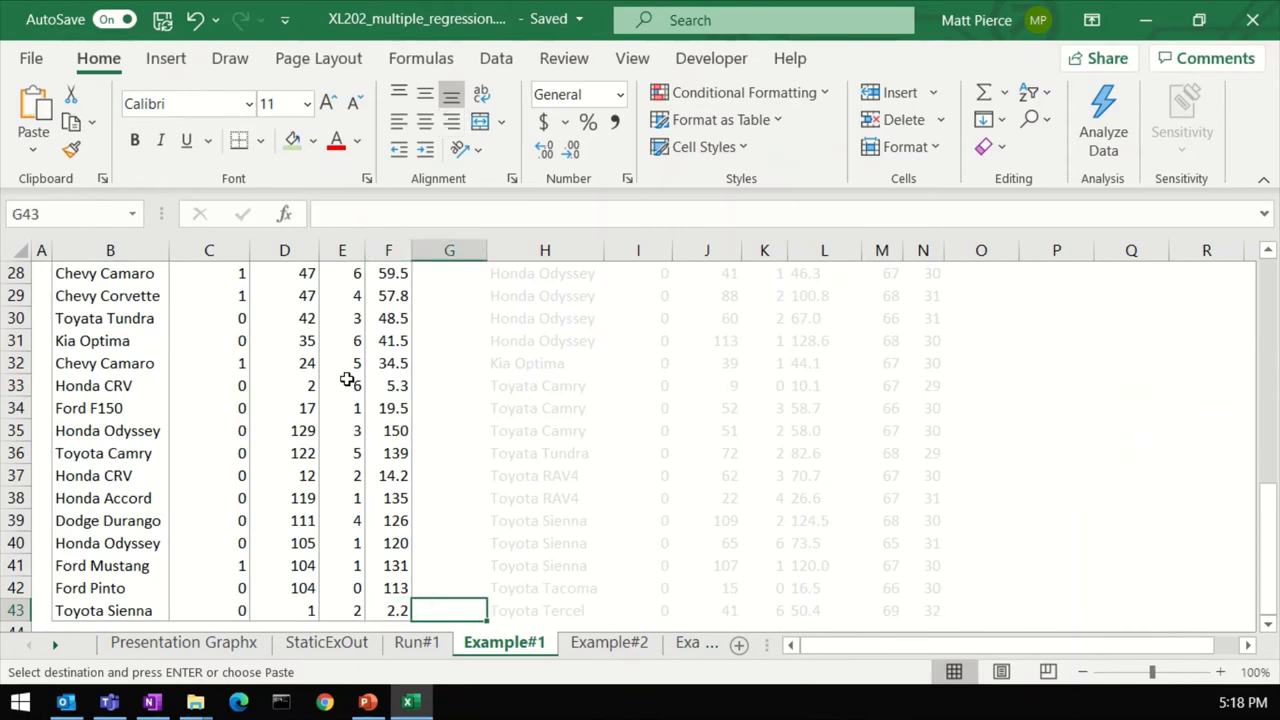
{"action": "key", "text": "ctrl+shift+Up"}
{"action": "key", "text": "shift+Down"}
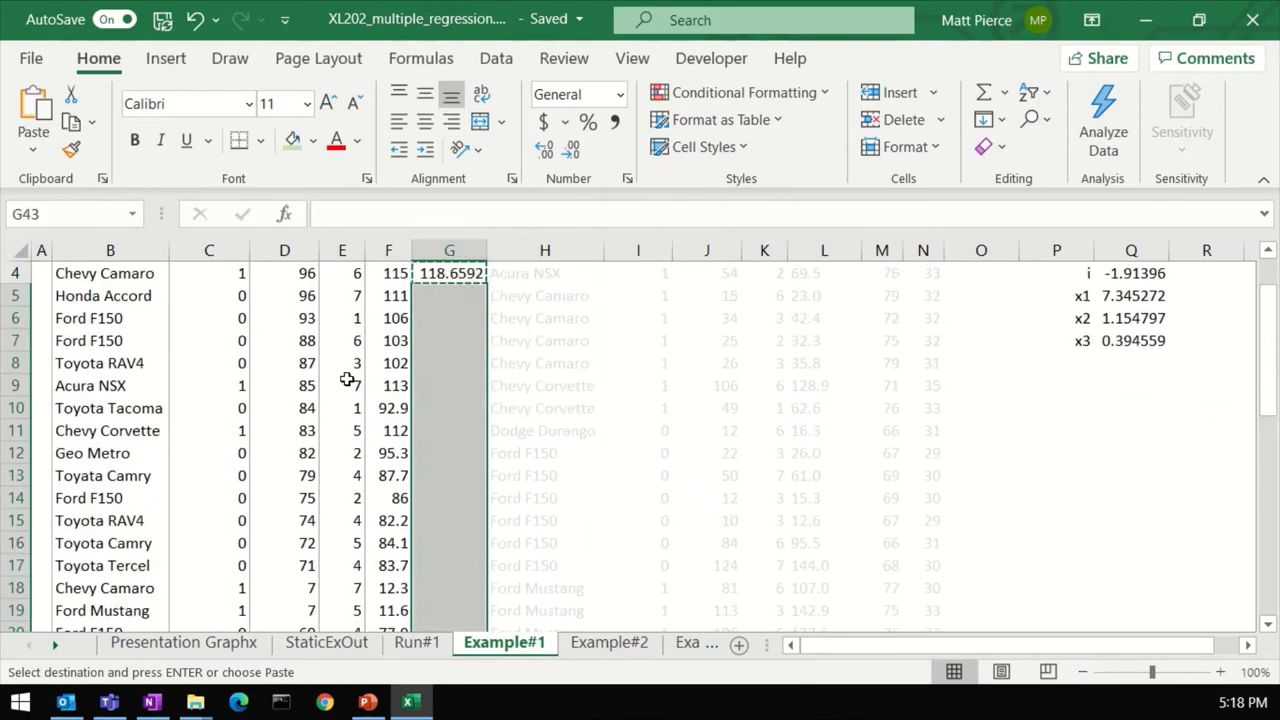
{"action": "key", "text": "ctrl+v"}
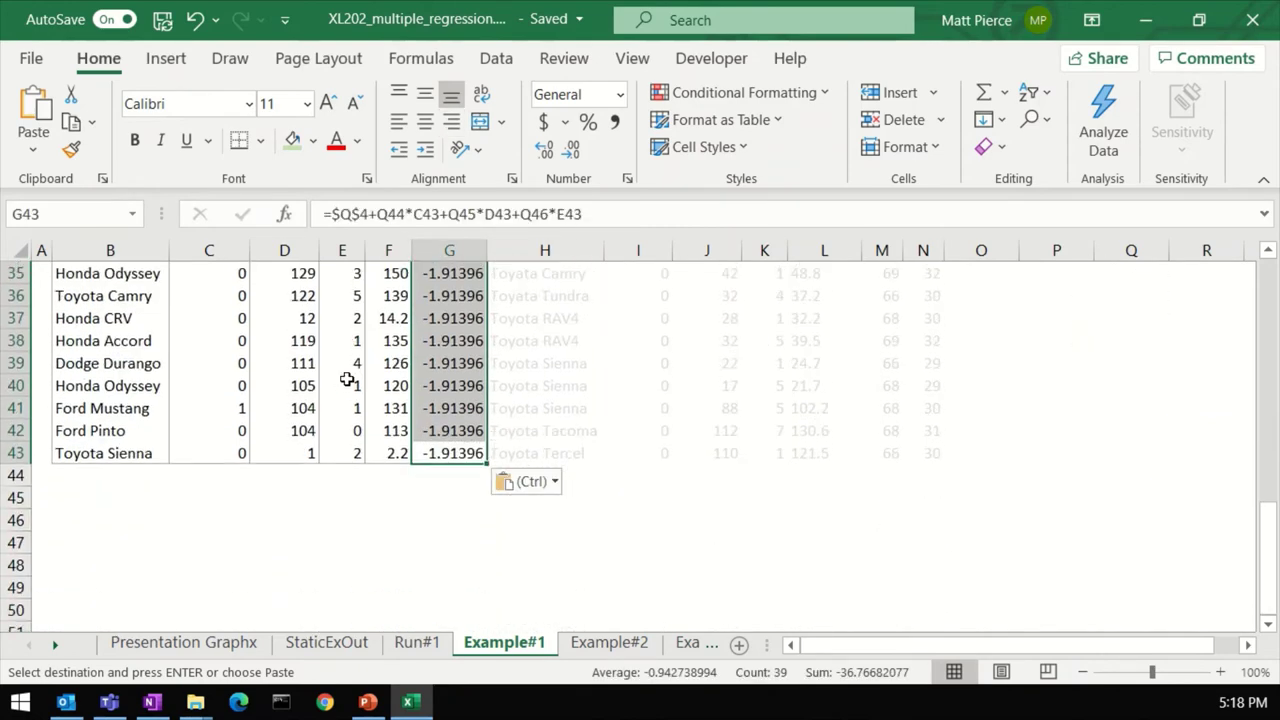
- Compare the coefficient cell references in the copied formulas of column G with the original formula in G4
{"action": "key", "text": "ctrl+Up"}
{"action": "key", "text": "Down"}
{"action": "key", "text": "Down"}
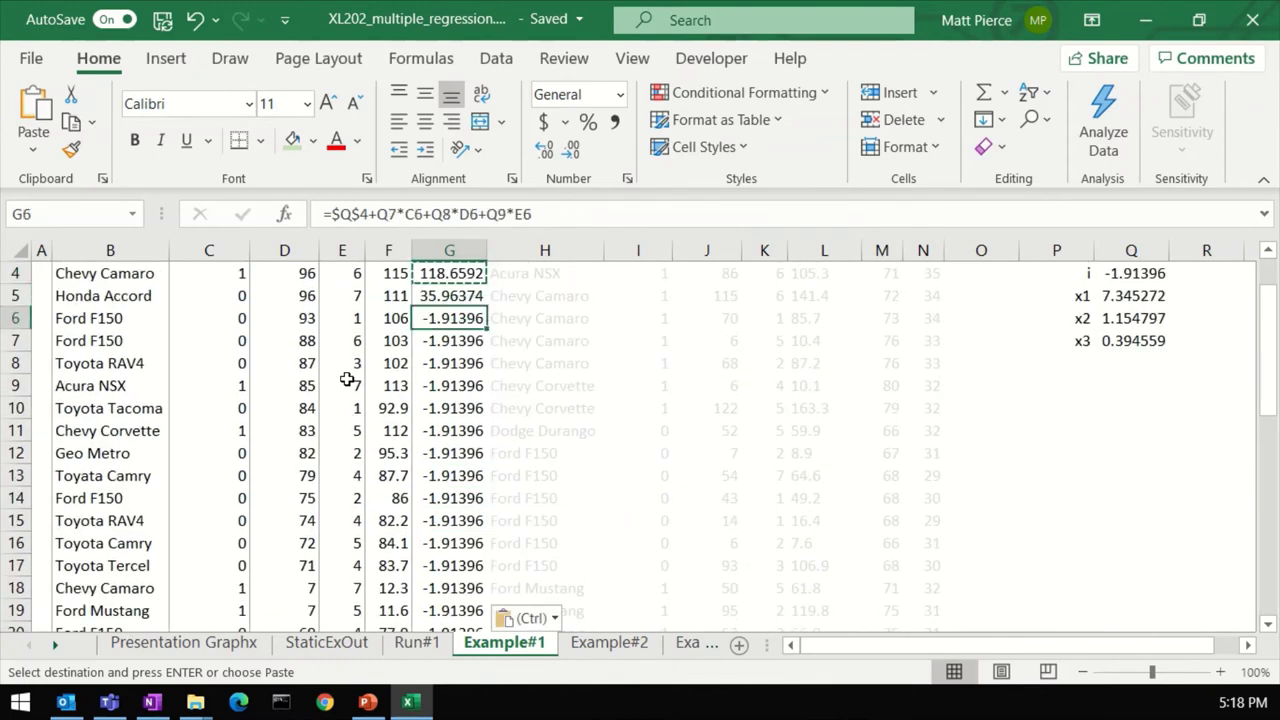
{"action": "key", "text": "Up"}
{"action": "key", "text": "Down"}
{"action": "key", "text": "Down"}
{"action": "key", "text": "Down"}
{"action": "key", "text": "Down"}
{"action": "key", "text": "Down"}
{"action": "key", "text": "Down"}
{"action": "key", "text": "Down"}
{"action": "key", "text": "Up"}
{"action": "key", "text": "Up"}
{"action": "key", "text": "Up"}
{"action": "key", "text": "Up"}
{"action": "key", "text": "Up"}
{"action": "key", "text": "Up"}
{"action": "key", "text": "Up"}
{"action": "key", "text": "Up"}
{"action": "key", "text": "Up"}
{"action": "scroll", "coordinate": [346, 377], "scroll_direction": "up", "scroll_amount": 1}
{"action": "key", "text": "Down"}
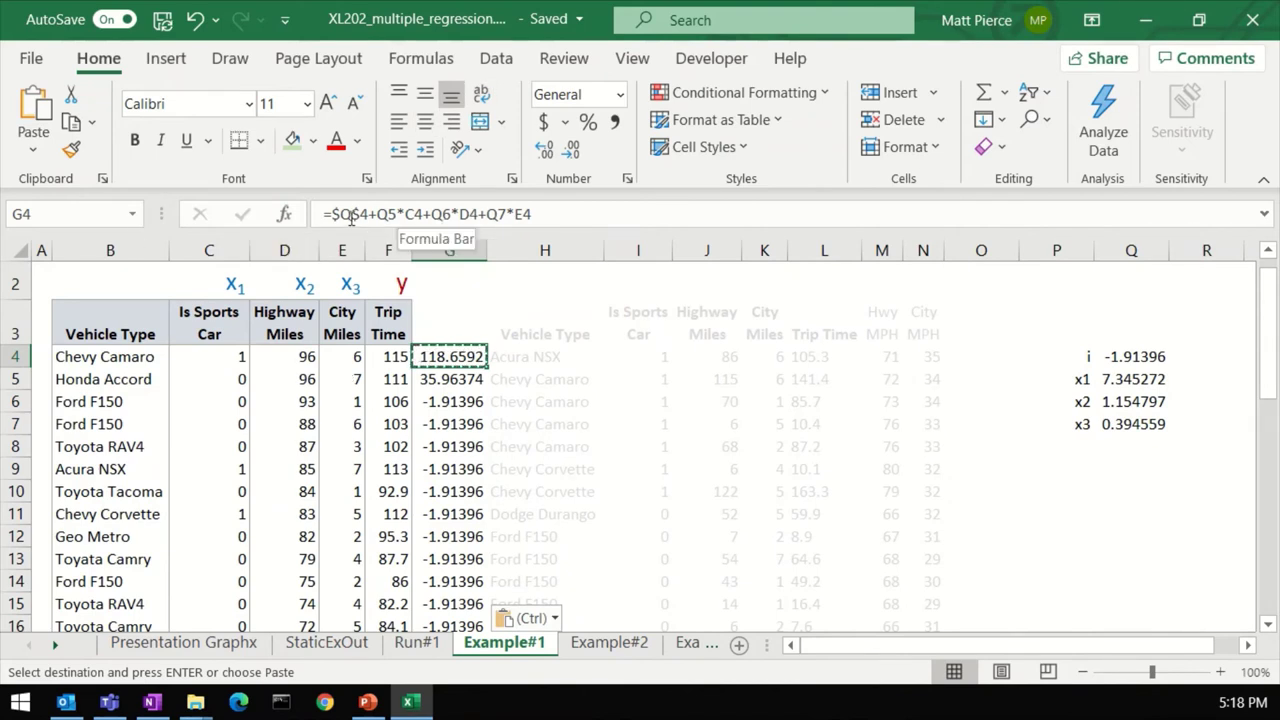
{"action": "left_click", "coordinate": [388, 214]}
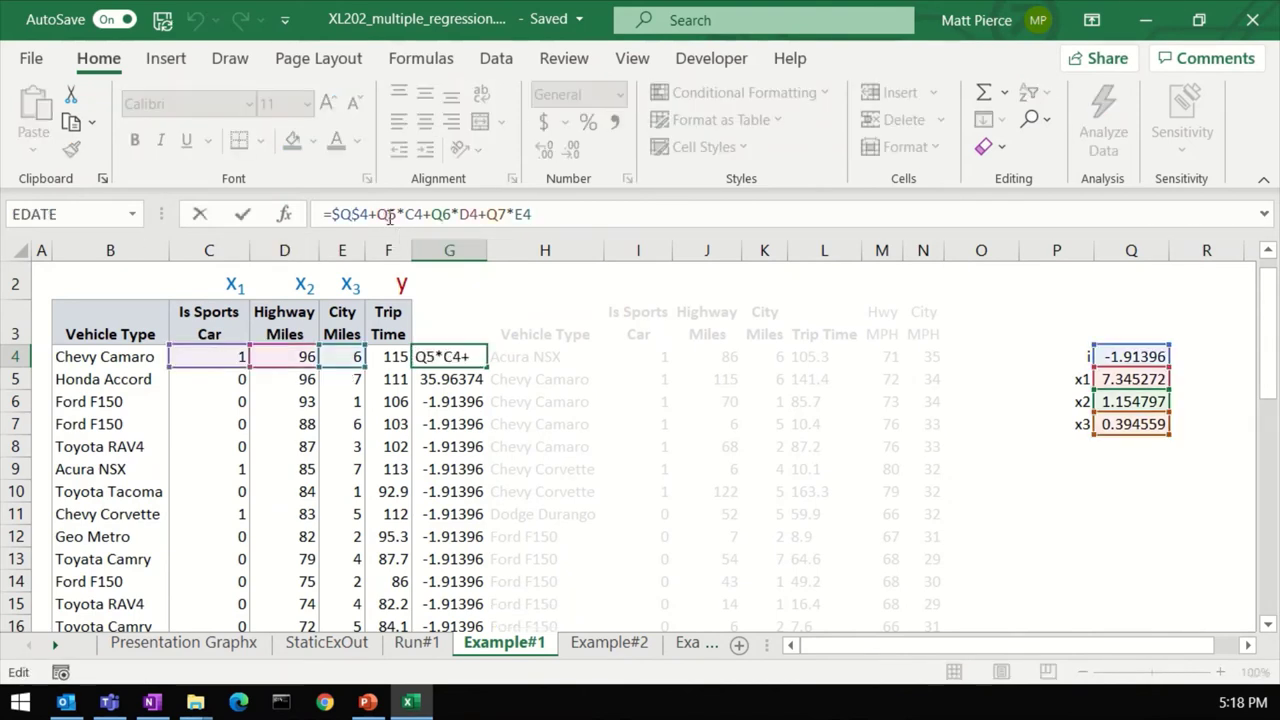
{"action": "key", "text": "F4"}
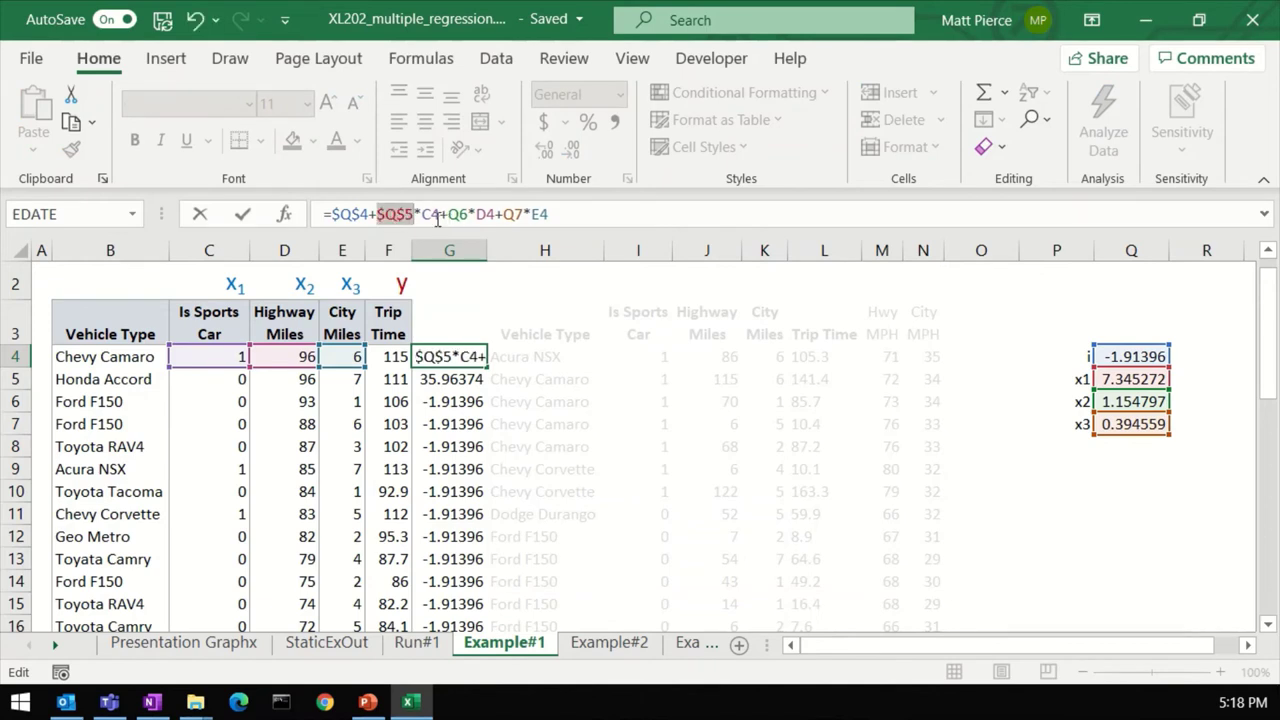
{"action": "left_click", "coordinate": [435, 214]}
{"action": "key", "text": "F4"}
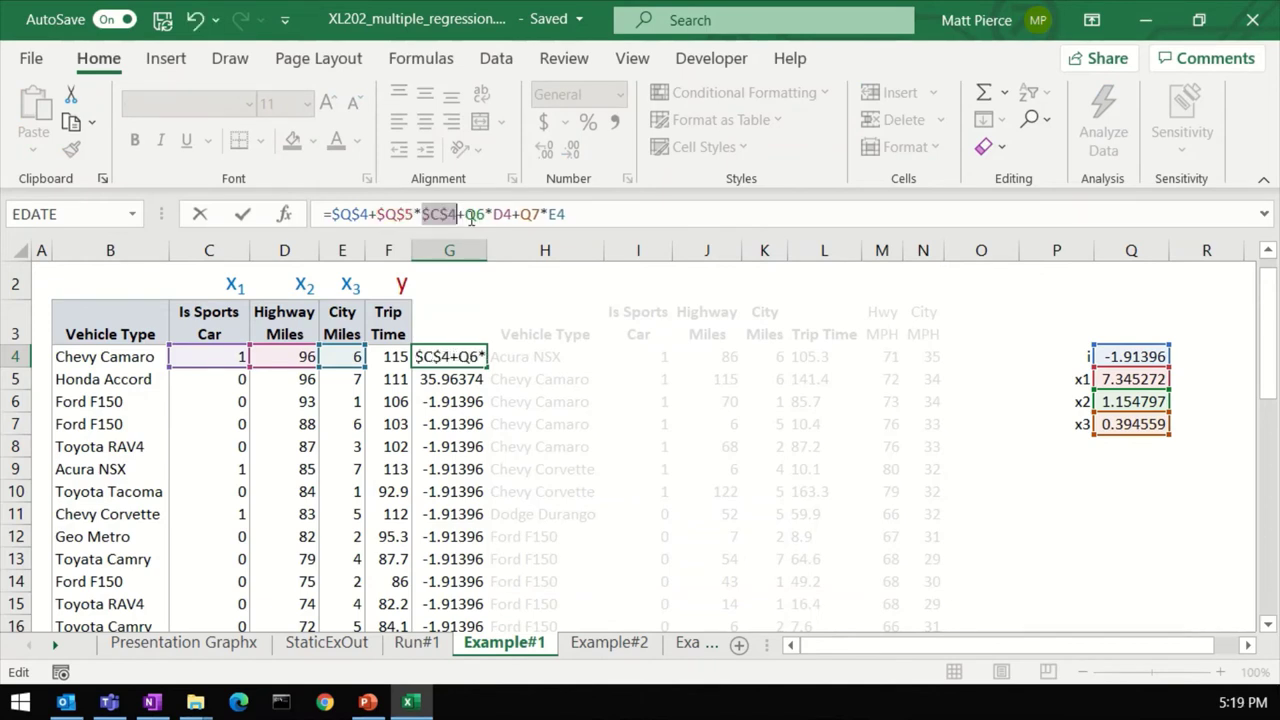
{"action": "key", "text": "F4"}
{"action": "key", "text": "F4"}
{"action": "key", "text": "F4"}
{"action": "key", "text": "F4"}
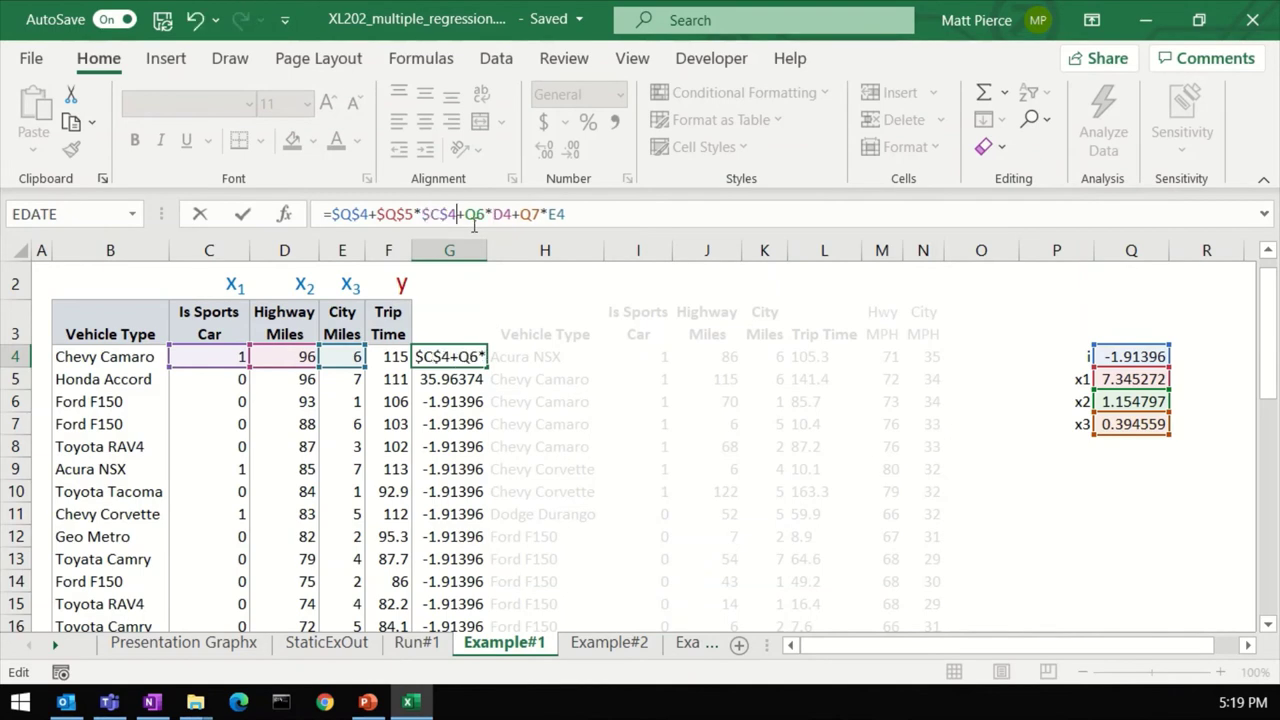
{"action": "key", "text": "Escape"}
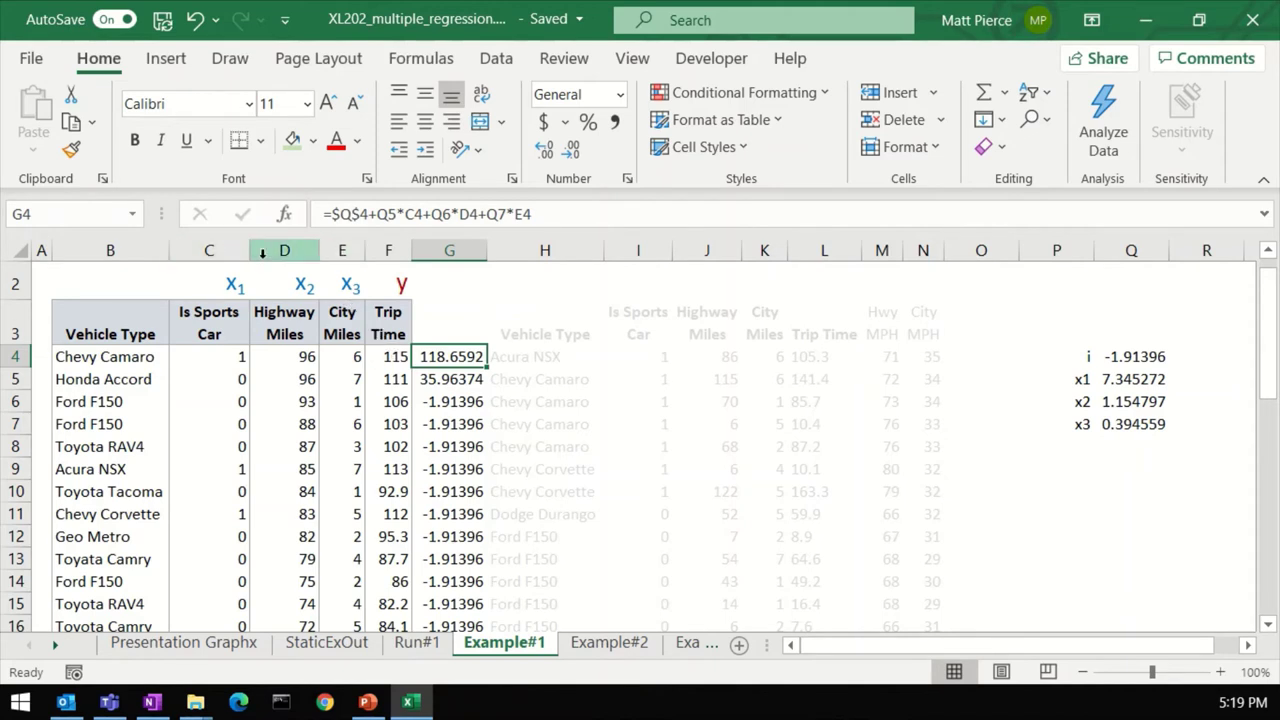
- Make the three coefficient references in the G4 formula absolute: =$Q$4+$Q$5*C4+$Q$6*D4+$Q$7*E4
{"action": "left_click", "coordinate": [389, 216]}
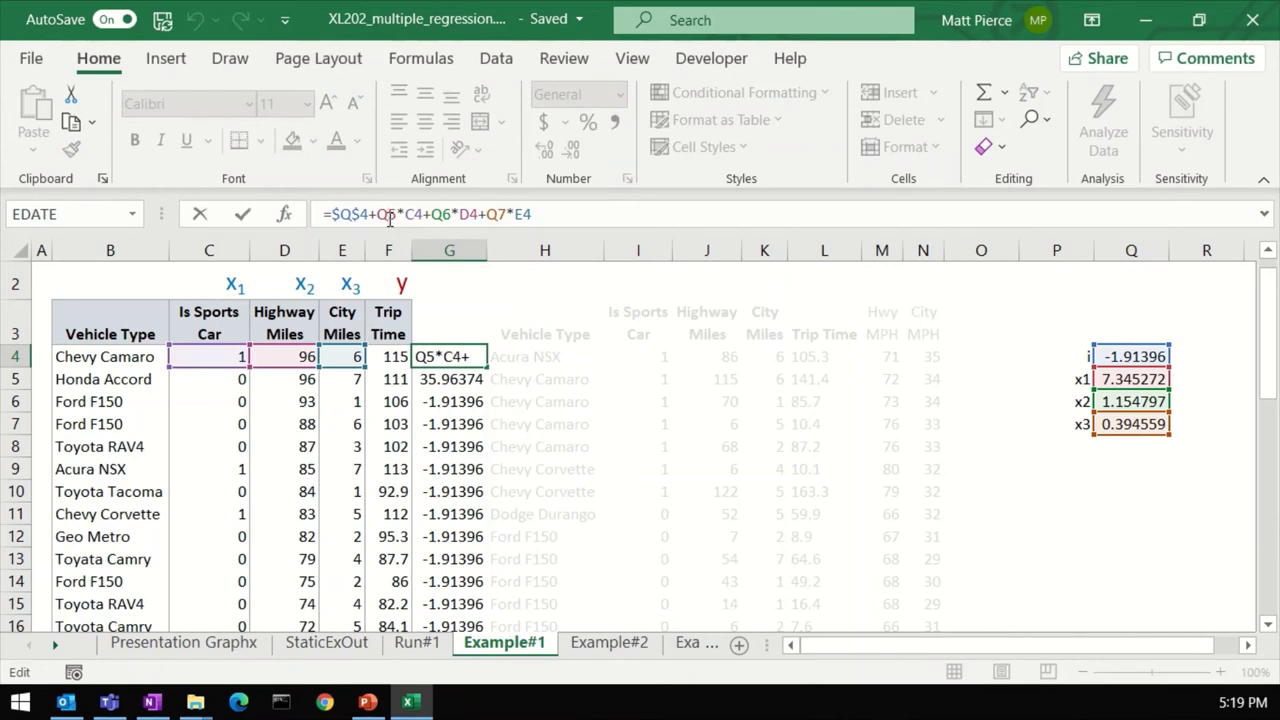
{"action": "key", "text": "F4"}
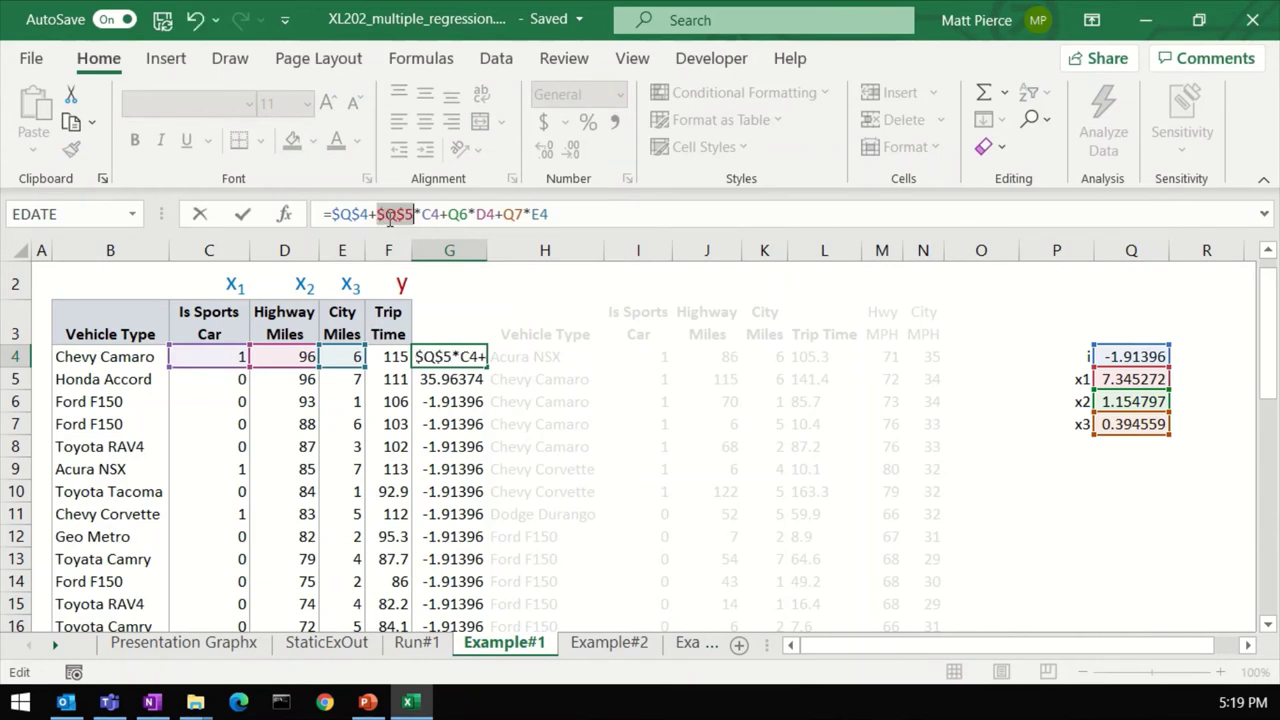
{"action": "left_click", "coordinate": [455, 214]}
{"action": "key", "text": "F4"}
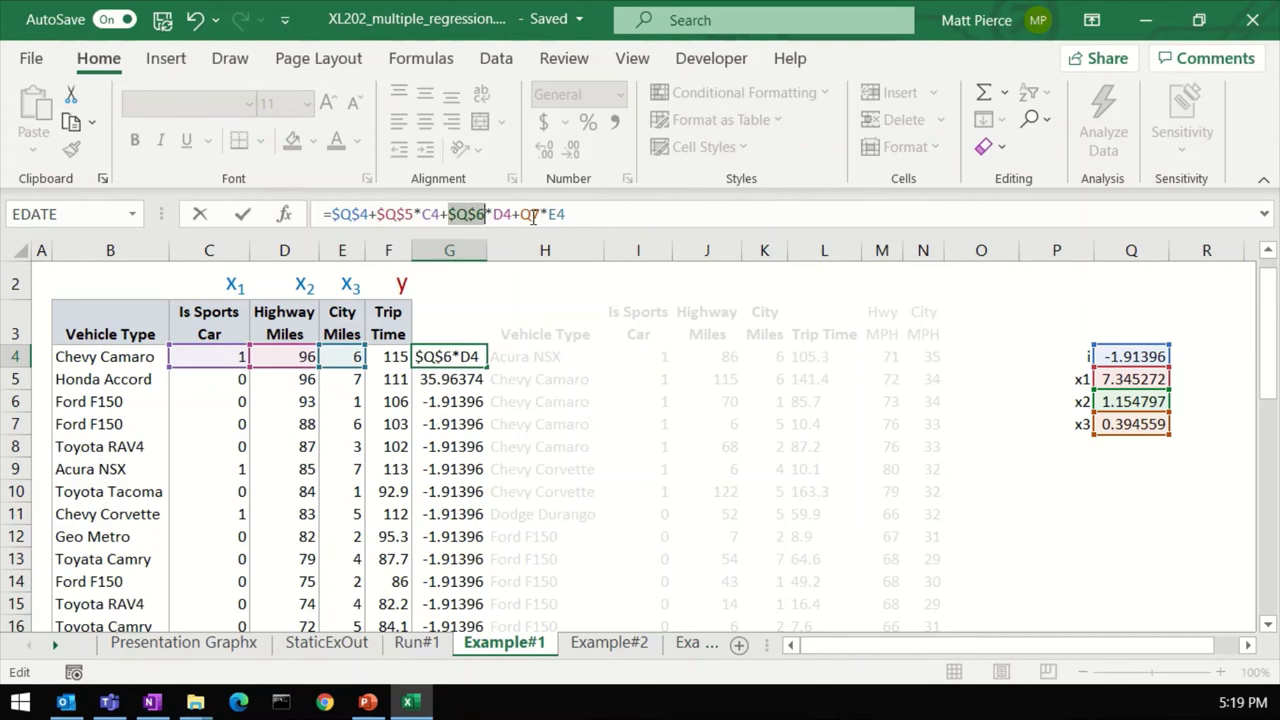
{"action": "left_click", "coordinate": [535, 215]}
{"action": "key", "text": "F4"}
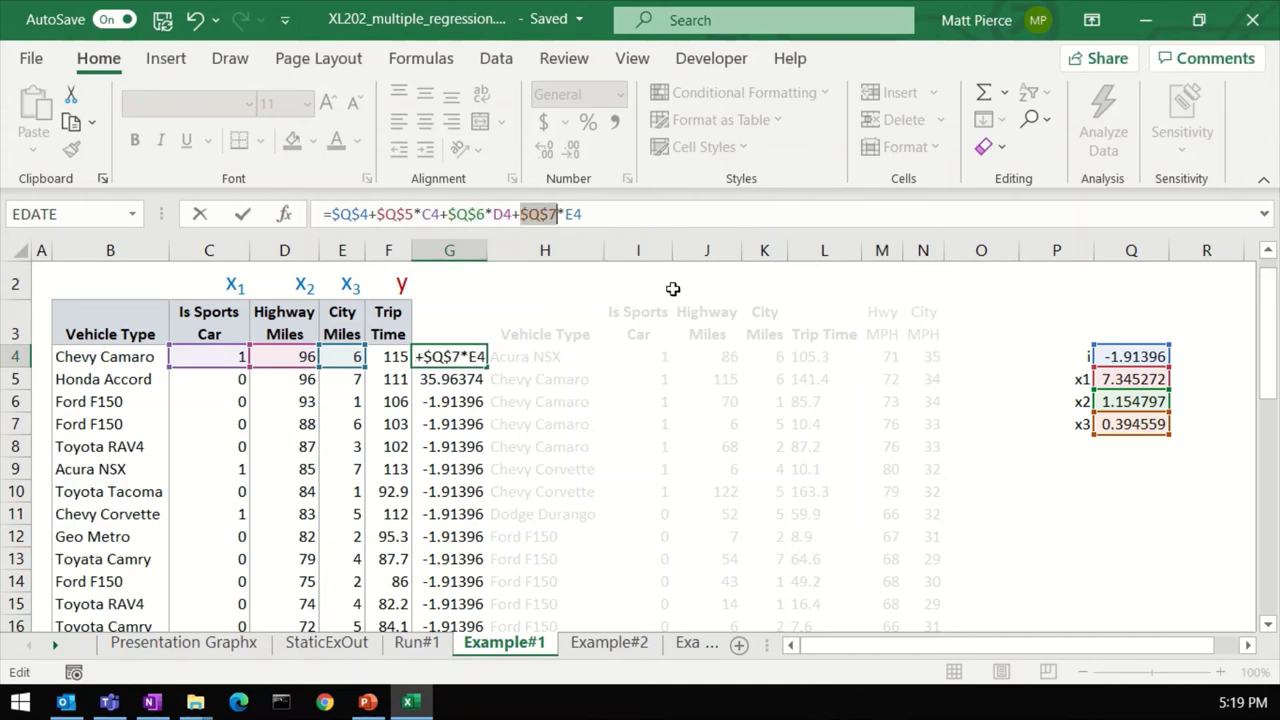
{"action": "key", "text": "Return"}
- Copy the corrected G4 formula over the predictions in column G, from G5 down to the last vehicle
{"action": "key", "text": "Up"}
{"action": "key", "text": "ctrl+c"}
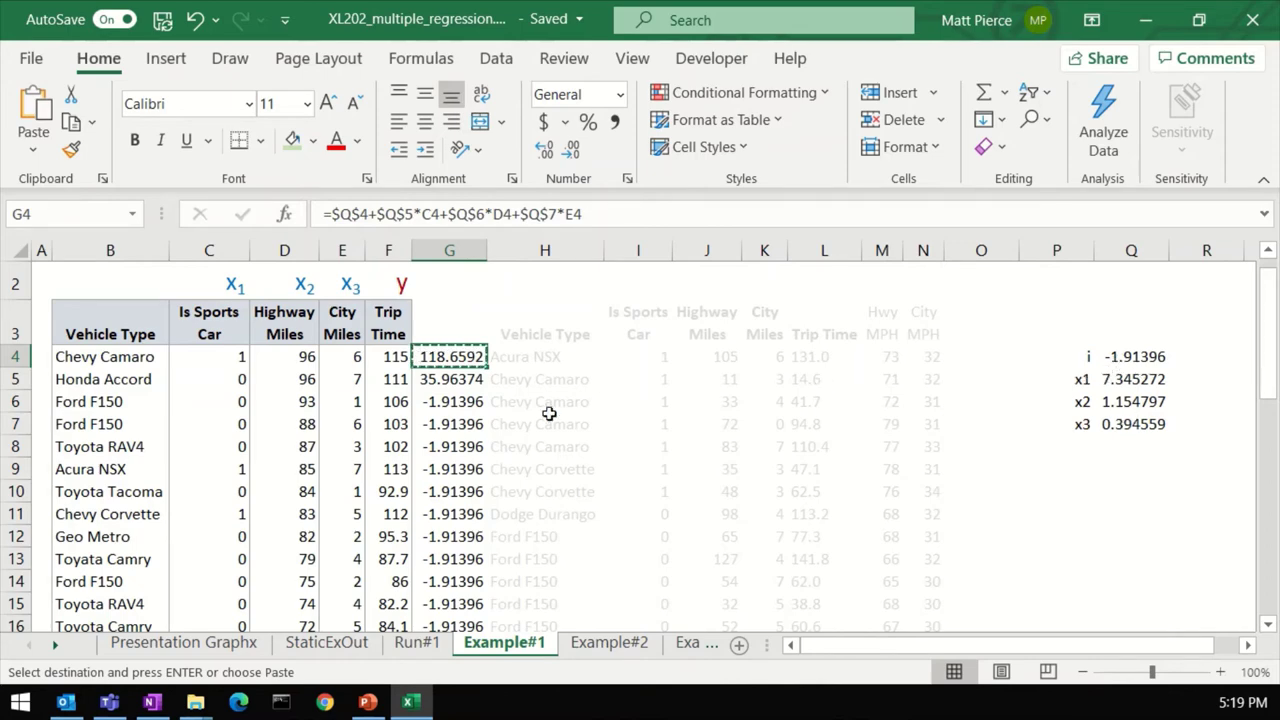
{"action": "left_click", "coordinate": [446, 381]}
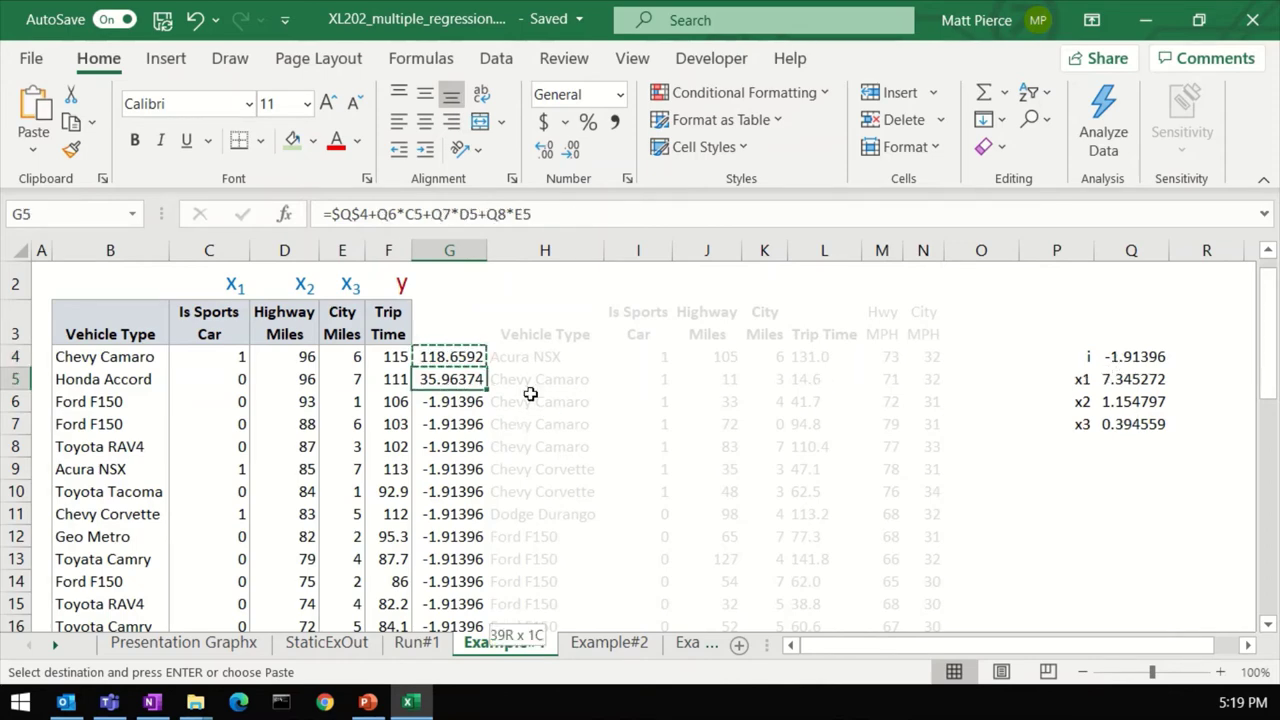
{"action": "key", "text": "ctrl+shift+Down"}
{"action": "key", "text": "ctrl+v"}
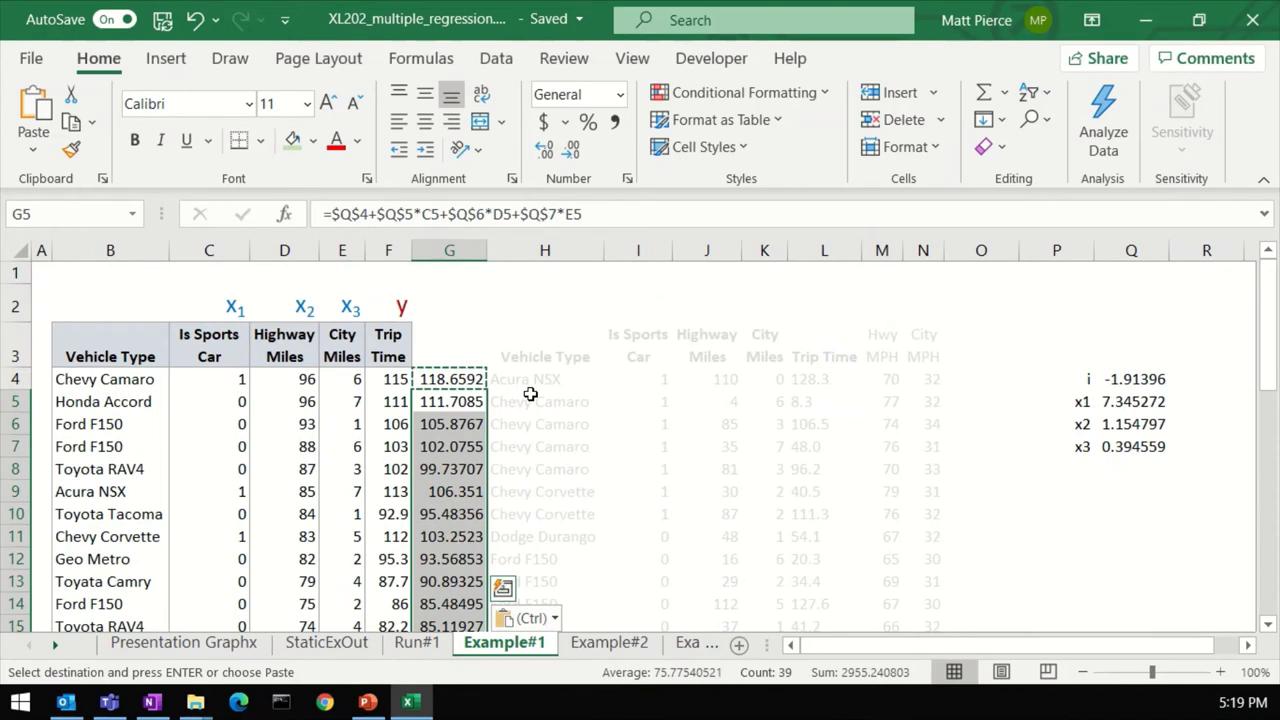
{"action": "key", "text": "Down"}
{"action": "key", "text": "Escape"}
{"action": "key", "text": "Up"}
{"action": "key", "text": "Up"}
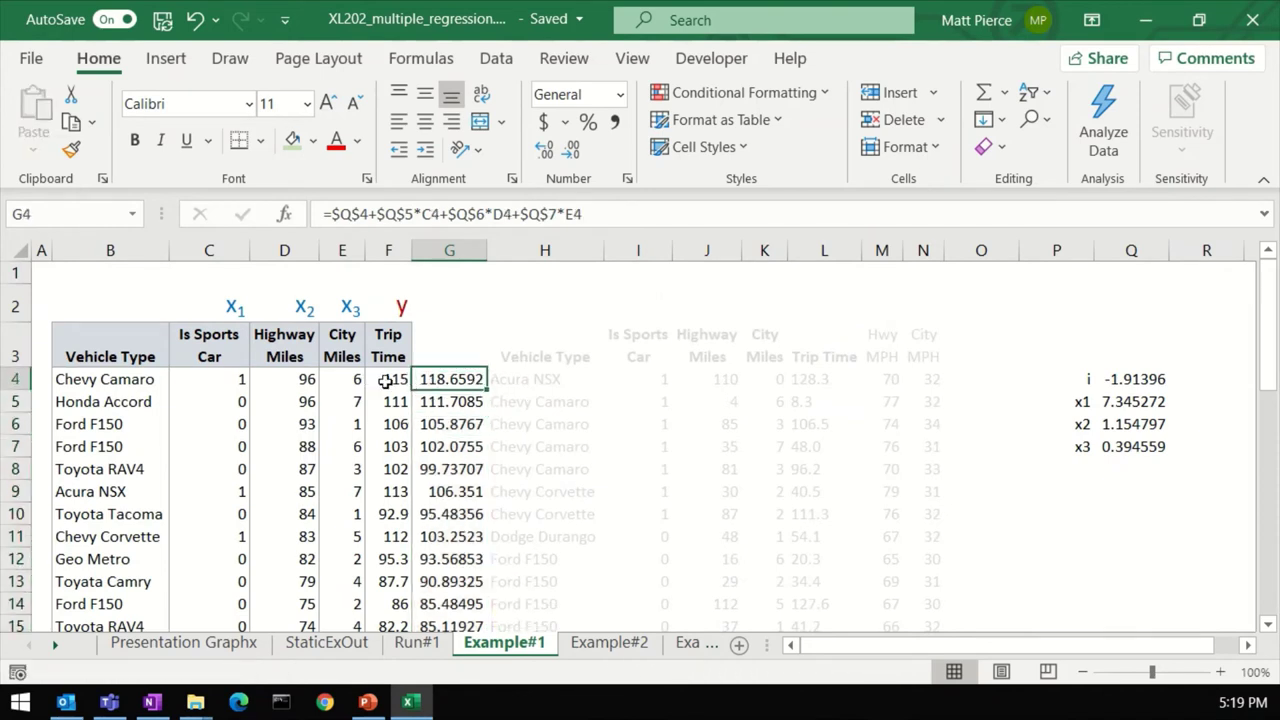
- Compare the first actual and predicted trip times, and insert a blank column H beside the predictions
{"action": "left_click_drag", "start_coordinate": [394, 378], "coordinate": [391, 467]}
{"action": "left_click_drag", "start_coordinate": [457, 381], "coordinate": [455, 428]}
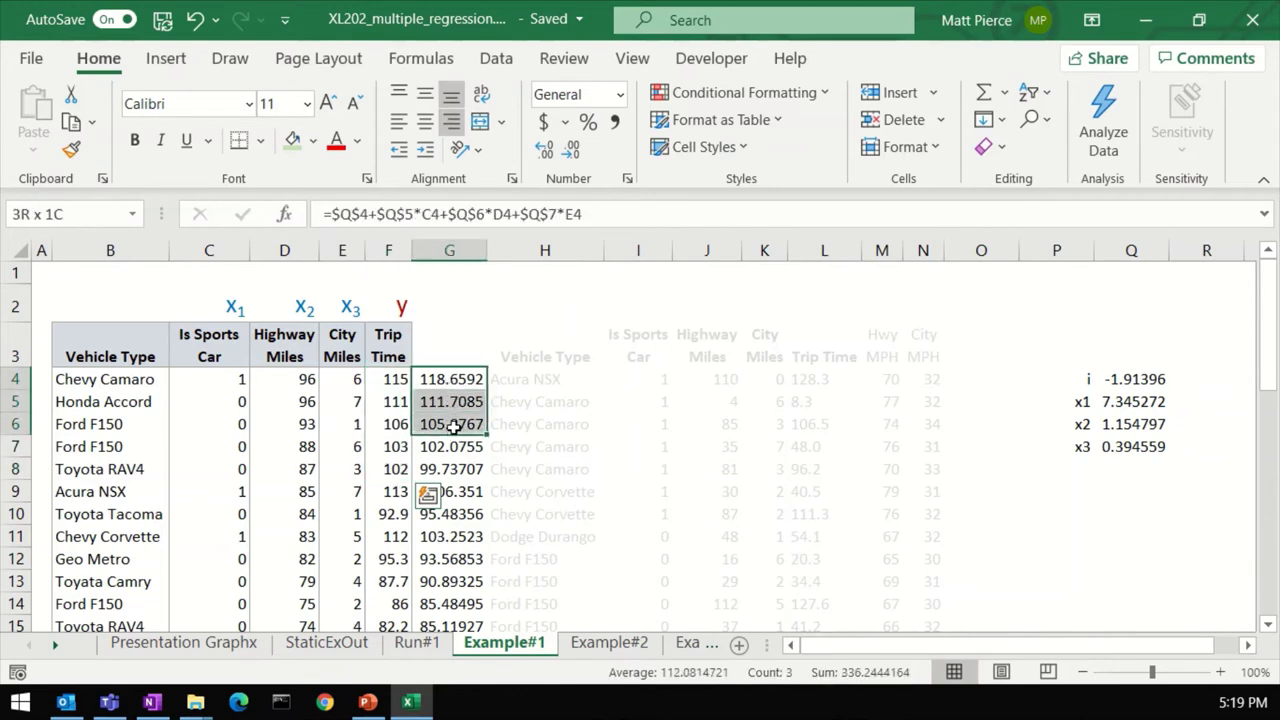
{"action": "left_click", "coordinate": [520, 253]}
{"action": "right_click", "coordinate": [520, 253]}
{"action": "left_click", "coordinate": [603, 452]}
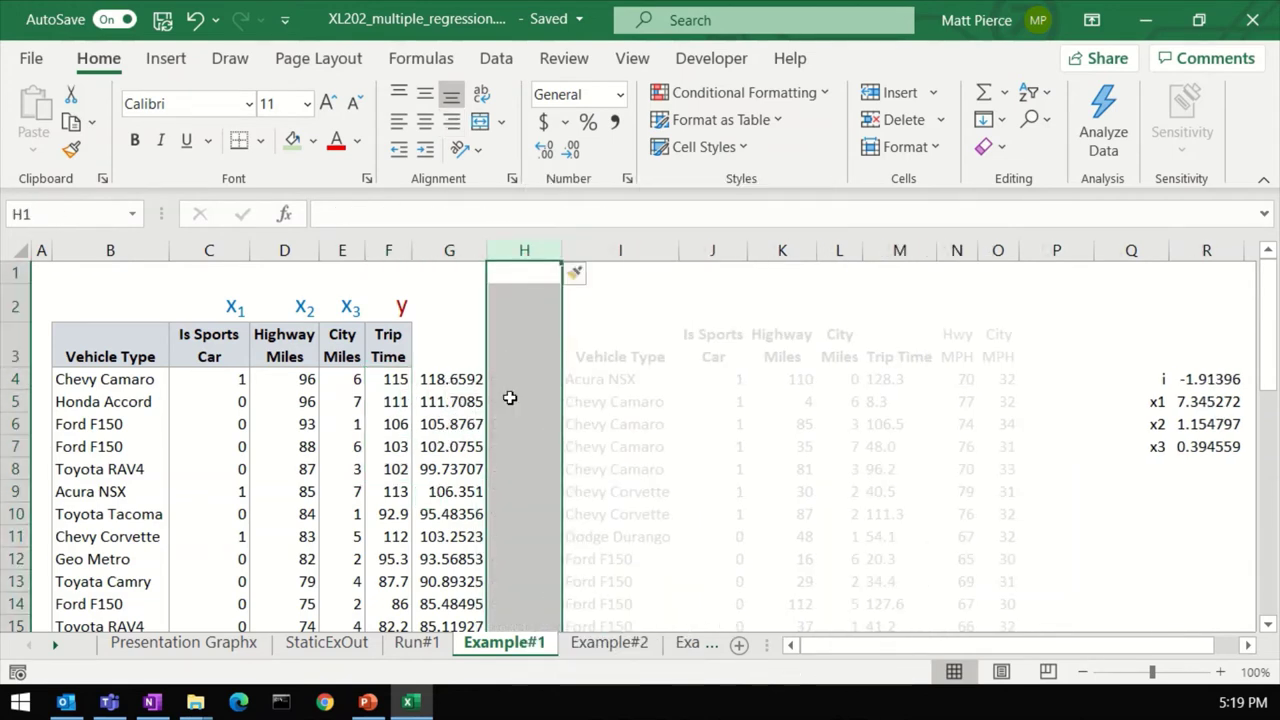
- Calculate the residual in H4 as actual minus predicted trip time with =F4-G4
{"action": "left_click", "coordinate": [508, 385]}
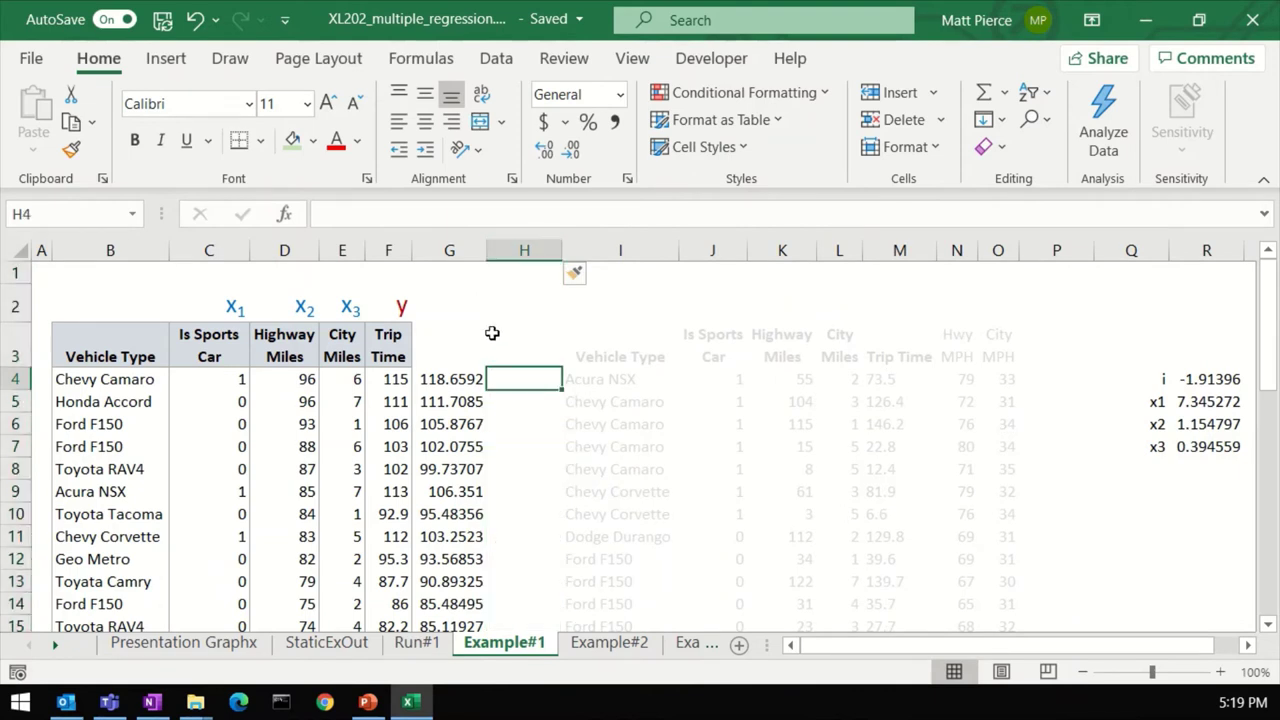
{"action": "type", "text": "="}
{"action": "key", "text": "Left"}
{"action": "key", "text": "Left"}
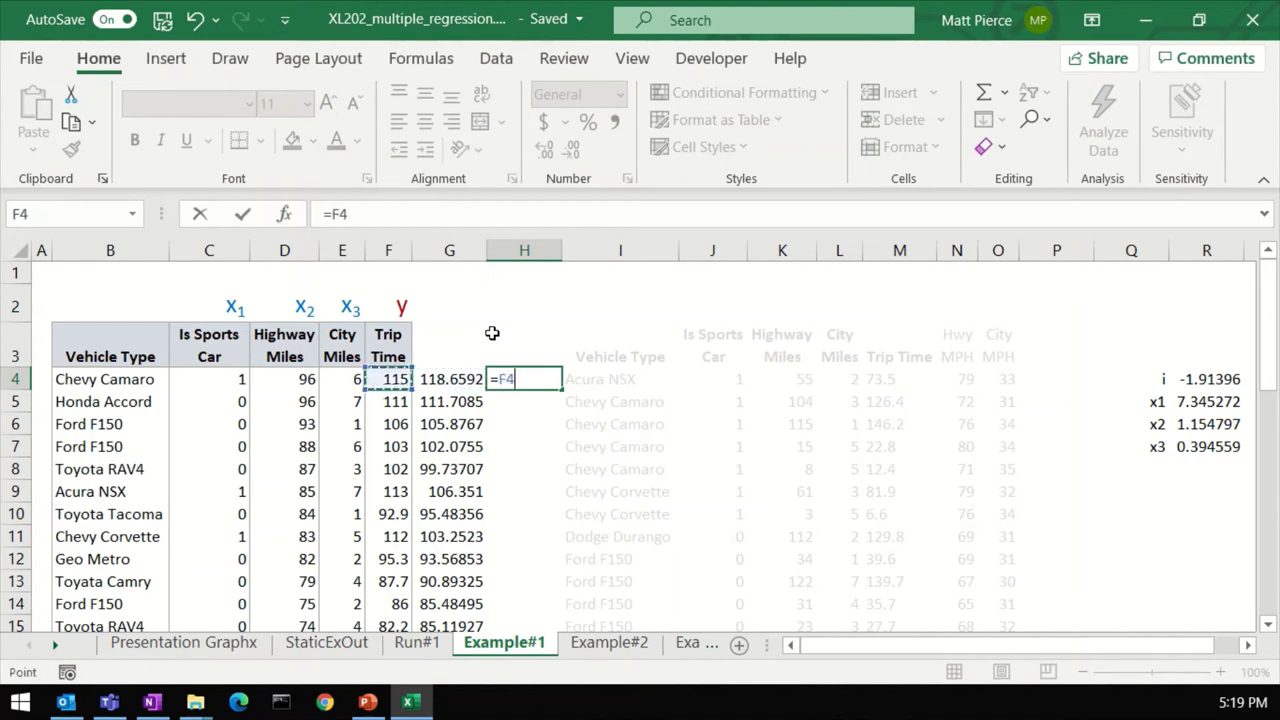
{"action": "type", "text": "-"}
{"action": "key", "text": "Left"}
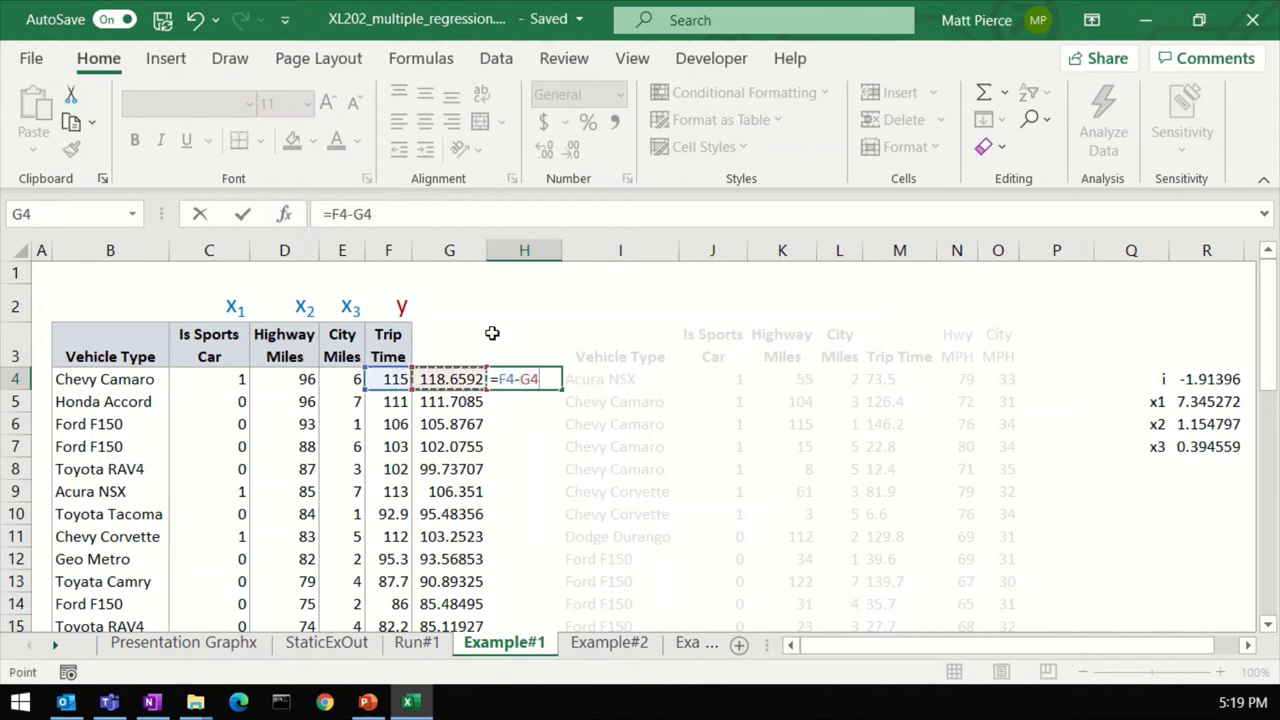
{"action": "key", "text": "Return"}
- Copy the H4 residual formula down column H to the last vehicle row
{"action": "key", "text": "Up"}
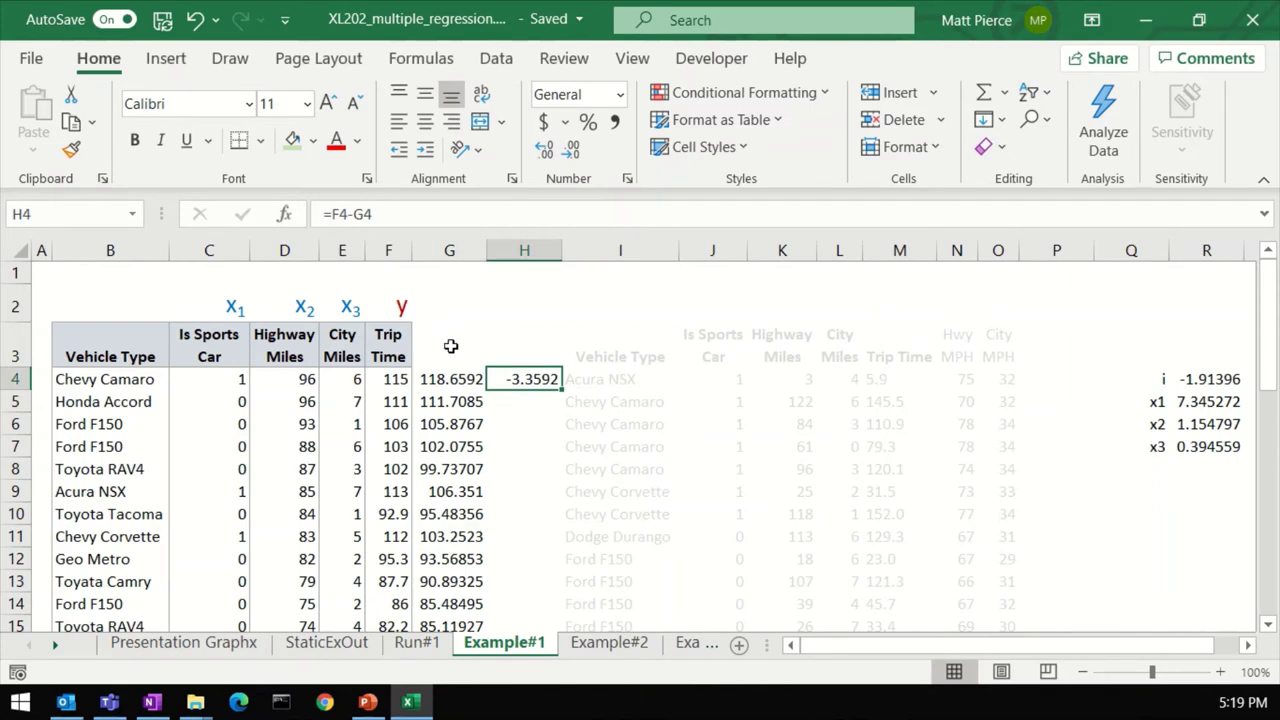
{"action": "key", "text": "ctrl+c"}
{"action": "key", "text": "Down"}
{"action": "key", "text": "Left"}
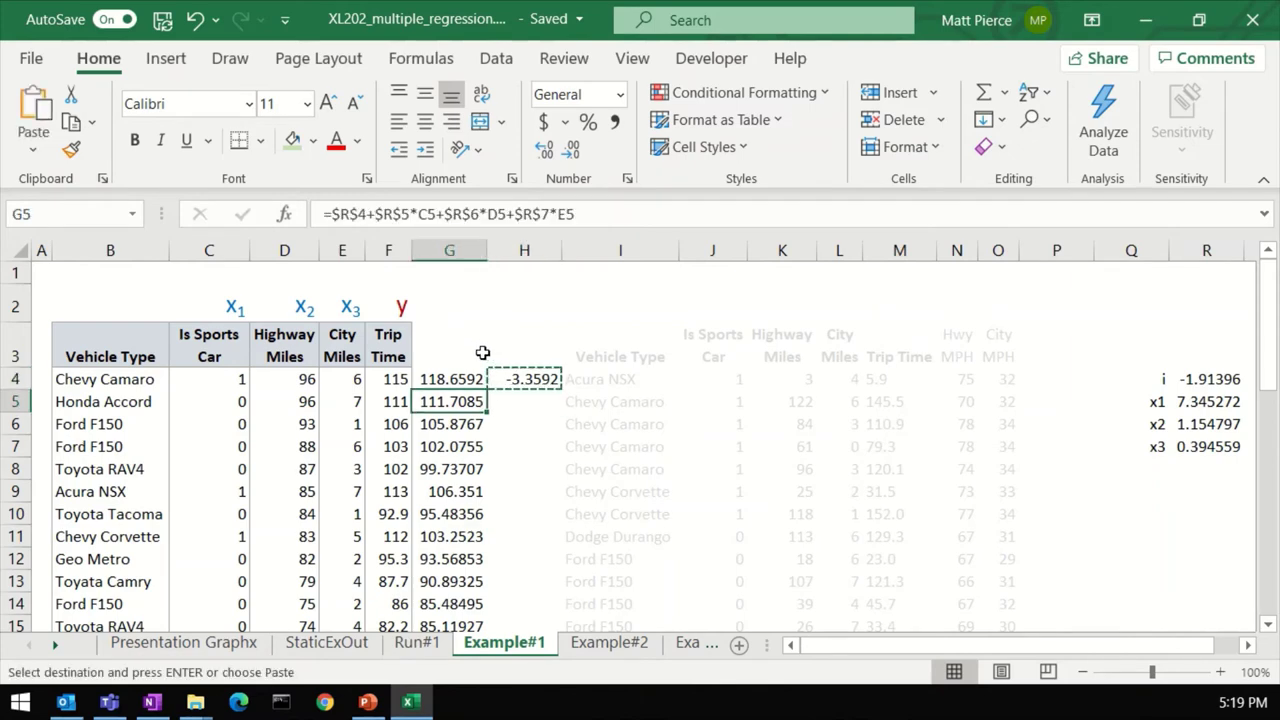
{"action": "key", "text": "ctrl+Down"}
{"action": "key", "text": "Right"}
{"action": "key", "text": "ctrl+shift+Up"}
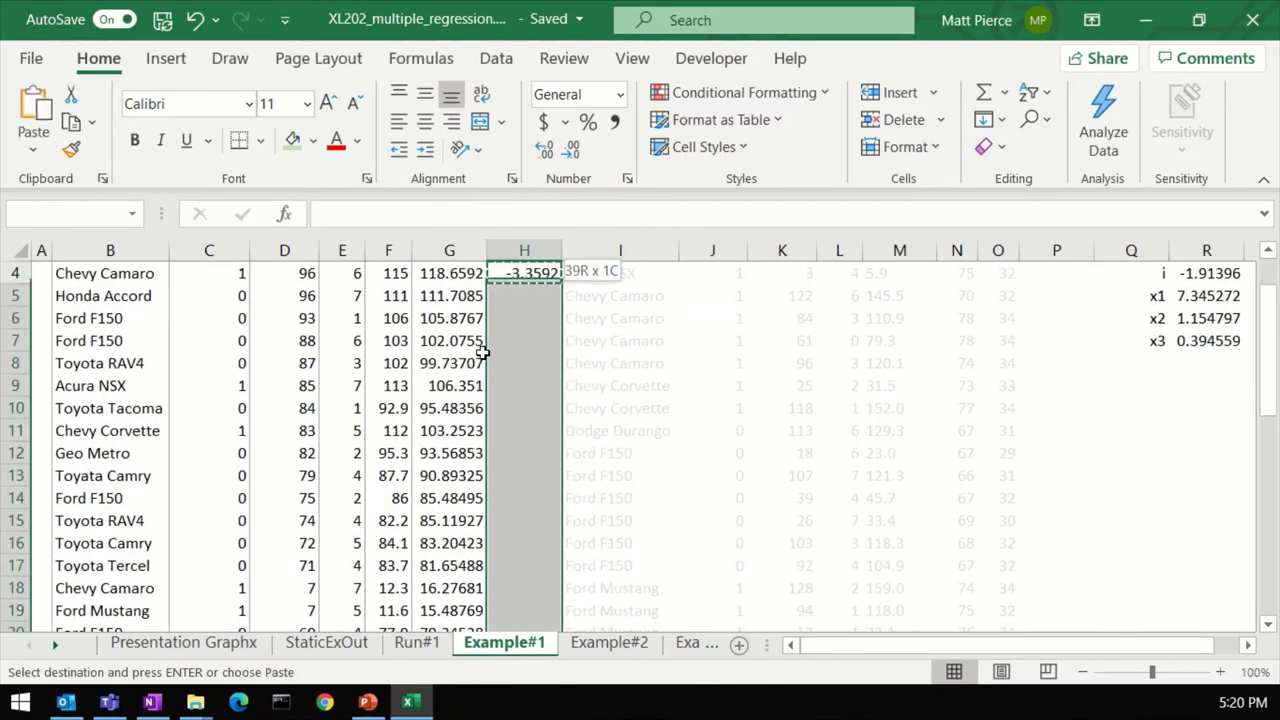
{"action": "key", "text": "ctrl+v"}
{"action": "key", "text": "ctrl+Up"}
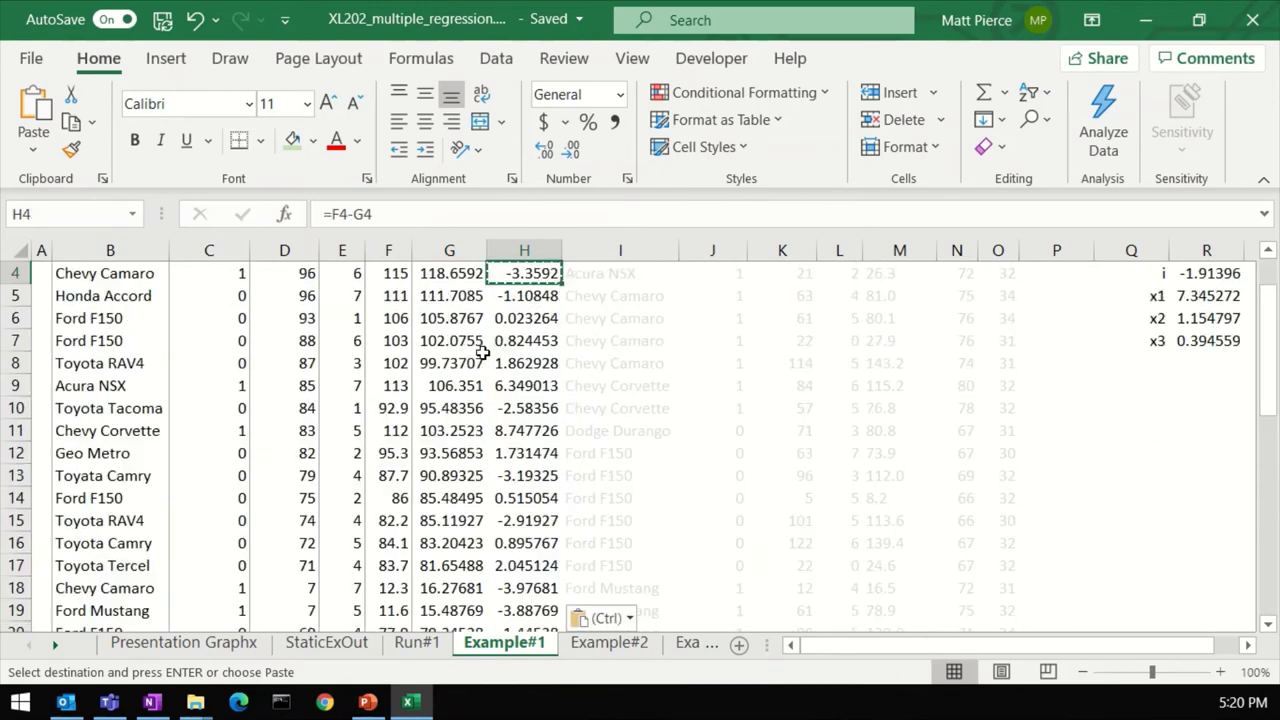
{"action": "scroll", "coordinate": [483, 352], "scroll_direction": "up", "scroll_amount": 1}
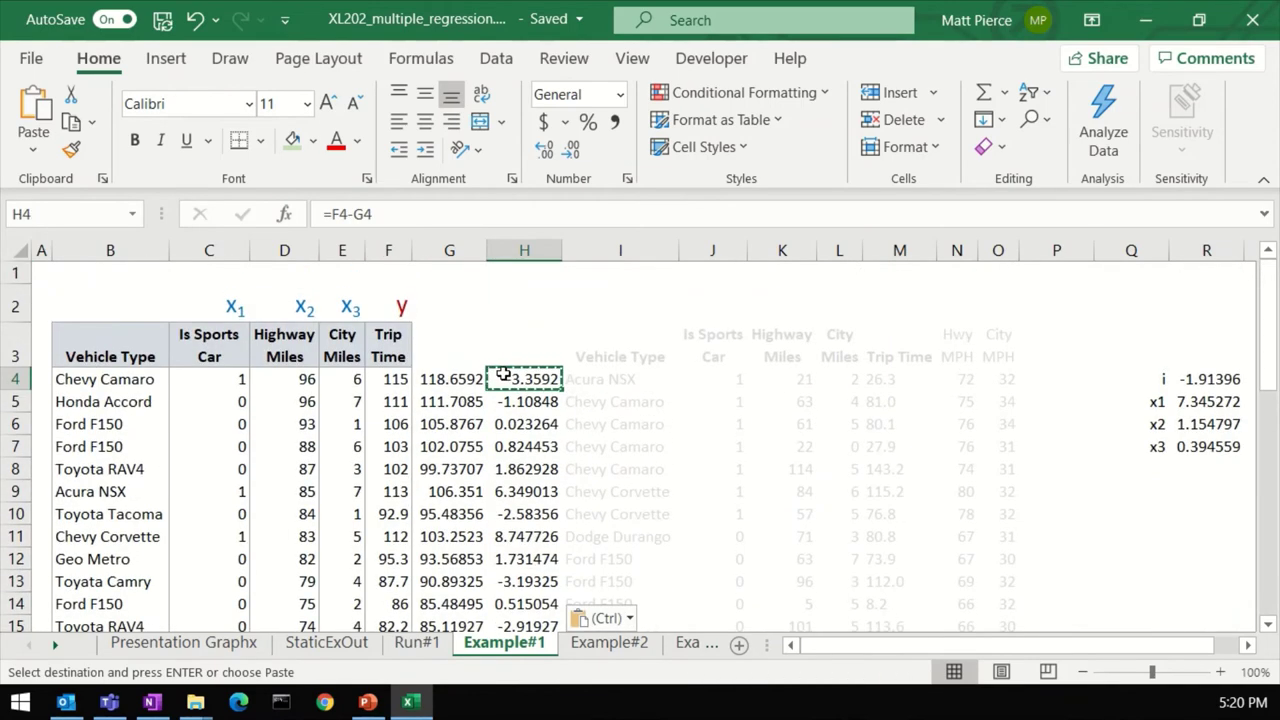
- Compare the Honda Accord's actual trip time in F5 with its predicted time and residual
{"action": "left_click", "coordinate": [398, 403]}
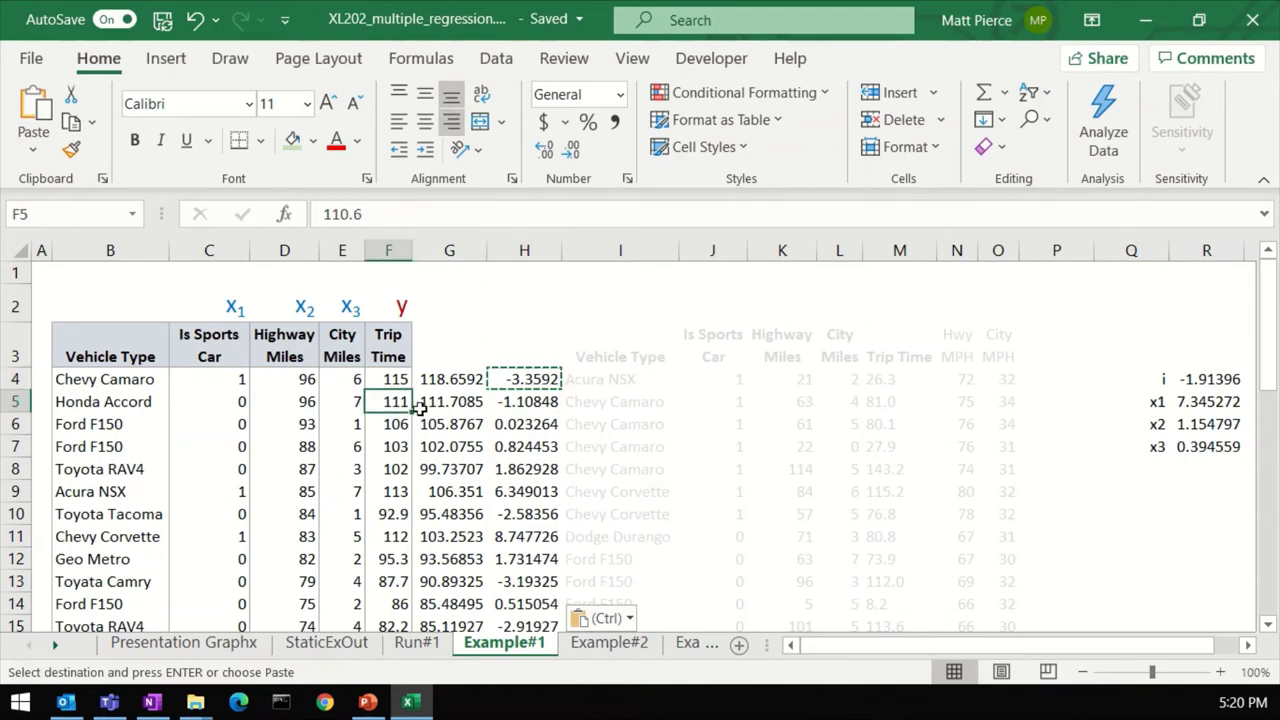
{"action": "left_click", "coordinate": [538, 405]}
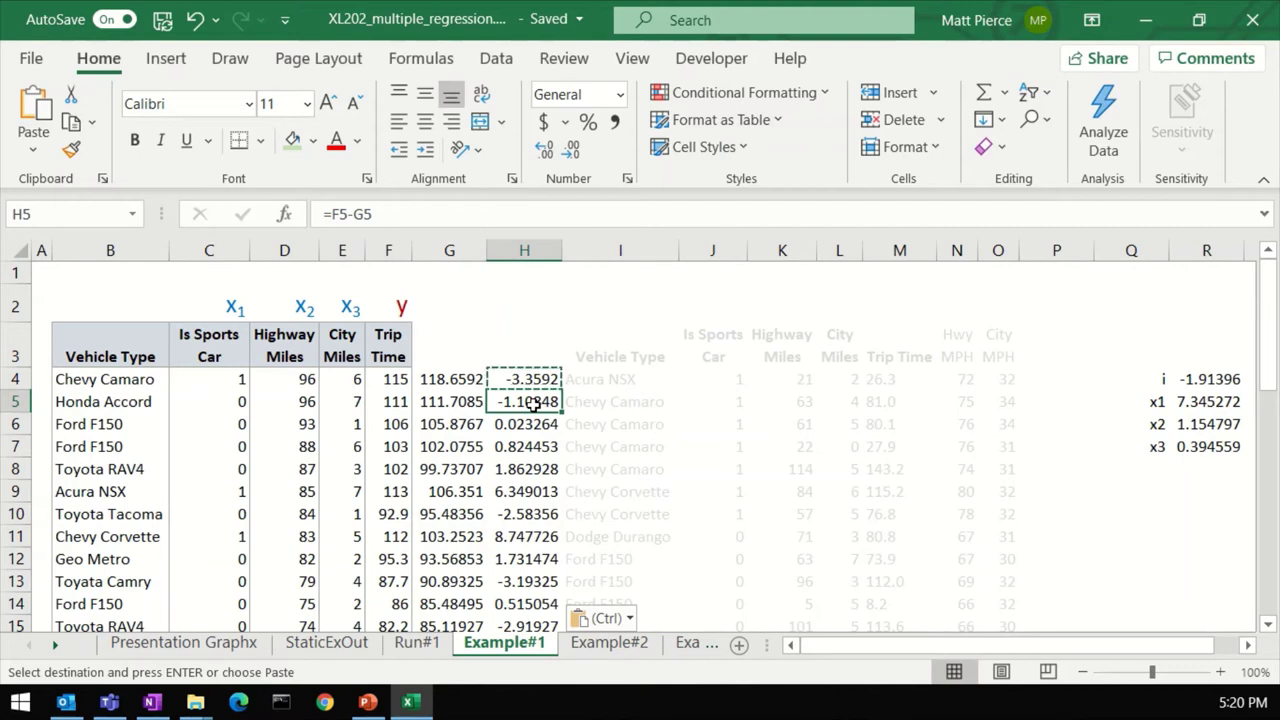
{"action": "left_click", "coordinate": [398, 404]}
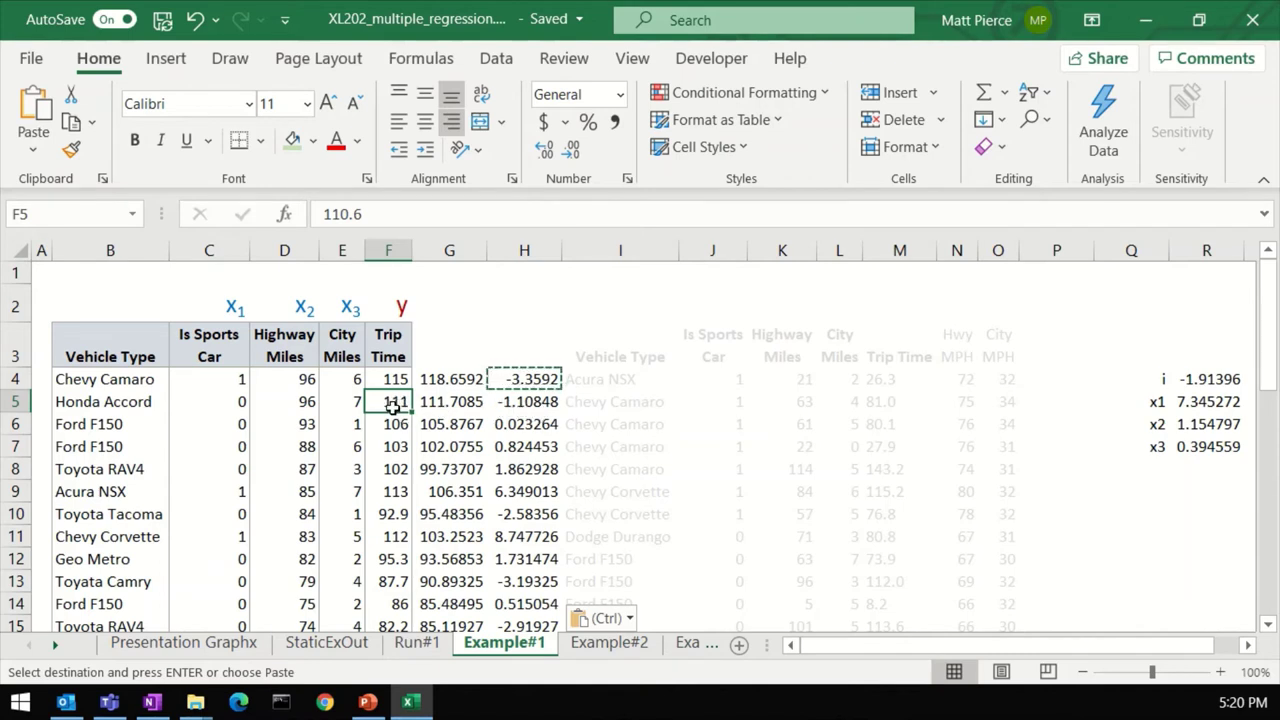
- Widen the Trip Time column F and fit it to its contents so the decimals show
{"action": "left_click_drag", "start_coordinate": [412, 250], "coordinate": [458, 251]}
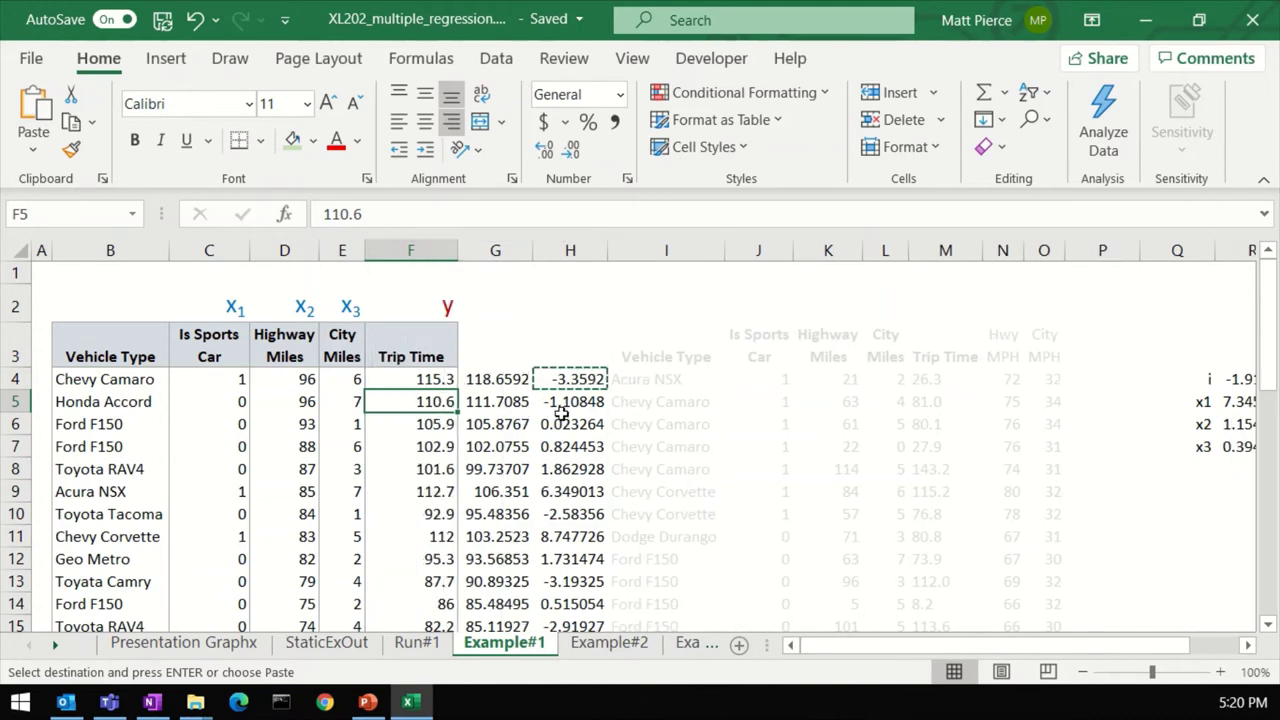
{"action": "double_click", "coordinate": [458, 250]}
{"action": "left_click", "coordinate": [447, 254]}
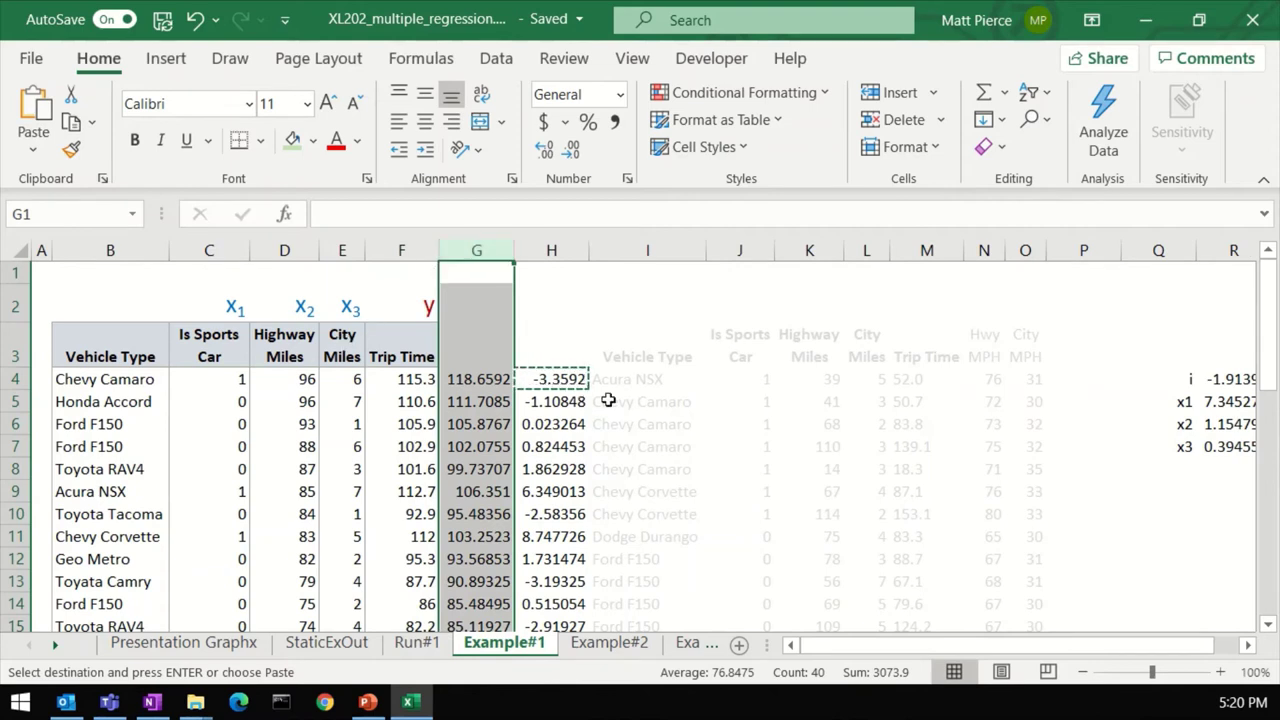
{"action": "left_click", "coordinate": [390, 406]}
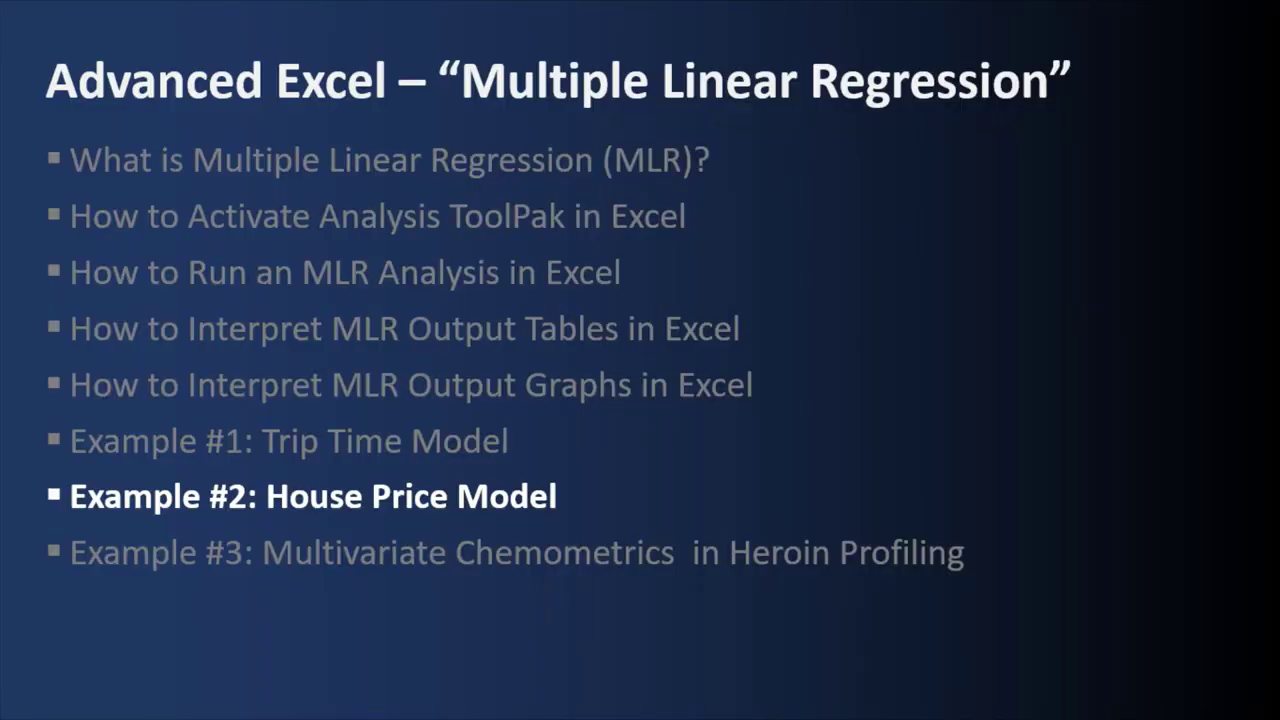
- Switch from the House Price Model slide to Excel and examine the Example#2 column headers, from the y and x labels through SaleCondition
{"action": "key", "text": "Right"}
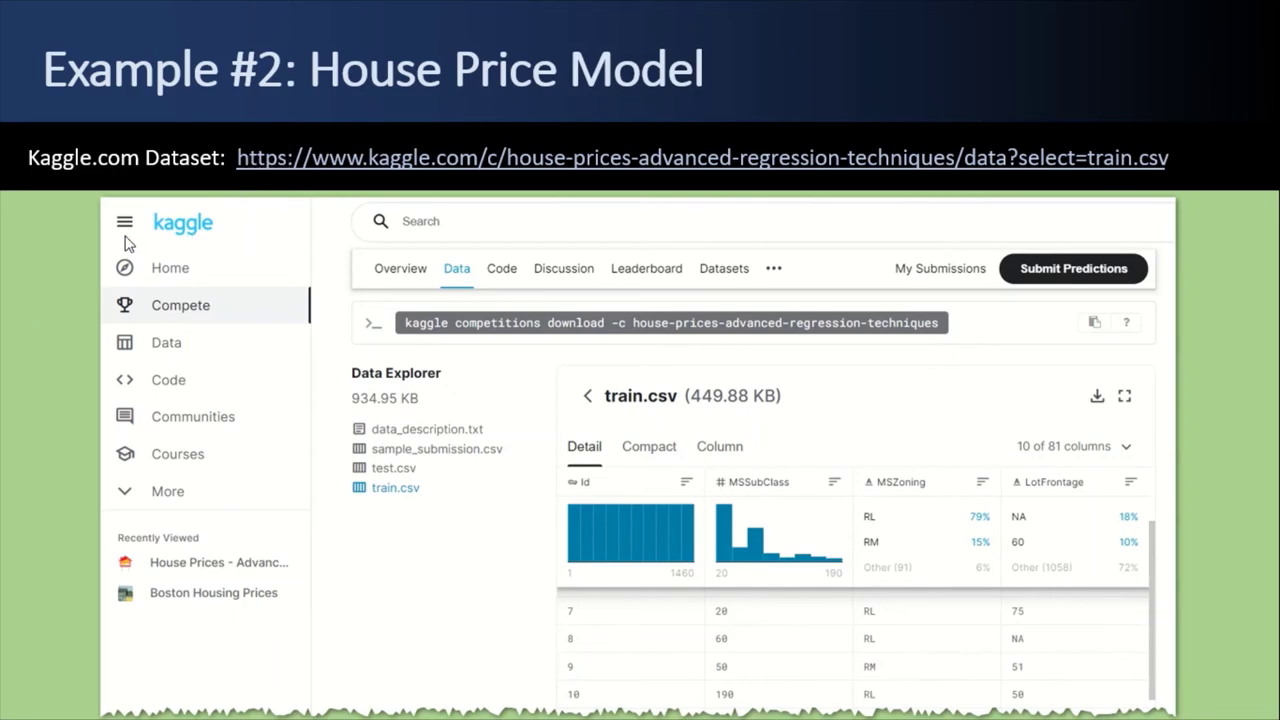
{"action": "key", "text": "alt+Tab"}
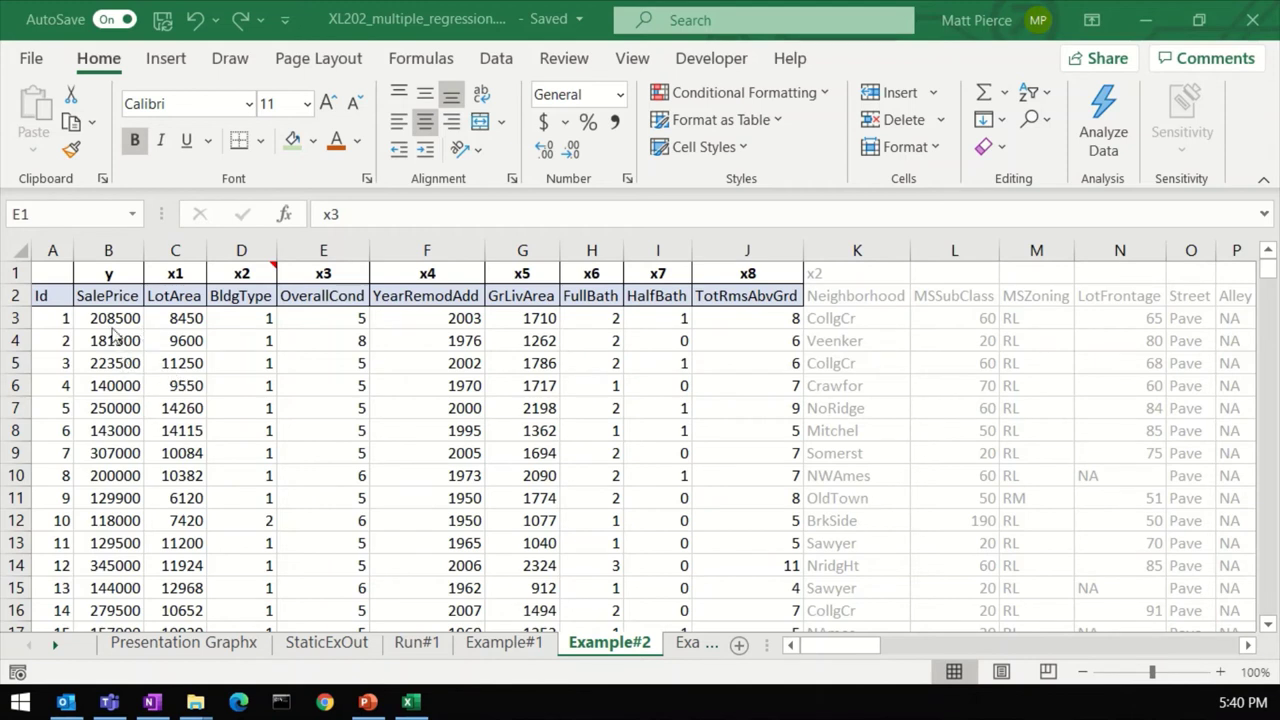
{"action": "left_click", "coordinate": [108, 274]}
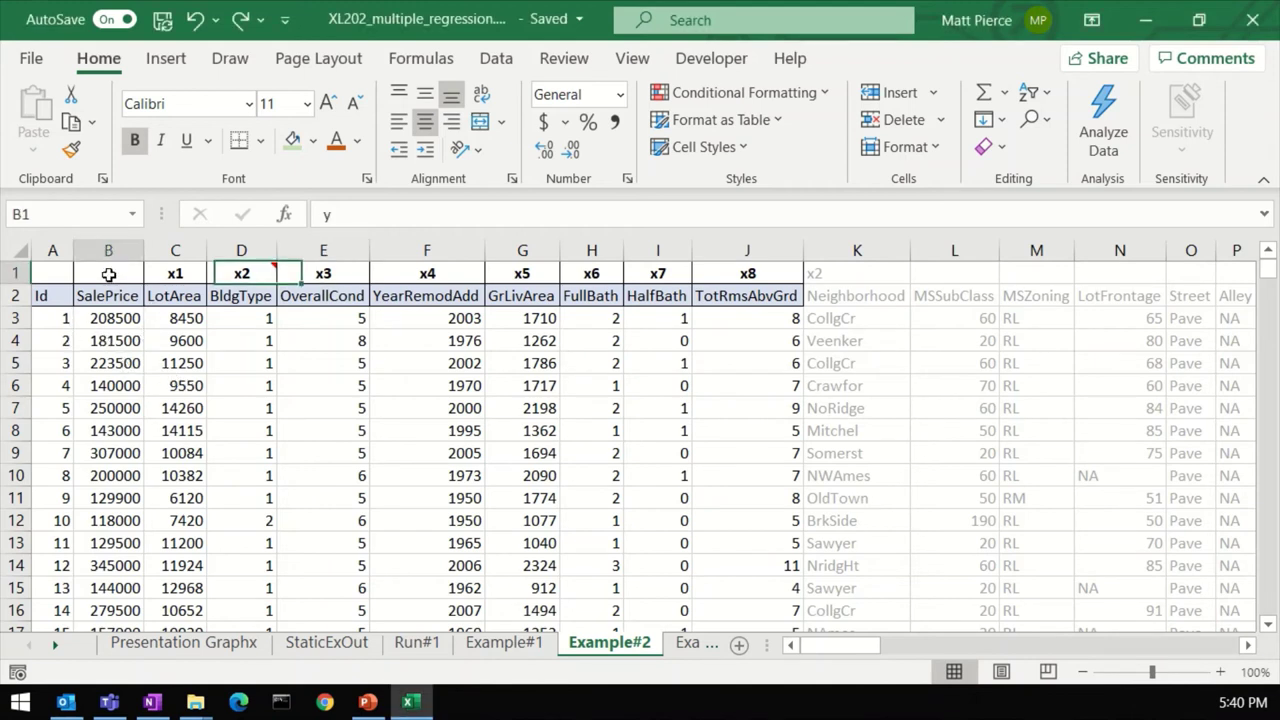
{"action": "key", "text": "ctrl+shift+Right"}
{"action": "key", "text": "Down"}
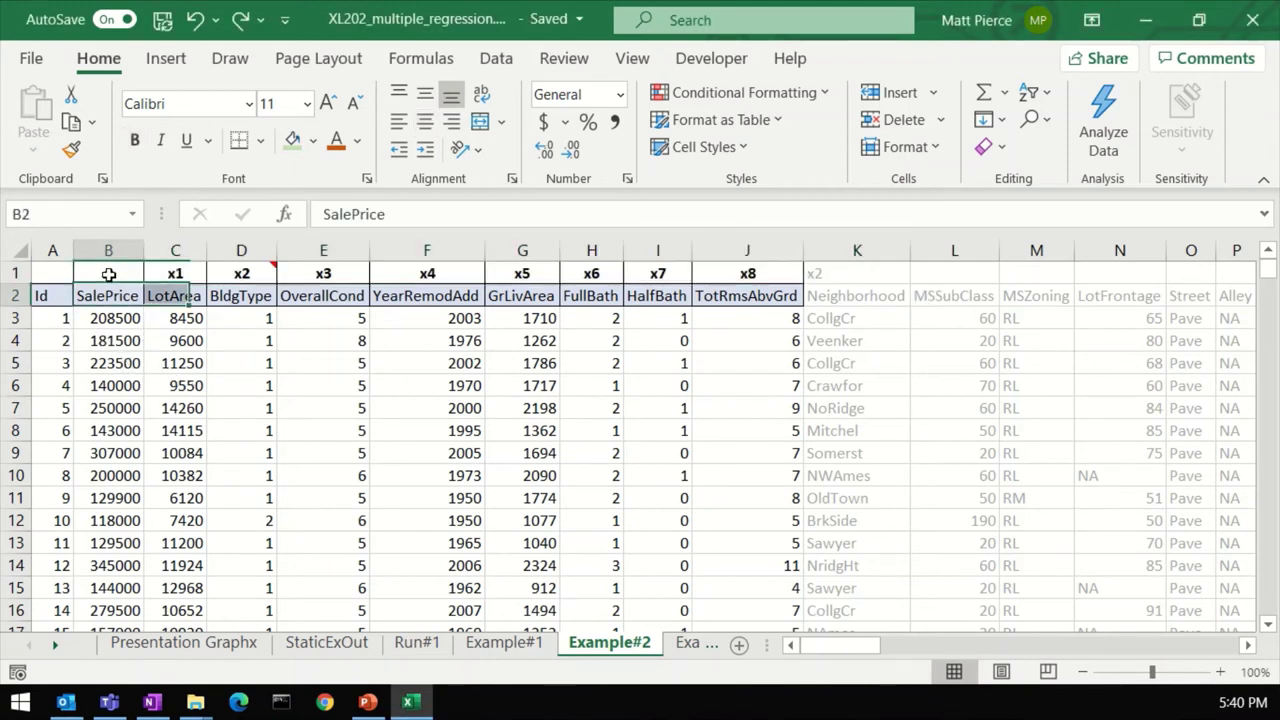
{"action": "key", "text": "Left"}
{"action": "key", "text": "ctrl+shift+Right"}
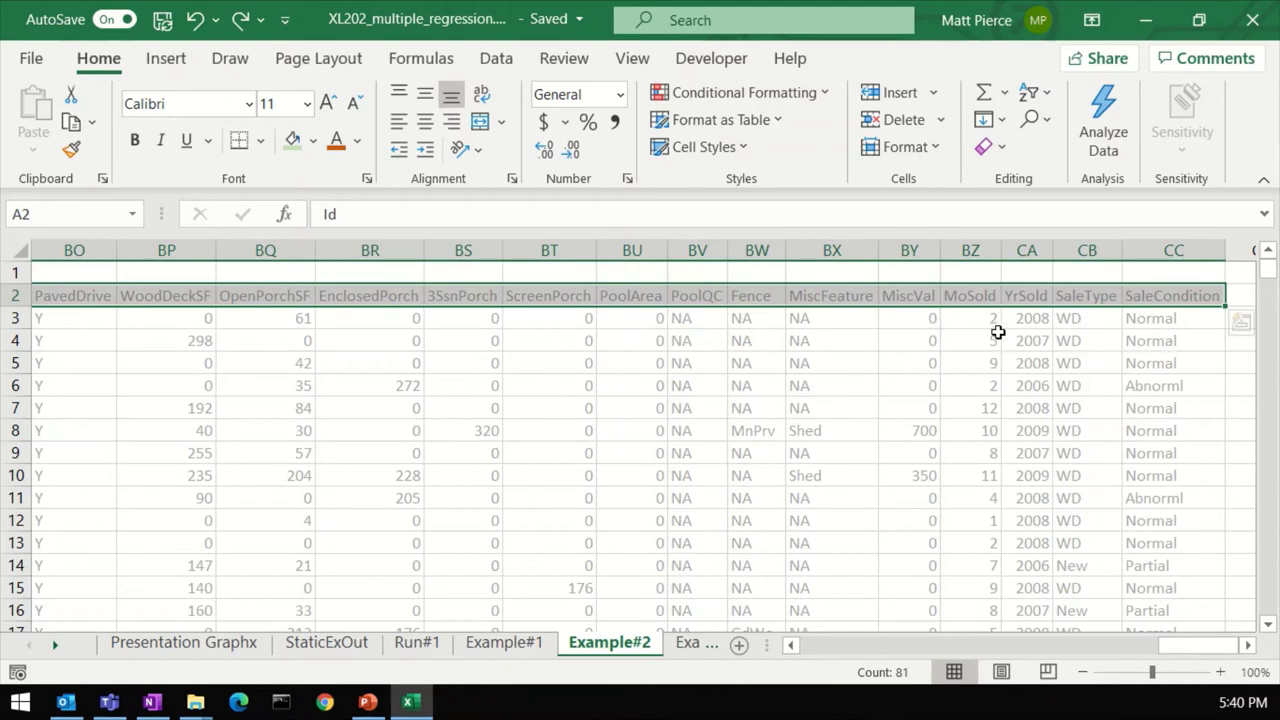
{"action": "left_click", "coordinate": [1075, 318]}
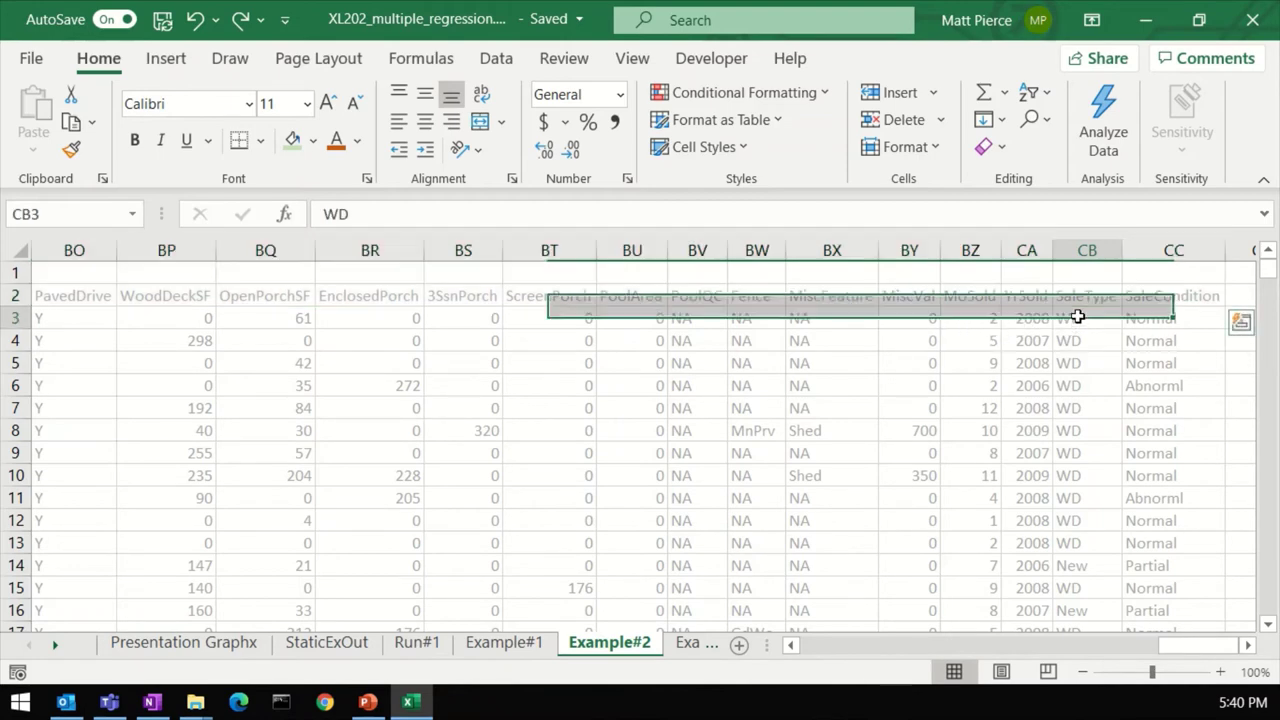
- Review the SalePrice, LotArea and BldgType headers and the numeric house data from OverallCond through TotRmsAbvGrd
{"action": "key", "text": "Home"}
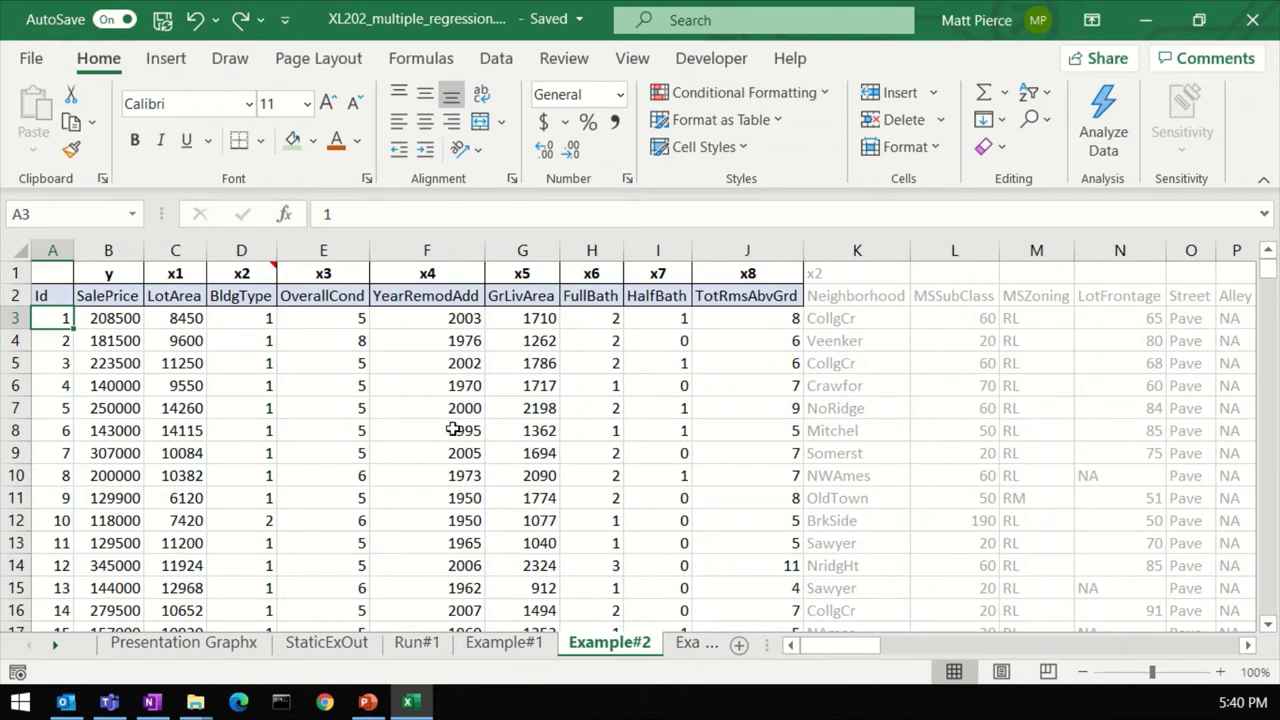
{"action": "left_click", "coordinate": [108, 296]}
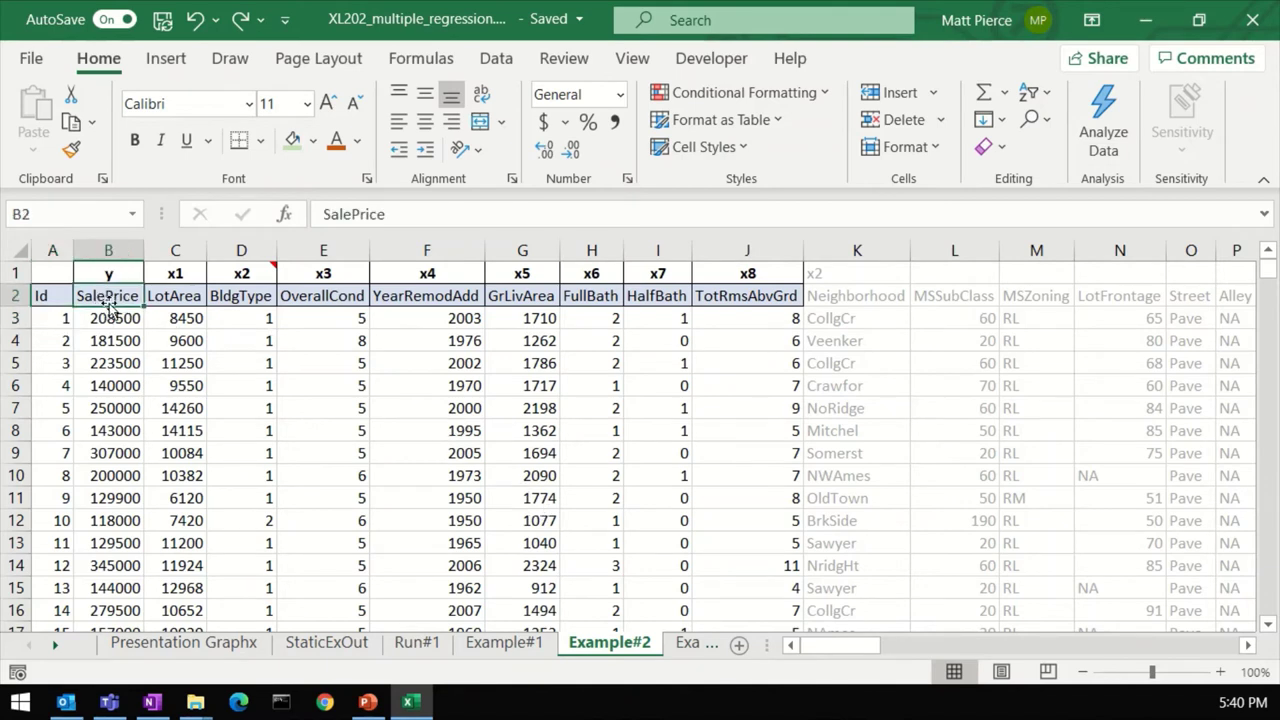
{"action": "left_click", "coordinate": [188, 299]}
{"action": "left_click", "coordinate": [241, 301]}
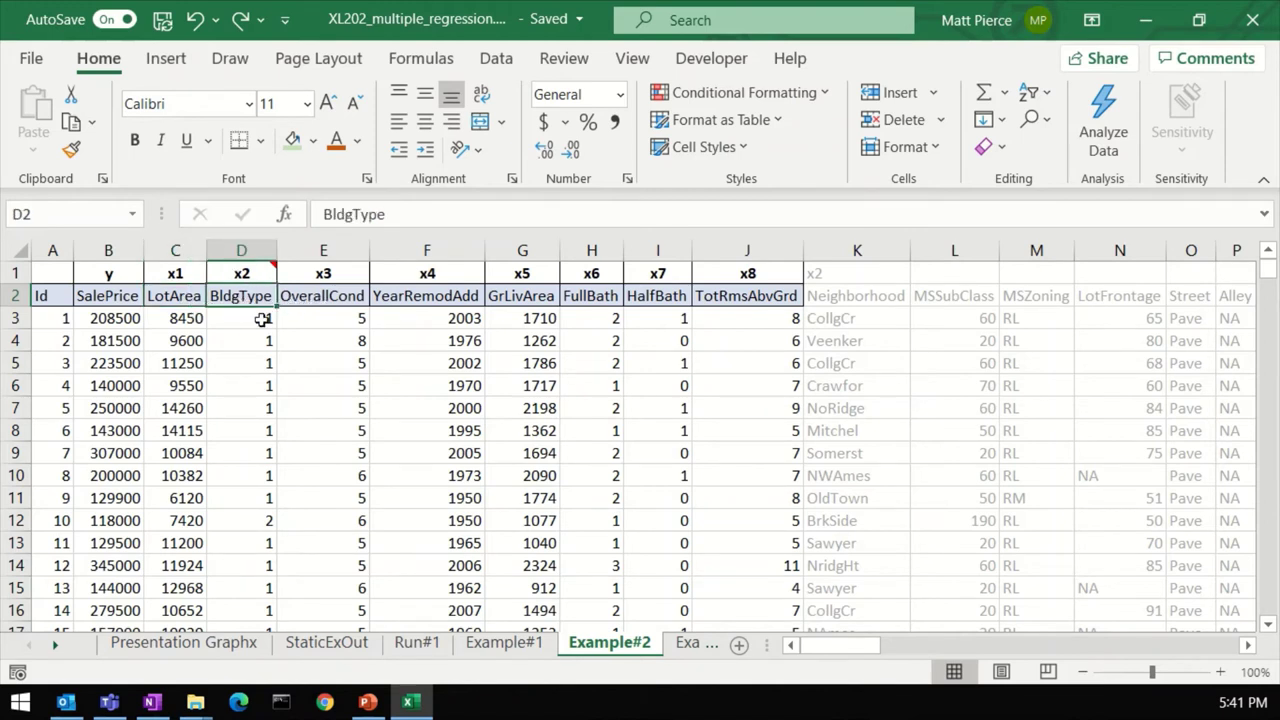
{"action": "mouse_move", "coordinate": [253, 276]}
{"action": "left_click", "coordinate": [423, 316]}
{"action": "left_click_drag", "start_coordinate": [318, 318], "coordinate": [762, 409]}
- Examine the text entries in the Neighborhood column against the columns labelled x1 through x8
{"action": "left_click", "coordinate": [889, 340]}
{"action": "left_click_drag", "start_coordinate": [857, 323], "coordinate": [862, 384]}
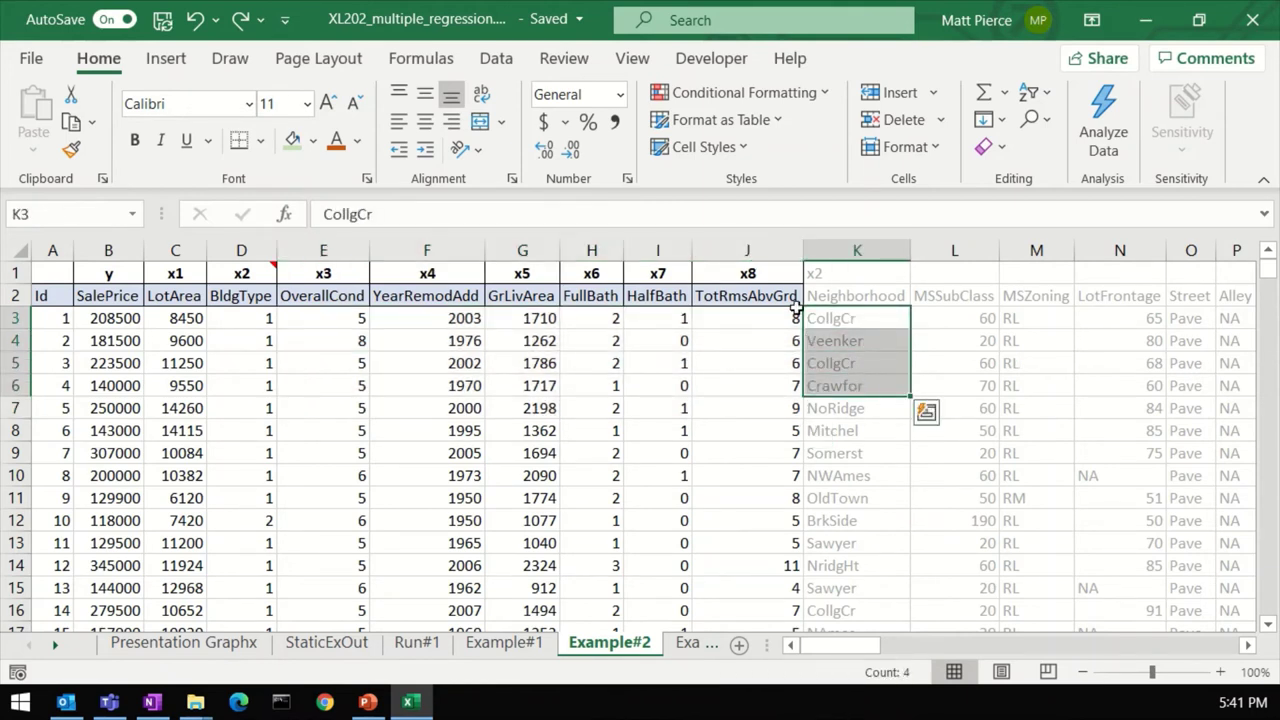
{"action": "left_click", "coordinate": [831, 320]}
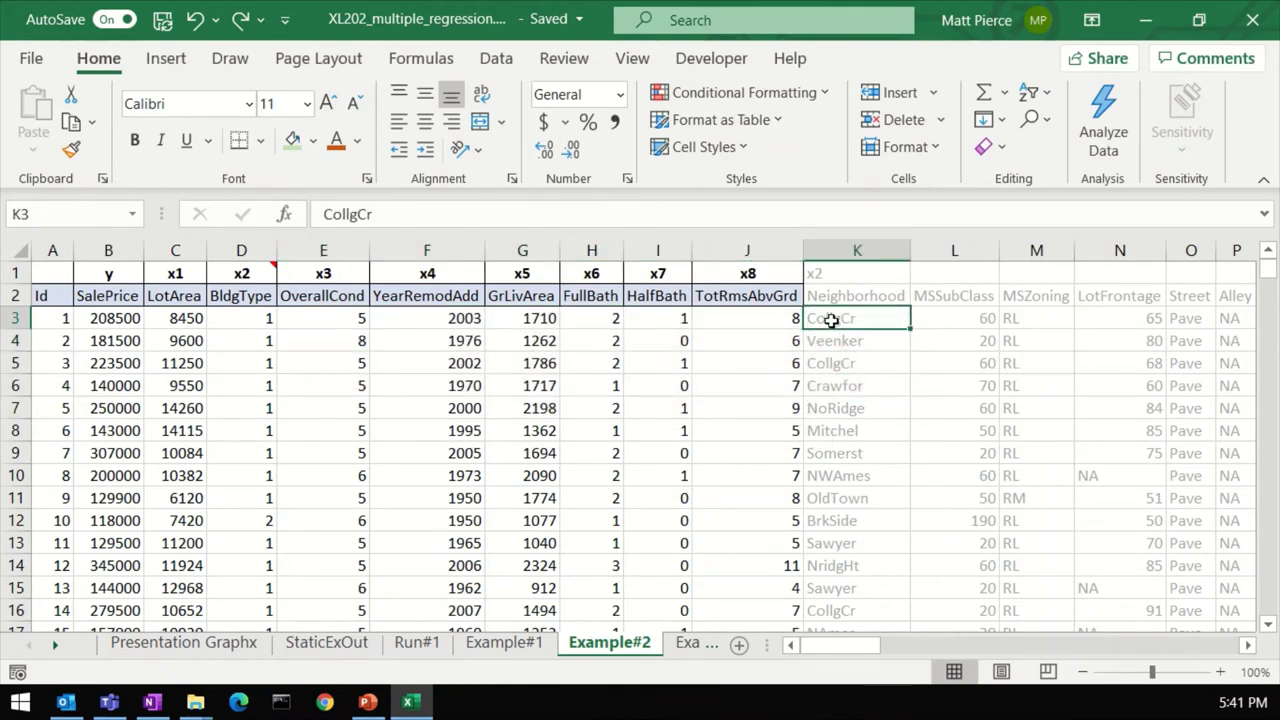
{"action": "left_click_drag", "start_coordinate": [832, 329], "coordinate": [860, 562]}
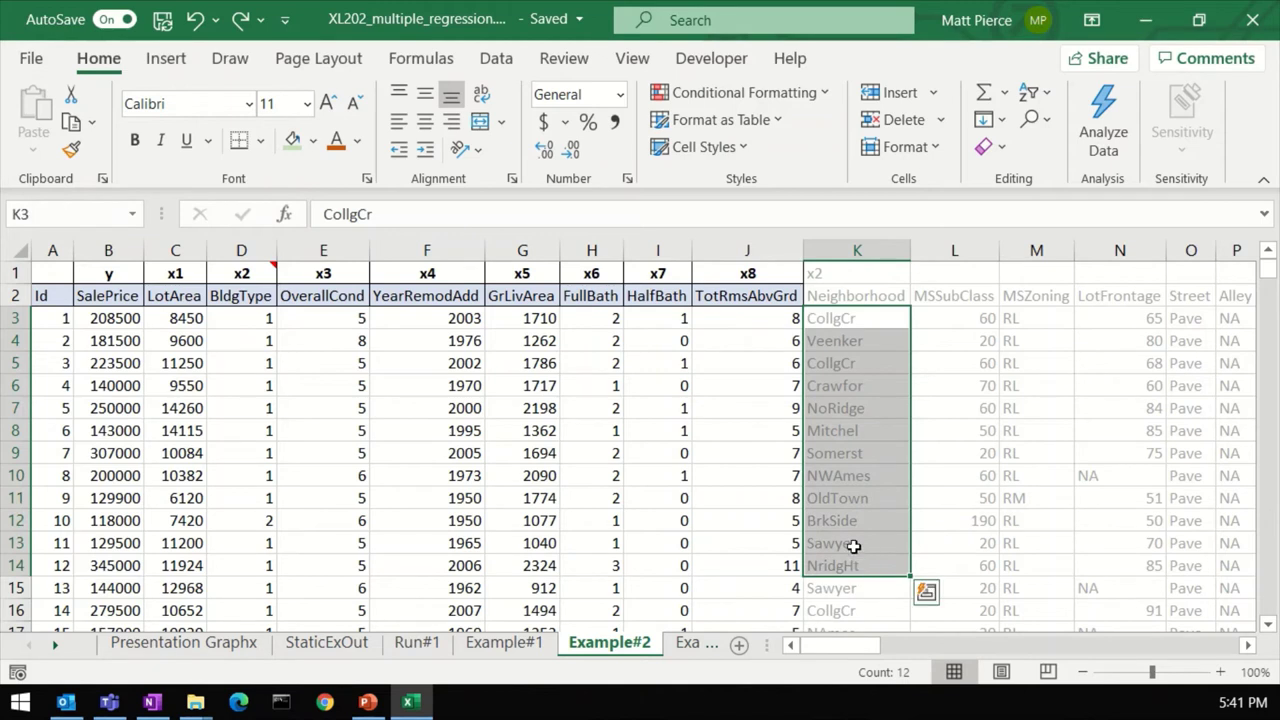
{"action": "left_click", "coordinate": [849, 297]}
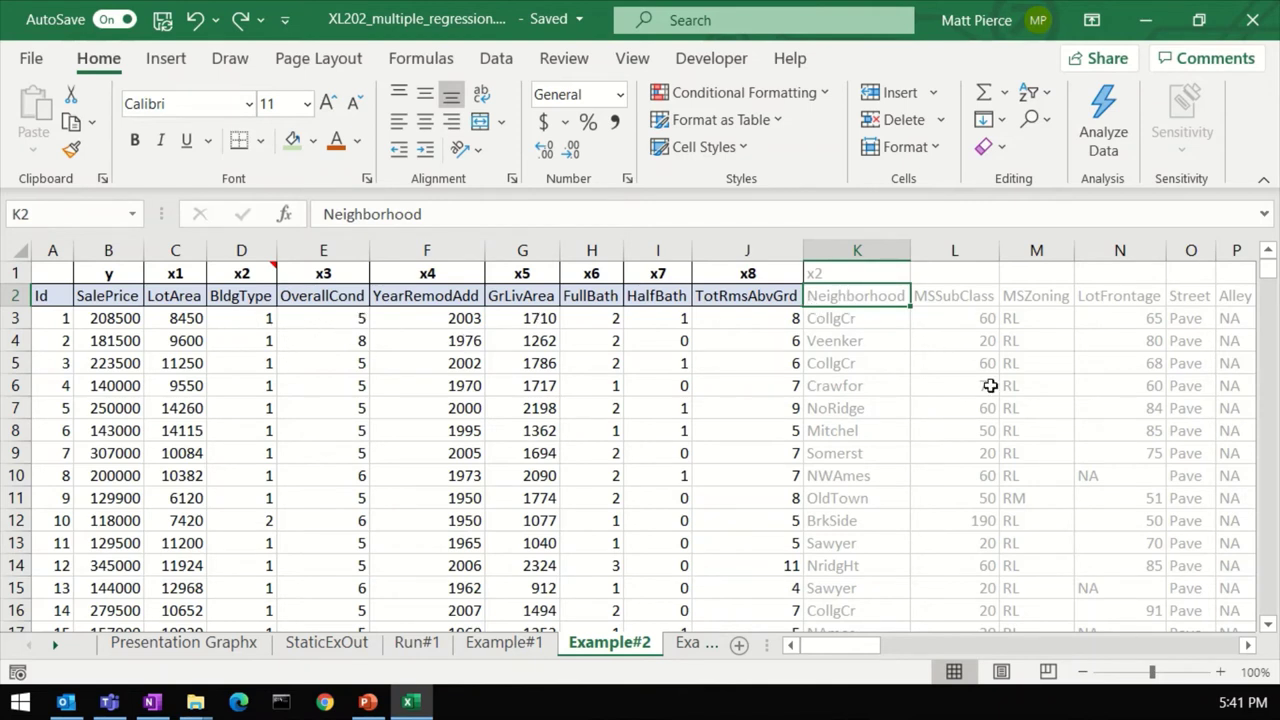
{"action": "left_click_drag", "start_coordinate": [170, 277], "coordinate": [716, 262]}
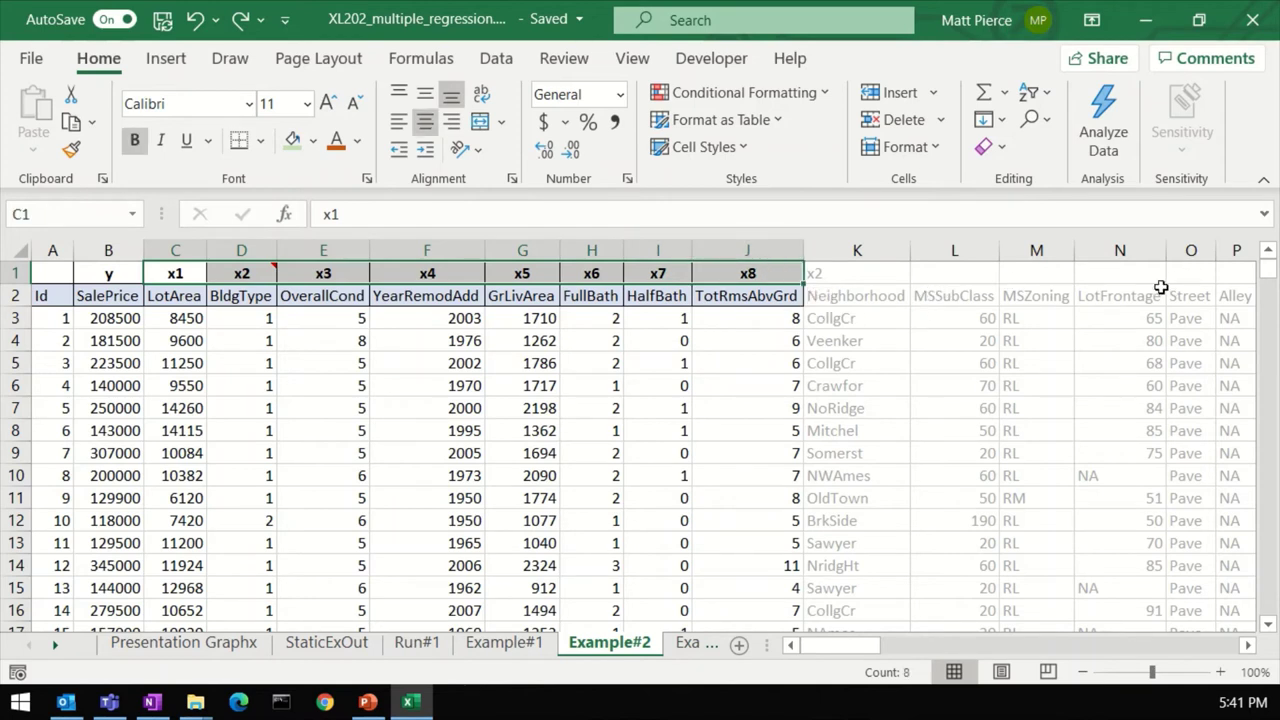
{"action": "left_click", "coordinate": [217, 345]}
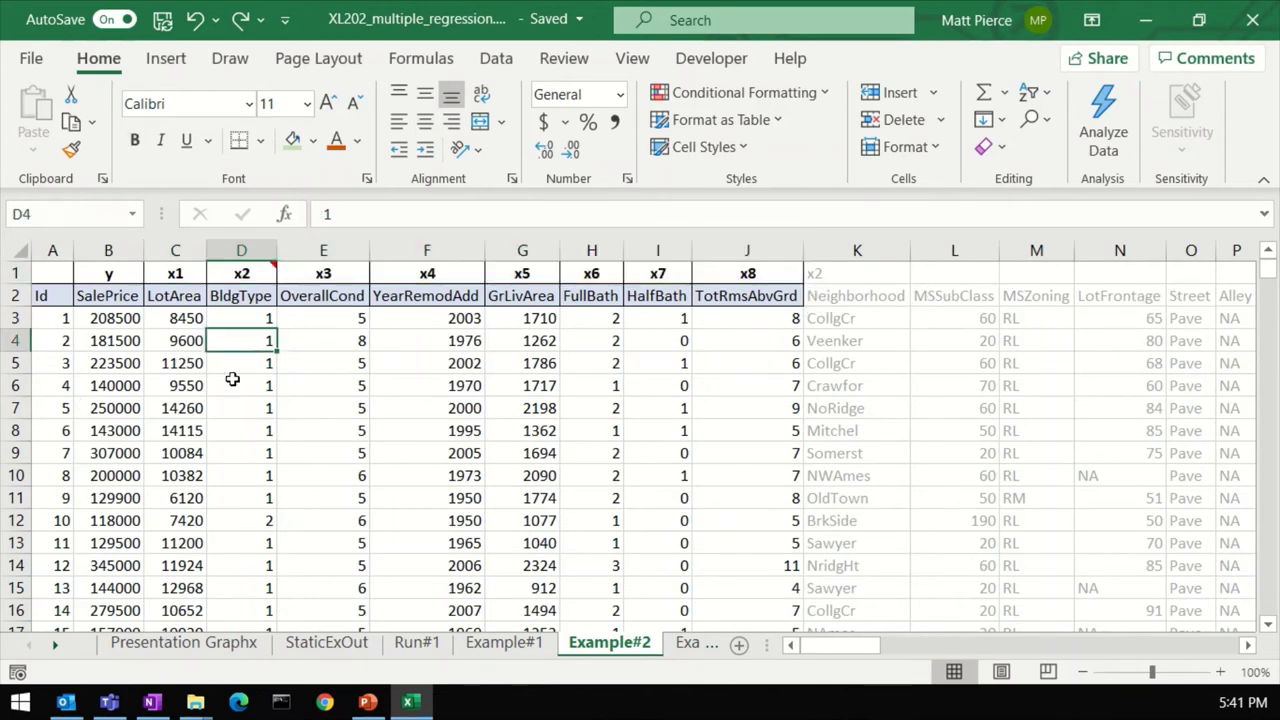
- Check how far the Id records in column A extend and return to the first record
{"action": "left_click", "coordinate": [58, 322]}
{"action": "key", "text": "ctrl+Down"}
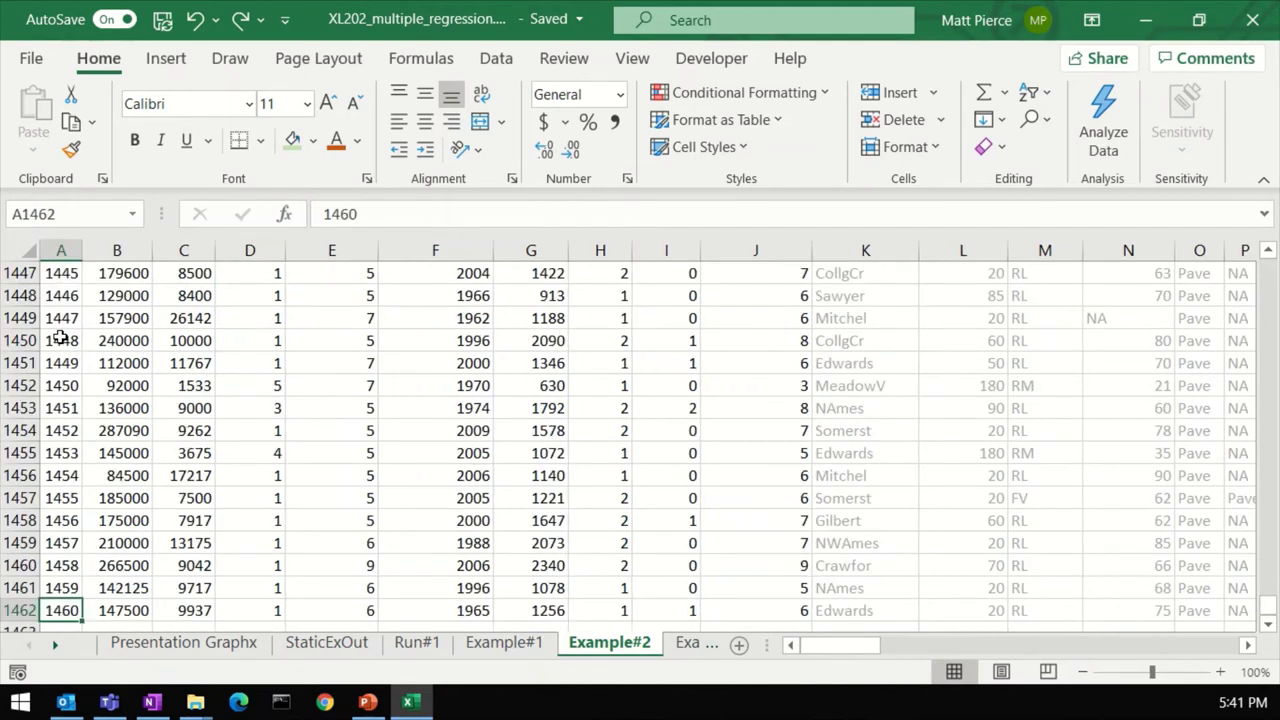
{"action": "key", "text": "ctrl+Up"}
{"action": "key", "text": "Down"}
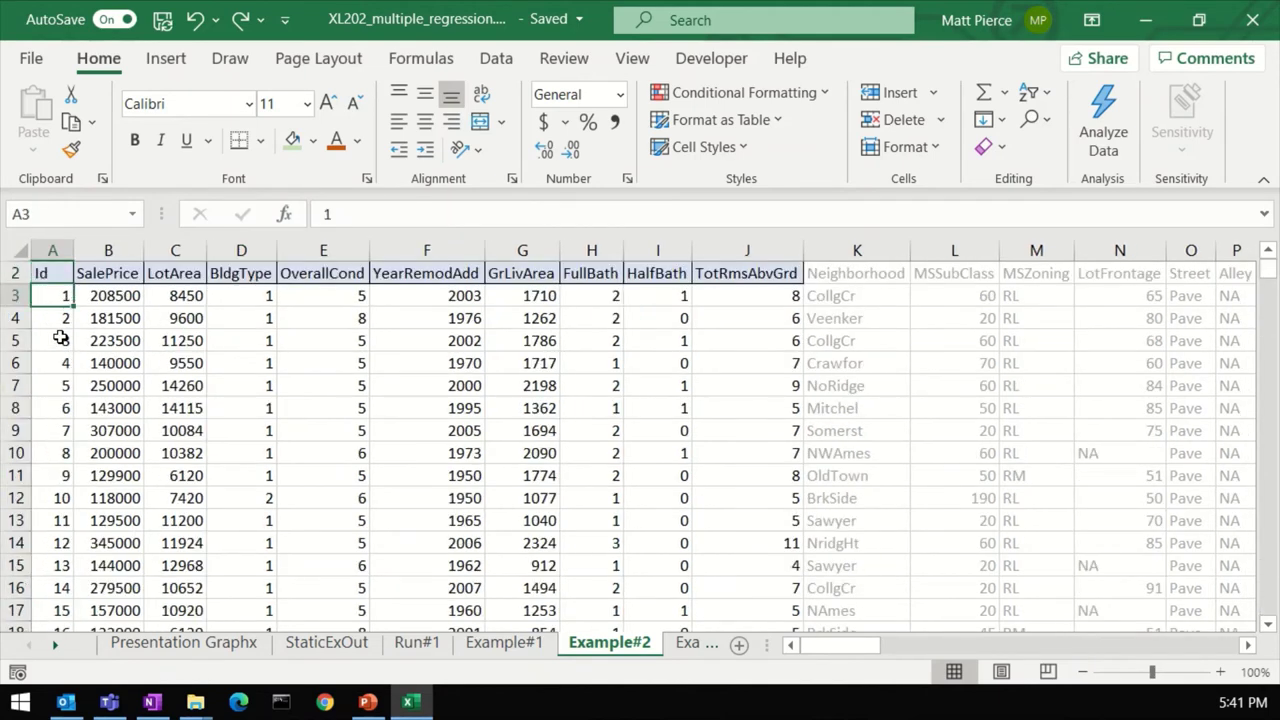
- Go across the first house record to FullBath, check its x label in row 1, and select the first Neighborhood entry
{"action": "key", "text": "Right"}
{"action": "key", "text": "Right"}
{"action": "key", "text": "Right"}
{"action": "key", "text": "Right"}
{"action": "key", "text": "Right"}
{"action": "key", "text": "Right"}
{"action": "key", "text": "Right"}
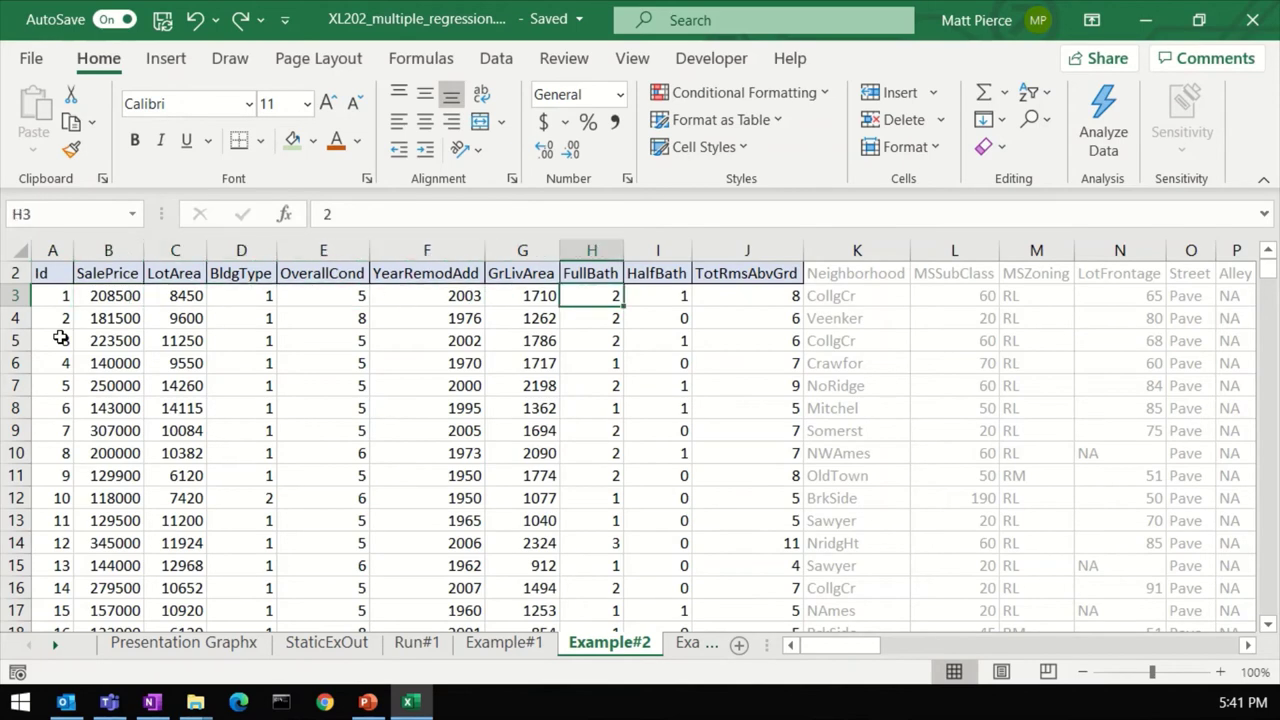
{"action": "key", "text": "Up"}
{"action": "key", "text": "Up"}
{"action": "key", "text": "Down"}
{"action": "key", "text": "Down"}
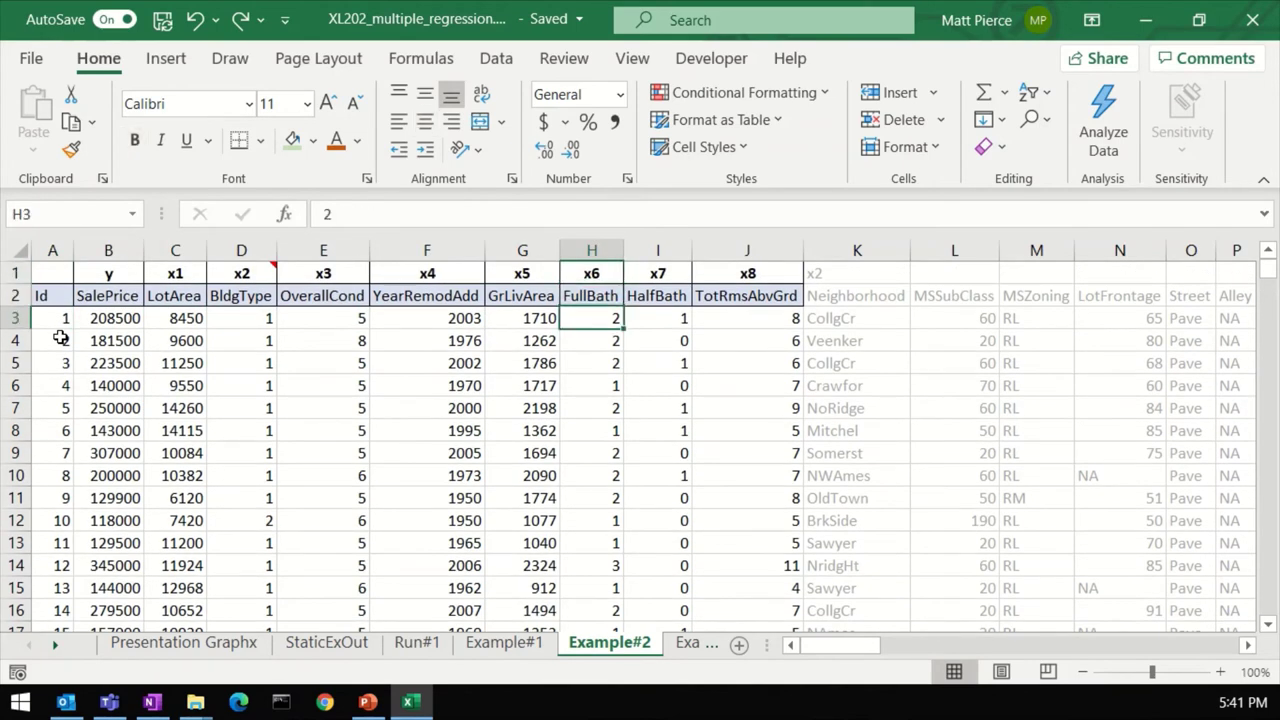
{"action": "left_click", "coordinate": [822, 324]}
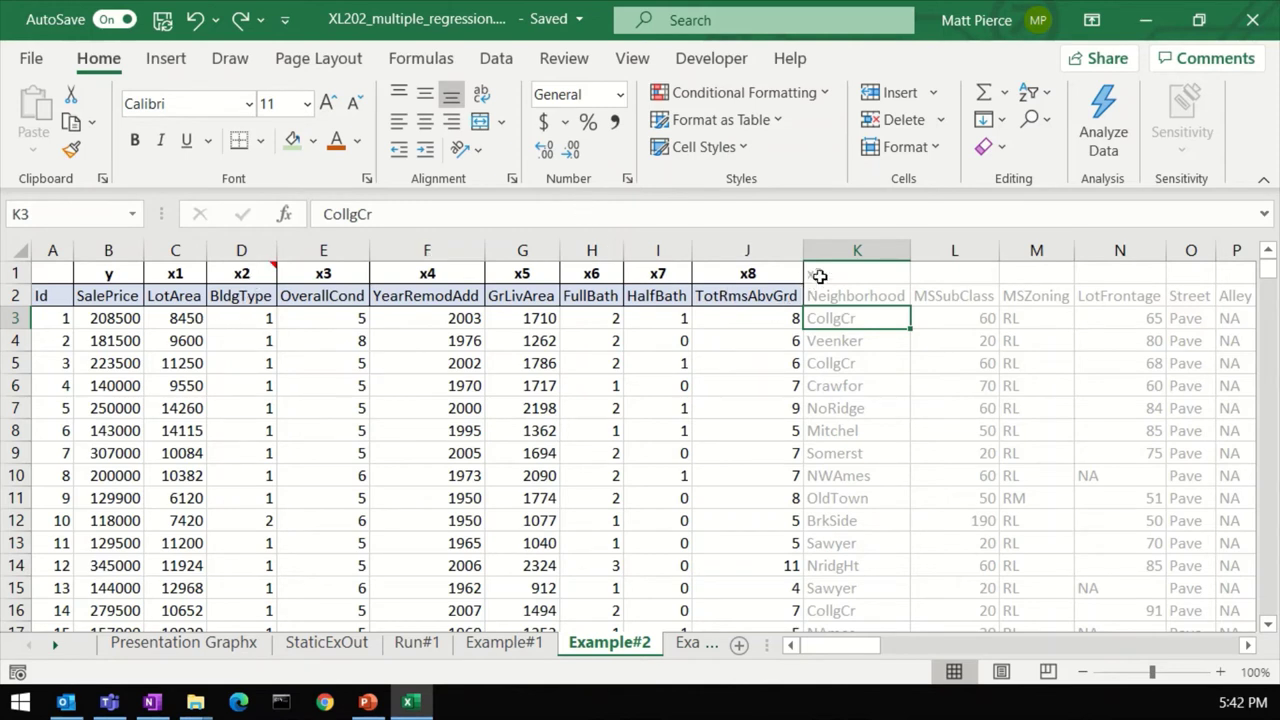
- Start the Regression analysis tool and name the new output worksheet Run#2
{"action": "left_click", "coordinate": [496, 60]}
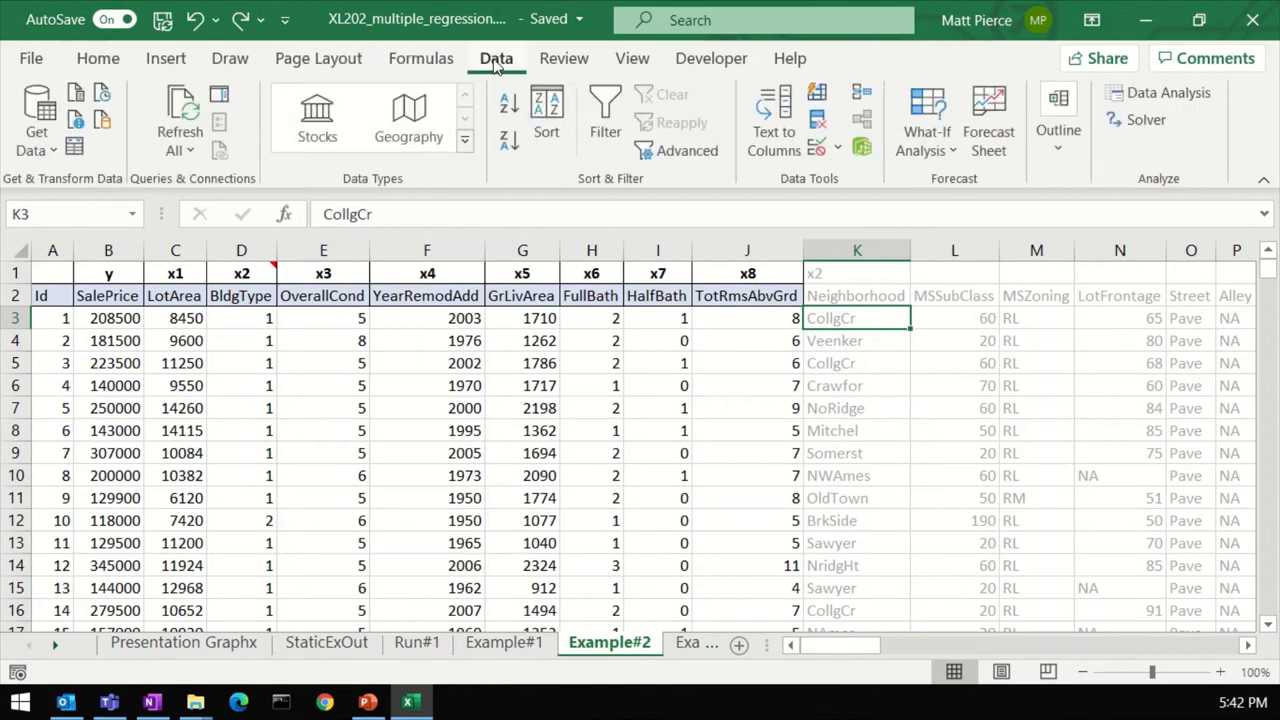
{"action": "left_click", "coordinate": [1168, 92]}
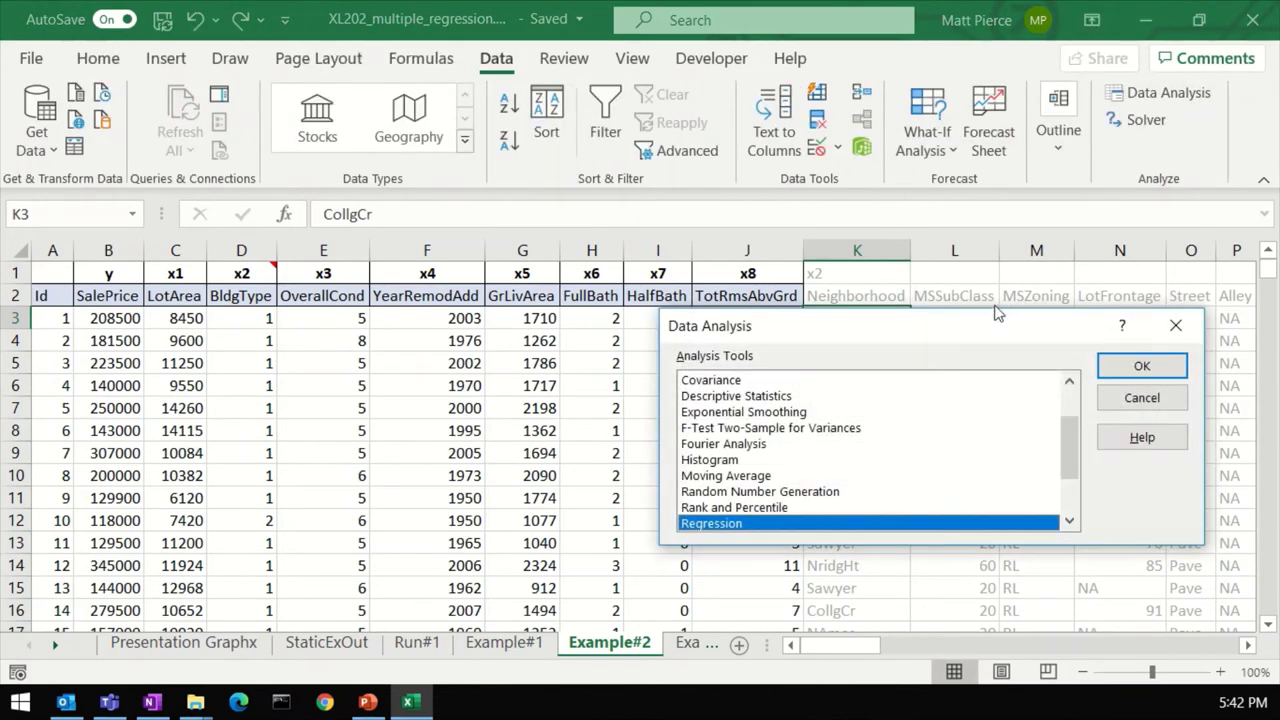
{"action": "left_click", "coordinate": [1142, 367]}
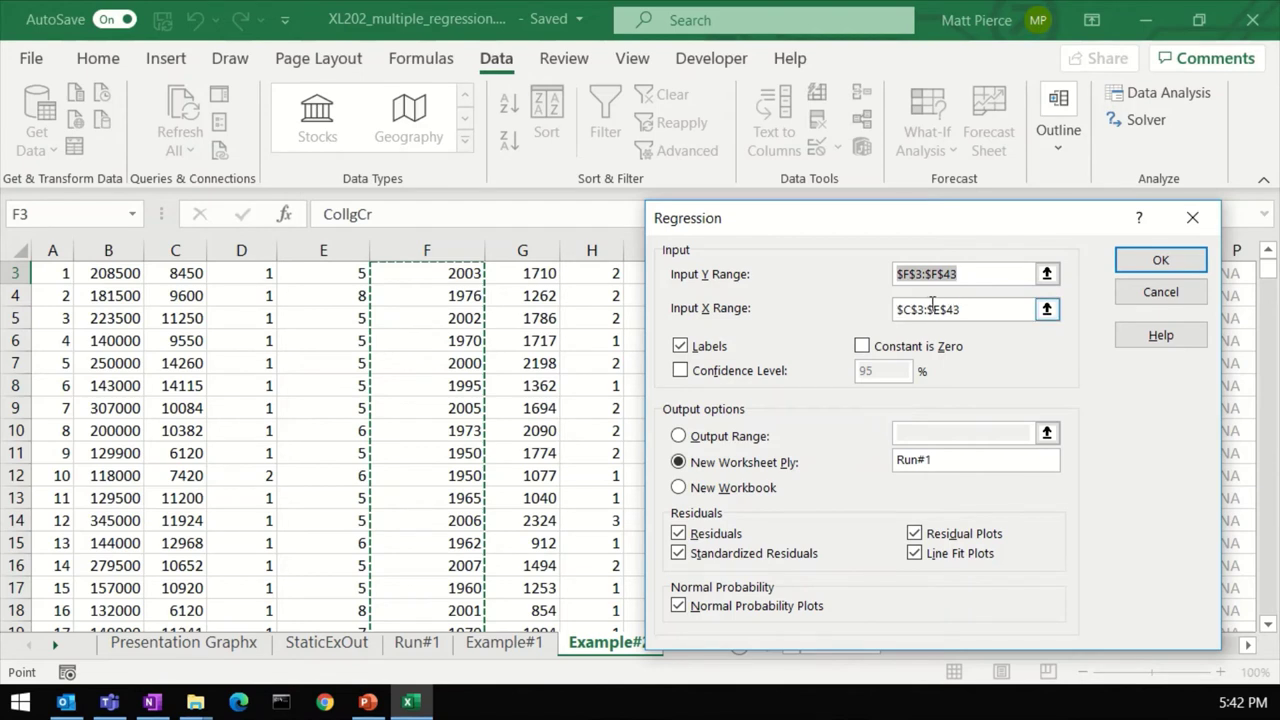
{"action": "left_click", "coordinate": [679, 605]}
{"action": "left_click", "coordinate": [679, 605]}
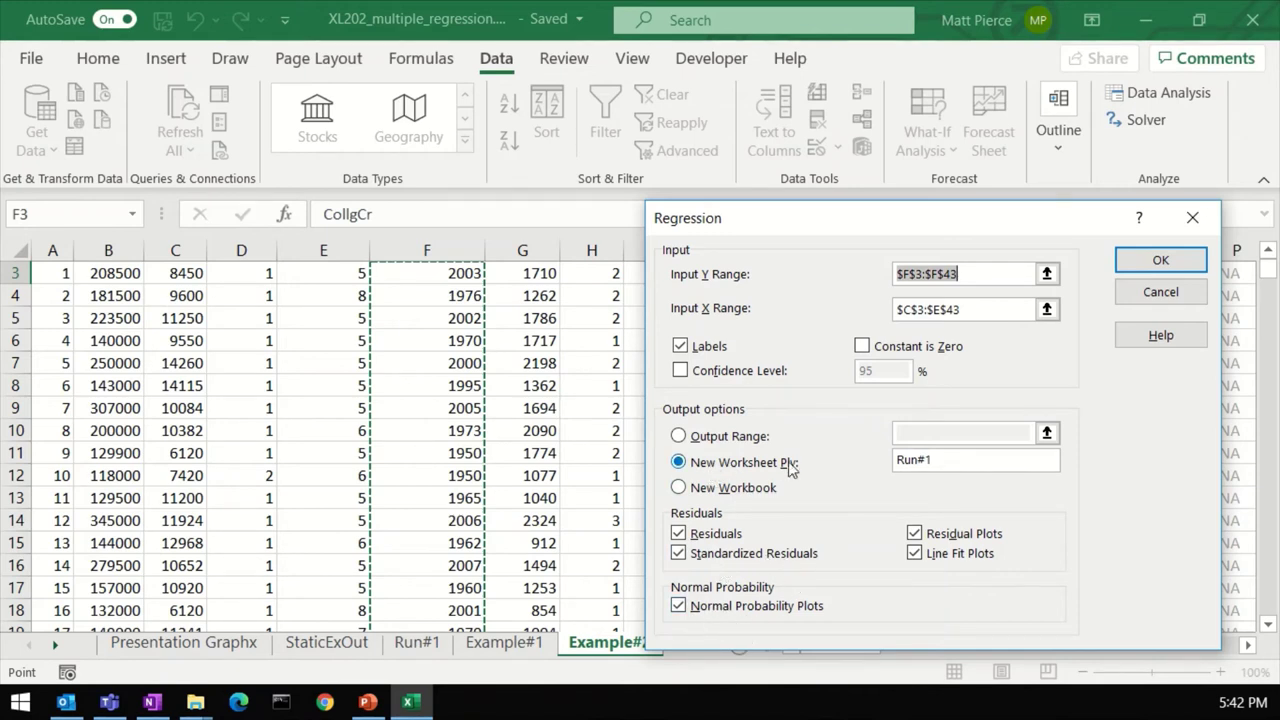
{"action": "left_click", "coordinate": [950, 466]}
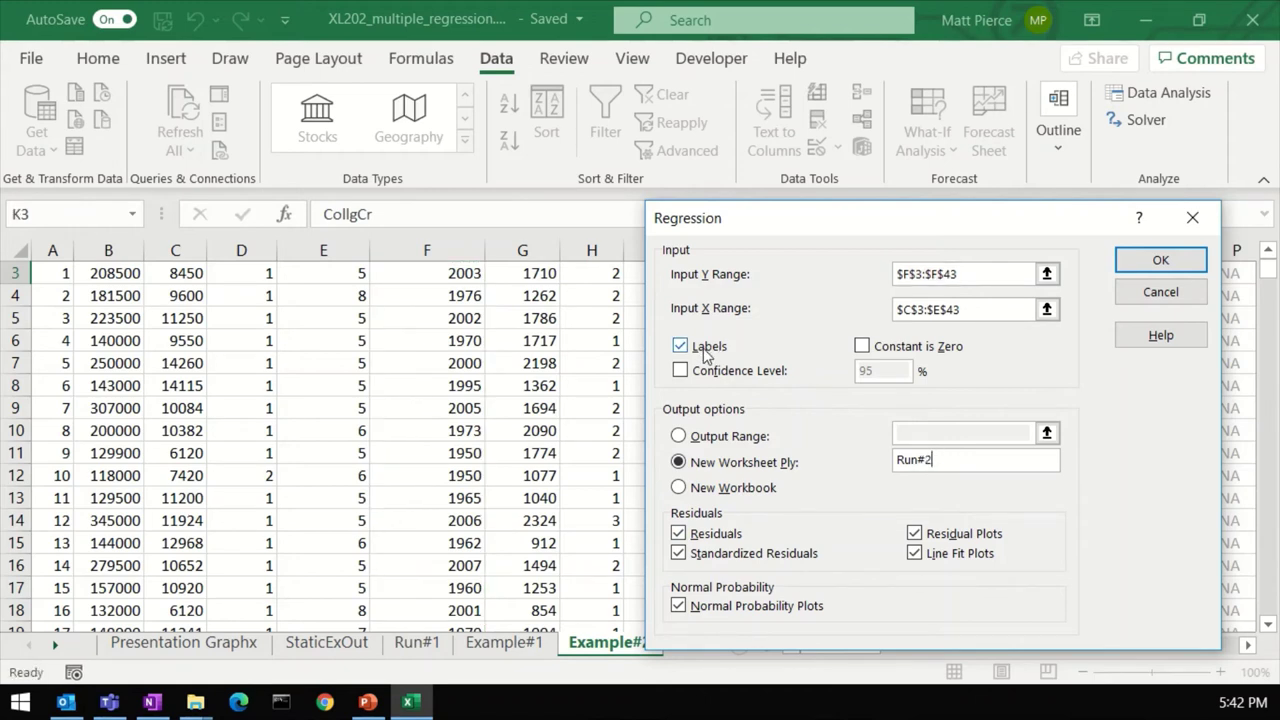
- Clear the previous Y and X input ranges from the regression settings
{"action": "left_click", "coordinate": [970, 277]}
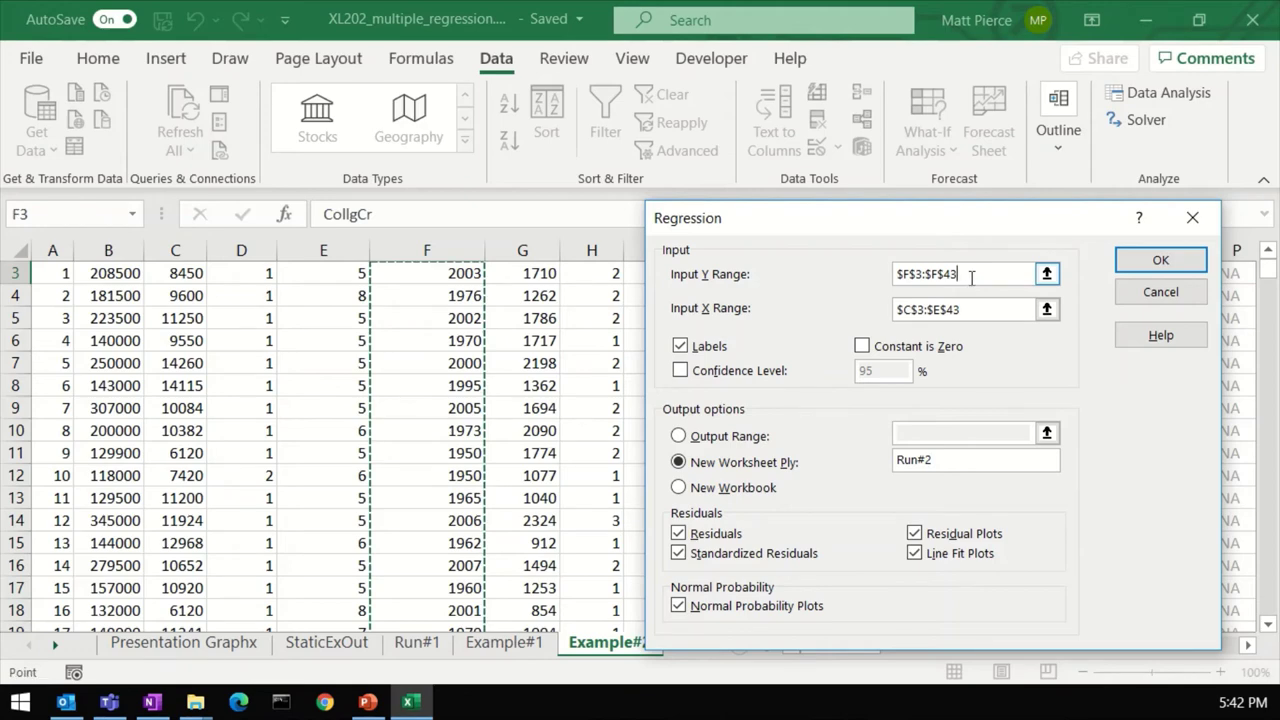
{"action": "key", "text": "ctrl+shift+Left"}
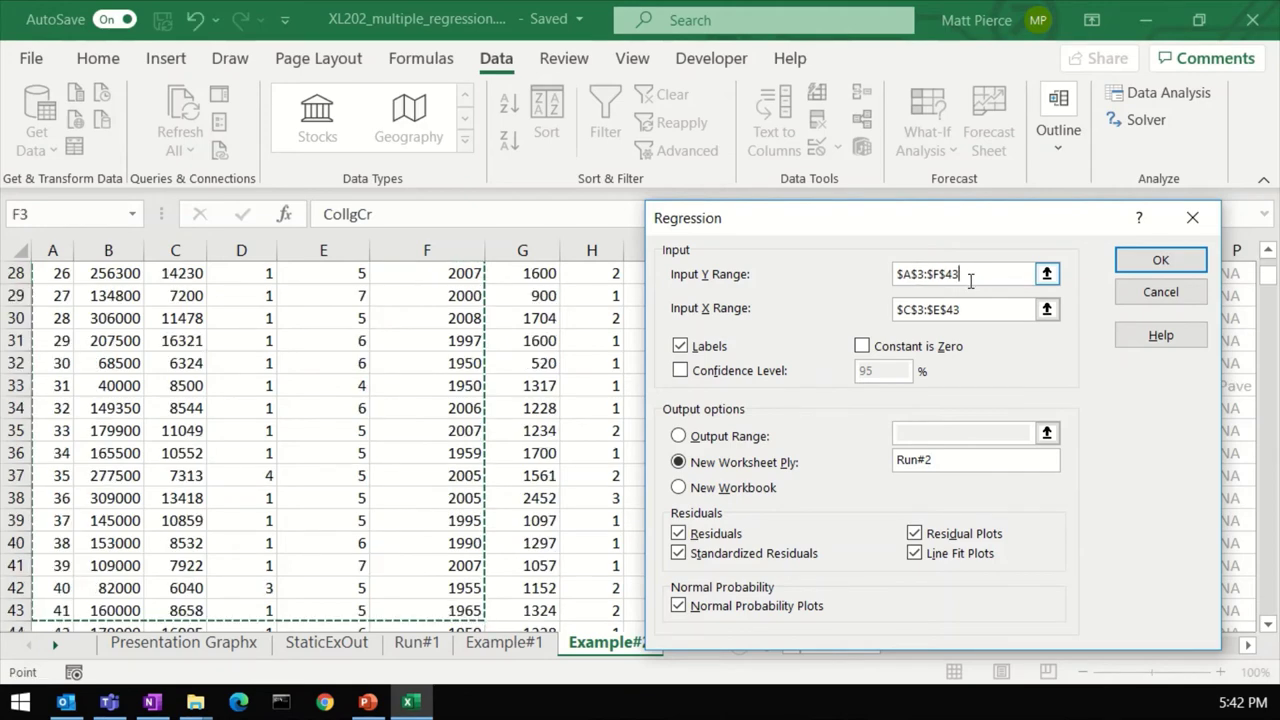
{"action": "key", "text": "BackSpace"}
{"action": "key", "text": "BackSpace"}
{"action": "key", "text": "BackSpace"}
{"action": "key", "text": "BackSpace"}
{"action": "key", "text": "BackSpace"}
{"action": "key", "text": "BackSpace"}
{"action": "key", "text": "BackSpace"}
{"action": "key", "text": "BackSpace"}
{"action": "key", "text": "BackSpace"}
{"action": "key", "text": "BackSpace"}
{"action": "left_click", "coordinate": [978, 313]}
{"action": "key", "text": "BackSpace"}
{"action": "key", "text": "BackSpace"}
{"action": "key", "text": "BackSpace"}
{"action": "key", "text": "BackSpace"}
{"action": "key", "text": "BackSpace"}
{"action": "key", "text": "BackSpace"}
{"action": "key", "text": "BackSpace"}
{"action": "key", "text": "BackSpace"}
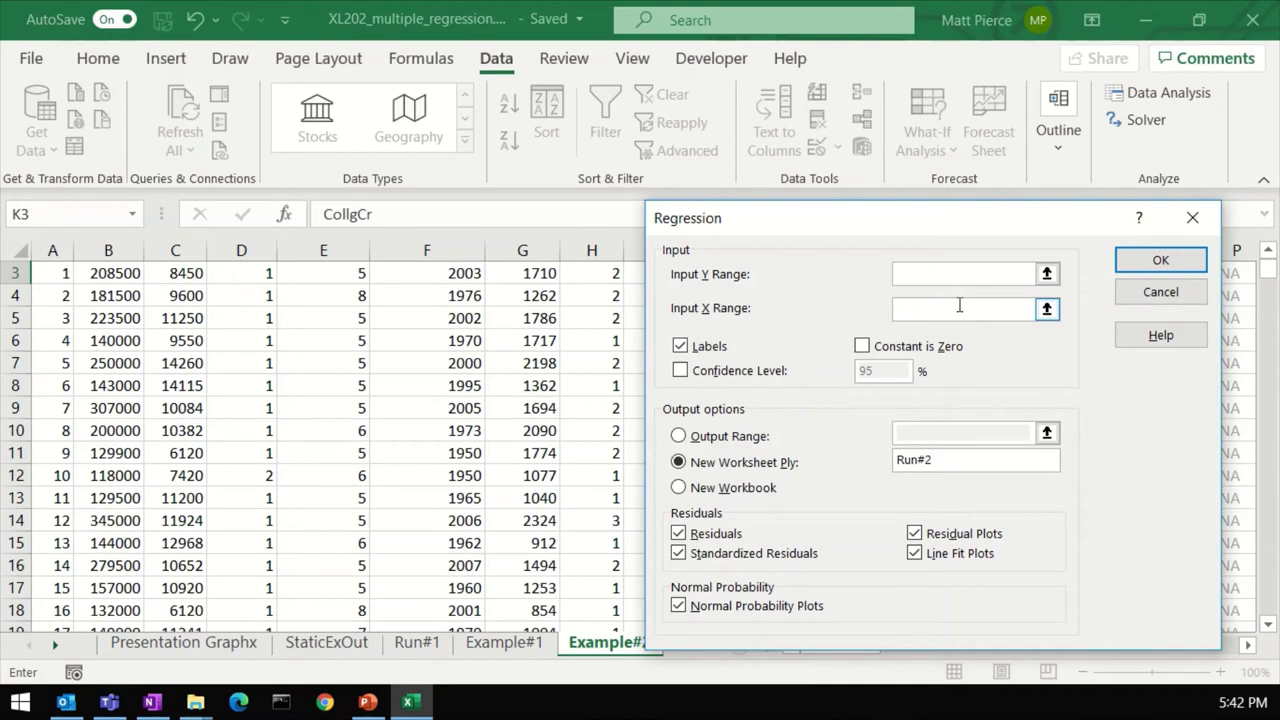
- Set the regression's Input Y Range to the SalePrice column with its header, $B$2:$B$1462
{"action": "left_click", "coordinate": [1047, 273]}
{"action": "scroll", "coordinate": [497, 493], "scroll_direction": "up", "scroll_amount": 1}
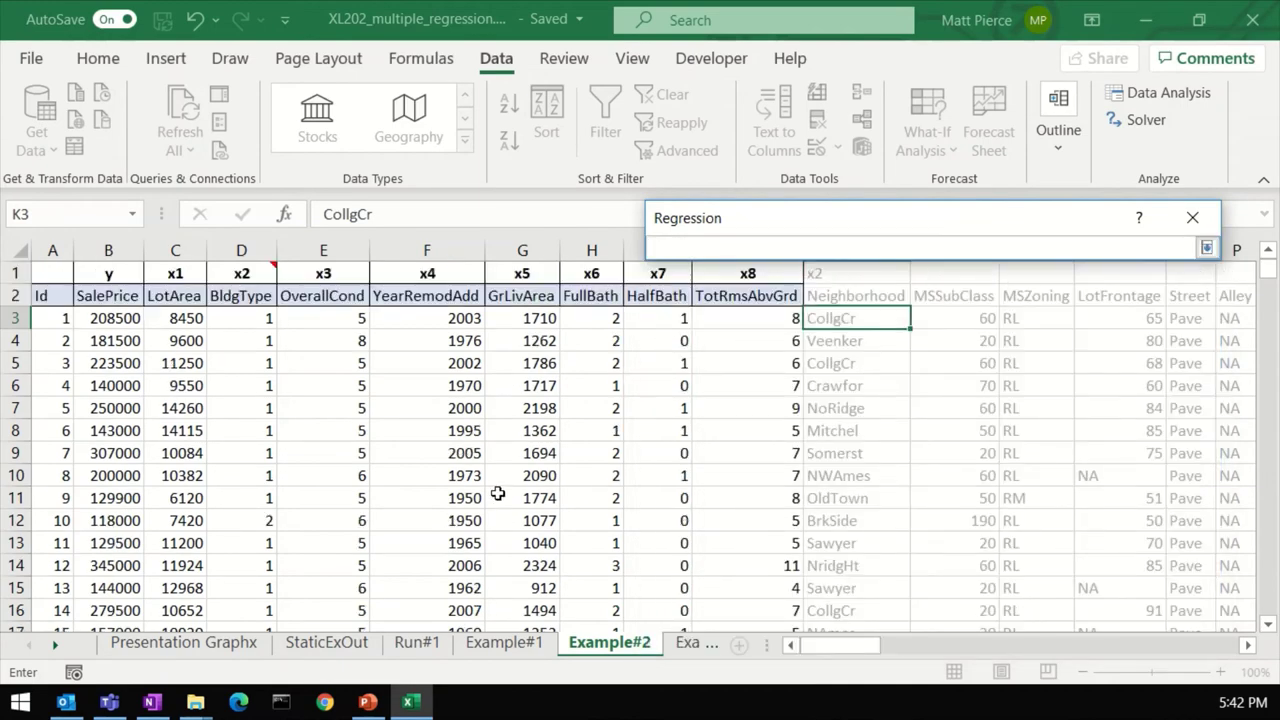
{"action": "left_click", "coordinate": [103, 297]}
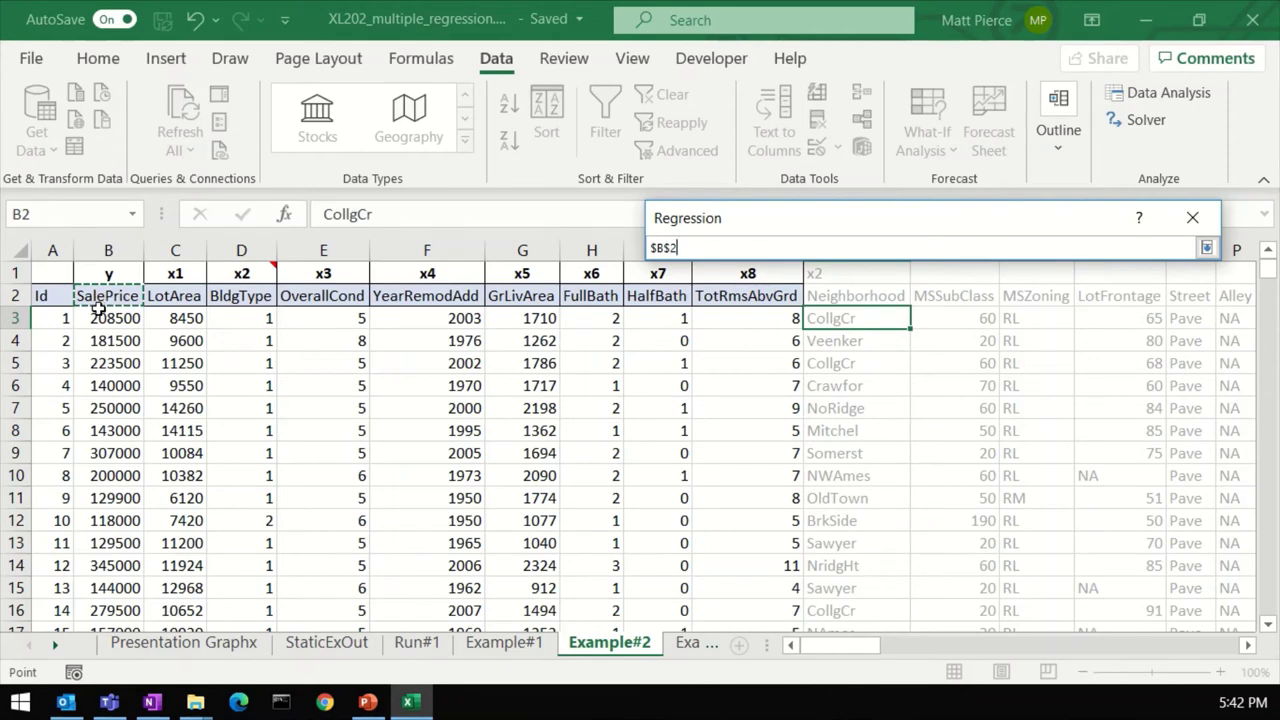
{"action": "key", "text": "ctrl+shift+Down"}
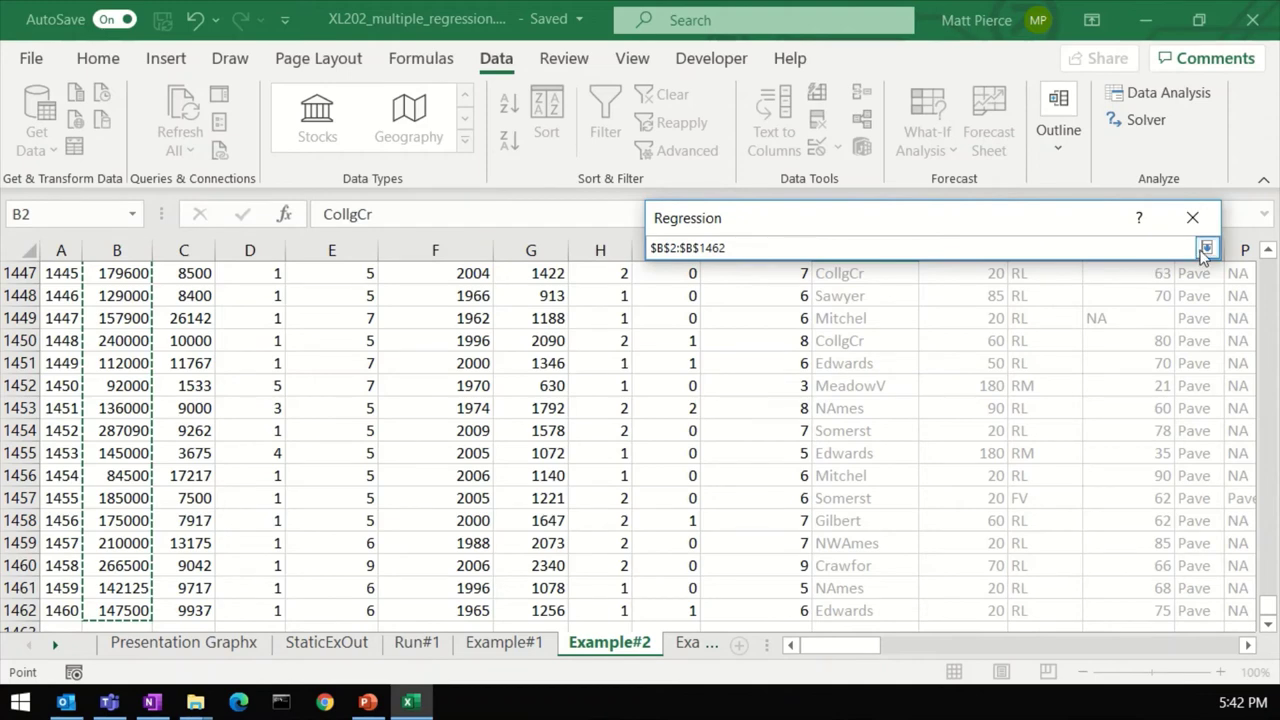
{"action": "left_click", "coordinate": [1207, 248]}
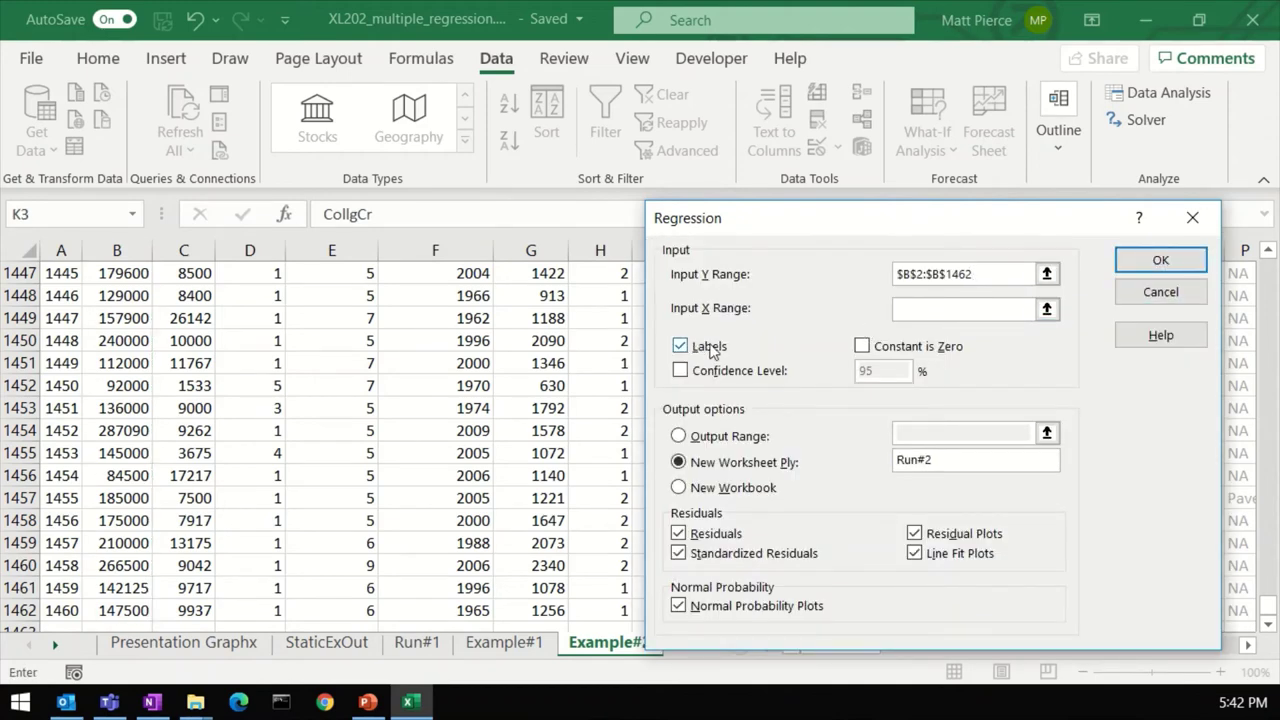
- Set the Input X Range to $C$2:$J$1462, covering LotArea through TotRmsAbvGrd with headers, and run the regression
{"action": "left_click", "coordinate": [1047, 310]}
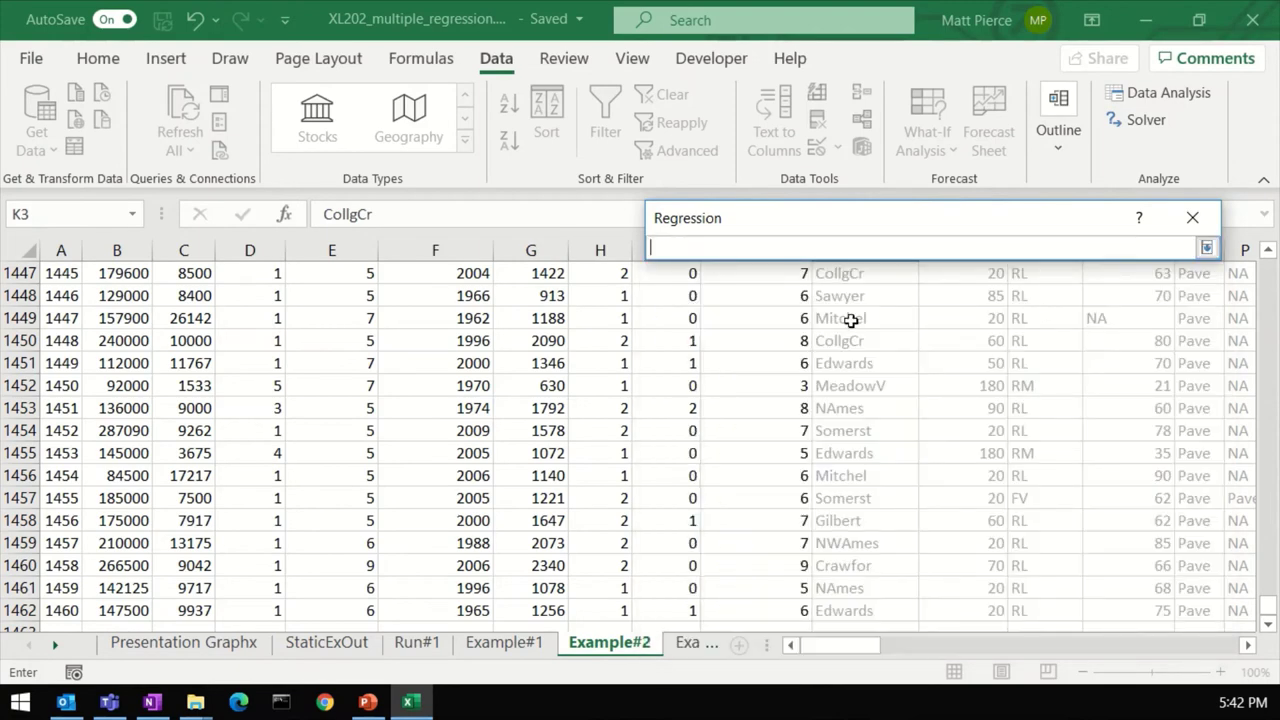
{"action": "scroll", "coordinate": [375, 385], "scroll_direction": "up", "scroll_amount": 6}
{"action": "scroll", "coordinate": [383, 400], "scroll_direction": "up", "scroll_amount": 2}
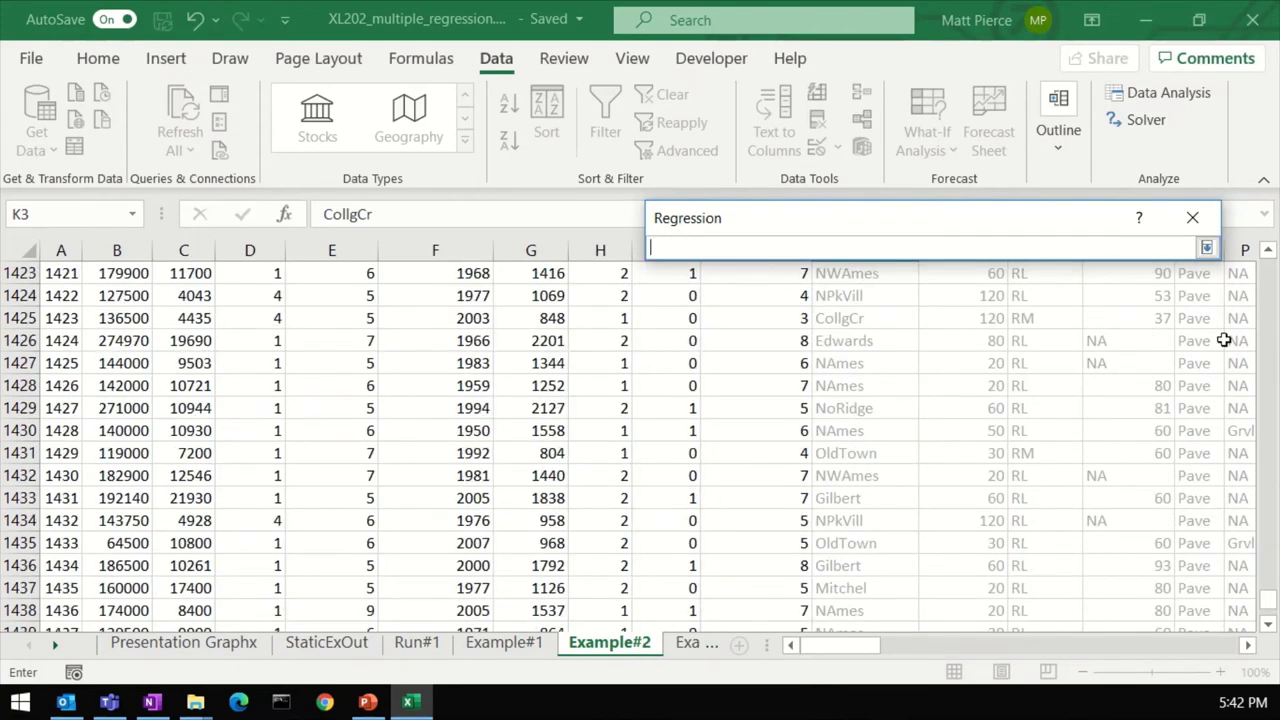
{"action": "left_click_drag", "start_coordinate": [1268, 600], "coordinate": [1270, 268]}
{"action": "left_click", "coordinate": [178, 275]}
{"action": "key", "text": "shift+Right"}
{"action": "key", "text": "shift+Right"}
{"action": "key", "text": "shift+Right"}
{"action": "key", "text": "shift+Right"}
{"action": "key", "text": "shift+Right"}
{"action": "key", "text": "shift+Right"}
{"action": "key", "text": "shift+Right"}
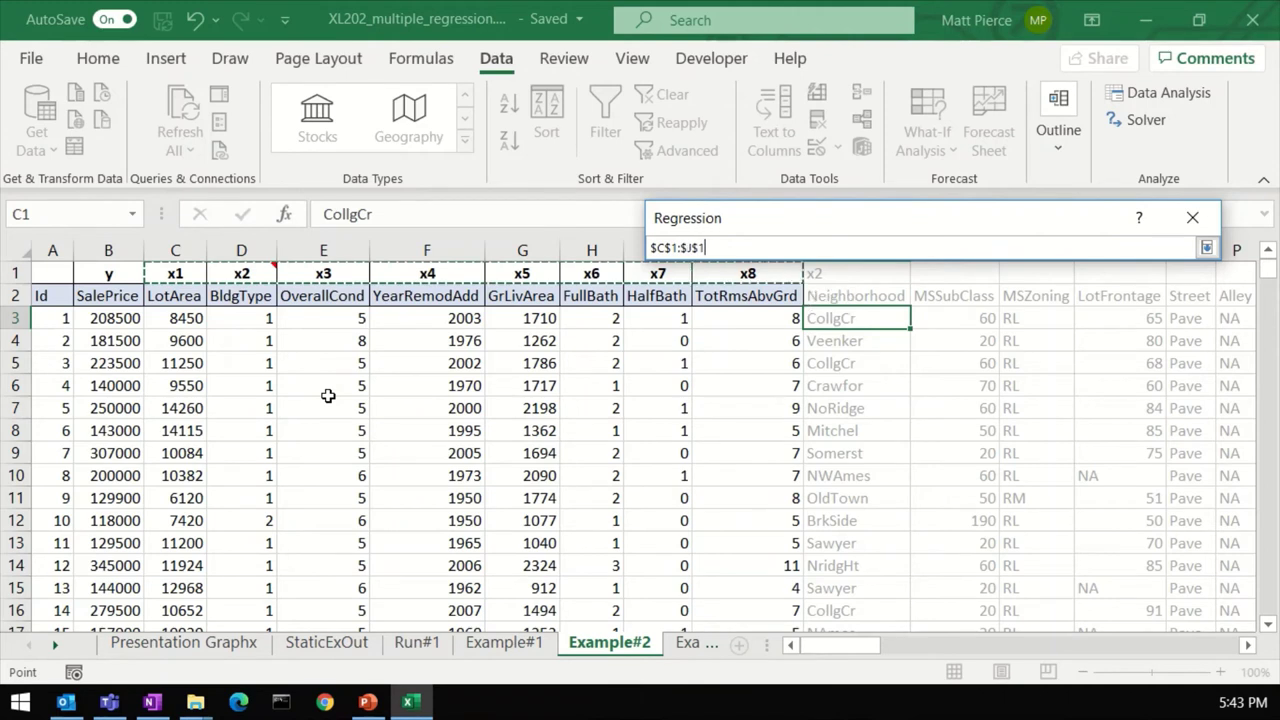
{"action": "key", "text": "Down"}
{"action": "key", "text": "shift+Right"}
{"action": "key", "text": "shift+Right"}
{"action": "key", "text": "shift+Right"}
{"action": "key", "text": "shift+Right"}
{"action": "key", "text": "shift+Right"}
{"action": "key", "text": "shift+Right"}
{"action": "key", "text": "shift+Right"}
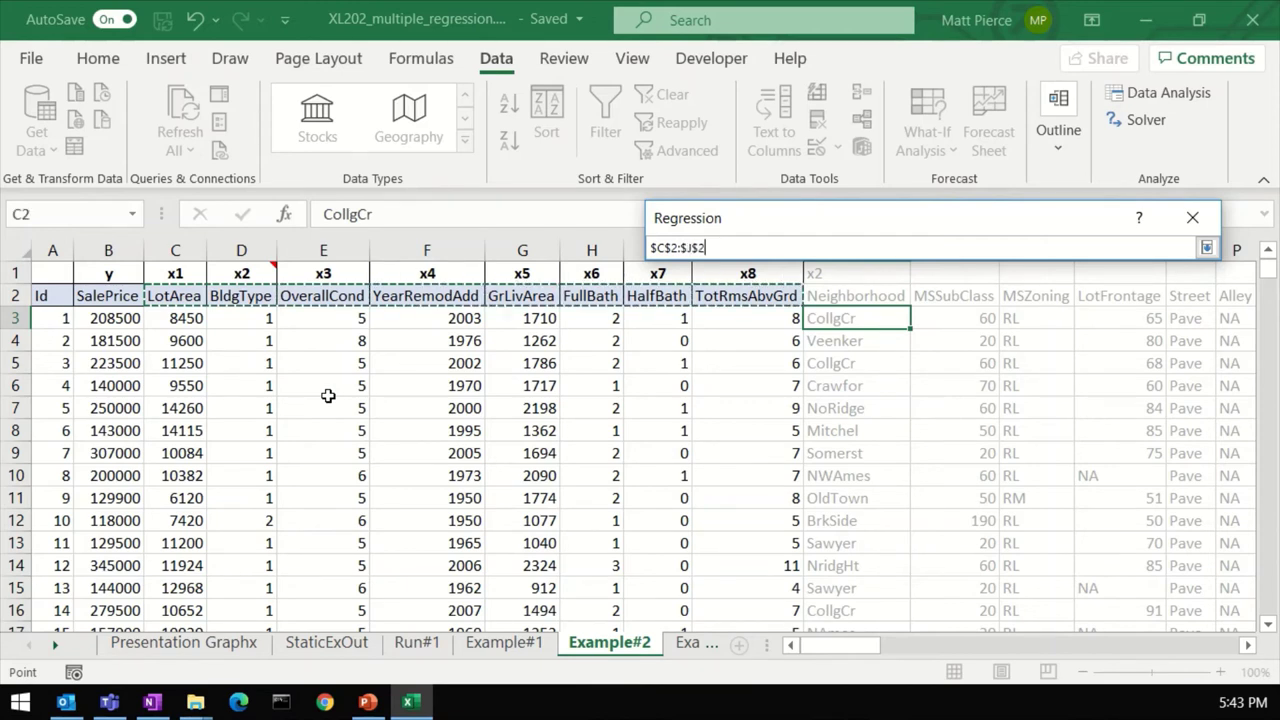
{"action": "key", "text": "ctrl+shift+Down"}
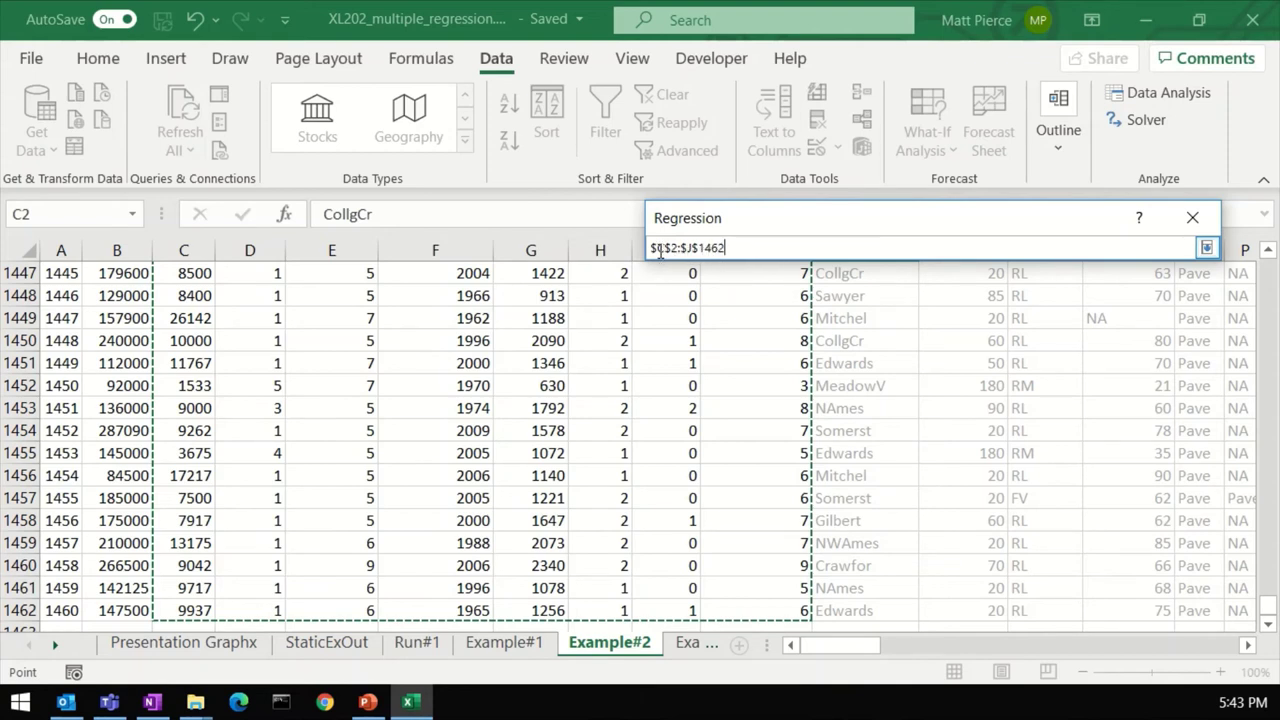
{"action": "left_click", "coordinate": [1207, 247]}
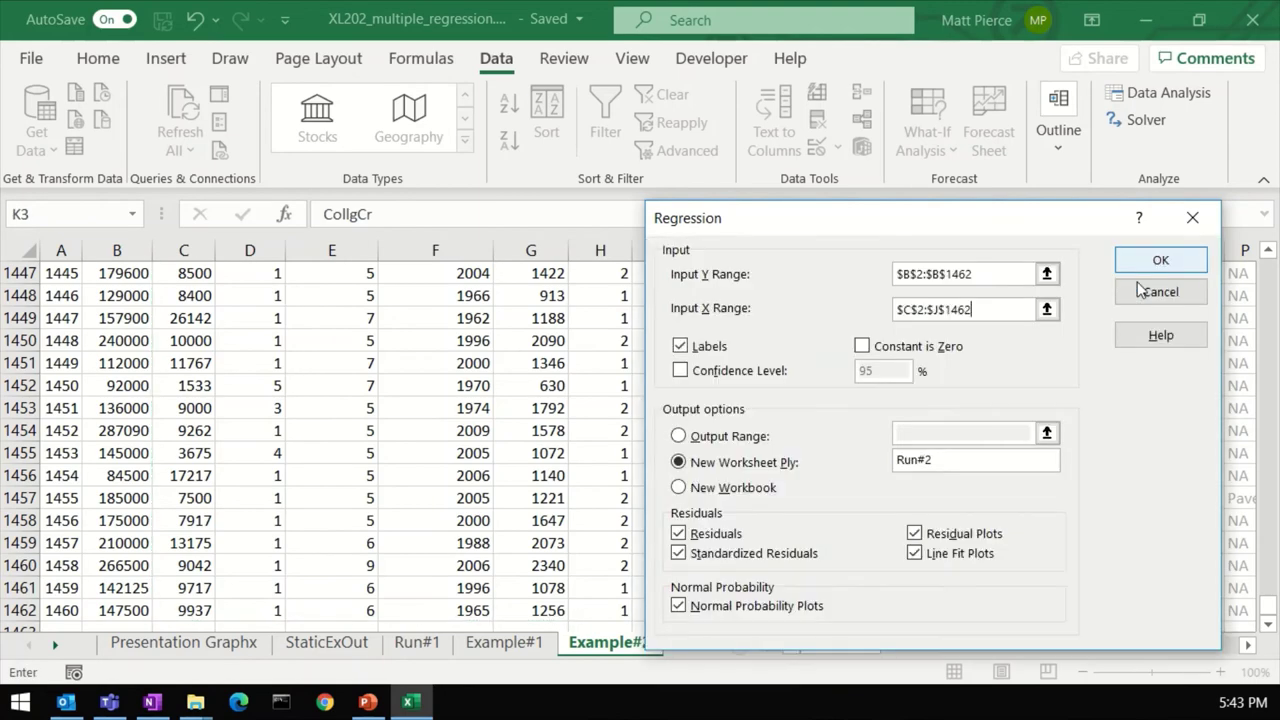
{"action": "left_click", "coordinate": [1160, 261]}
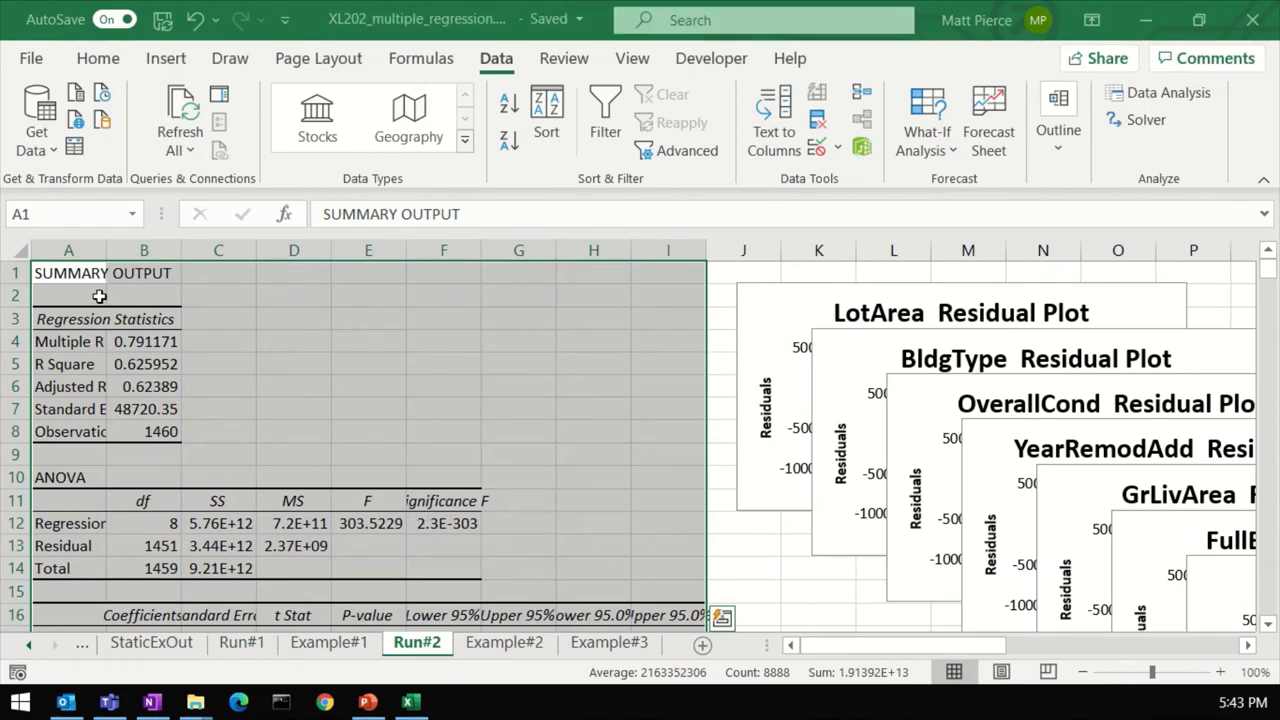
- Fill all cells of the Run#2 worksheet with white
{"action": "left_click", "coordinate": [19, 253]}
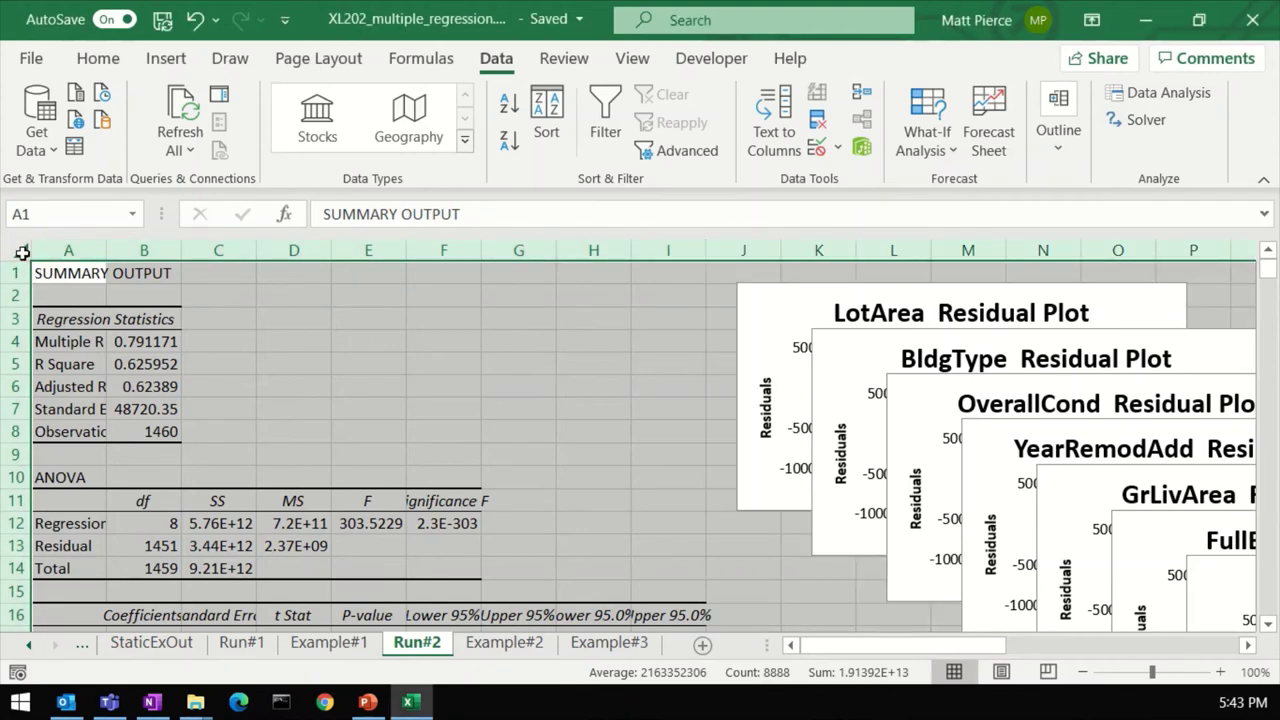
{"action": "left_click", "coordinate": [99, 58]}
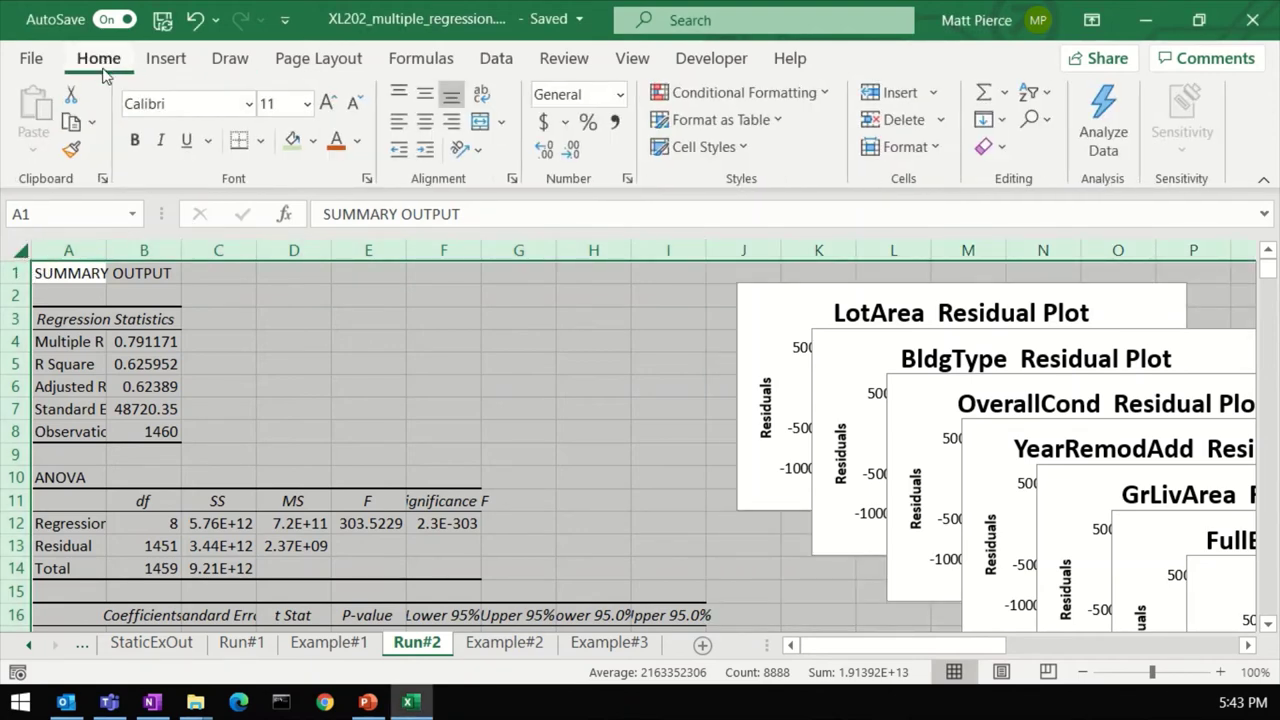
{"action": "left_click", "coordinate": [313, 140]}
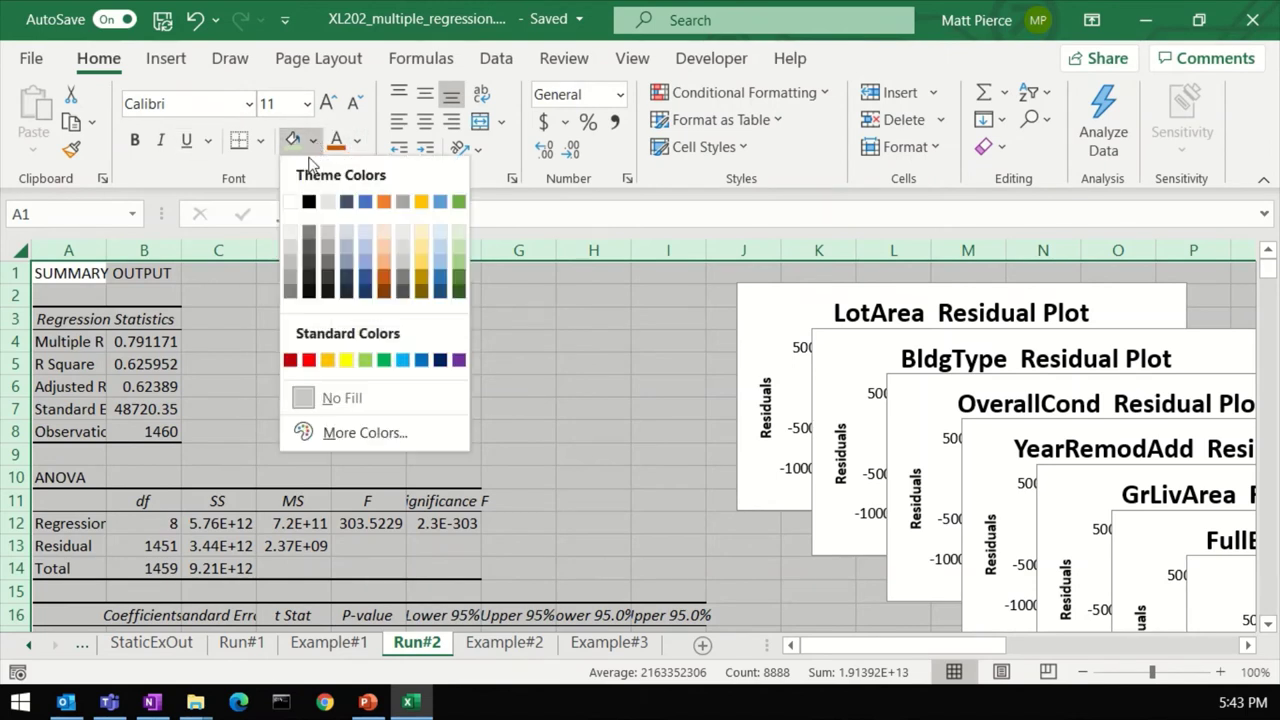
{"action": "left_click", "coordinate": [297, 200]}
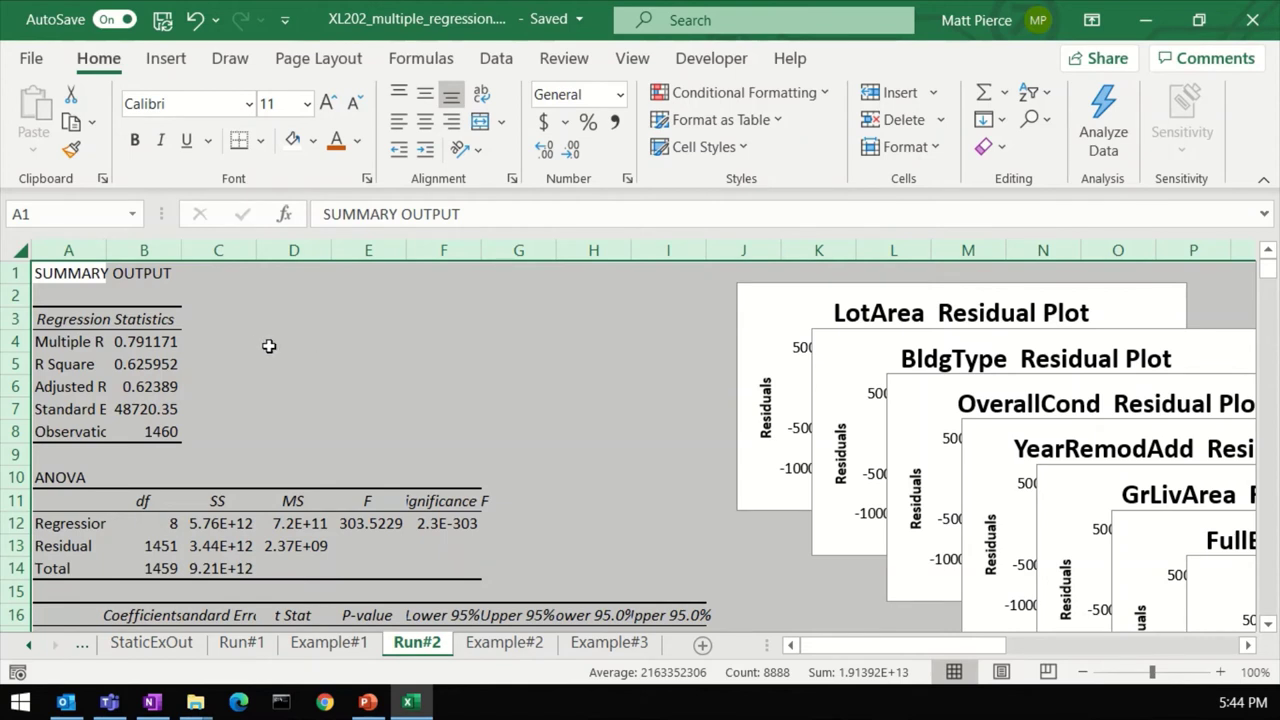
- Autofit columns A through I to their contents, and narrow columns A and B slightly
{"action": "left_click", "coordinate": [62, 251]}
{"action": "left_click_drag", "start_coordinate": [62, 251], "coordinate": [633, 267]}
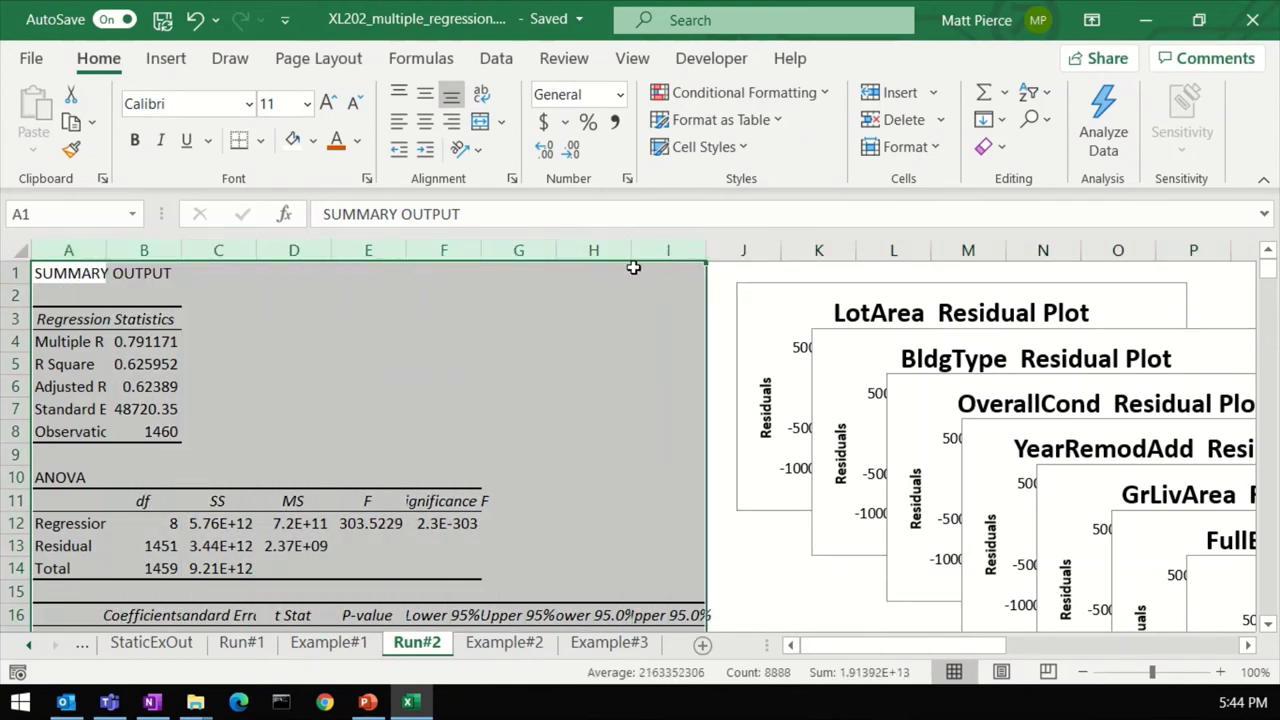
{"action": "double_click", "coordinate": [106, 251]}
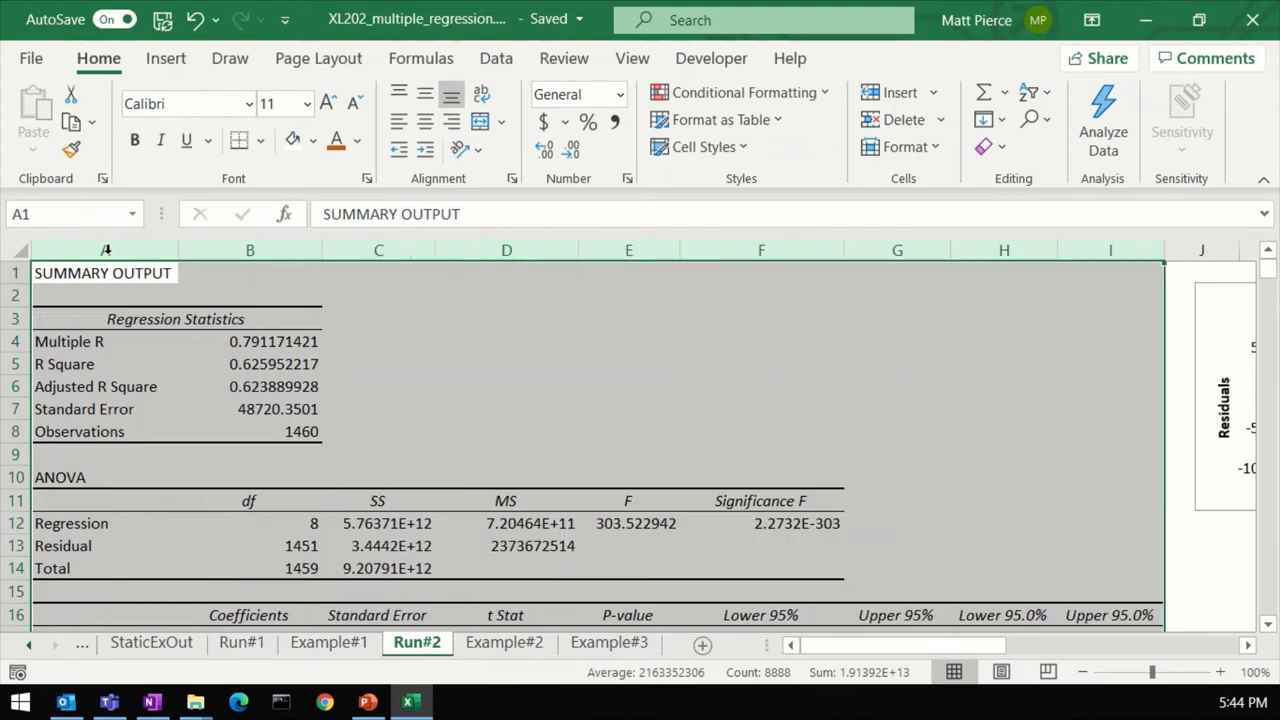
{"action": "left_click", "coordinate": [204, 336]}
{"action": "left_click_drag", "start_coordinate": [178, 251], "coordinate": [151, 253]}
{"action": "left_click_drag", "start_coordinate": [295, 251], "coordinate": [257, 252]}
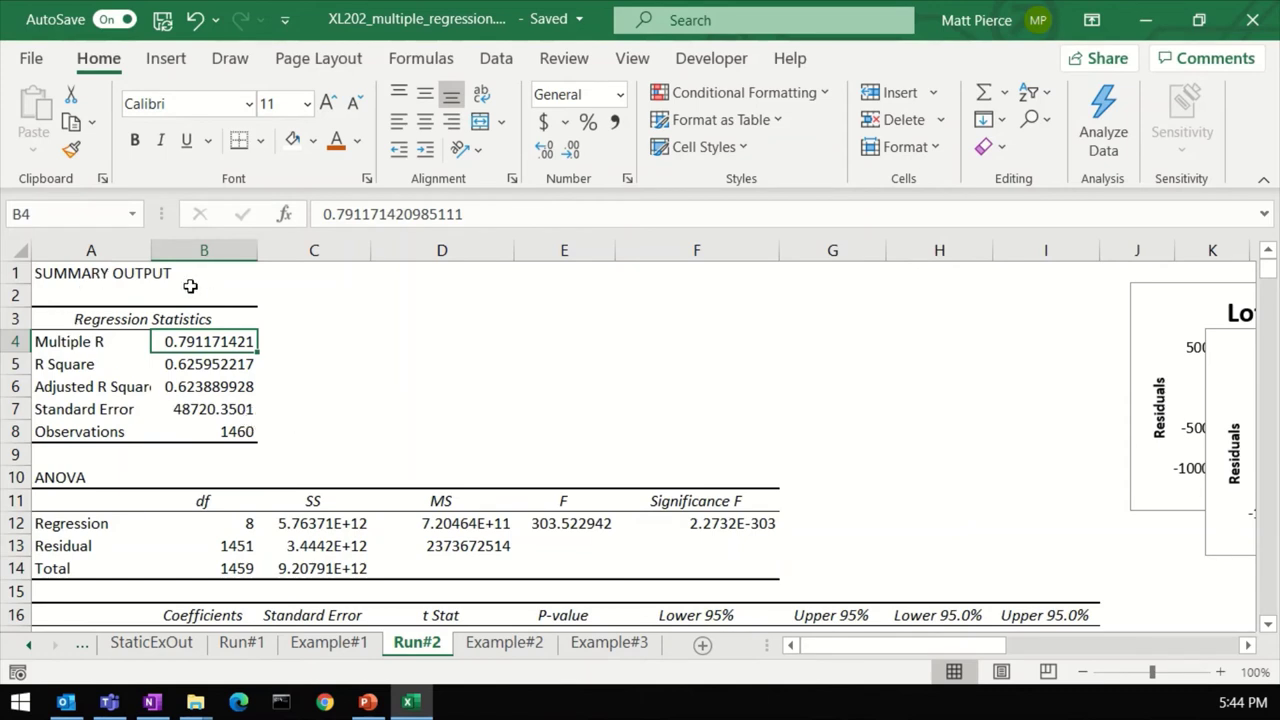
- Examine Multiple R, R Square and Adjusted R Square in Run#2, and review the predictor columns LotArea and GrLivArea in Example#2
{"action": "left_click_drag", "start_coordinate": [100, 342], "coordinate": [215, 362]}
{"action": "left_click", "coordinate": [90, 387]}
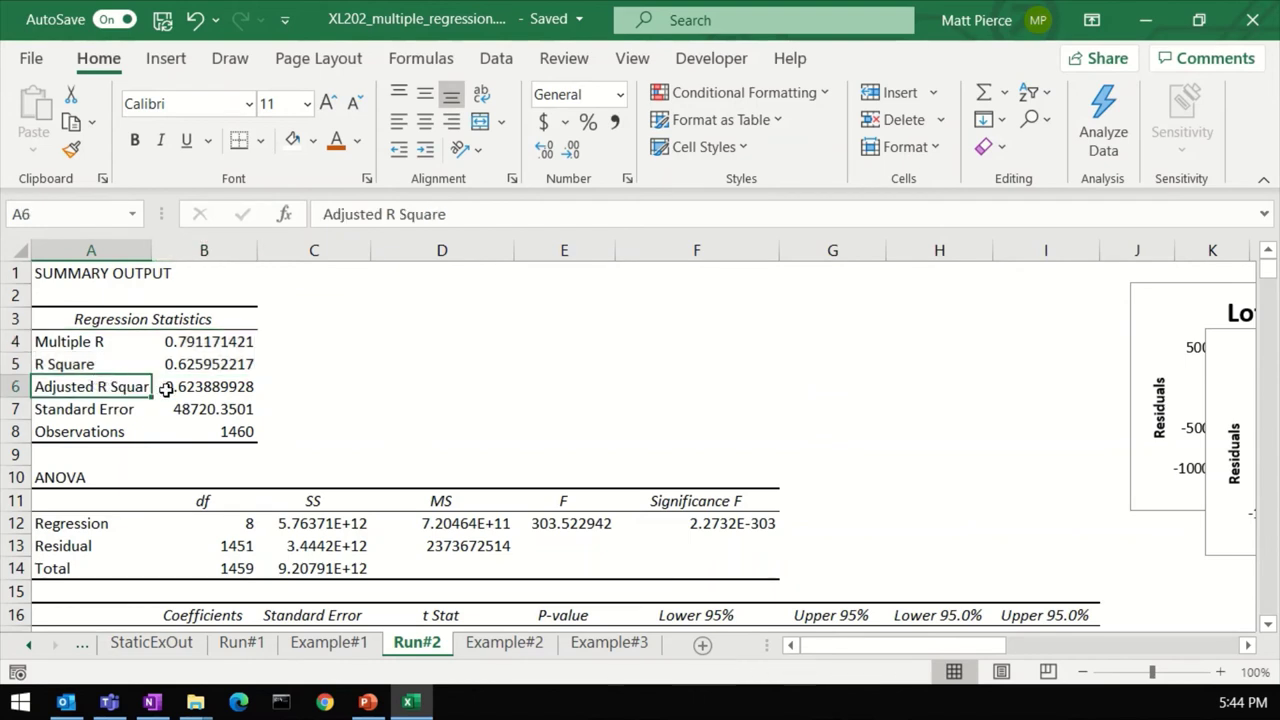
{"action": "left_click", "coordinate": [210, 389]}
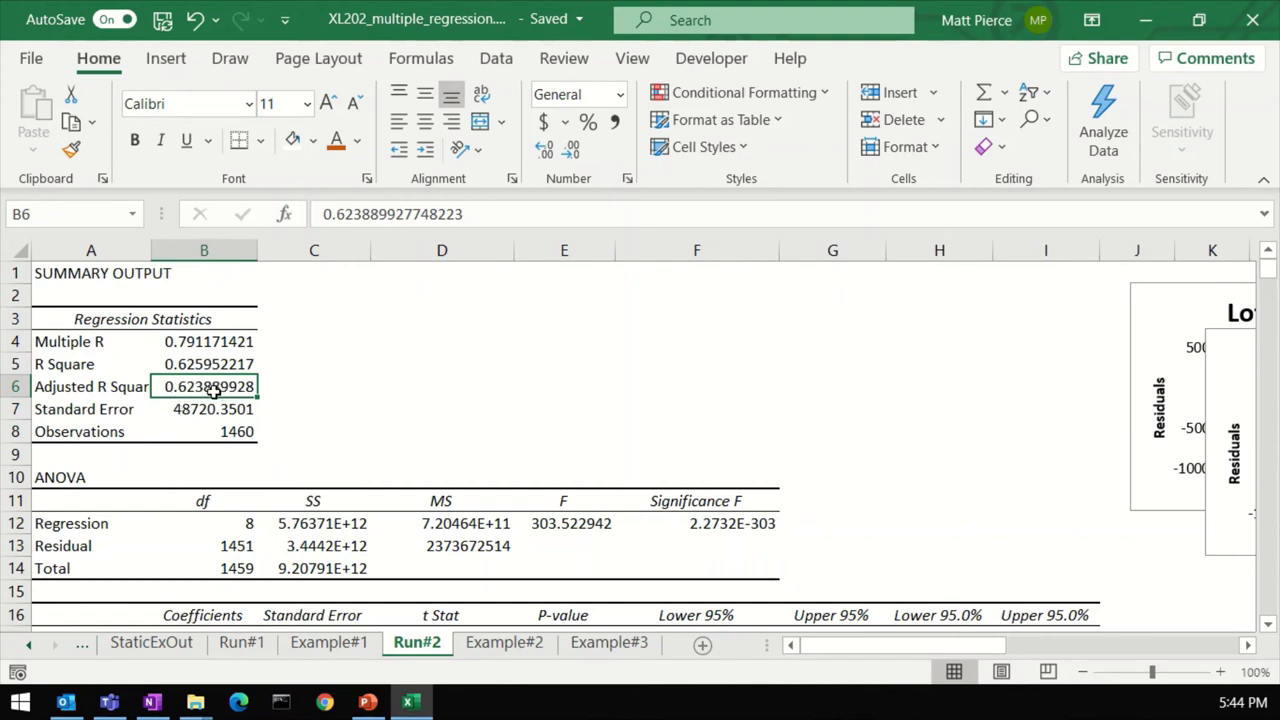
{"action": "left_click", "coordinate": [505, 646]}
{"action": "left_click", "coordinate": [478, 498]}
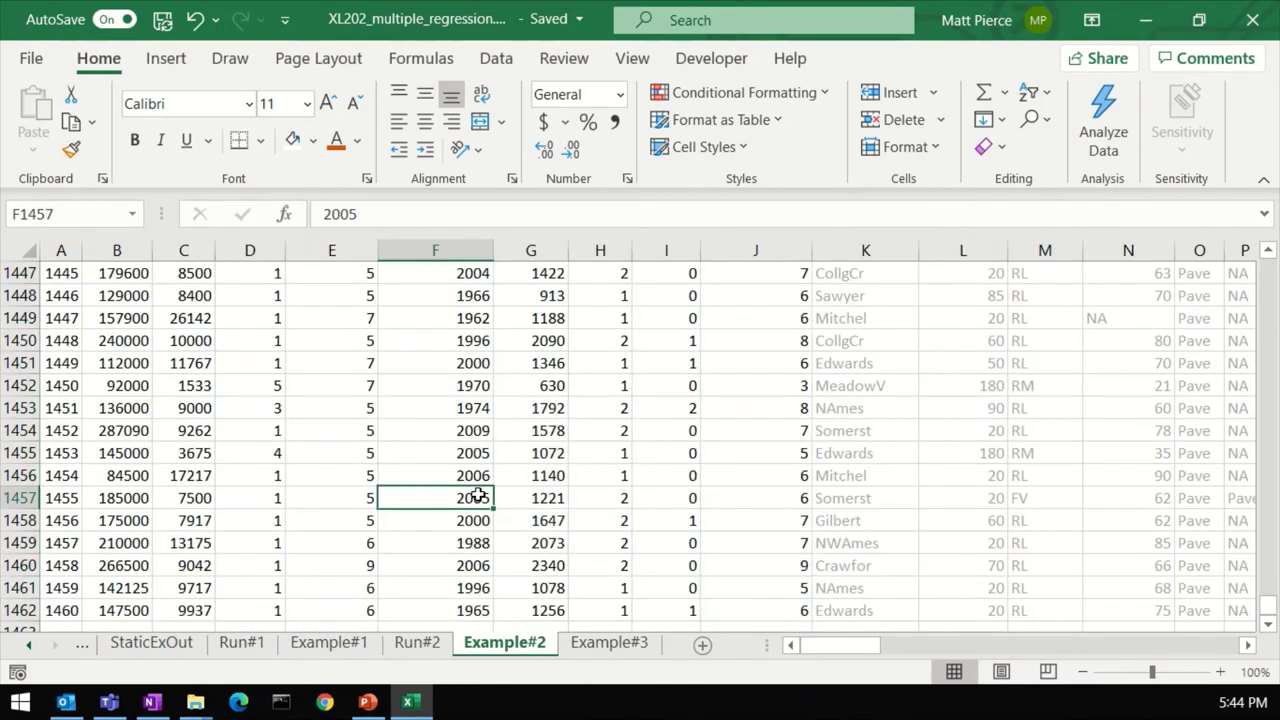
{"action": "key", "text": "ctrl+Up"}
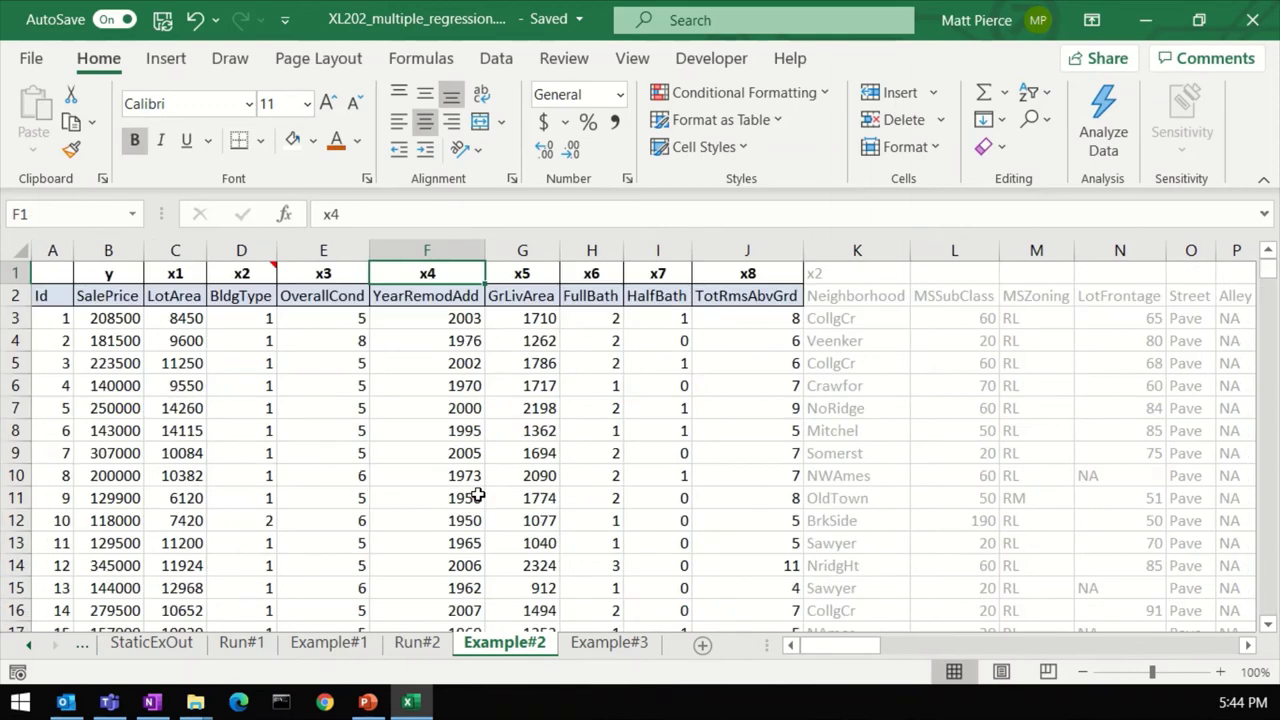
{"action": "left_click", "coordinate": [175, 294]}
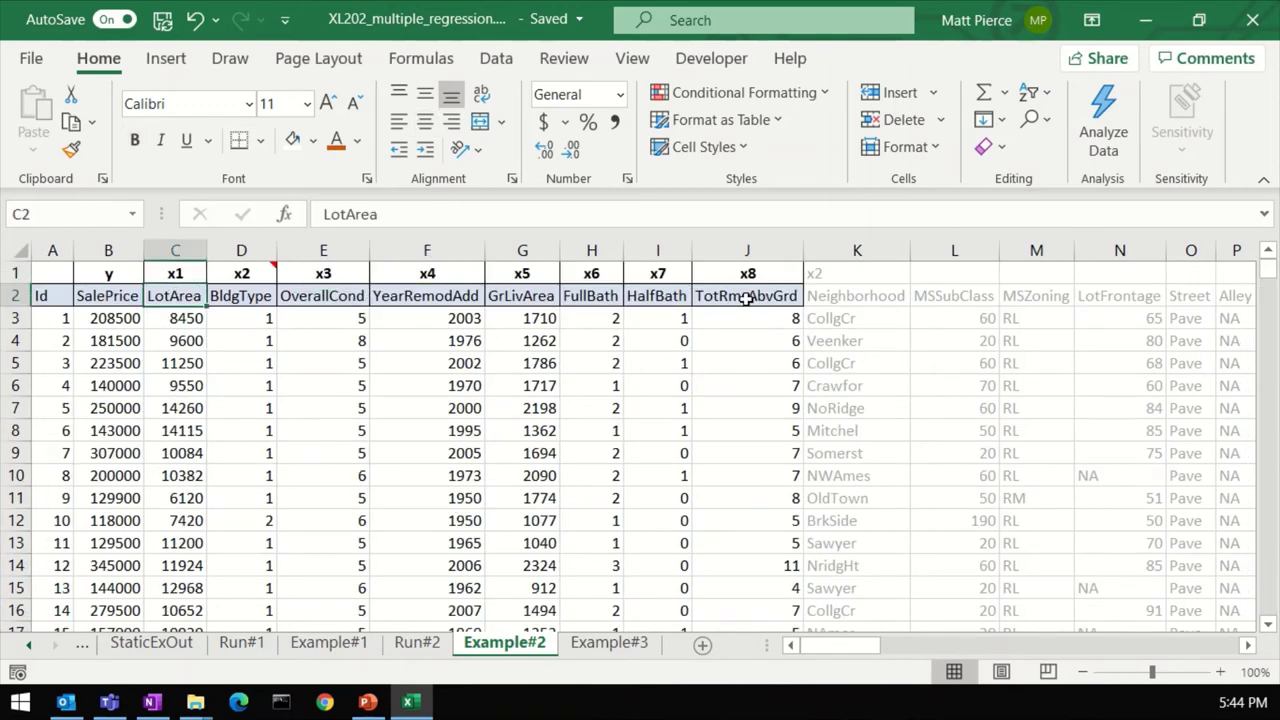
{"action": "left_click", "coordinate": [176, 252]}
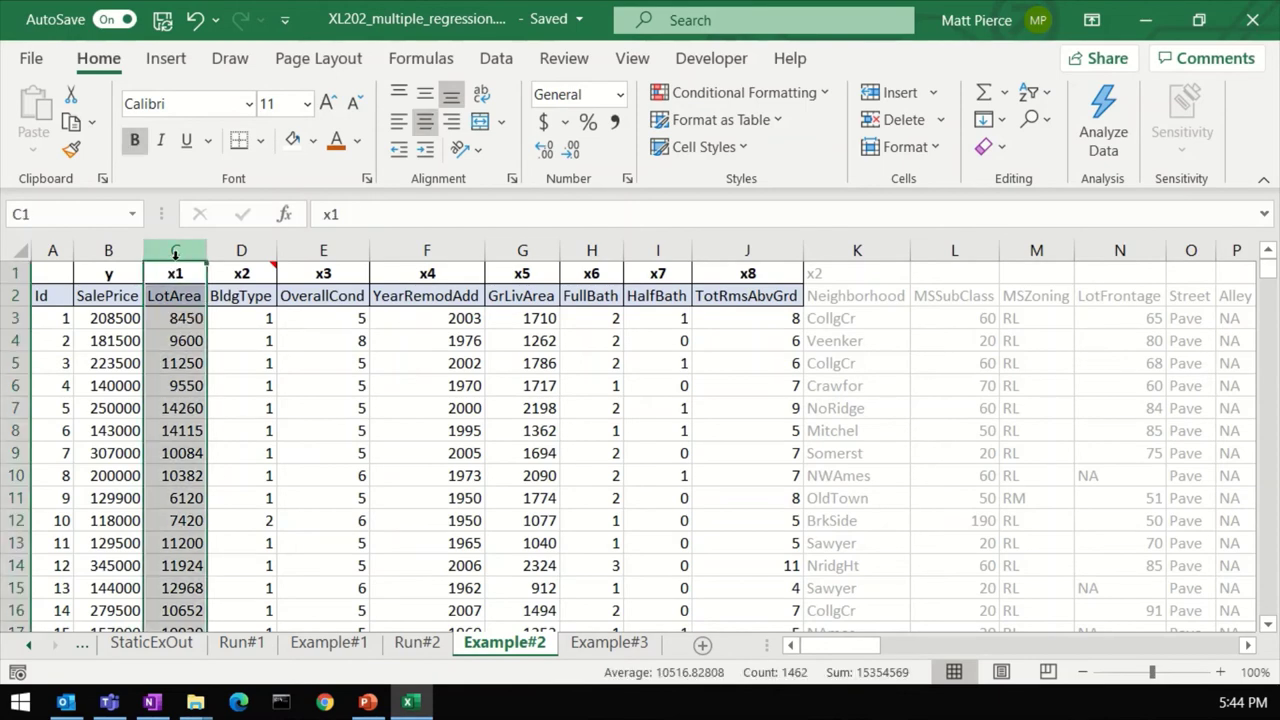
{"action": "left_click", "coordinate": [521, 252]}
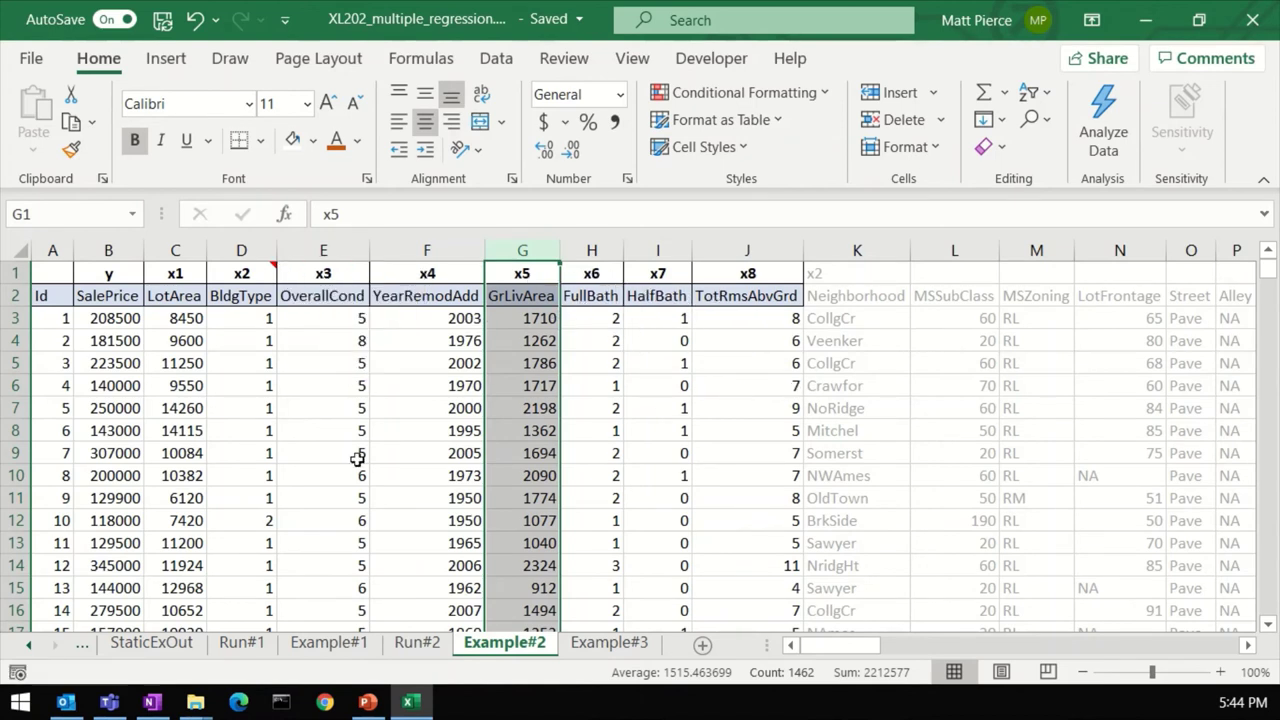
- Highlight the Adjusted R Square value in Run#2 with a light red custom fill
{"action": "left_click", "coordinate": [417, 643]}
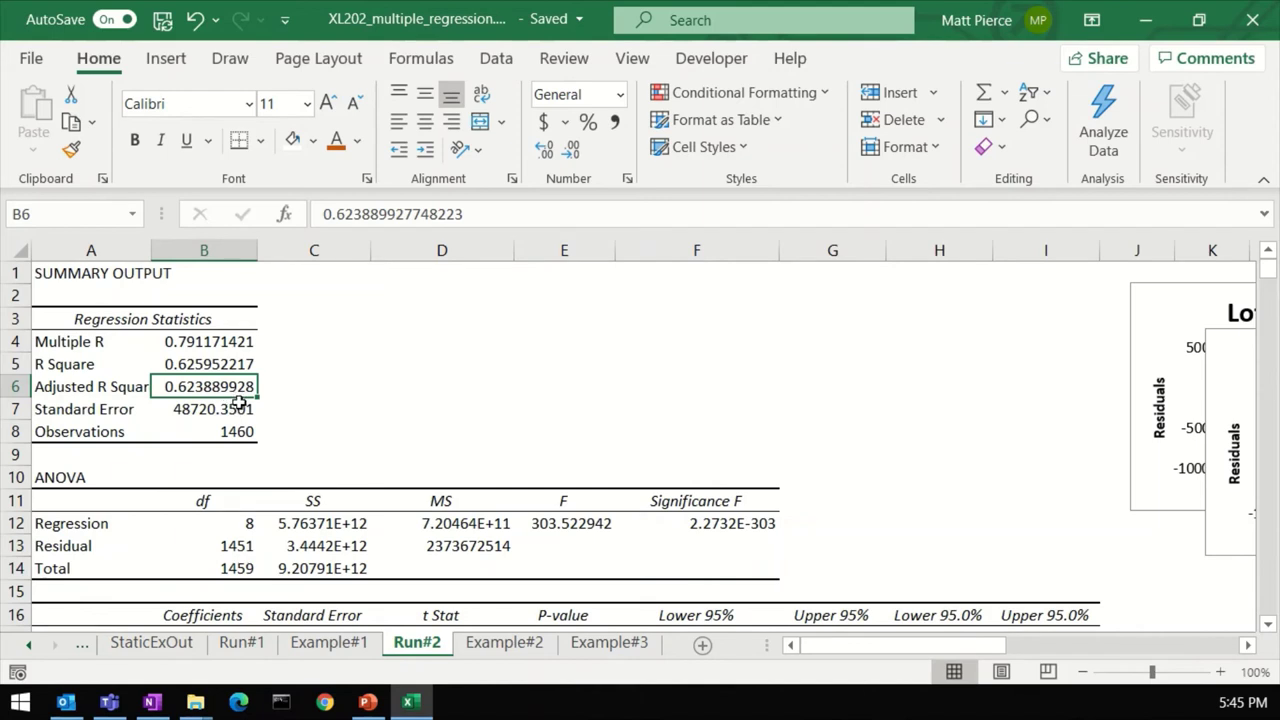
{"action": "left_click", "coordinate": [313, 140]}
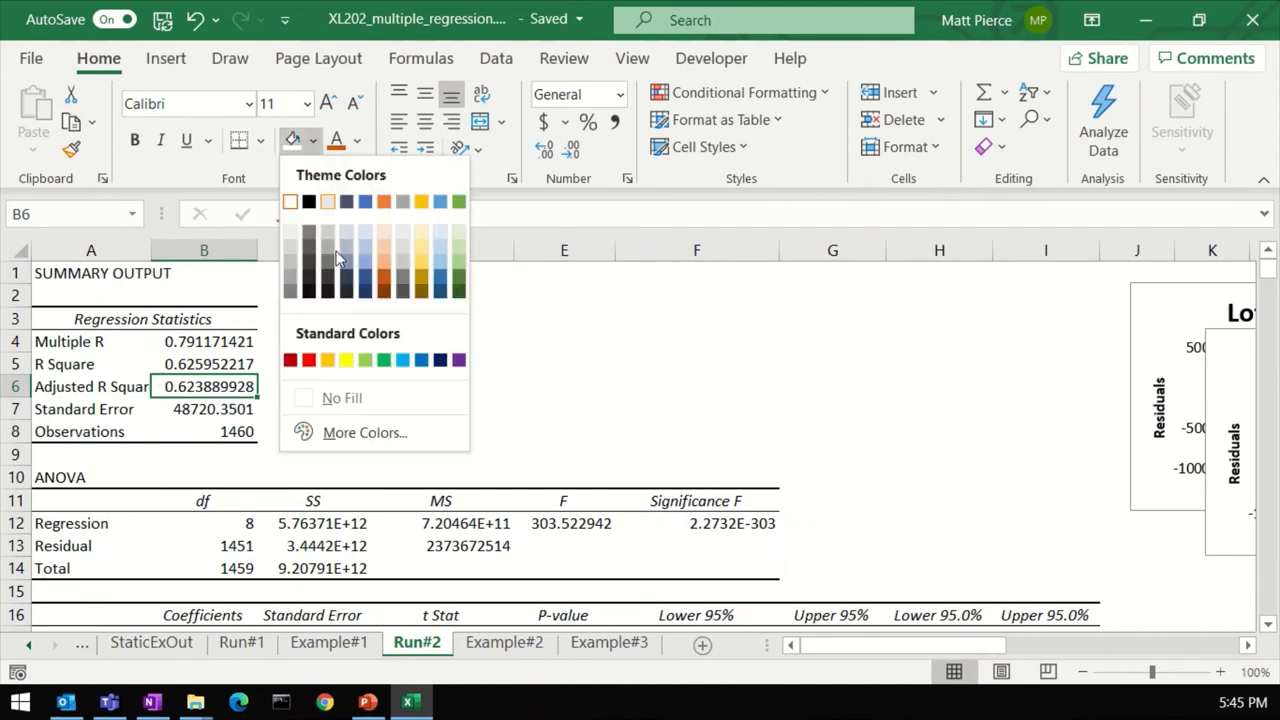
{"action": "left_click", "coordinate": [358, 432]}
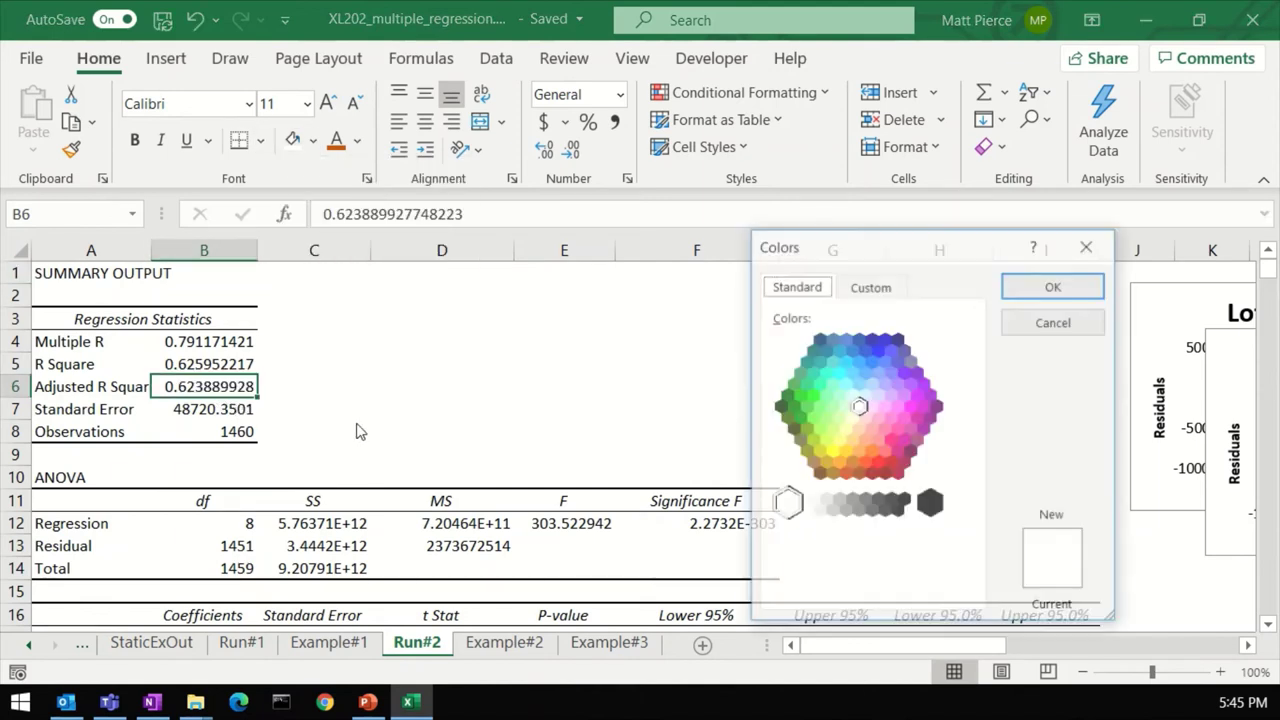
{"action": "left_click", "coordinate": [868, 426]}
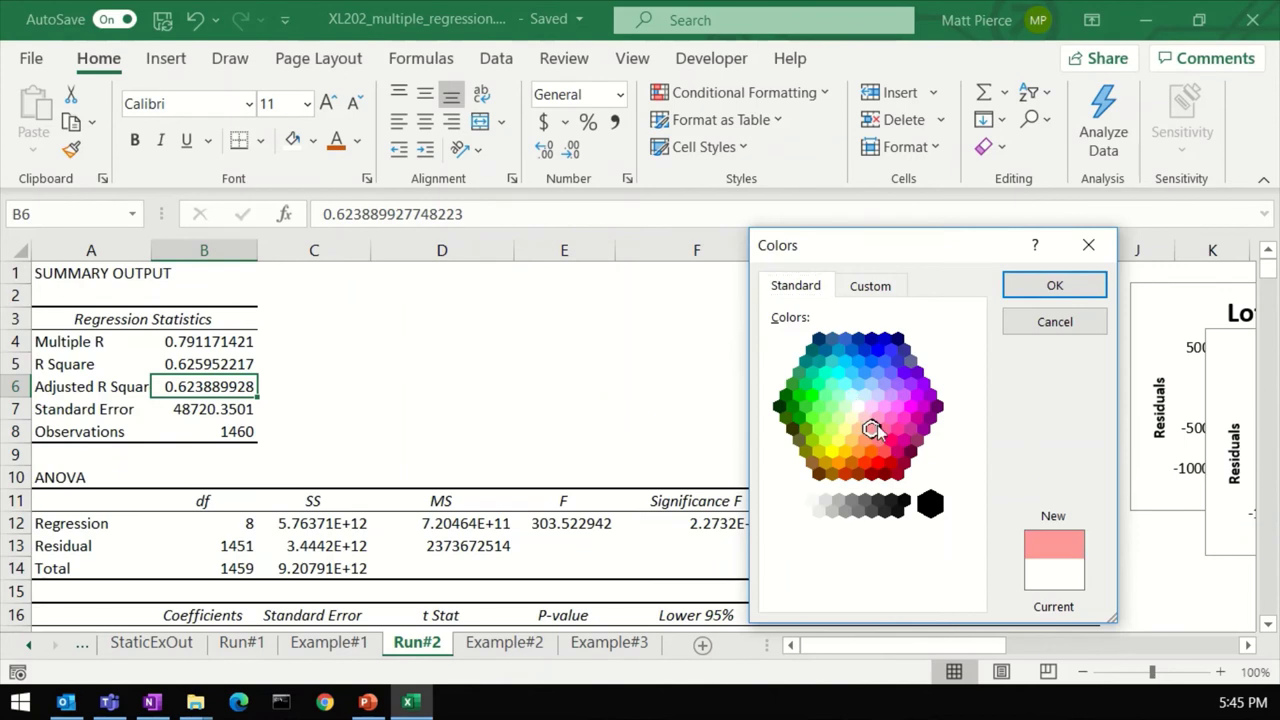
{"action": "left_click", "coordinate": [1054, 290]}
{"action": "left_click", "coordinate": [226, 409]}
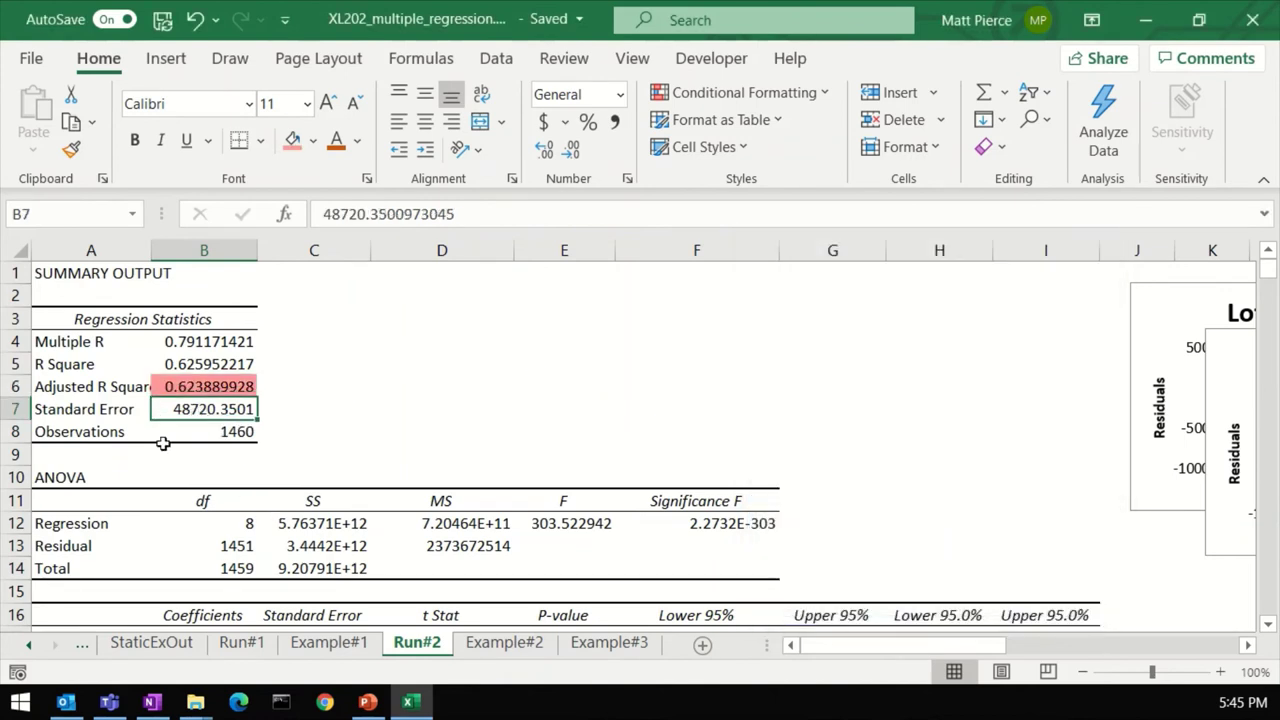
- In the ANOVA table, fill the F value with the lightest green and the Significance F value with a medium green
{"action": "scroll", "coordinate": [345, 498], "scroll_direction": "down", "scroll_amount": 2}
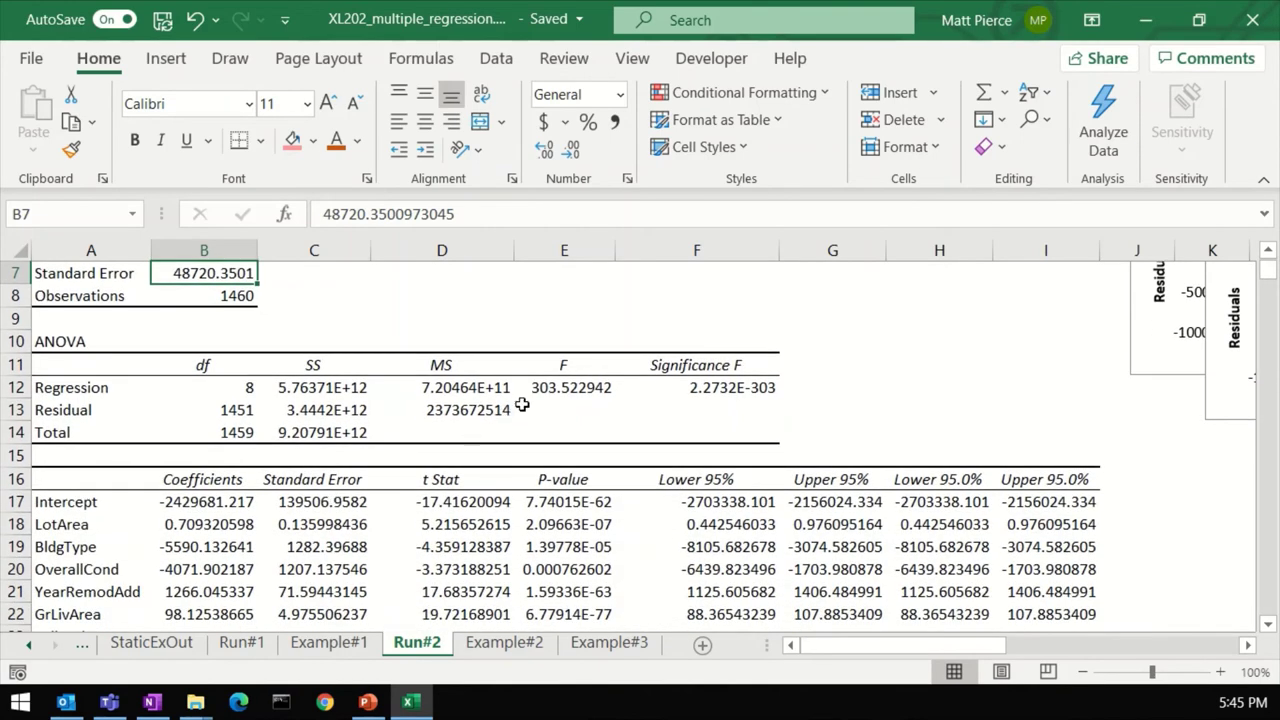
{"action": "left_click", "coordinate": [570, 391]}
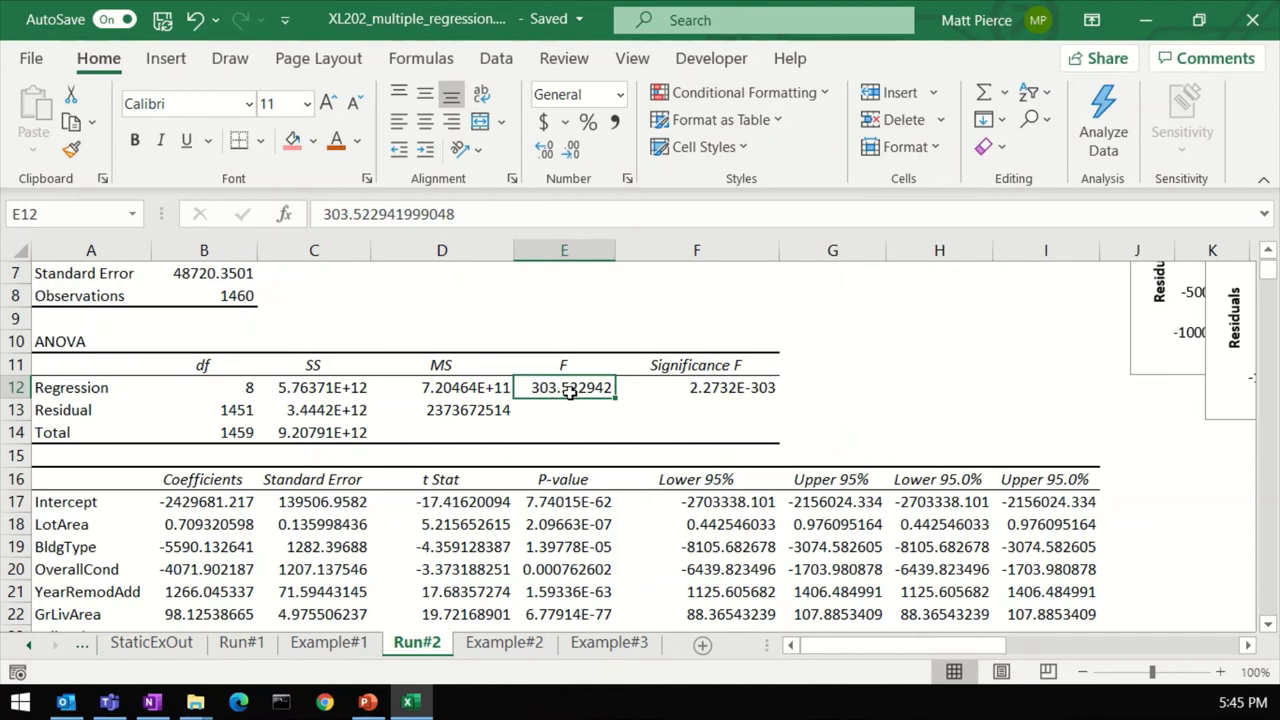
{"action": "left_click", "coordinate": [312, 140]}
{"action": "left_click", "coordinate": [459, 236]}
{"action": "left_click", "coordinate": [750, 397]}
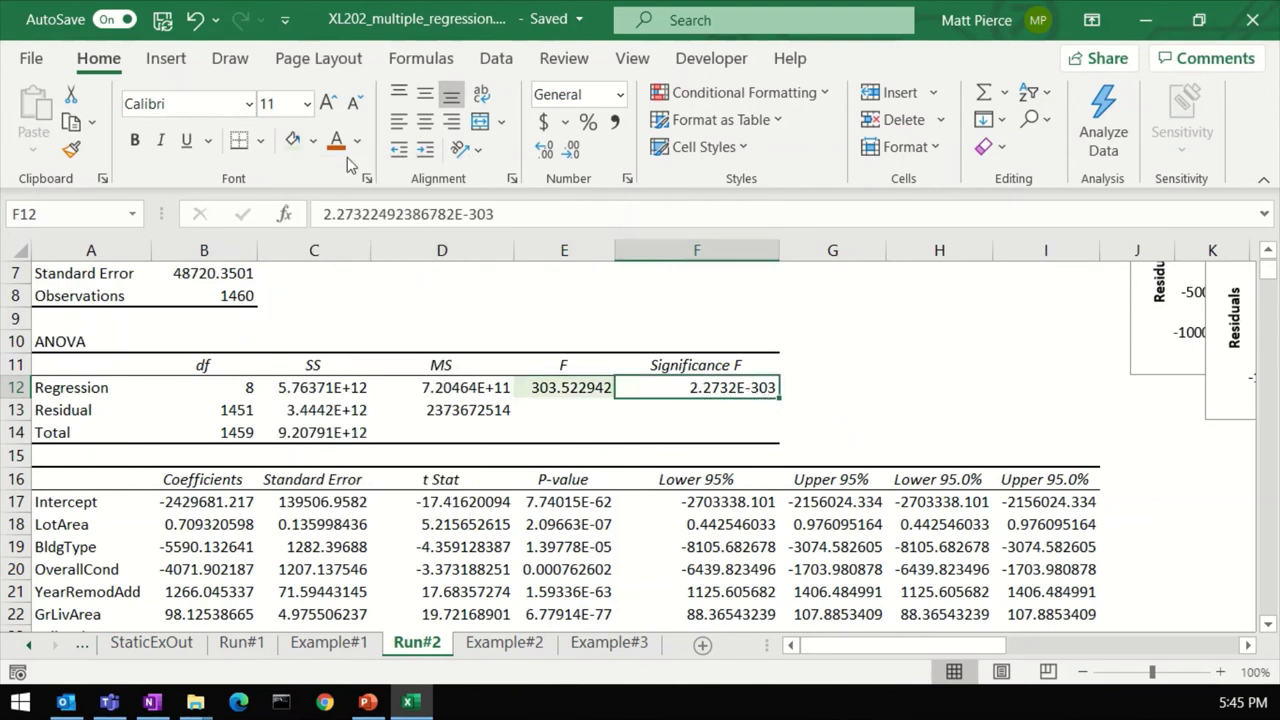
{"action": "left_click", "coordinate": [312, 140]}
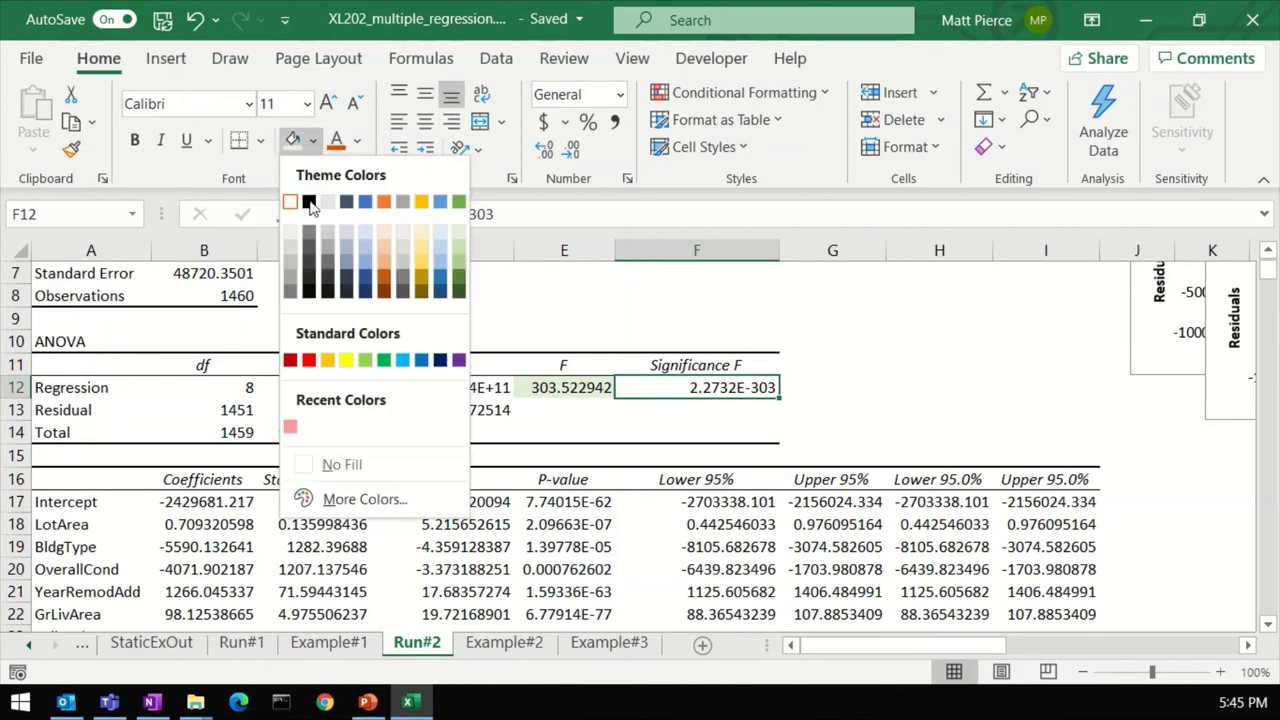
{"action": "left_click", "coordinate": [459, 267]}
- Examine the regression coefficients for the intercept and each predictor from LotArea through TotRmsAbvGrd
{"action": "scroll", "coordinate": [490, 513], "scroll_direction": "down", "scroll_amount": 1}
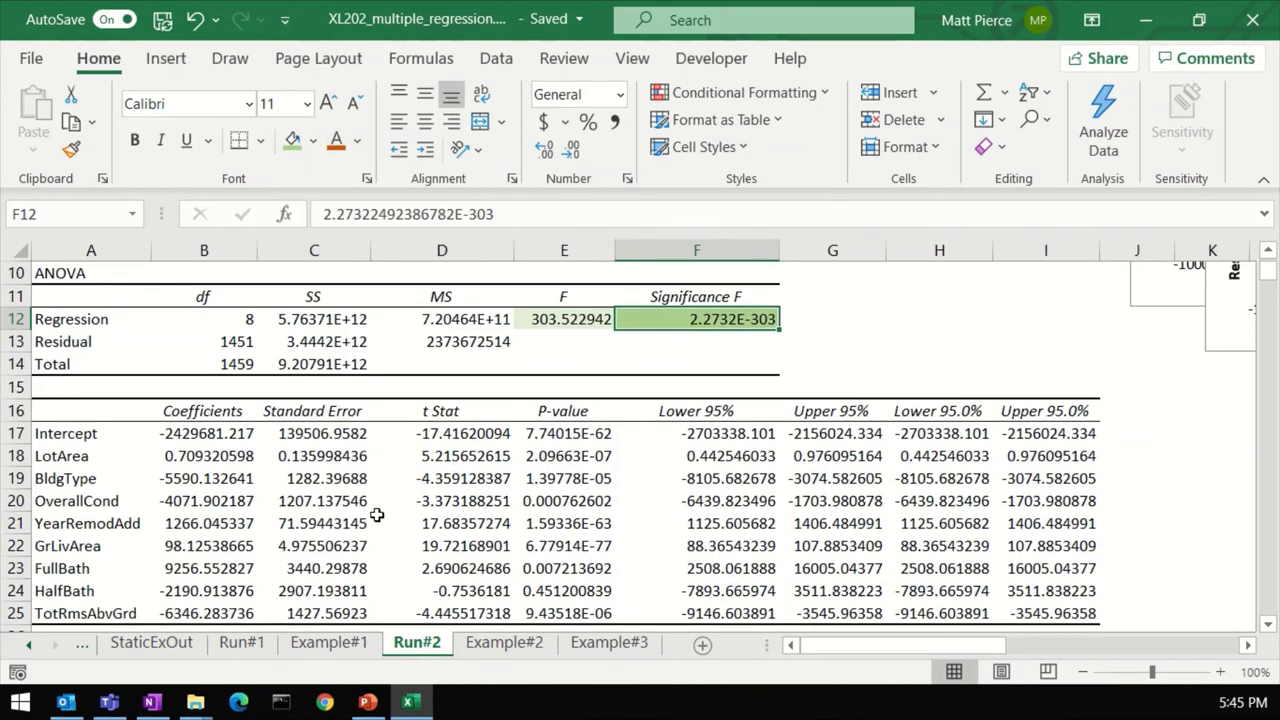
{"action": "left_click_drag", "start_coordinate": [205, 433], "coordinate": [220, 612]}
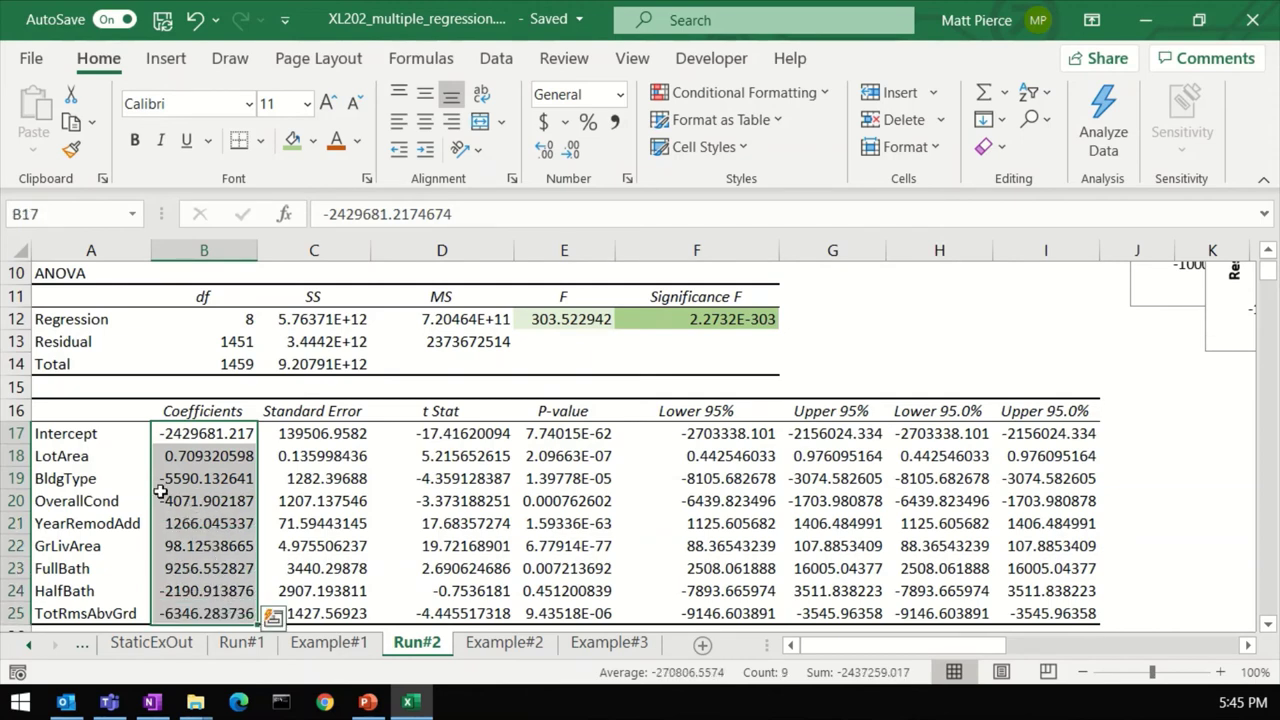
{"action": "scroll", "coordinate": [111, 493], "scroll_direction": "down", "scroll_amount": 1}
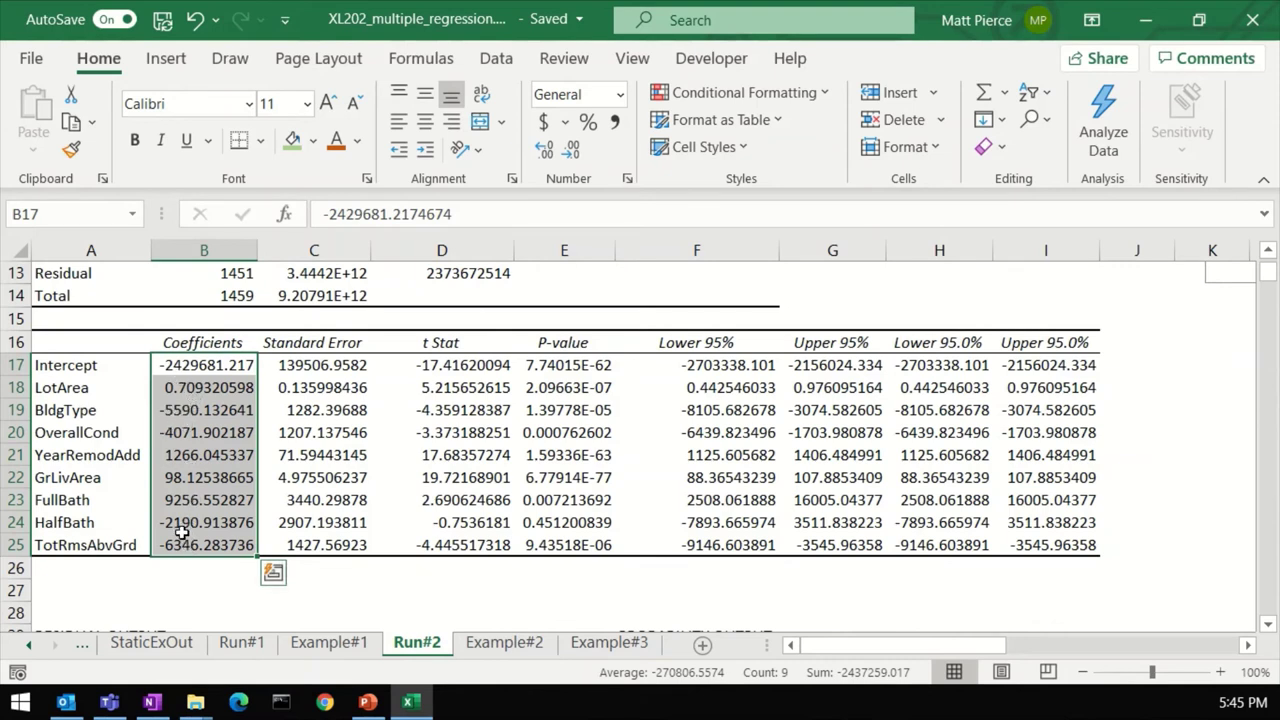
{"action": "scroll", "coordinate": [196, 530], "scroll_direction": "up", "scroll_amount": 3}
{"action": "scroll", "coordinate": [197, 537], "scroll_direction": "up", "scroll_amount": 2}
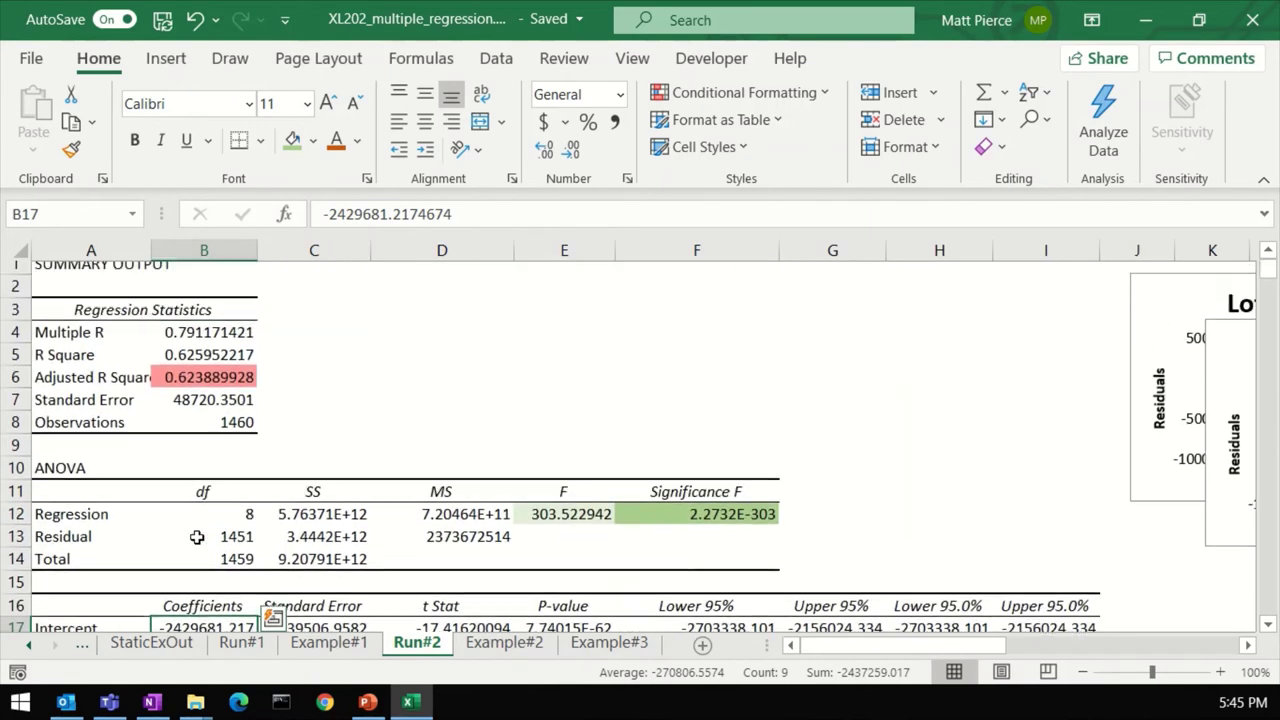
{"action": "scroll", "coordinate": [171, 443], "scroll_direction": "down", "scroll_amount": 4}
{"action": "left_click", "coordinate": [72, 392]}
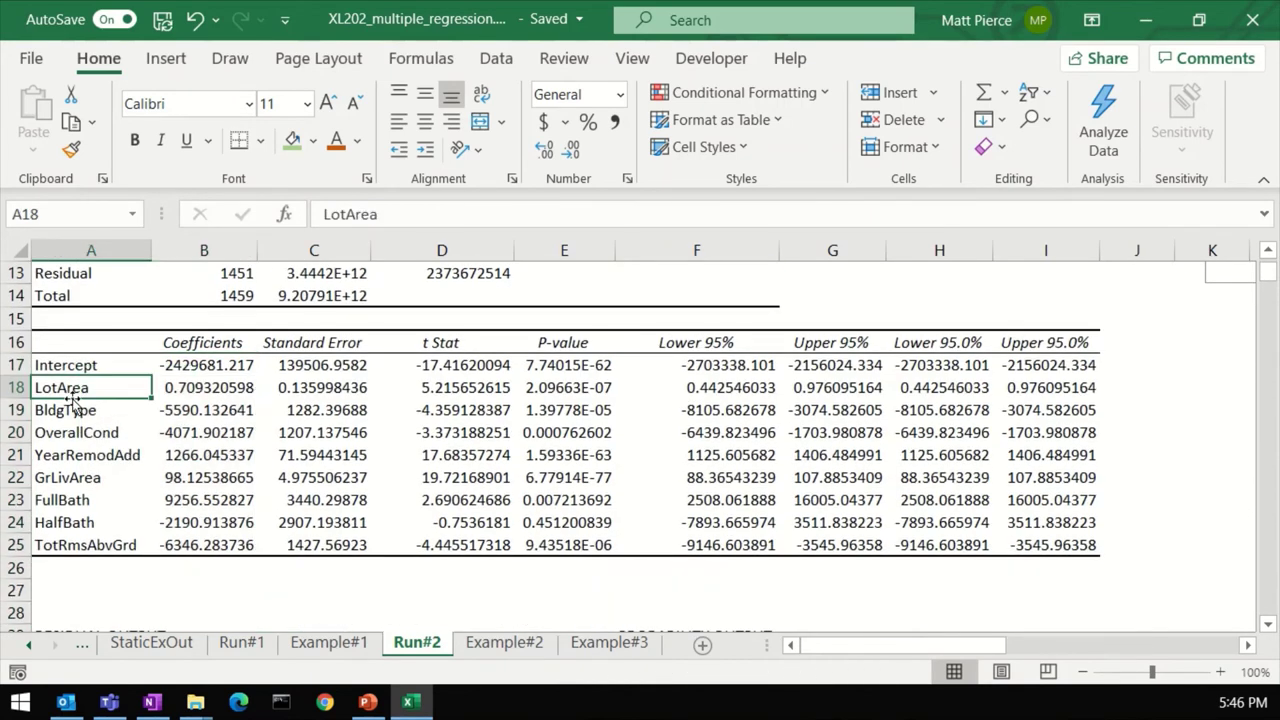
{"action": "left_click", "coordinate": [75, 412]}
{"action": "left_click", "coordinate": [95, 436]}
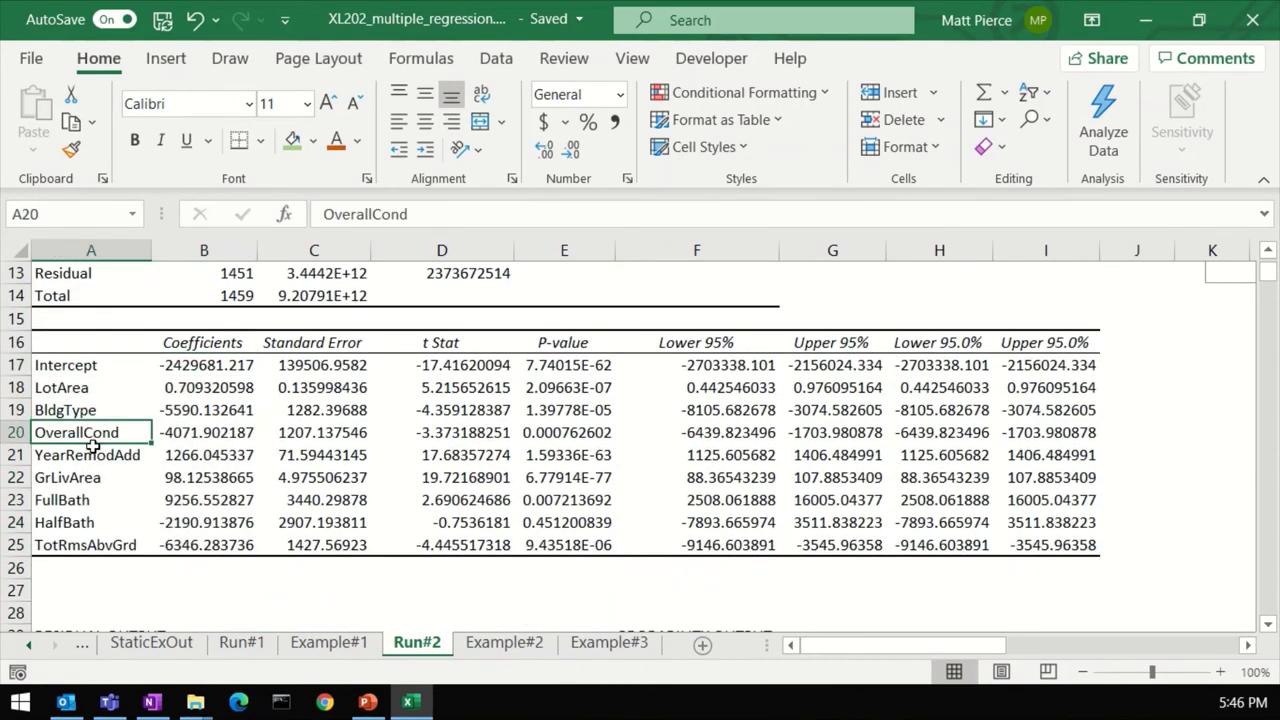
{"action": "left_click", "coordinate": [90, 455]}
{"action": "left_click", "coordinate": [95, 478]}
{"action": "left_click", "coordinate": [98, 500]}
{"action": "left_click", "coordinate": [100, 522]}
{"action": "left_click", "coordinate": [105, 545]}
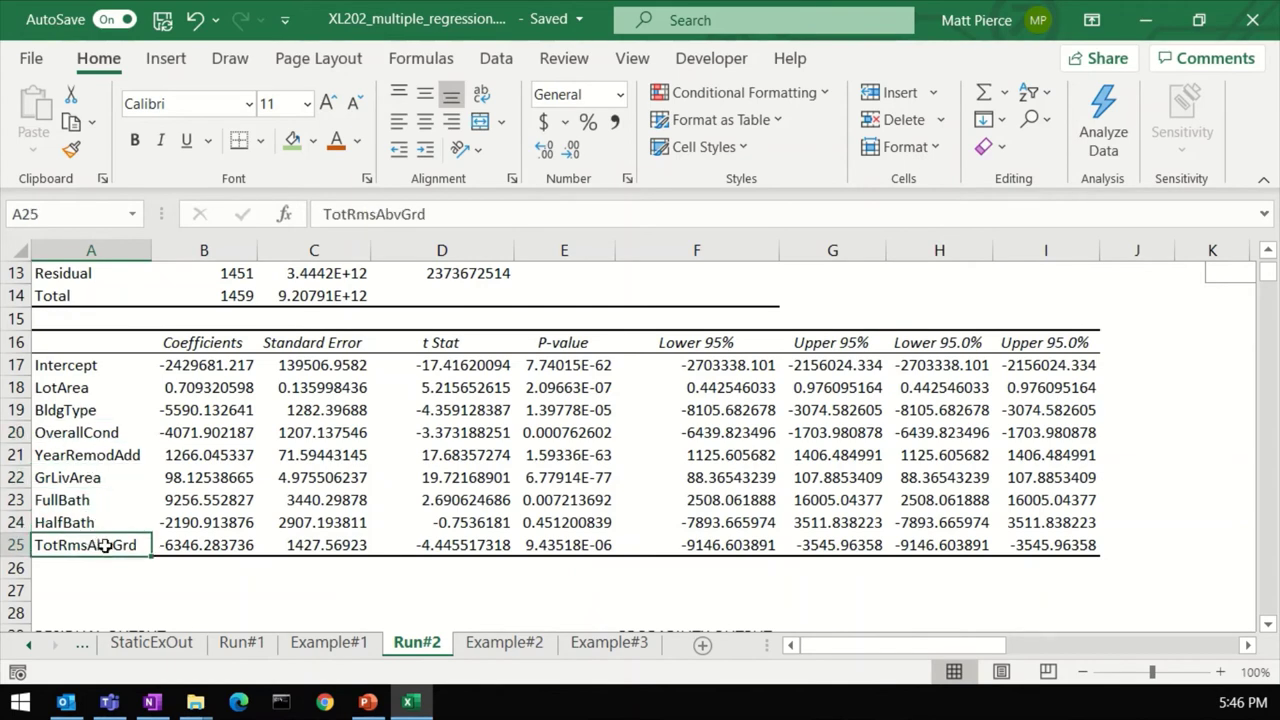
{"action": "left_click_drag", "start_coordinate": [205, 365], "coordinate": [205, 545]}
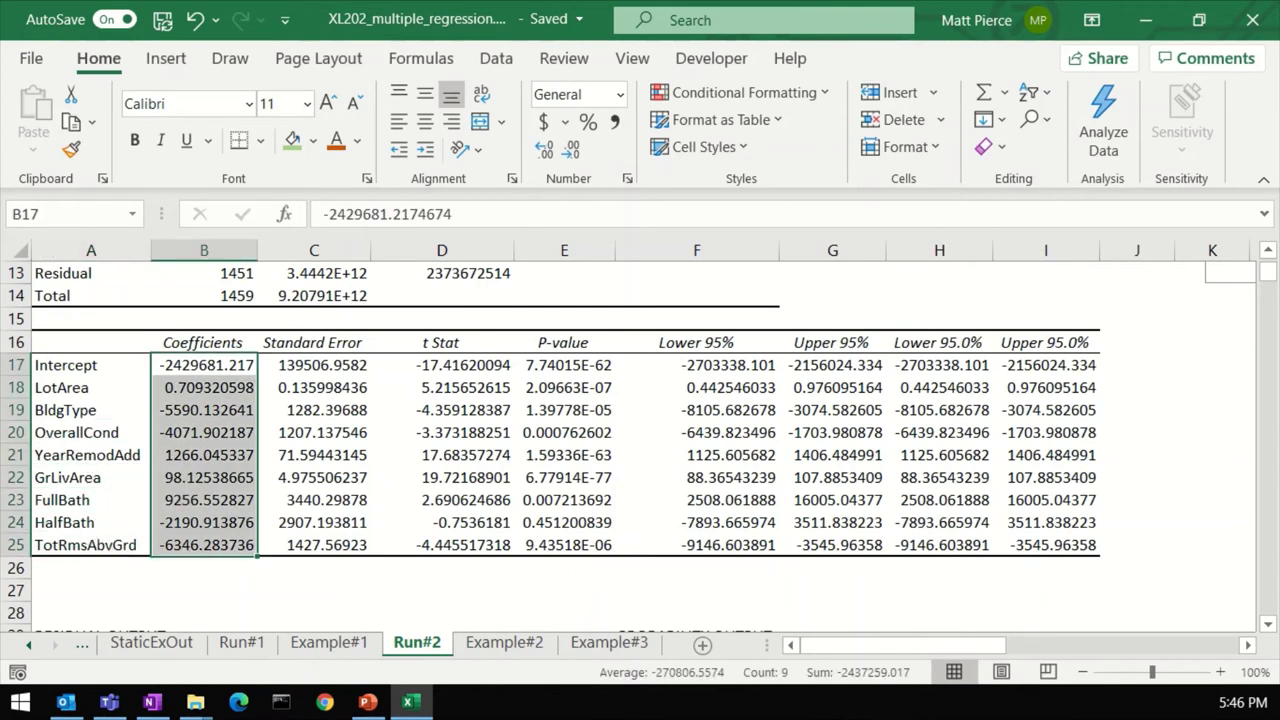
{"action": "left_click", "coordinate": [367, 702]}
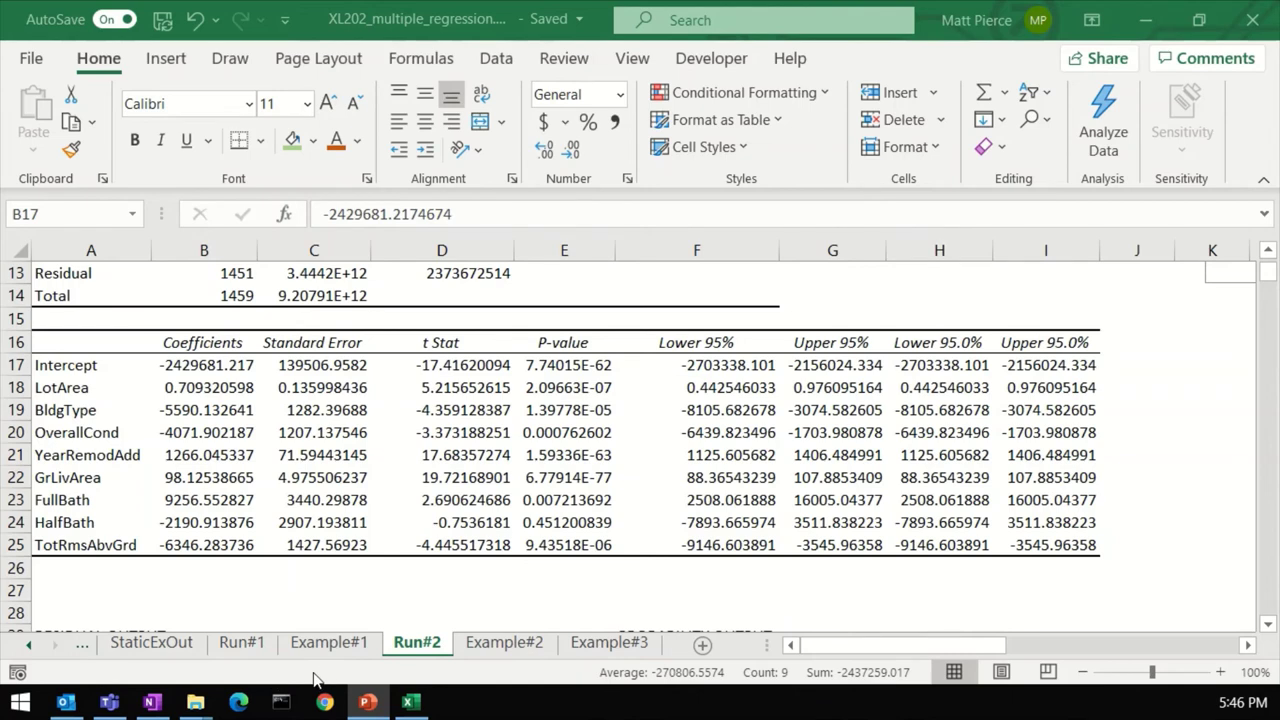
- Examine the coefficient P-values in Run#2 from the intercept down to HalfBath
{"action": "left_click", "coordinate": [572, 368]}
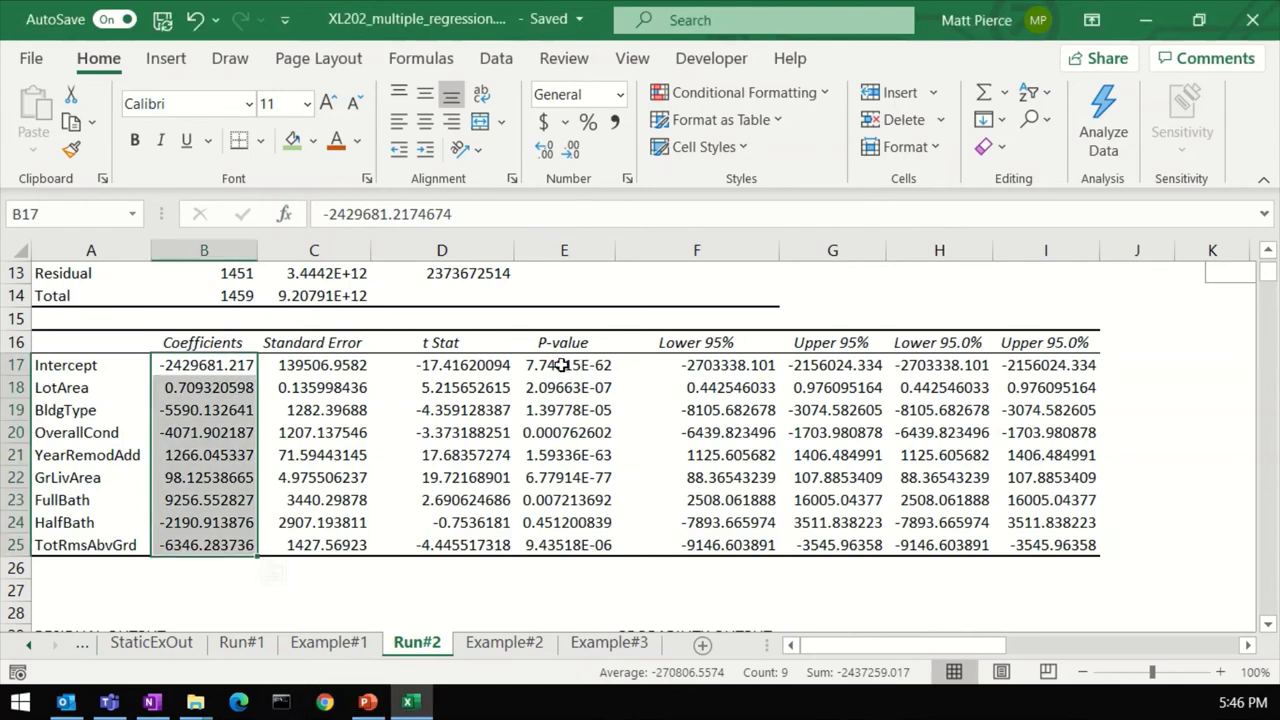
{"action": "left_click", "coordinate": [571, 366]}
{"action": "left_click", "coordinate": [602, 390]}
{"action": "left_click", "coordinate": [600, 409]}
{"action": "left_click_drag", "start_coordinate": [600, 366], "coordinate": [619, 434]}
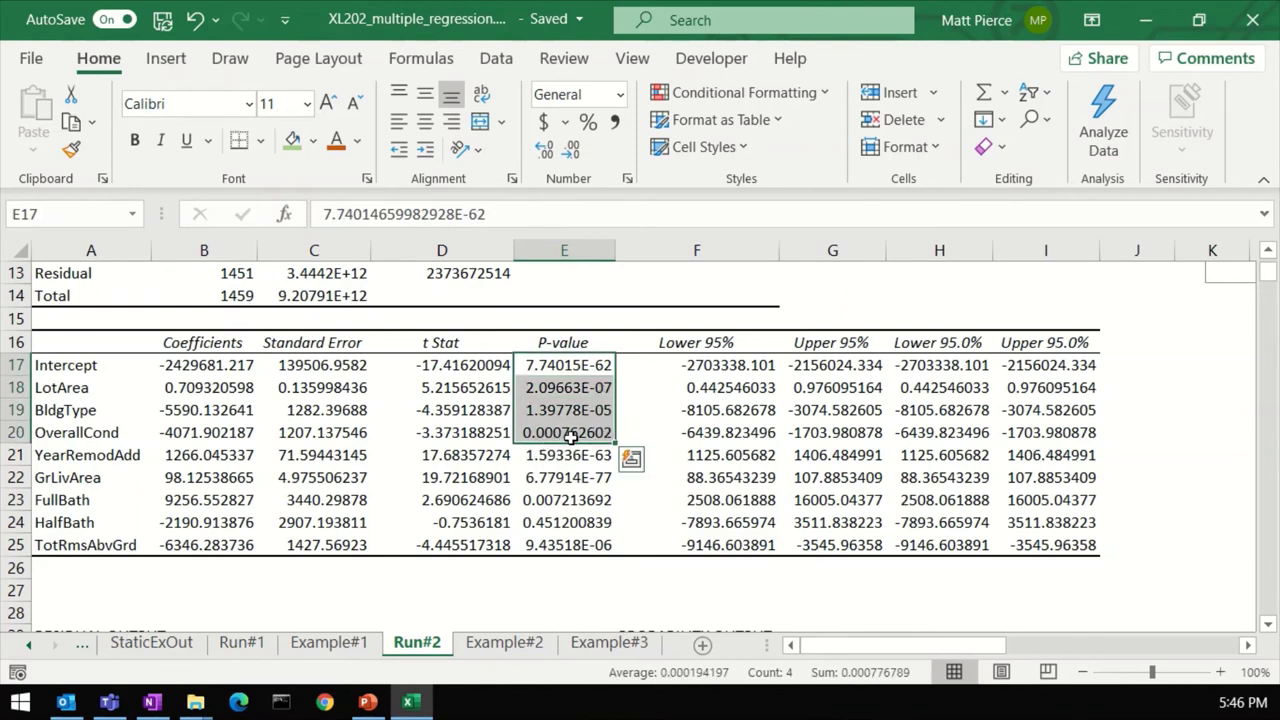
{"action": "left_click", "coordinate": [577, 457]}
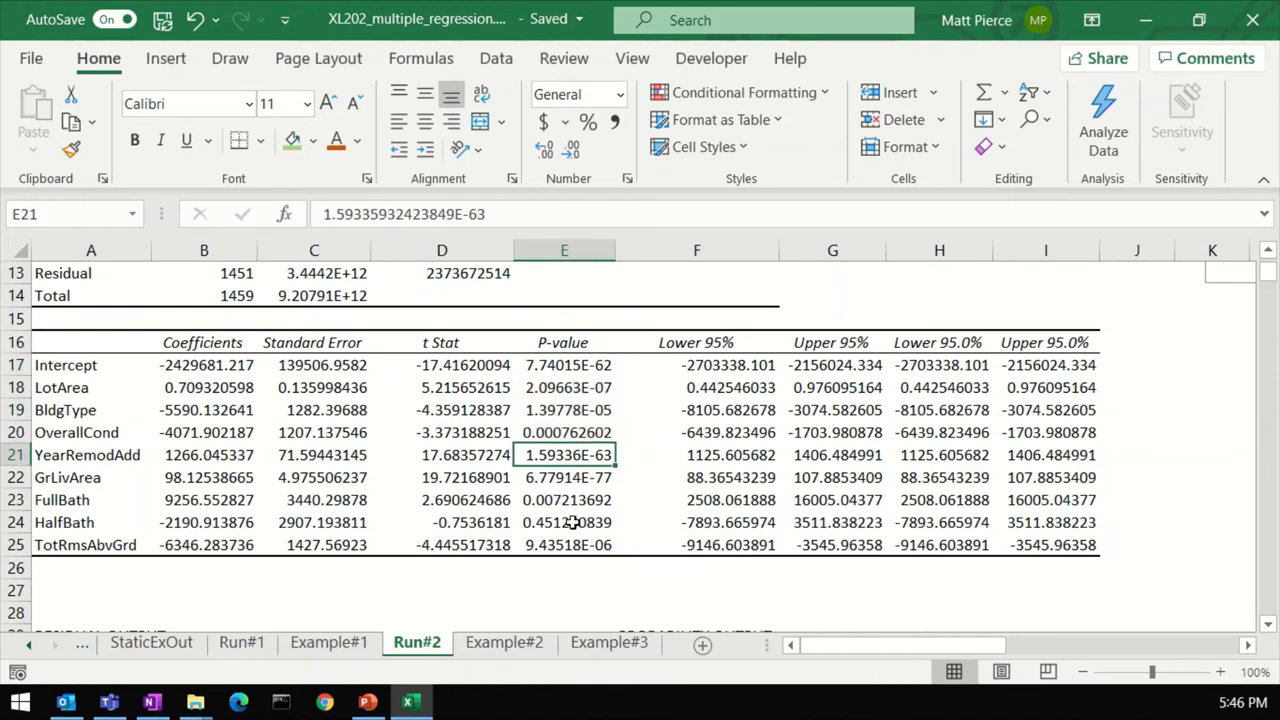
{"action": "left_click", "coordinate": [569, 499]}
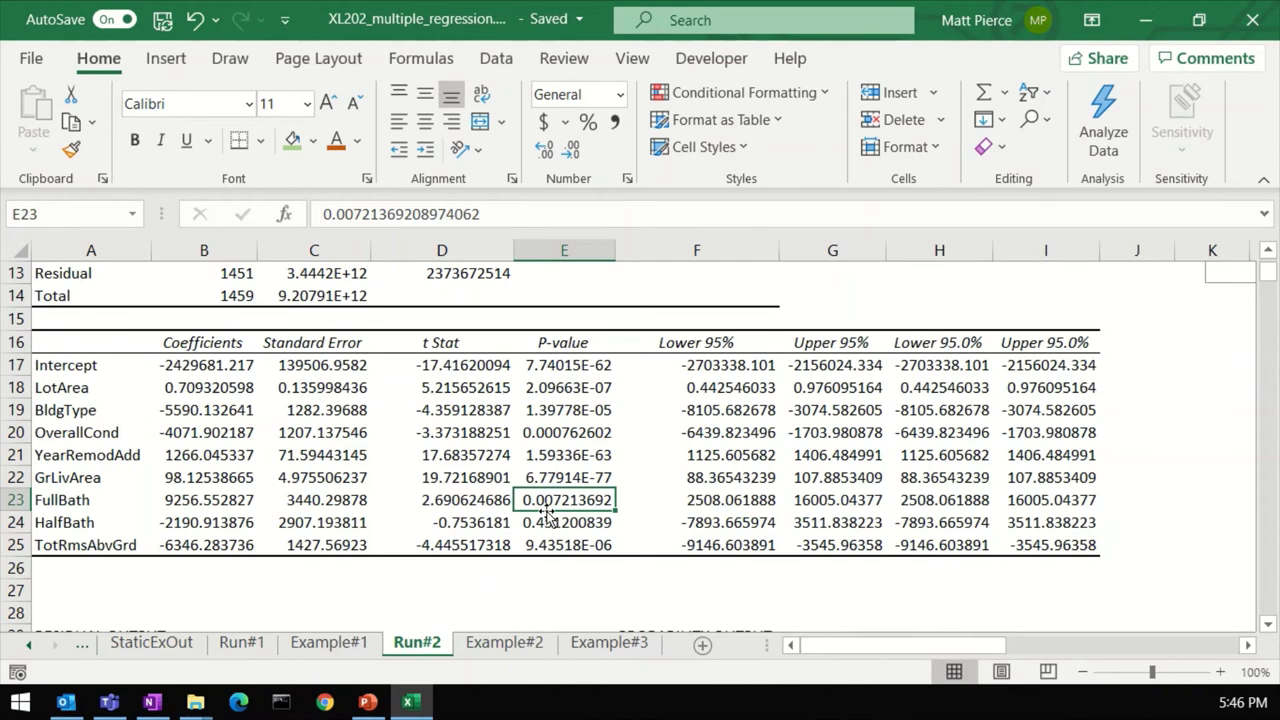
{"action": "left_click", "coordinate": [560, 526]}
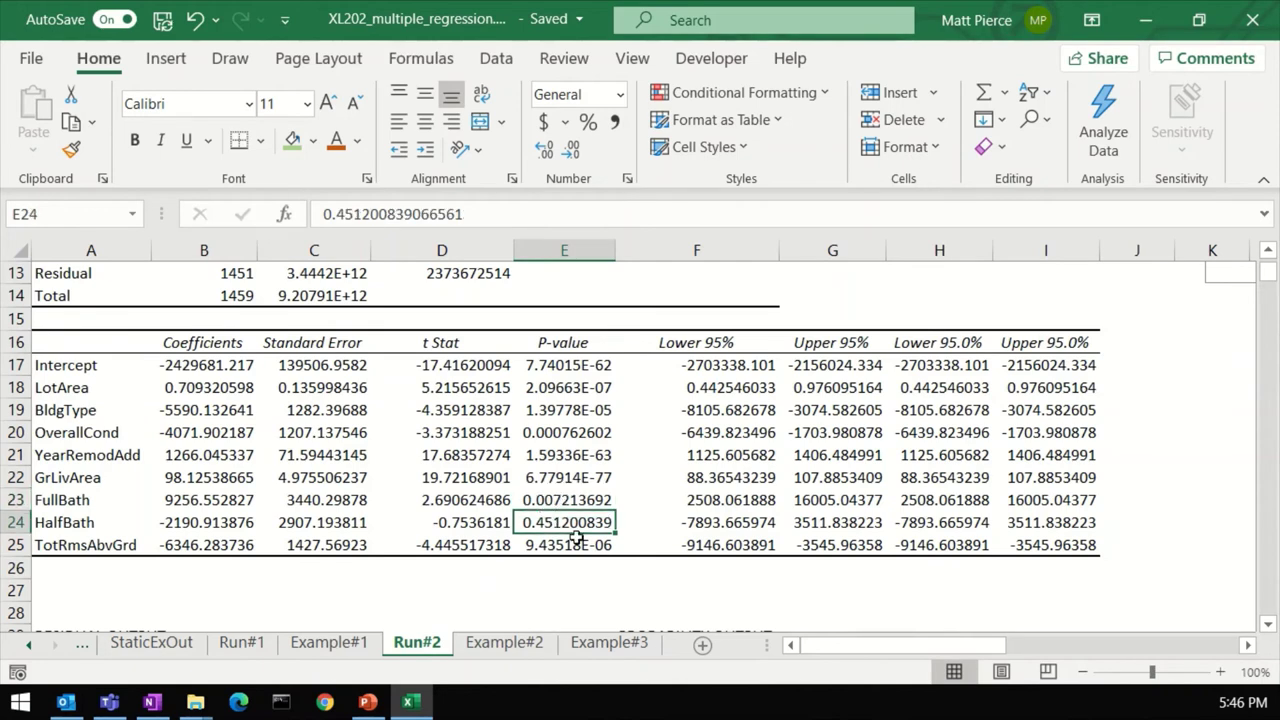
- Highlight the entire HalfBath row of the coefficients table with the recently used light red fill
{"action": "left_click", "coordinate": [66, 524]}
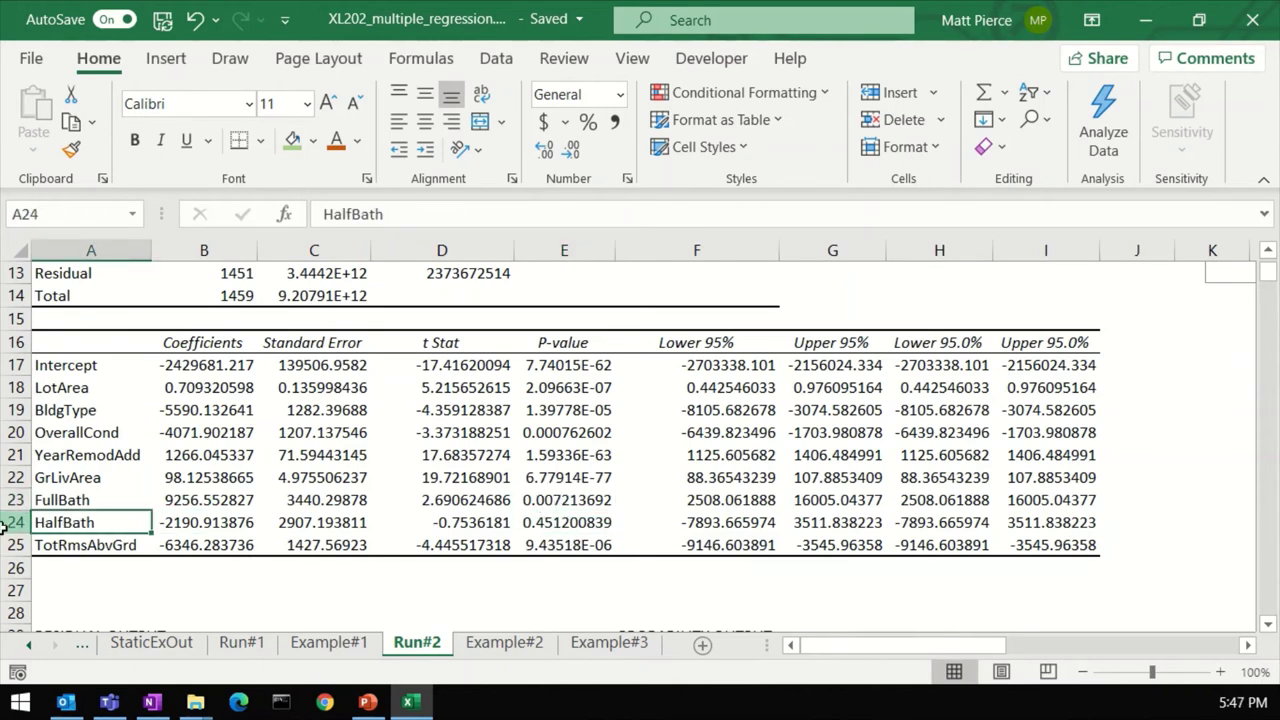
{"action": "left_click", "coordinate": [8, 524]}
{"action": "left_click", "coordinate": [312, 140]}
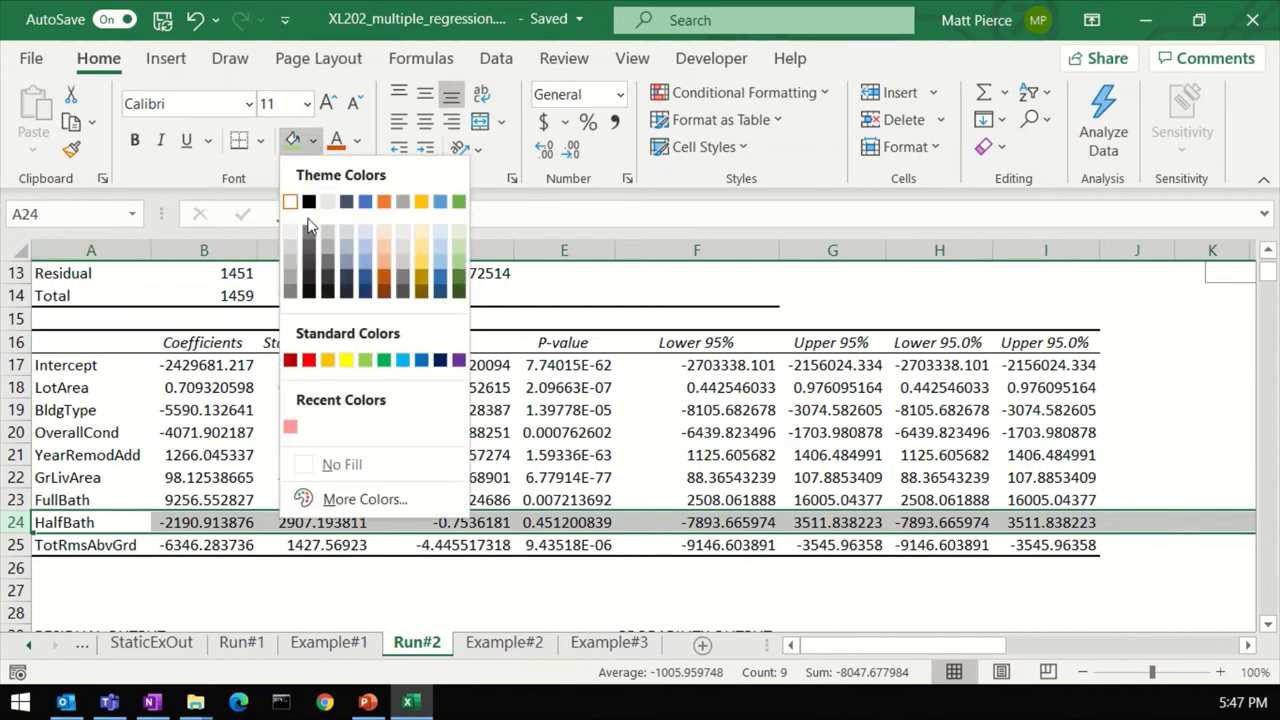
{"action": "left_click", "coordinate": [290, 427]}
{"action": "left_click", "coordinate": [378, 522]}
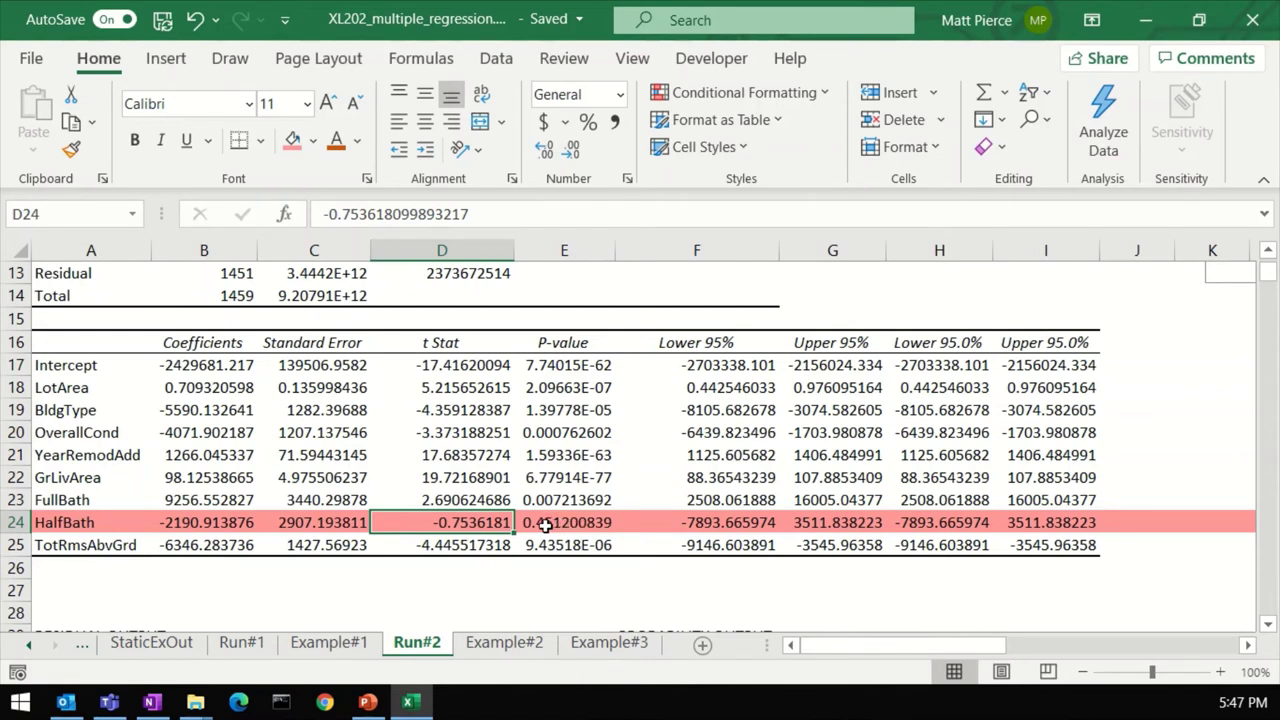
{"action": "left_click", "coordinate": [110, 530]}
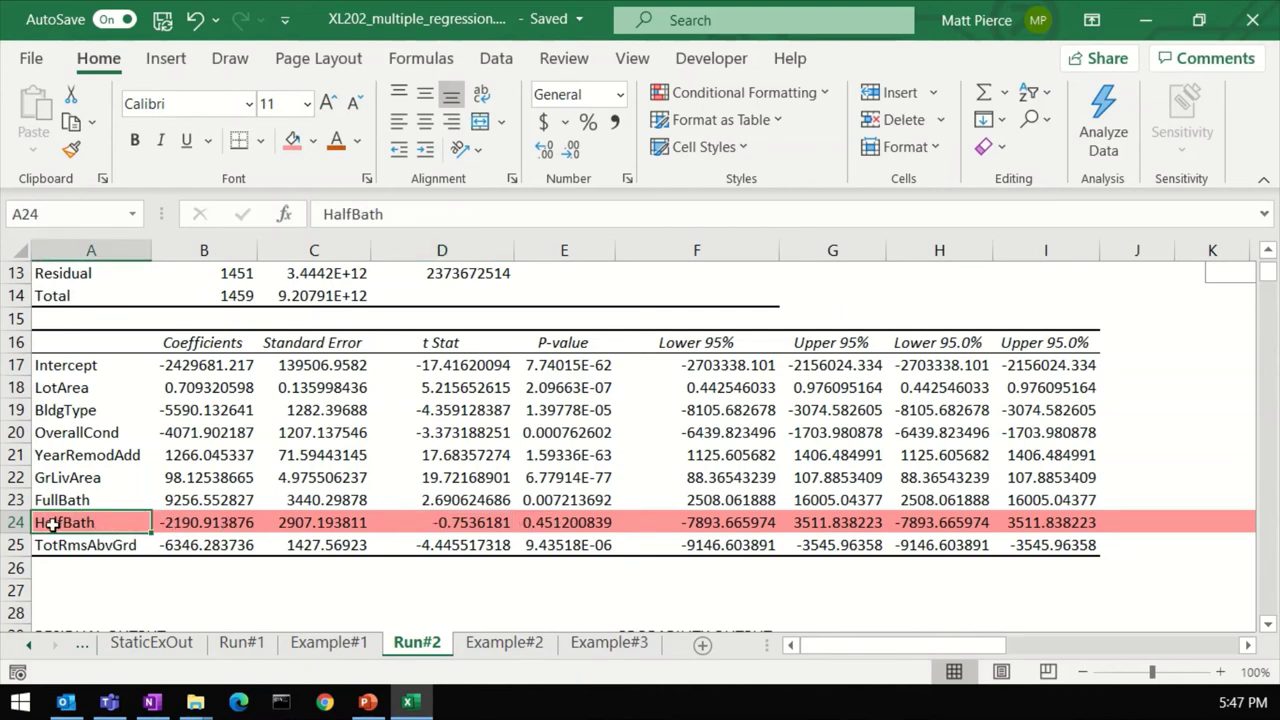
{"action": "left_click", "coordinate": [18, 522]}
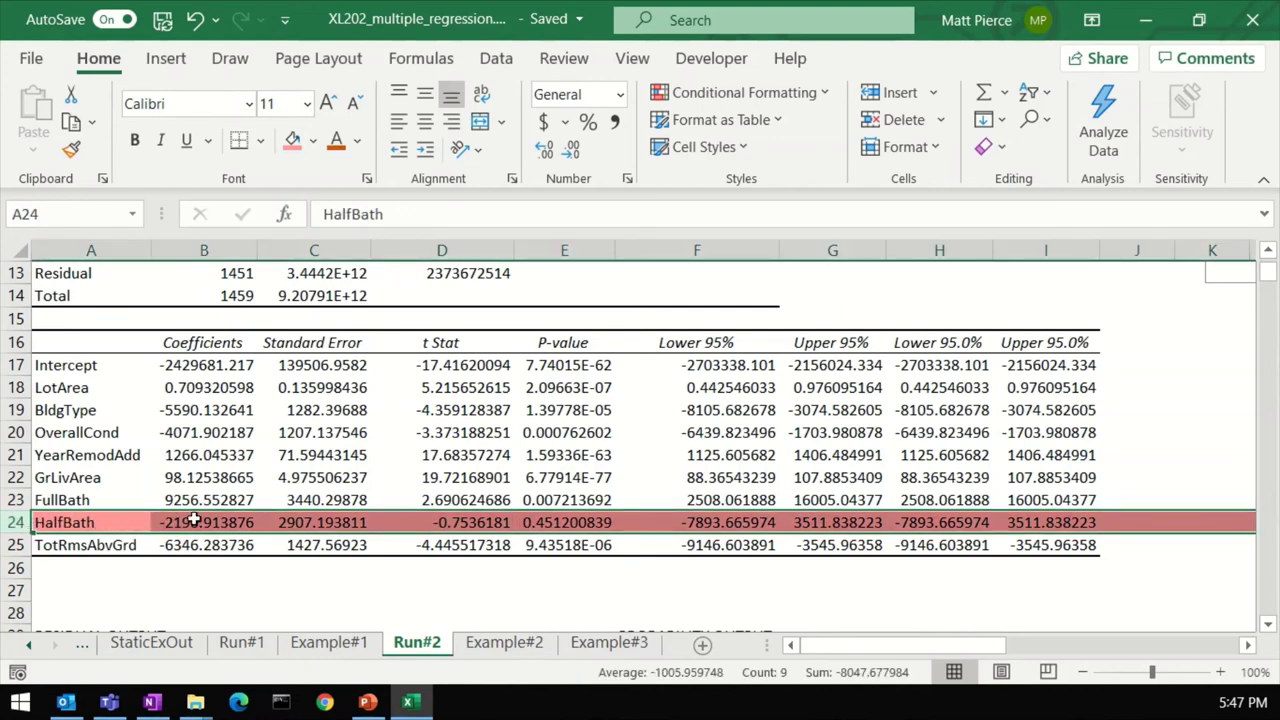
{"action": "left_click", "coordinate": [565, 518]}
- Fill the P-values of the intercept through FullBath and of TotRmsAbvGrd with the lightest green
{"action": "left_click", "coordinate": [594, 545]}
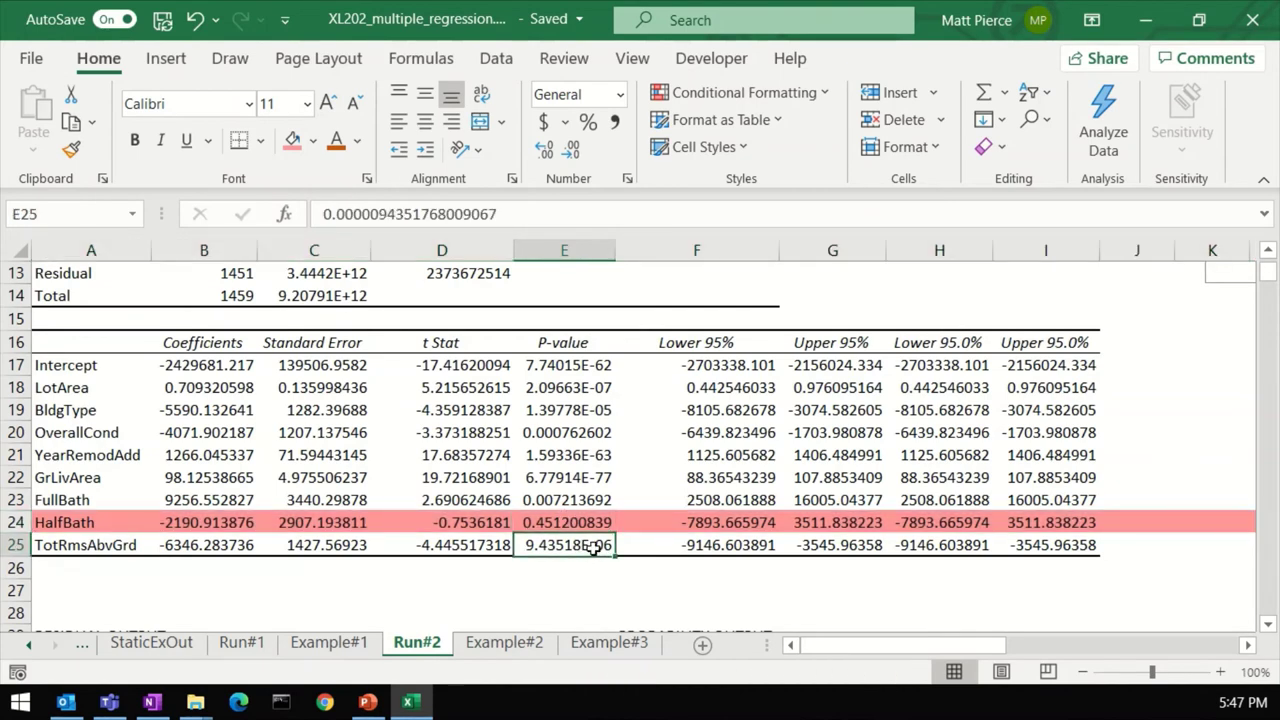
{"action": "left_click_drag", "start_coordinate": [598, 366], "coordinate": [609, 500]}
{"action": "left_click", "coordinate": [313, 140]}
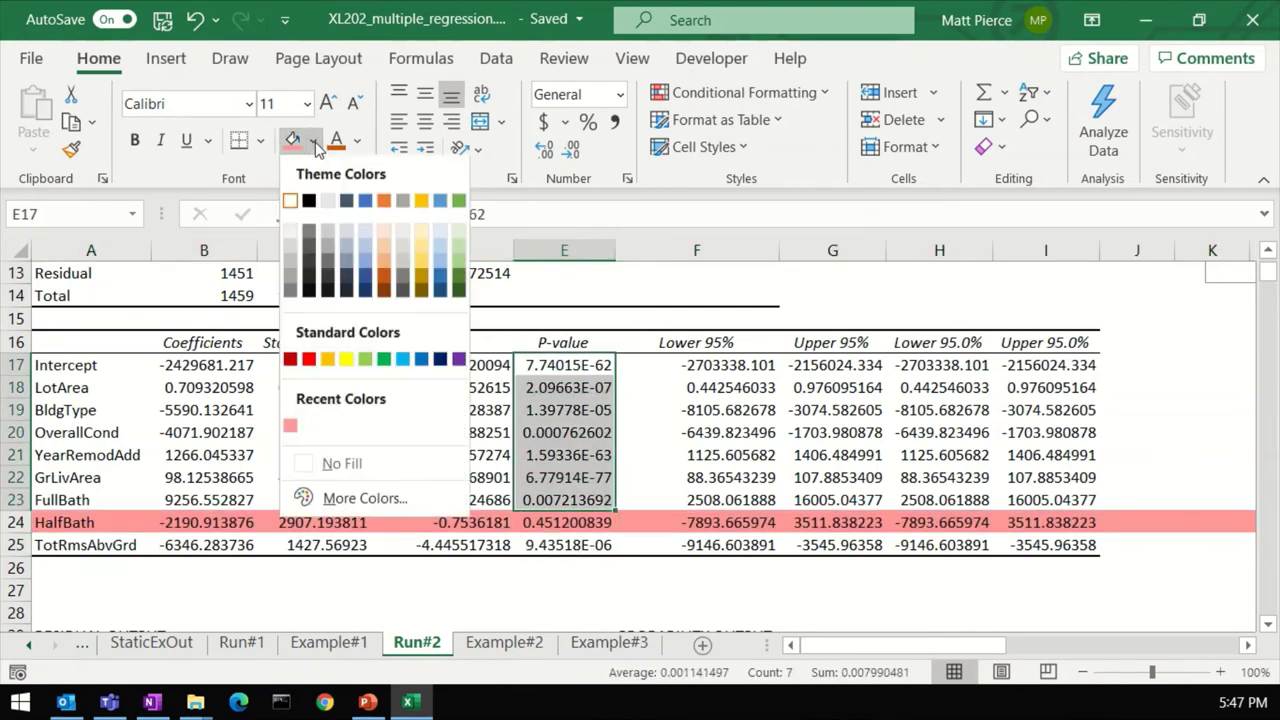
{"action": "left_click", "coordinate": [459, 232]}
{"action": "left_click", "coordinate": [572, 542]}
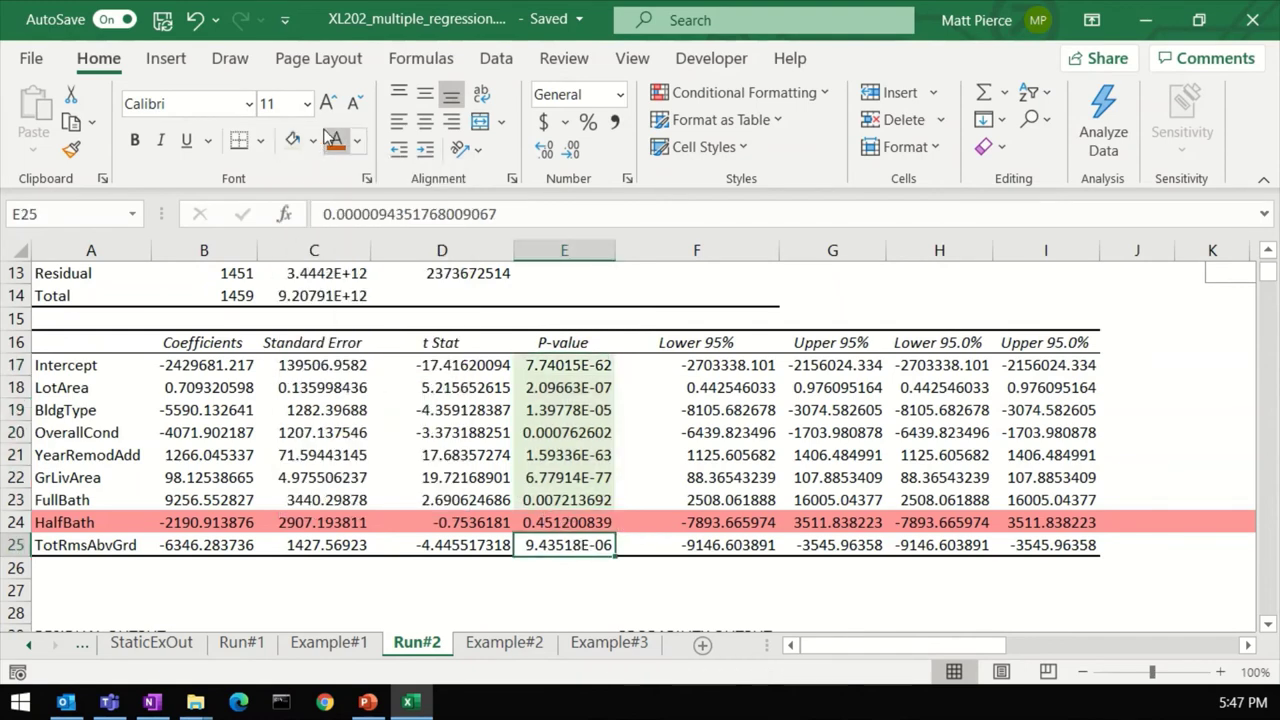
- Review the highlighted HalfBath row together with the Adjusted R Square value and the ANOVA table in Run#2
{"action": "left_click", "coordinate": [8, 522]}
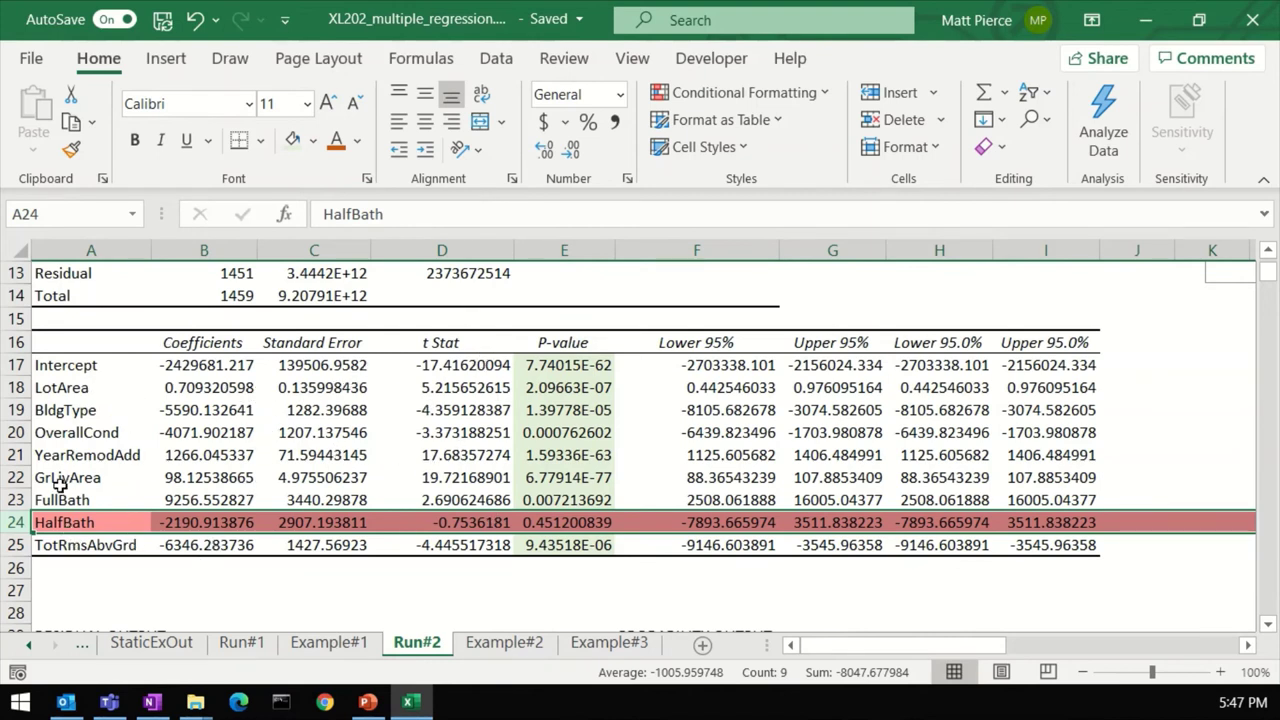
{"action": "scroll", "coordinate": [373, 514], "scroll_direction": "up", "scroll_amount": 4}
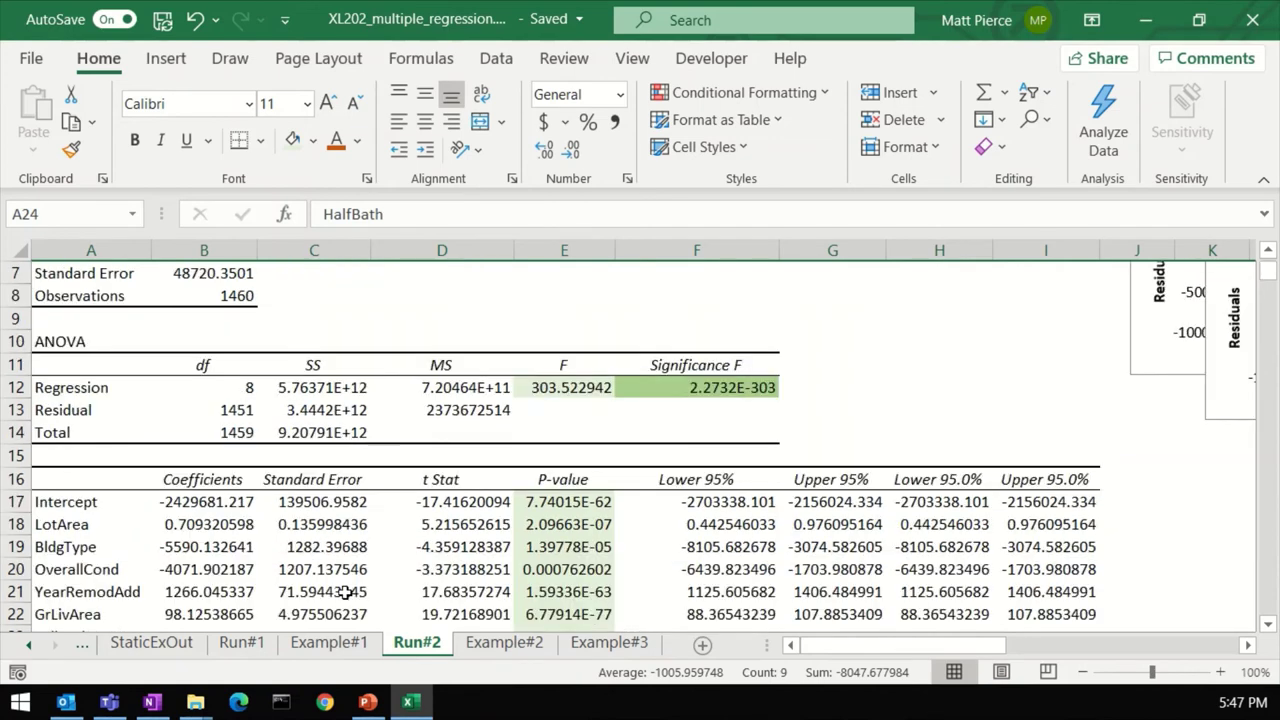
{"action": "left_click", "coordinate": [187, 394]}
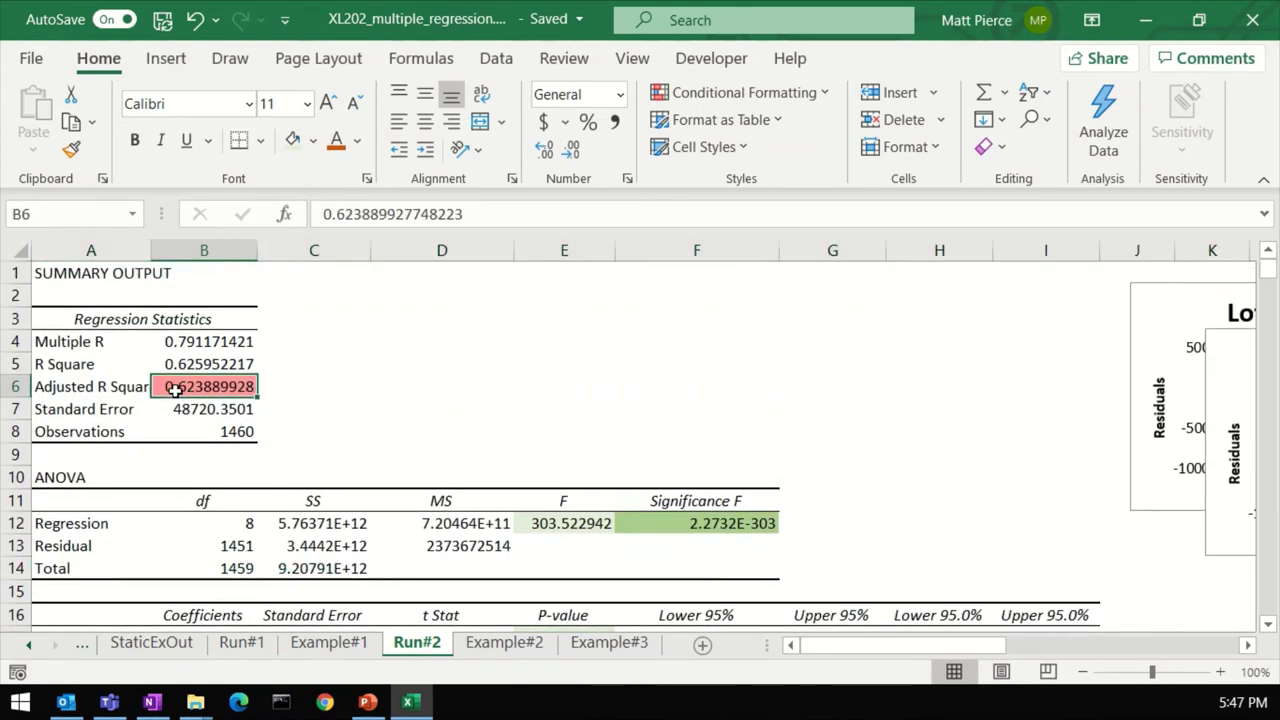
{"action": "scroll", "coordinate": [449, 540], "scroll_direction": "down", "scroll_amount": 2}
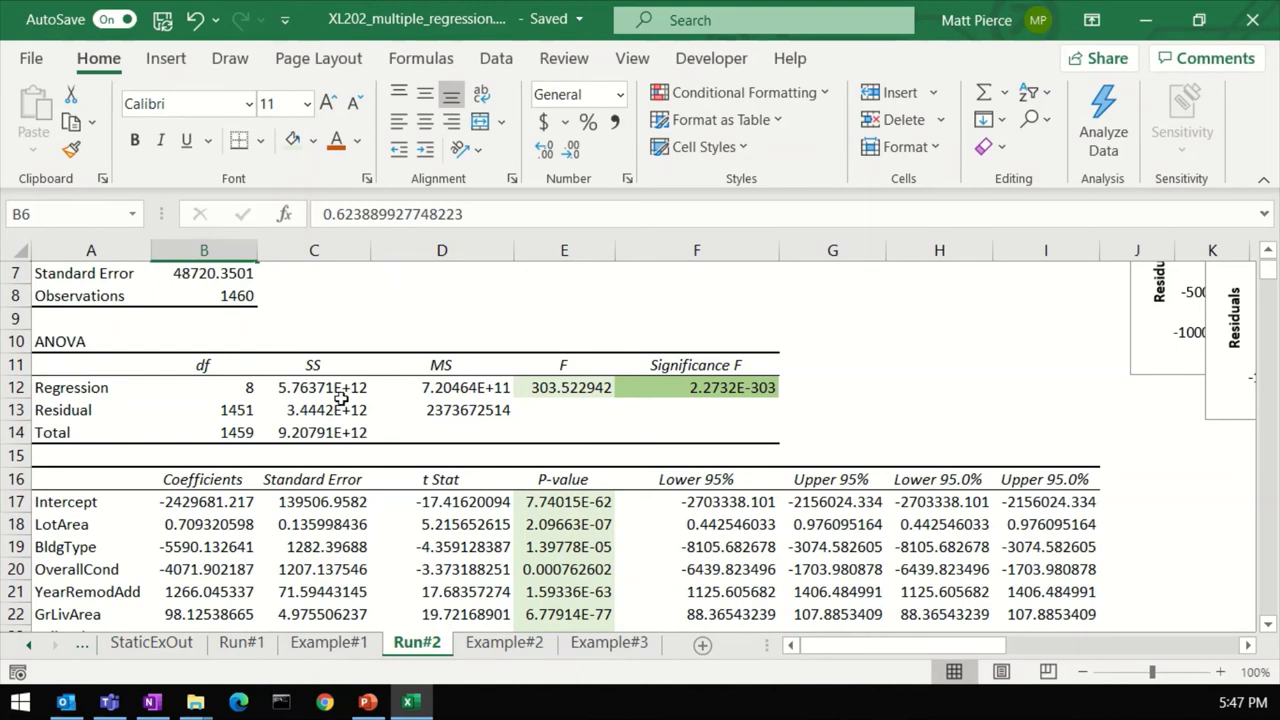
{"action": "scroll", "coordinate": [340, 398], "scroll_direction": "up", "scroll_amount": 2}
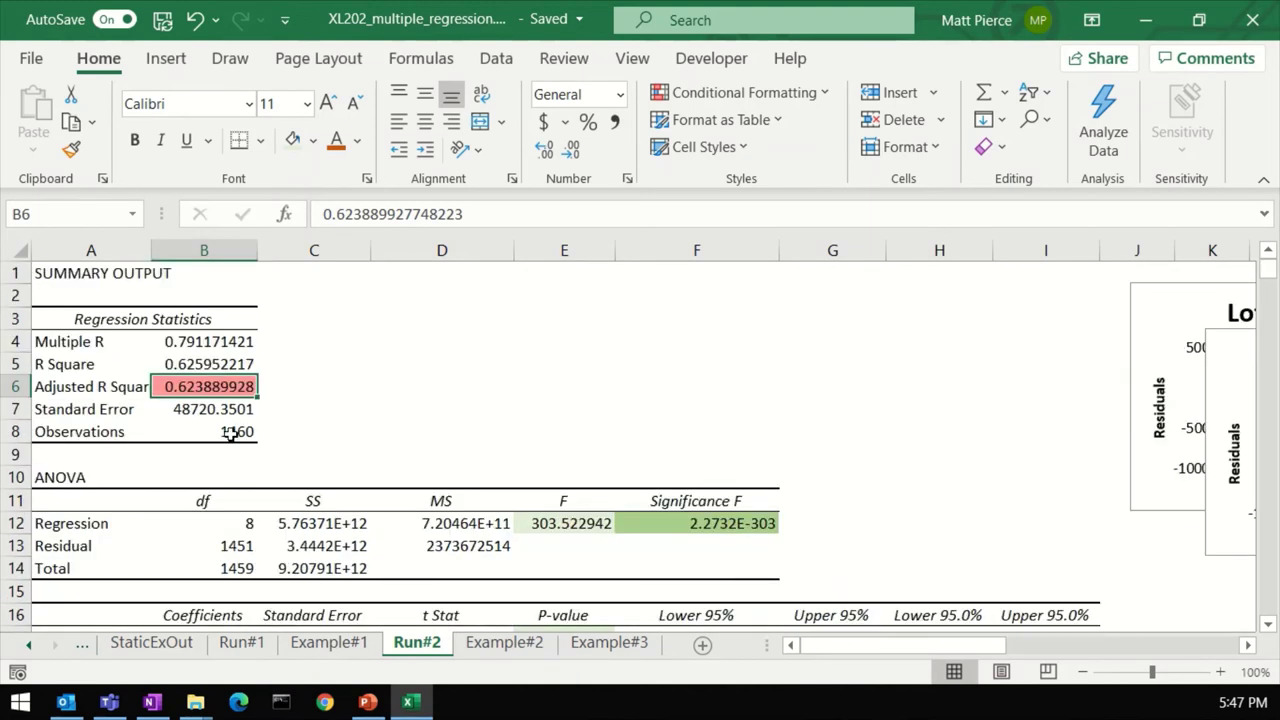
- Review the variables used in Example#2 and look through the unused columns for further predictors, including YearBuilt
{"action": "left_click", "coordinate": [485, 650]}
{"action": "left_click_drag", "start_coordinate": [170, 292], "coordinate": [740, 270]}
{"action": "left_click_drag", "start_coordinate": [955, 296], "coordinate": [1030, 296]}
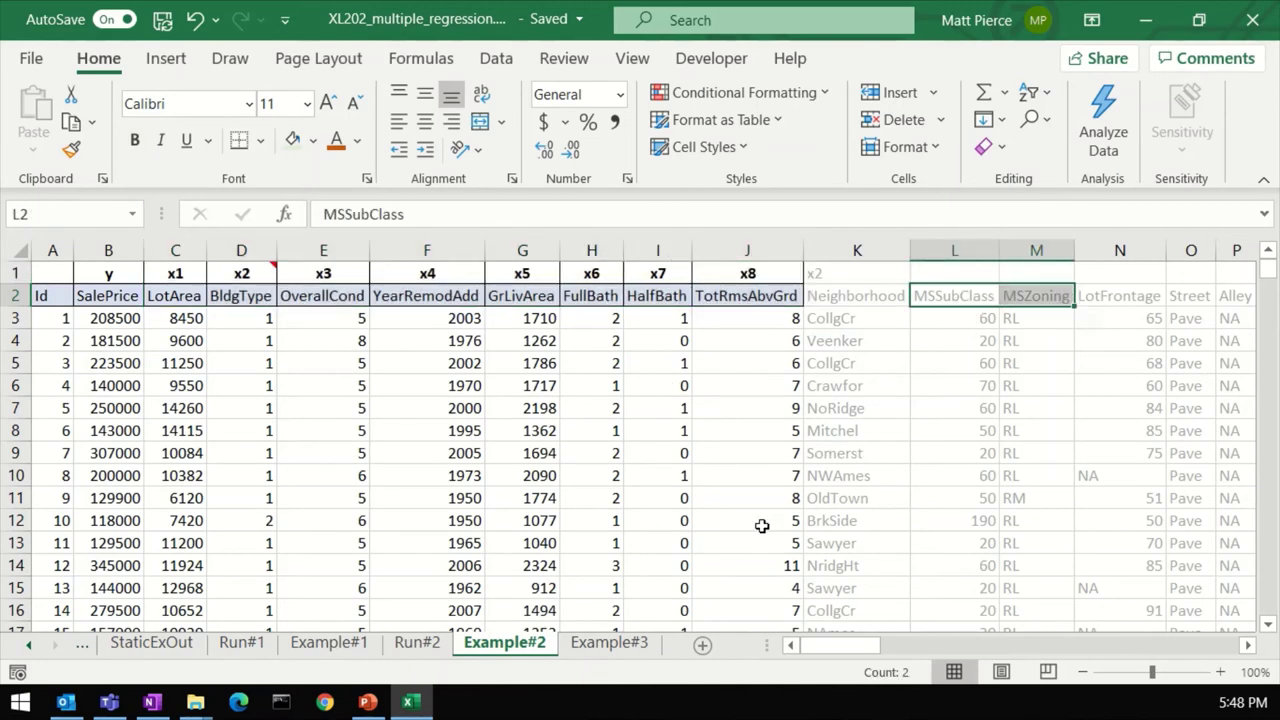
{"action": "left_click", "coordinate": [900, 647]}
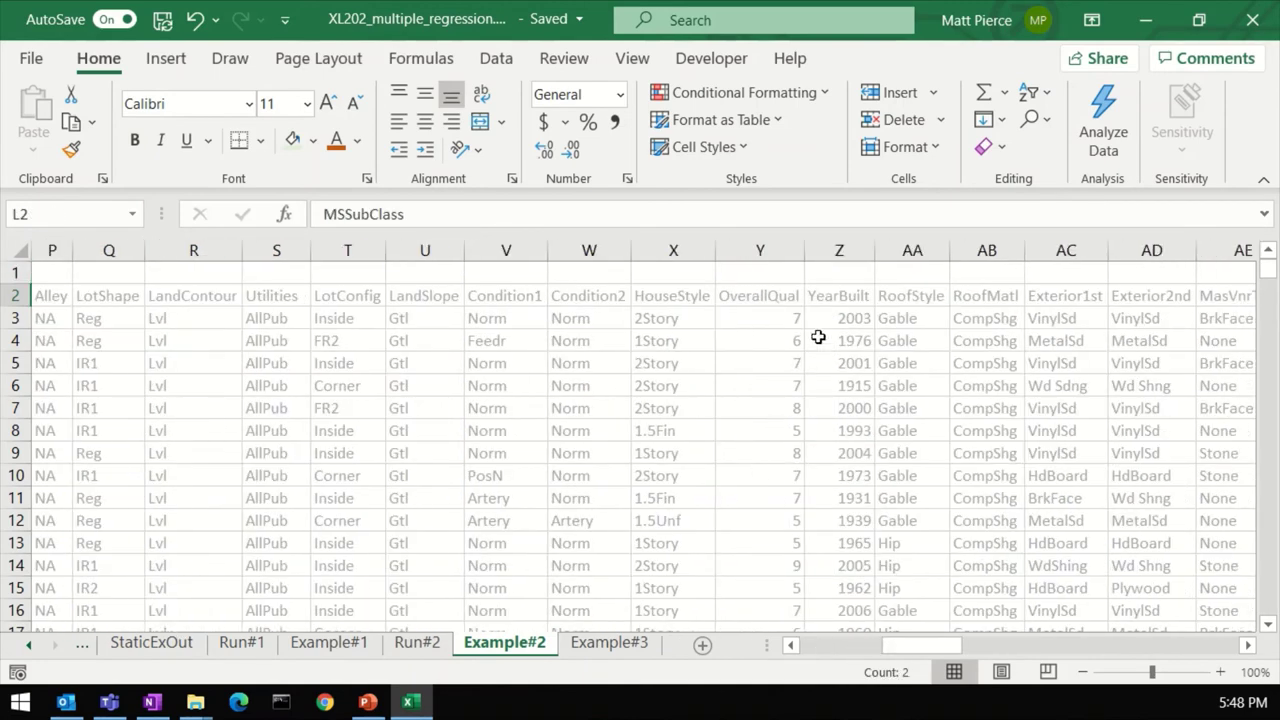
{"action": "left_click", "coordinate": [843, 294]}
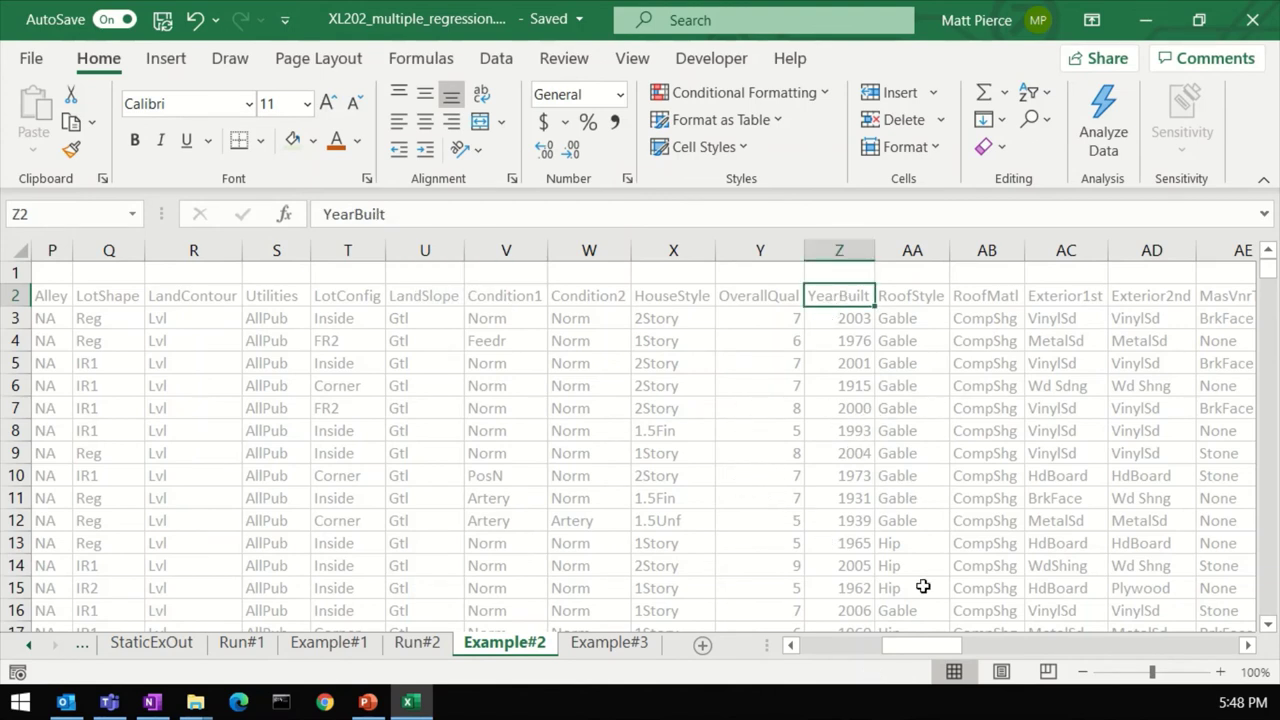
{"action": "left_click_drag", "start_coordinate": [921, 643], "coordinate": [943, 643]}
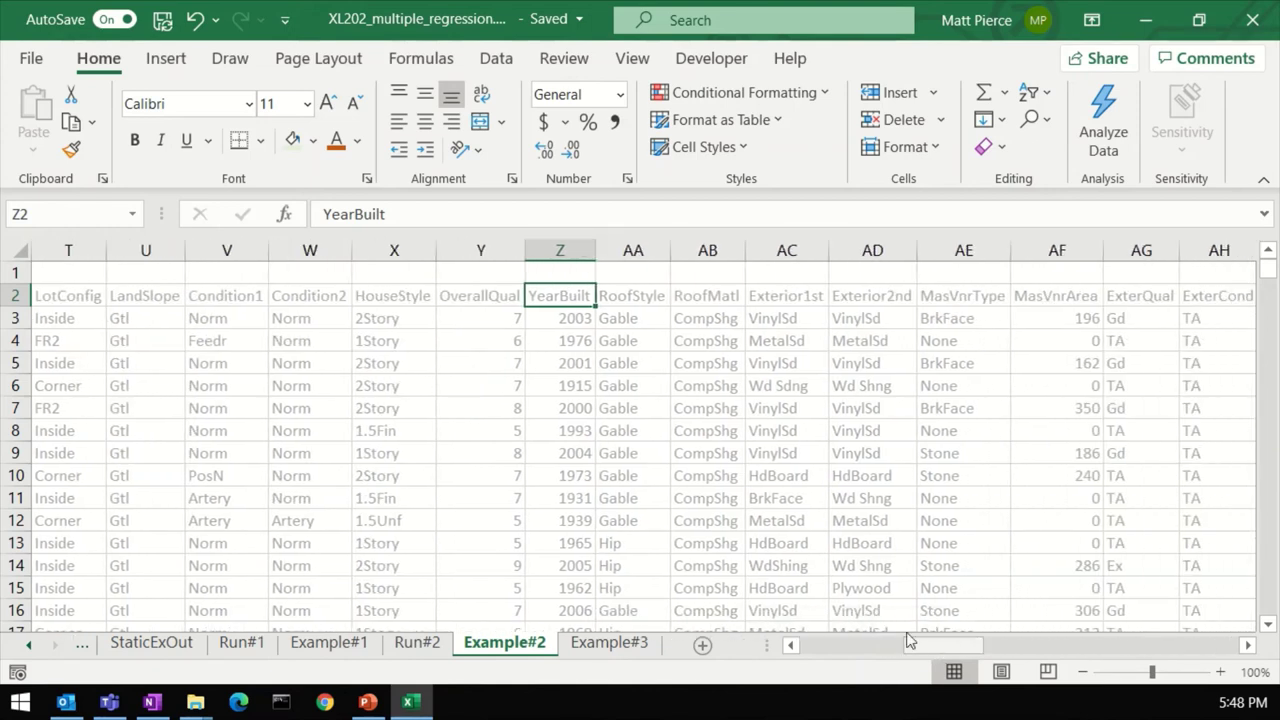
{"action": "left_click", "coordinate": [562, 250]}
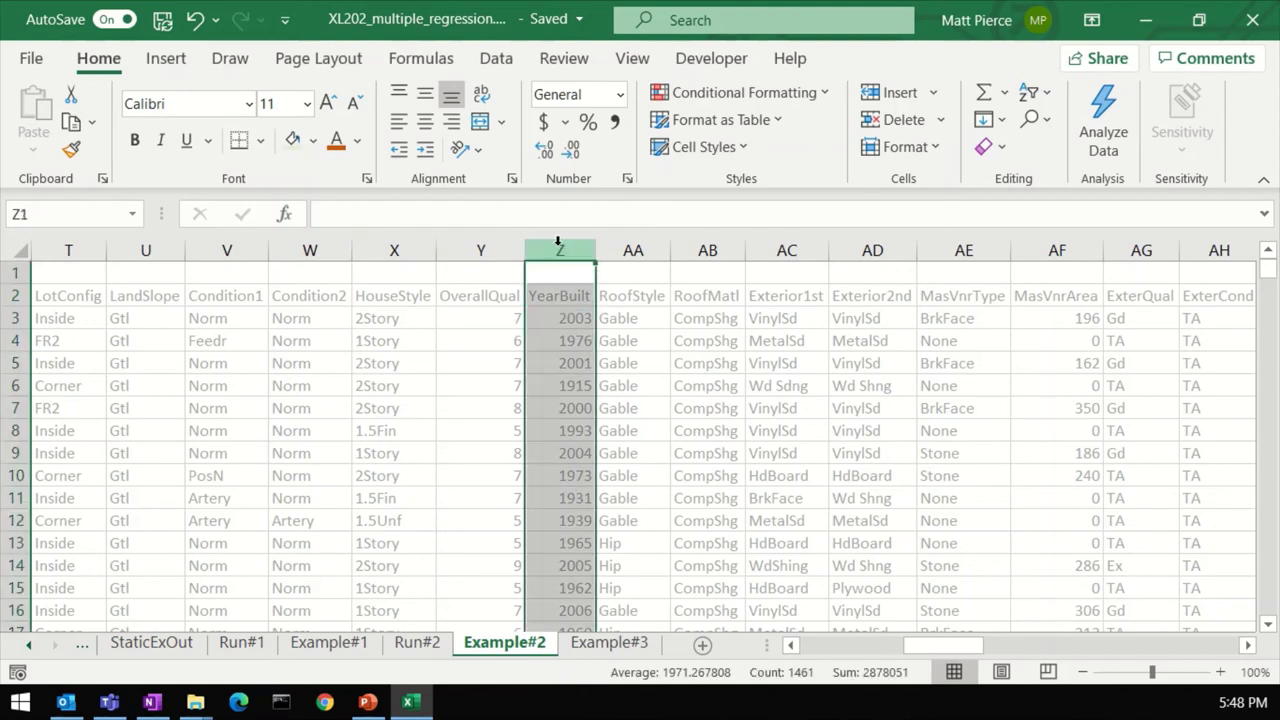
- Examine more unused candidate predictors in Example#2: RoofStyle through MasVnrArea, HouseStyle, and the foundation, basement and heating columns
{"action": "left_click", "coordinate": [645, 383]}
{"action": "left_click", "coordinate": [706, 378]}
{"action": "left_click", "coordinate": [786, 383]}
{"action": "left_click", "coordinate": [862, 383]}
{"action": "left_click", "coordinate": [931, 370]}
{"action": "left_click", "coordinate": [1037, 370]}
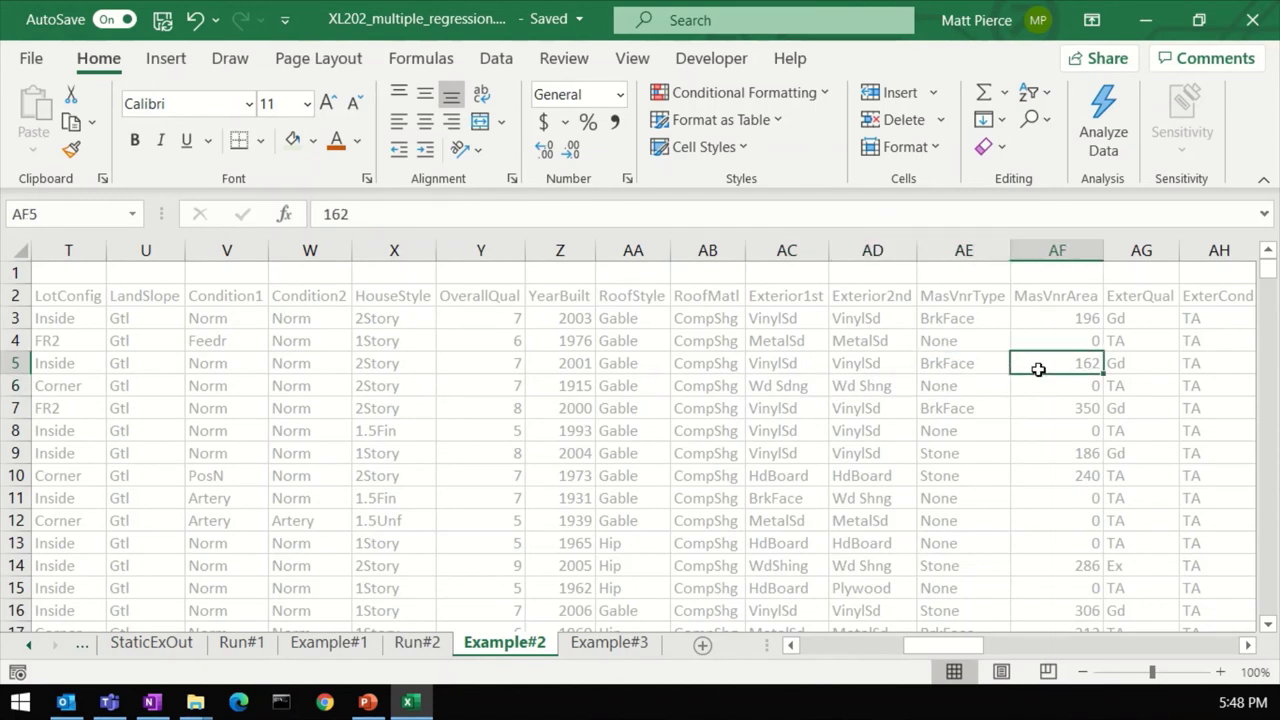
{"action": "left_click", "coordinate": [397, 376]}
{"action": "left_click", "coordinate": [392, 250]}
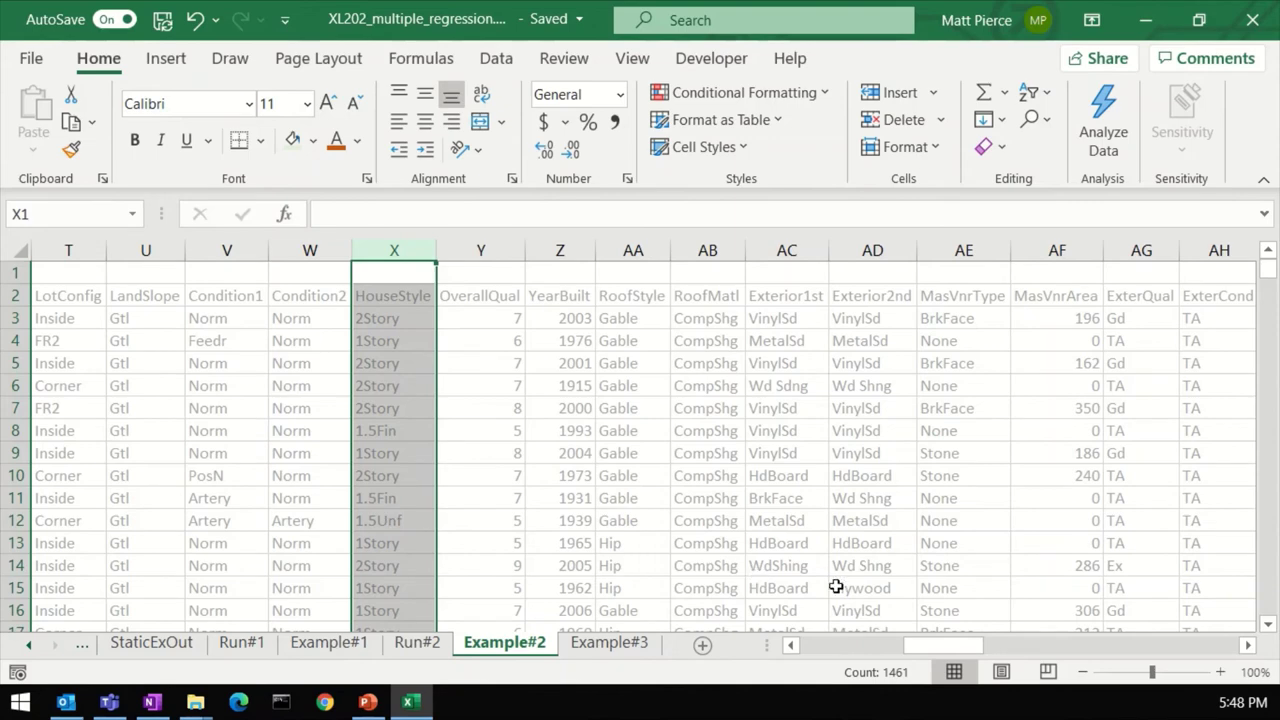
{"action": "left_click", "coordinate": [1030, 640]}
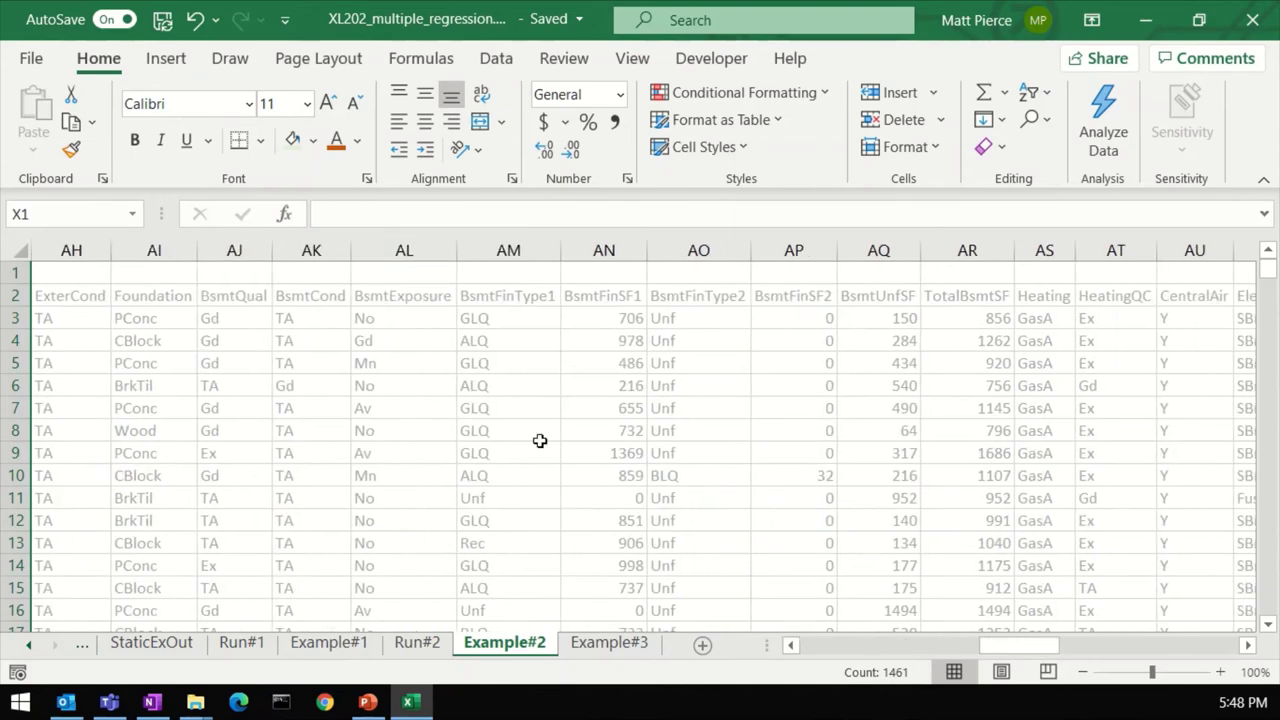
- Review the model terms from Intercept to TotRmsAbvGrd in Run#2 alongside Adjusted R Square
{"action": "left_click", "coordinate": [418, 645]}
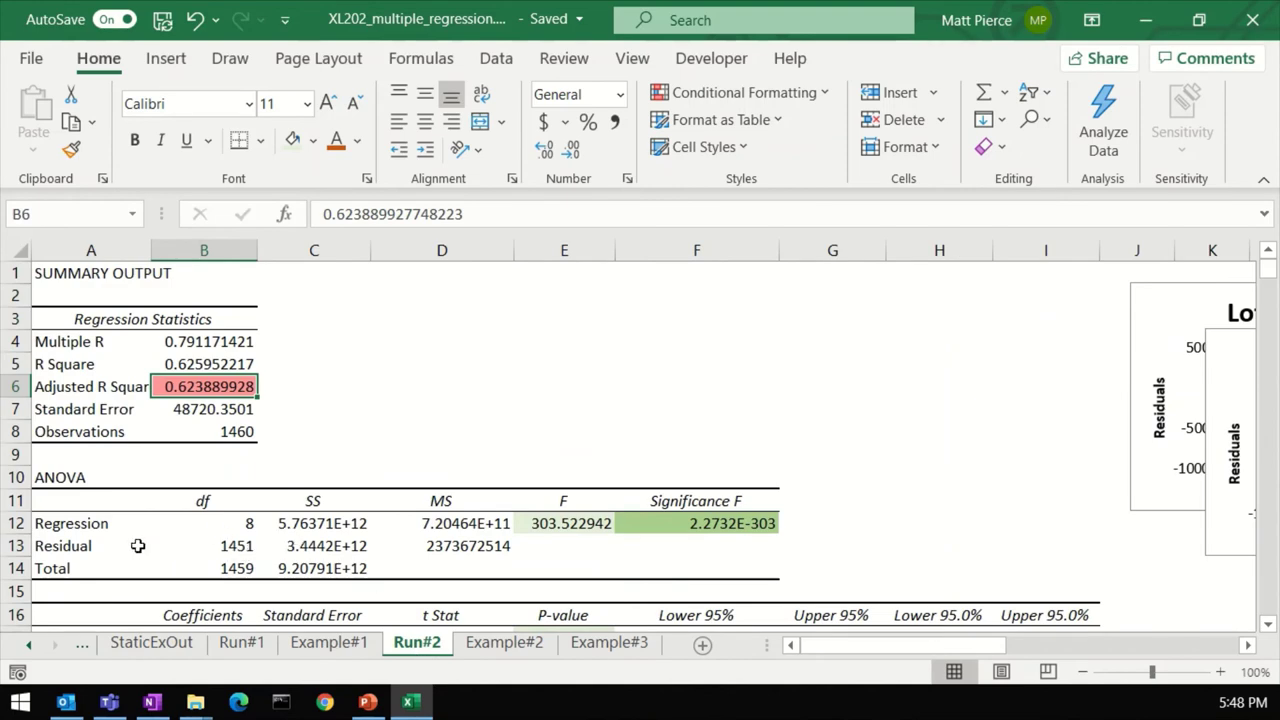
{"action": "scroll", "coordinate": [138, 545], "scroll_direction": "down", "scroll_amount": 3}
{"action": "scroll", "coordinate": [262, 546], "scroll_direction": "down", "scroll_amount": 2}
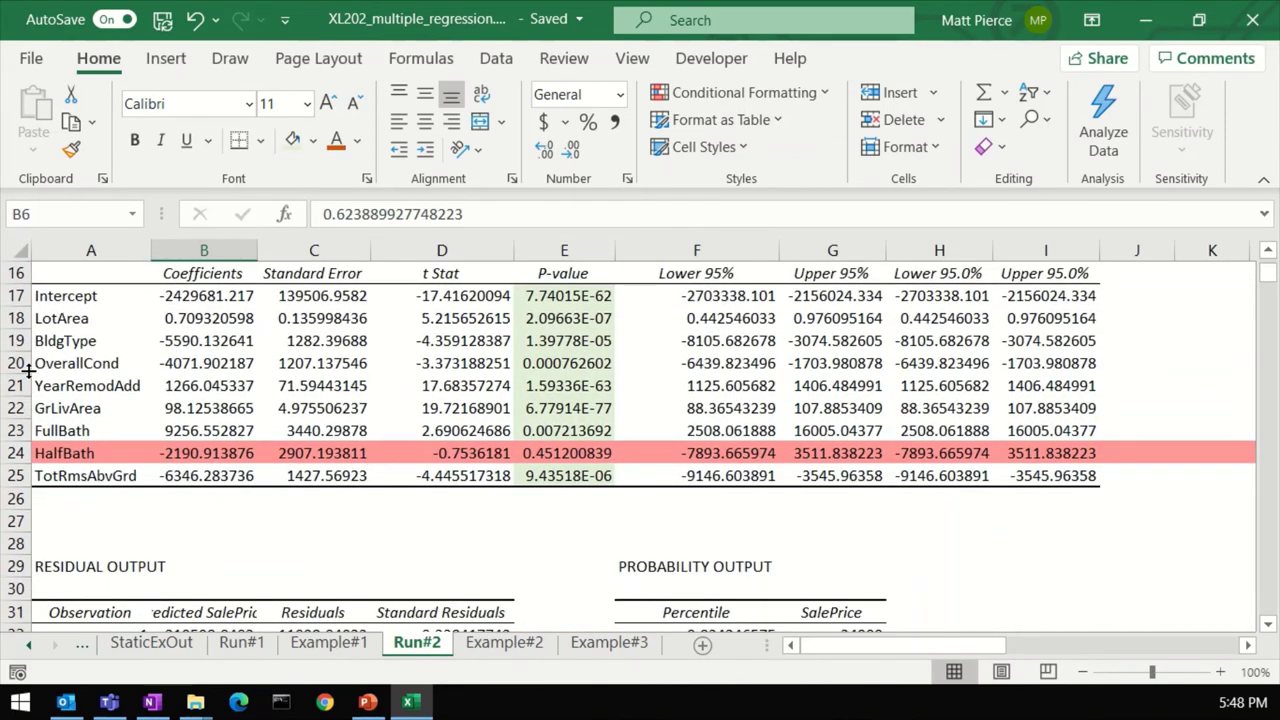
{"action": "left_click_drag", "start_coordinate": [68, 306], "coordinate": [106, 472]}
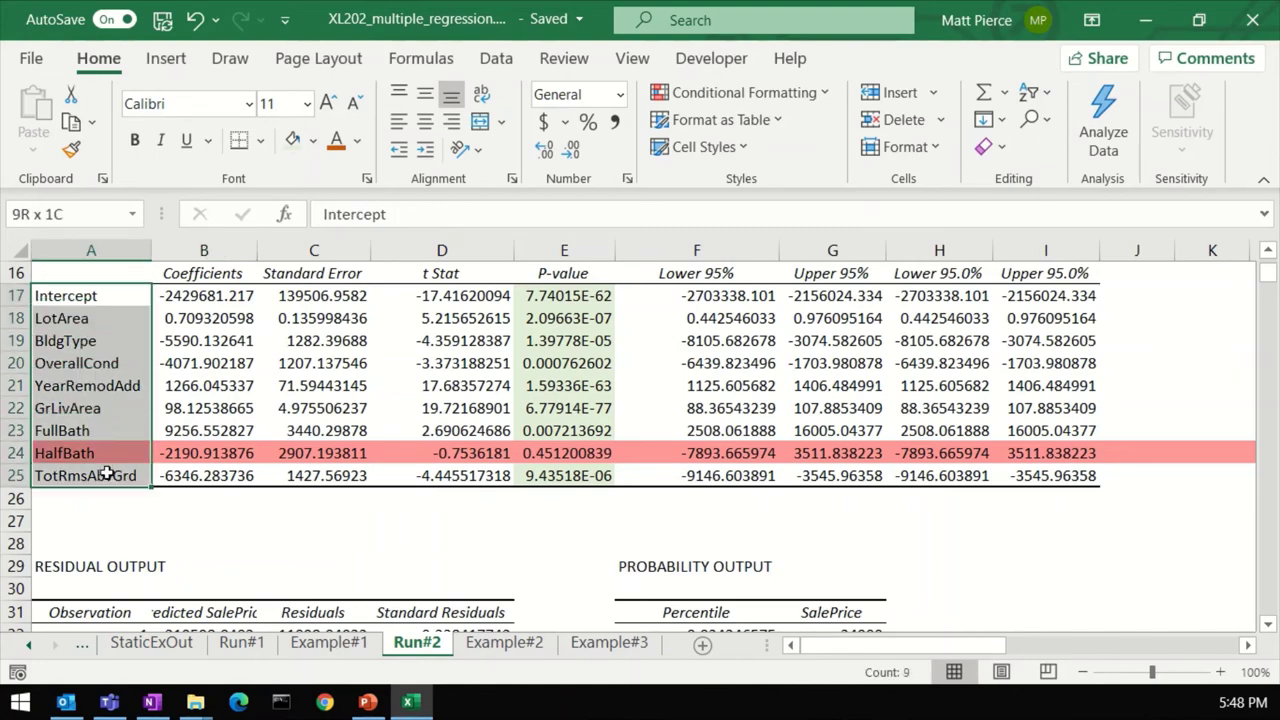
{"action": "scroll", "coordinate": [186, 462], "scroll_direction": "up", "scroll_amount": 5}
{"action": "left_click", "coordinate": [92, 386]}
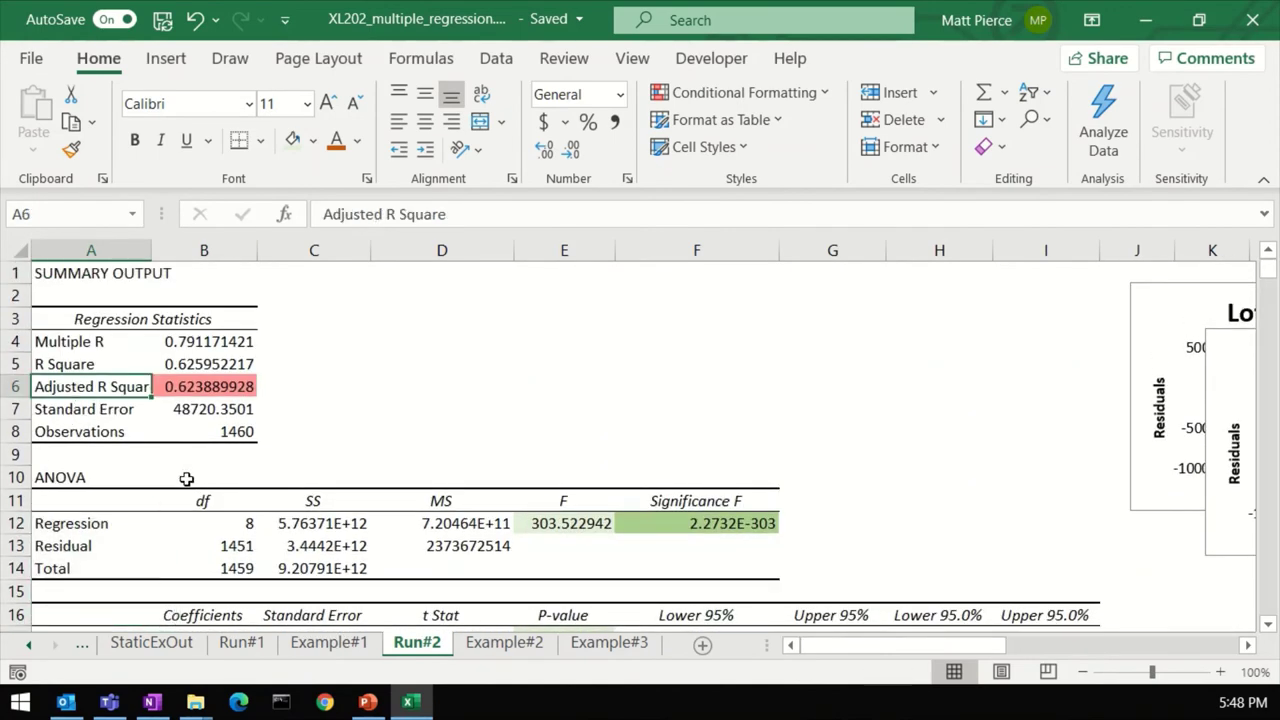
- Examine the residual and probability output tables in Run#2 and the data points of the Normal Probability Plot
{"action": "scroll", "coordinate": [186, 477], "scroll_direction": "down", "scroll_amount": 5}
{"action": "scroll", "coordinate": [245, 498], "scroll_direction": "down", "scroll_amount": 3}
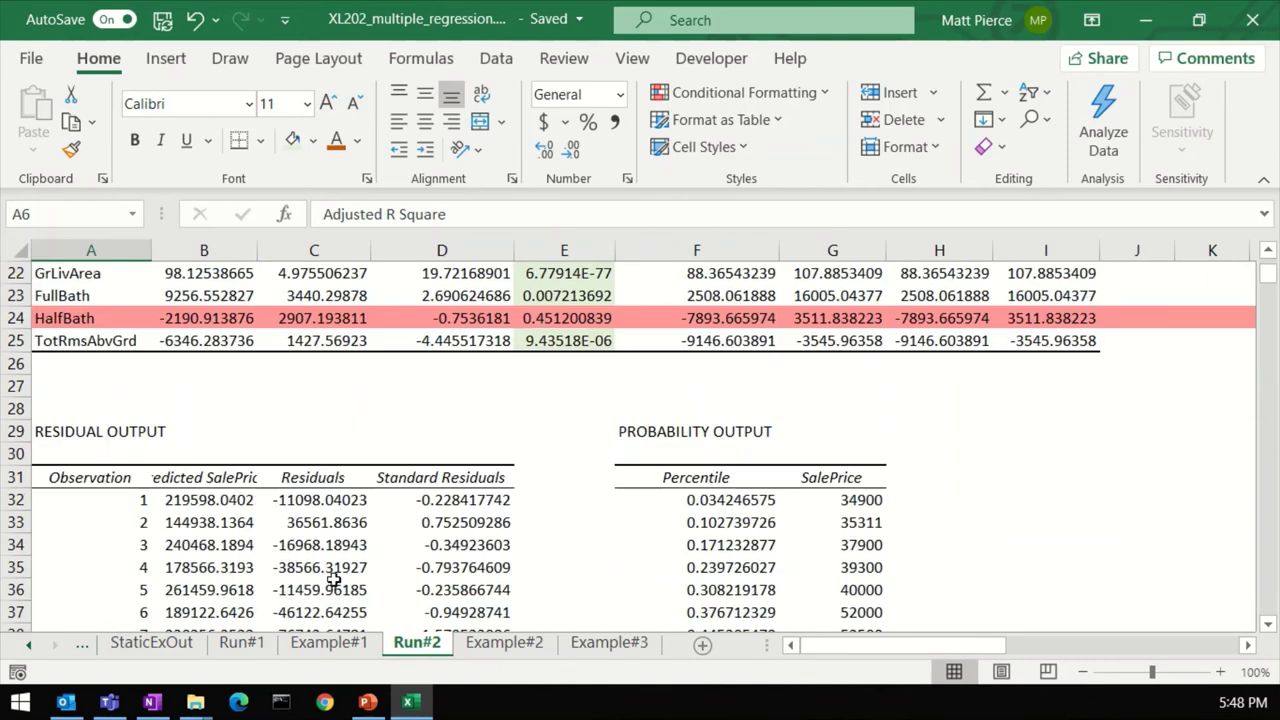
{"action": "scroll", "coordinate": [258, 551], "scroll_direction": "down", "scroll_amount": 1}
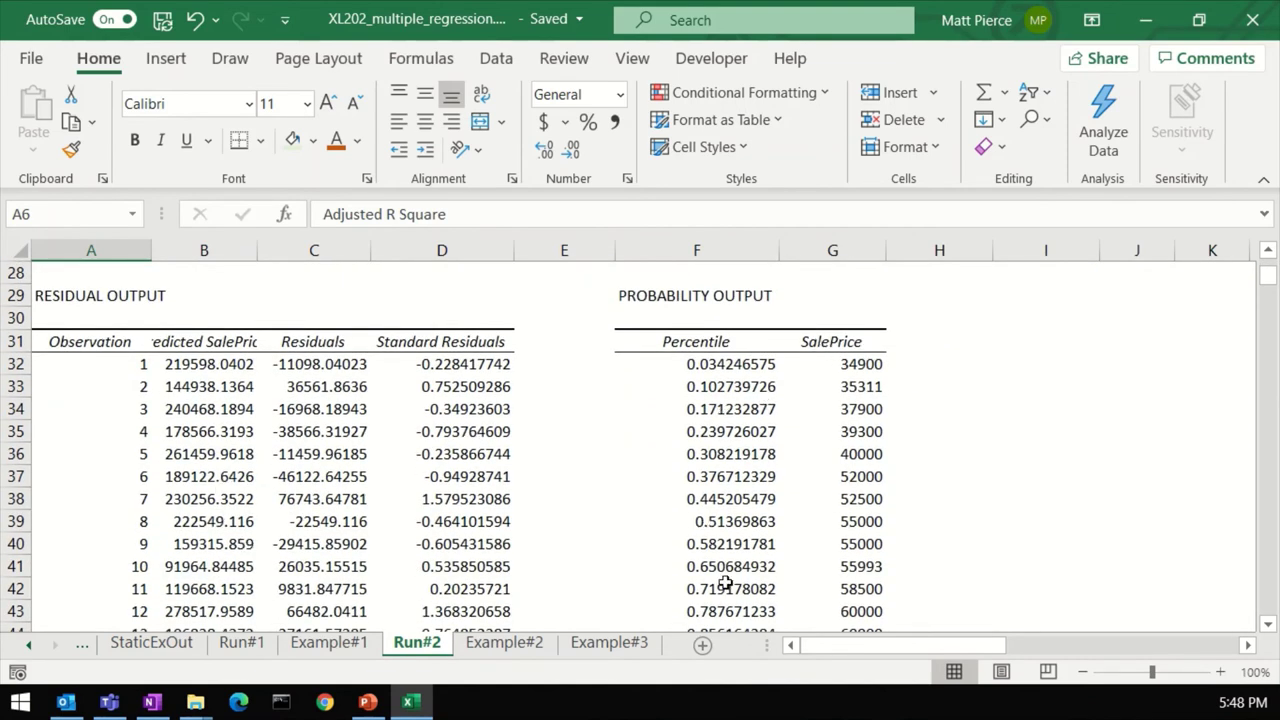
{"action": "scroll", "coordinate": [725, 583], "scroll_direction": "up", "scroll_amount": 9}
{"action": "left_click_drag", "start_coordinate": [877, 655], "coordinate": [1075, 645]}
{"action": "scroll", "coordinate": [978, 623], "scroll_direction": "down", "scroll_amount": 3}
{"action": "scroll", "coordinate": [977, 623], "scroll_direction": "down", "scroll_amount": 3}
{"action": "scroll", "coordinate": [1075, 615], "scroll_direction": "down", "scroll_amount": 3}
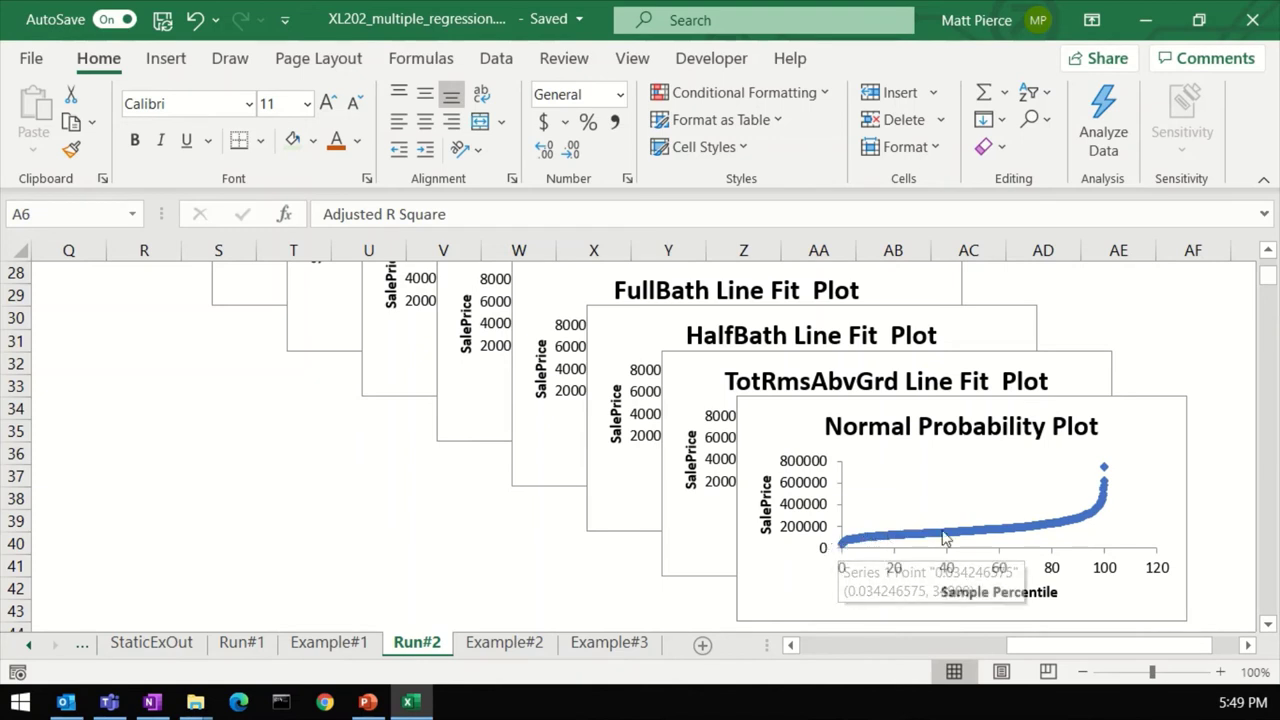
{"action": "mouse_move", "coordinate": [1105, 492]}
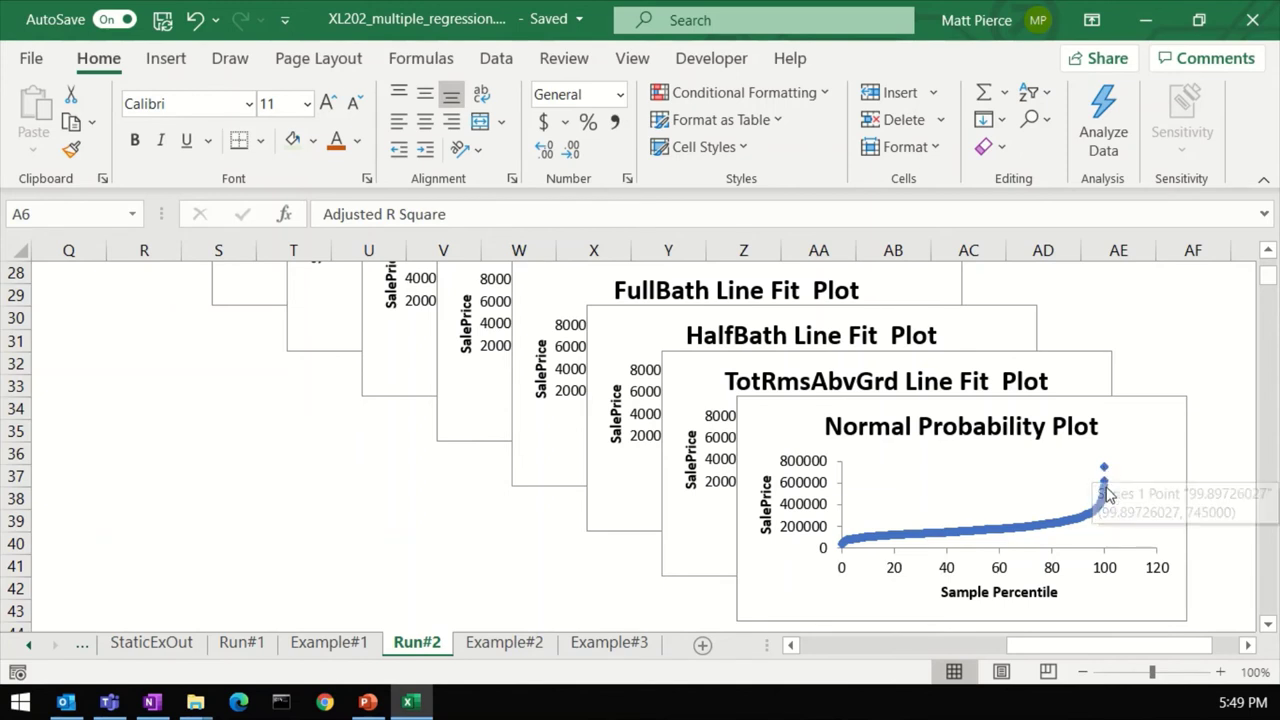
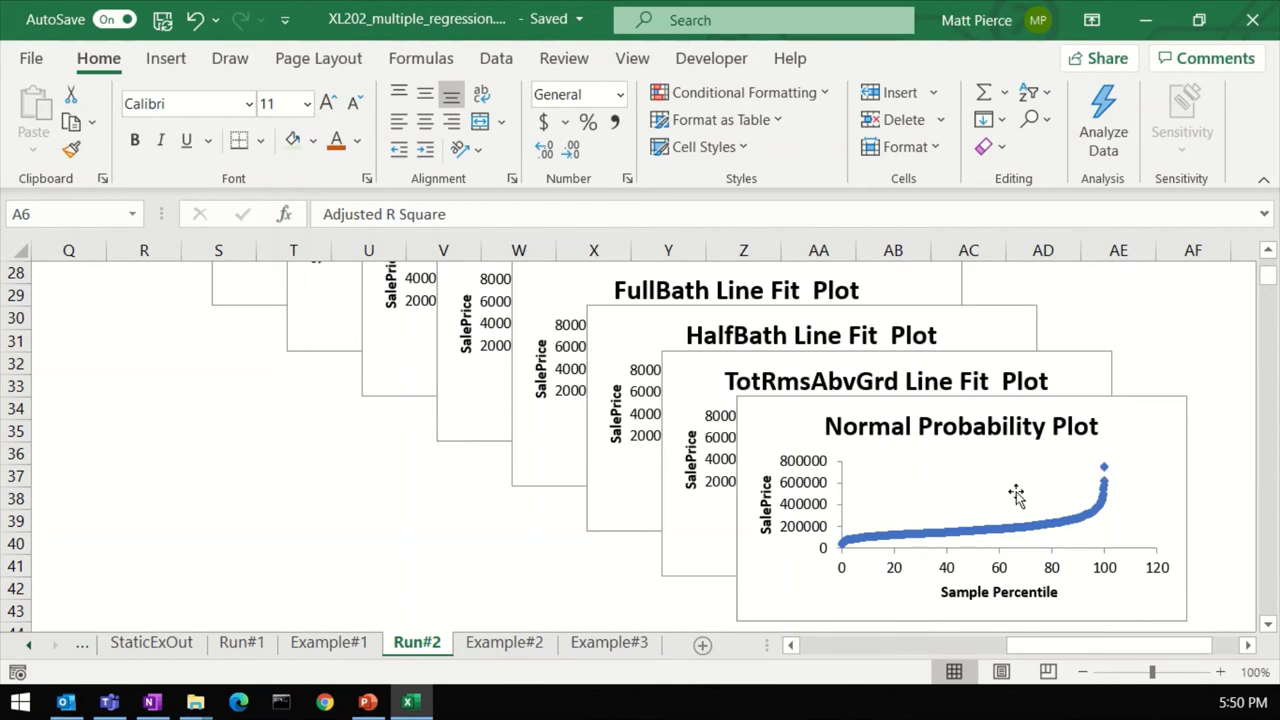
- Delete the Normal Probability Plot and the TotRmsAbvGrd Line Fit Plot from Run#2
{"action": "left_click", "coordinate": [933, 450]}
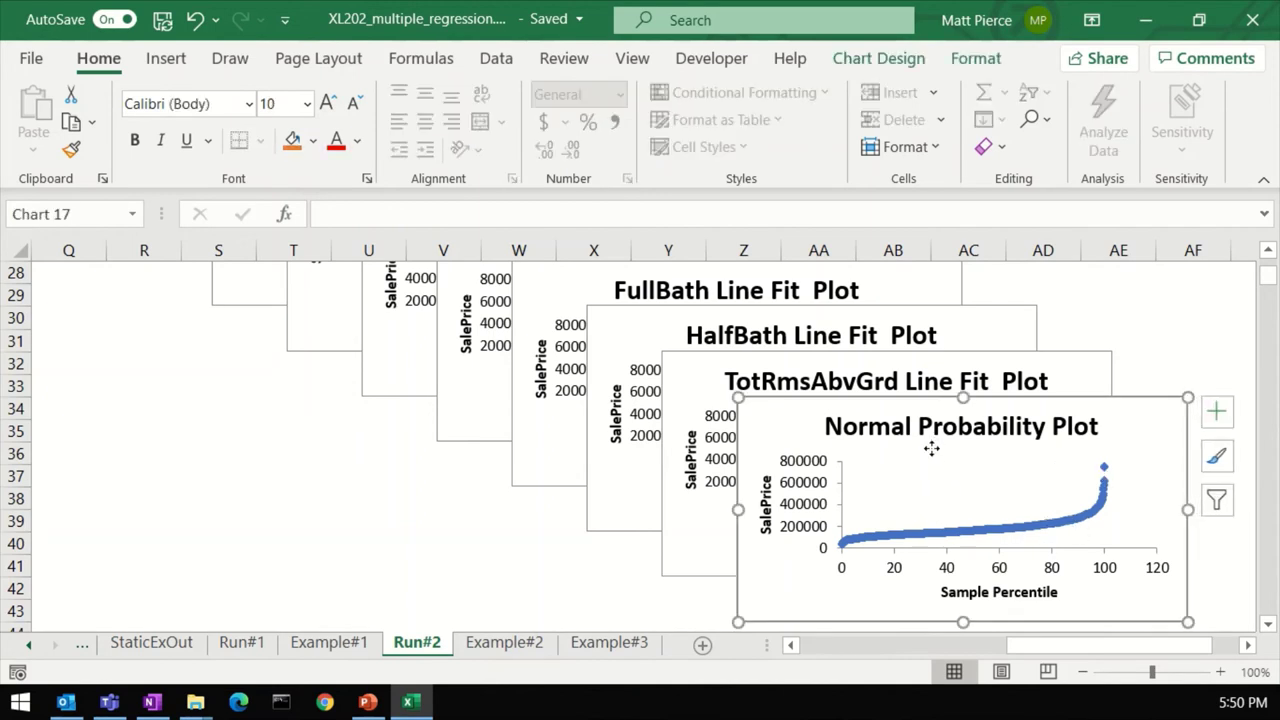
{"action": "key", "text": "Delete"}
{"action": "left_click", "coordinate": [909, 415]}
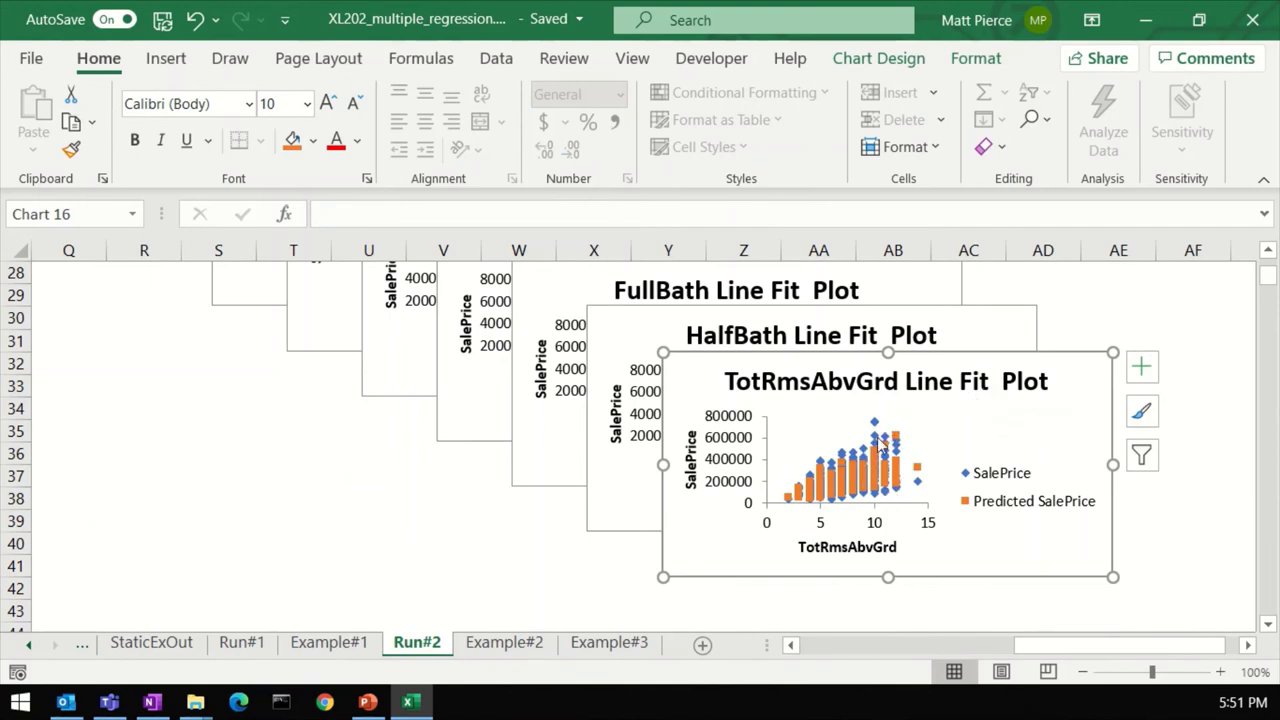
{"action": "left_click", "coordinate": [795, 384]}
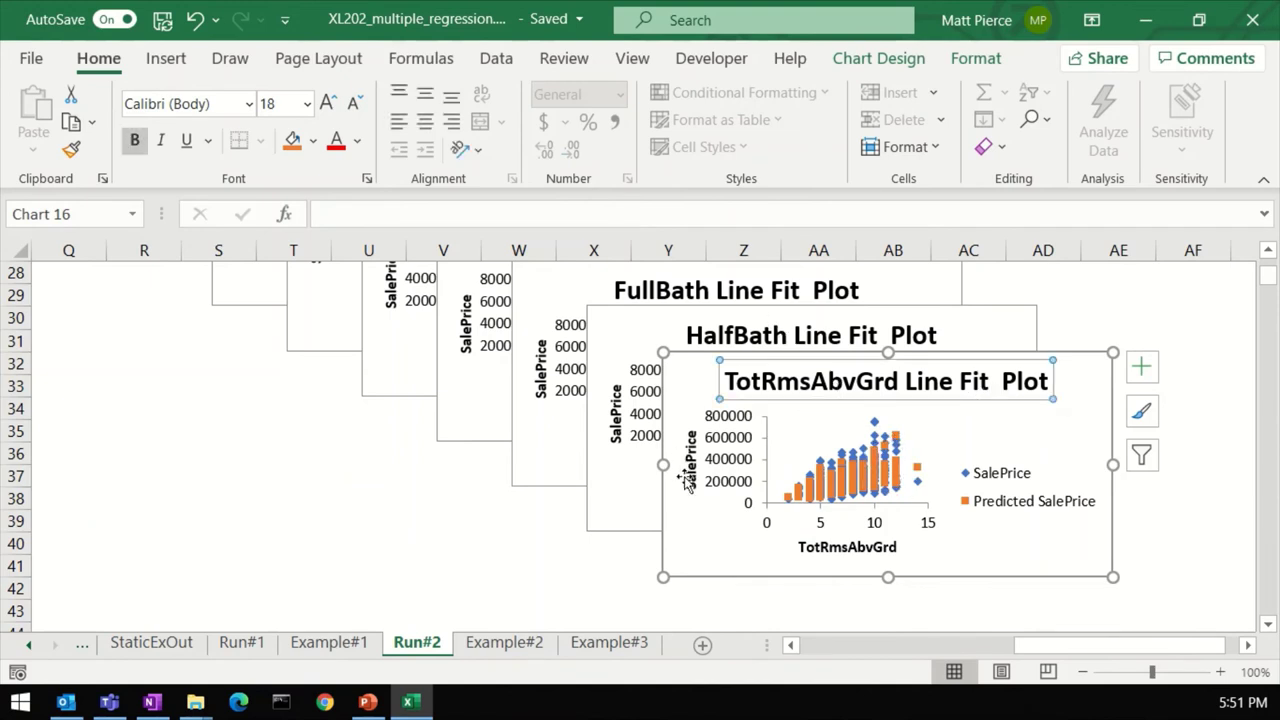
{"action": "scroll", "coordinate": [700, 457], "scroll_direction": "up", "scroll_amount": 1}
{"action": "key", "text": "Escape"}
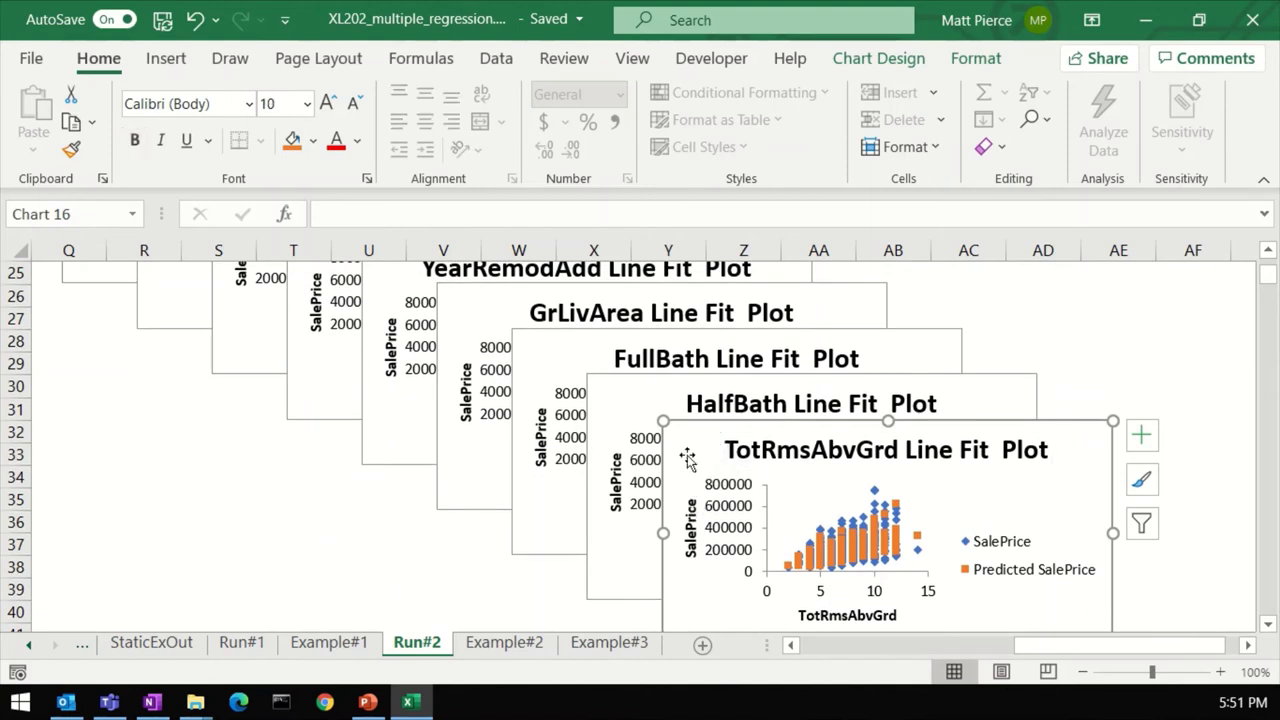
{"action": "key", "text": "Delete"}
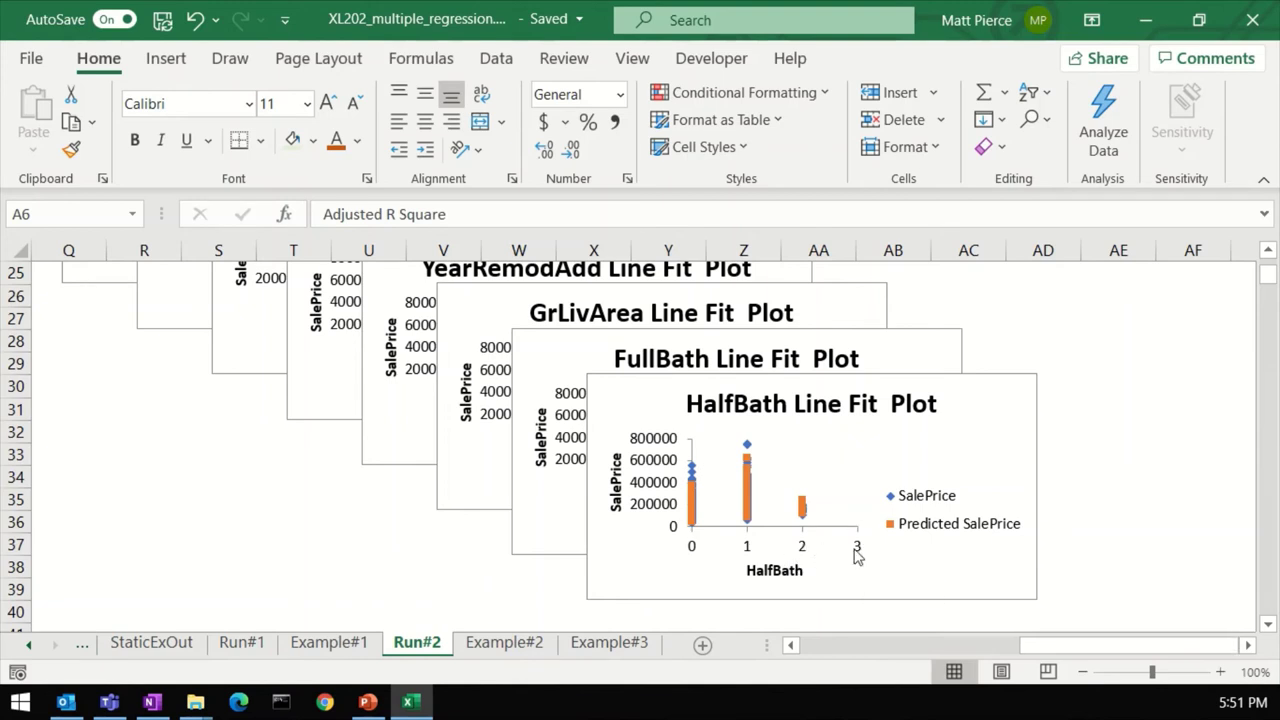
- Delete the HalfBath and FullBath Line Fit Plots
{"action": "scroll", "coordinate": [860, 515], "scroll_direction": "up", "scroll_amount": 1}
{"action": "left_click", "coordinate": [634, 468]}
{"action": "key", "text": "Delete"}
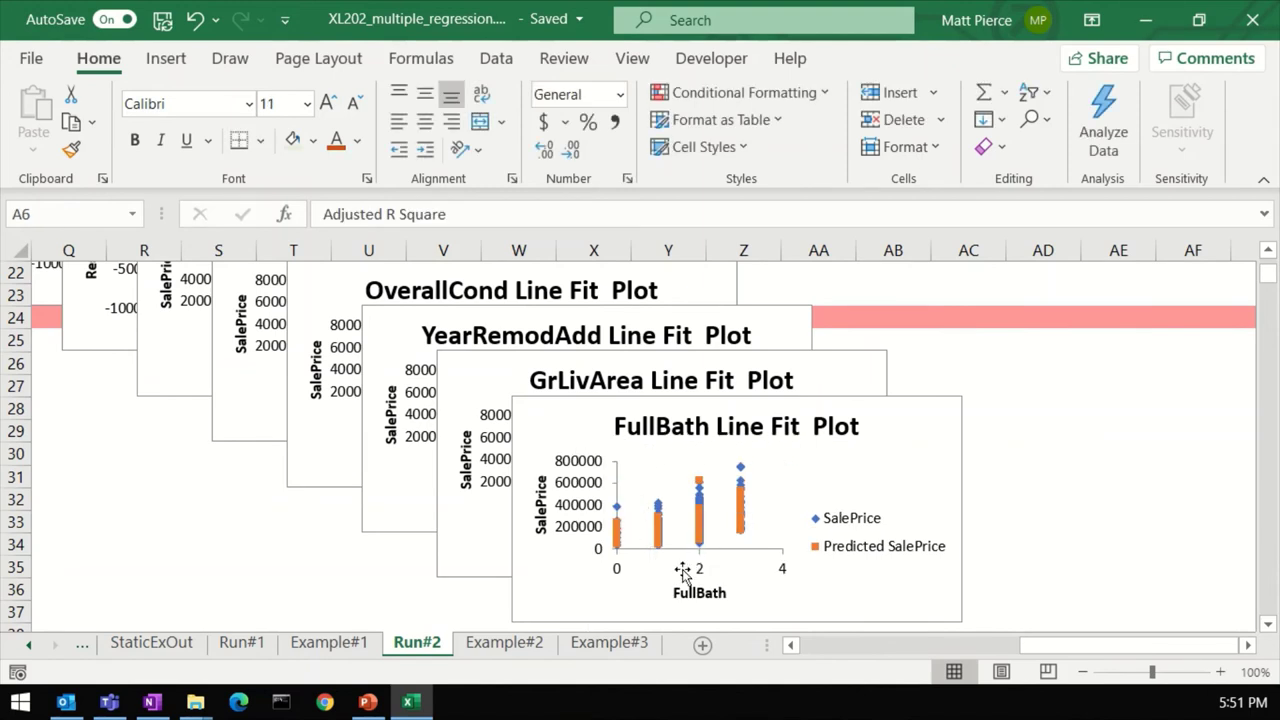
{"action": "left_click", "coordinate": [577, 427]}
{"action": "key", "text": "Delete"}
- Inspect the GrLivArea and YearRemodAdd Line Fit Plots and delete each one
{"action": "left_click", "coordinate": [496, 386]}
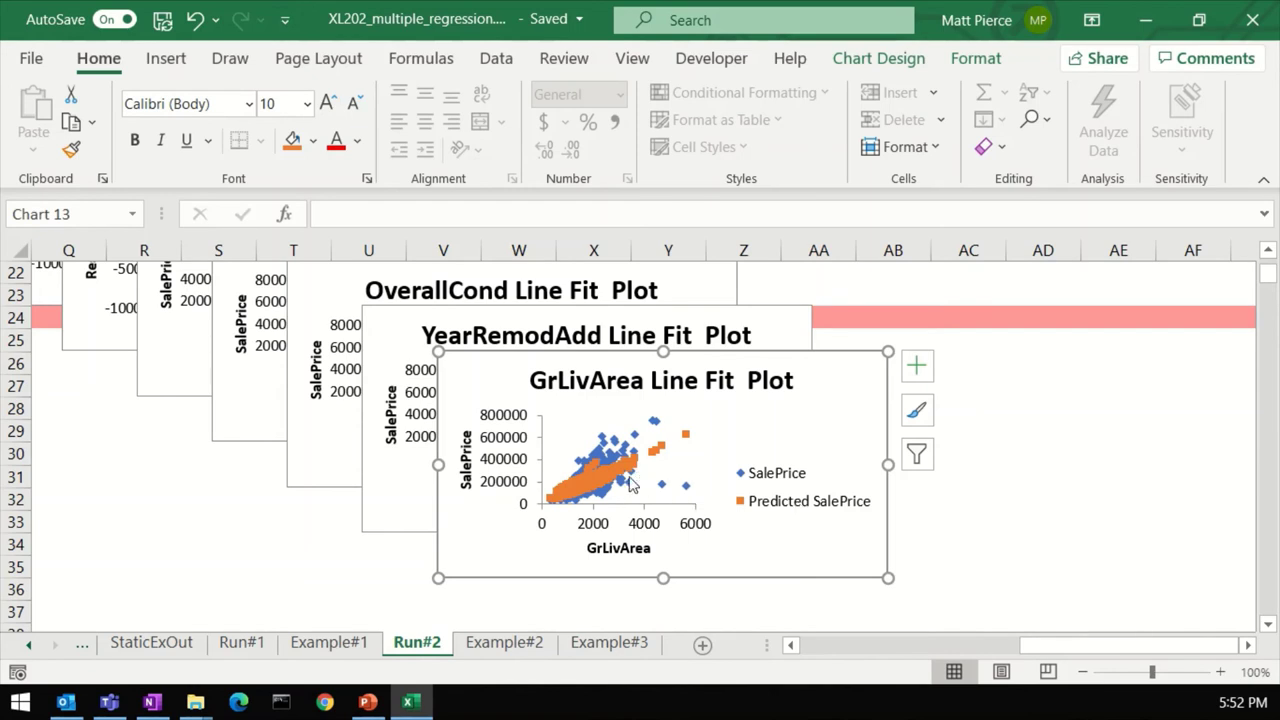
{"action": "left_click", "coordinate": [798, 398]}
{"action": "left_click", "coordinate": [848, 391]}
{"action": "key", "text": "Delete"}
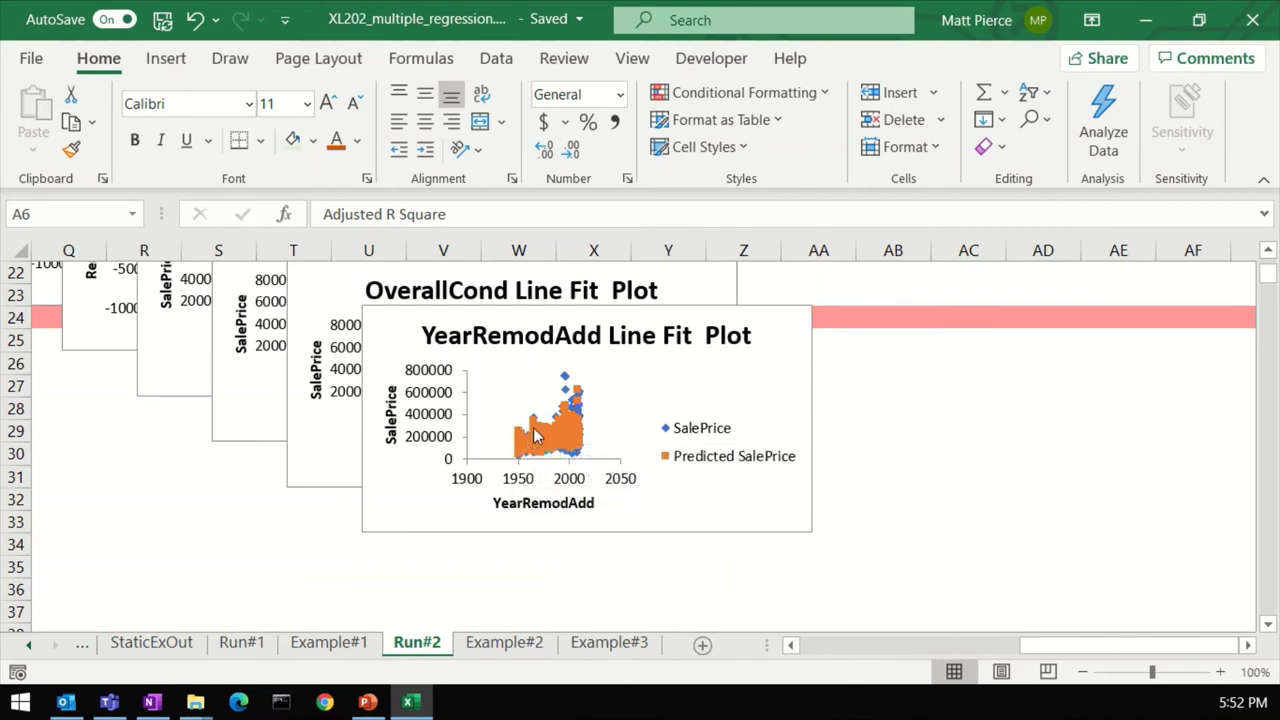
{"action": "mouse_move", "coordinate": [537, 429]}
{"action": "mouse_move", "coordinate": [565, 410]}
{"action": "left_click", "coordinate": [402, 334]}
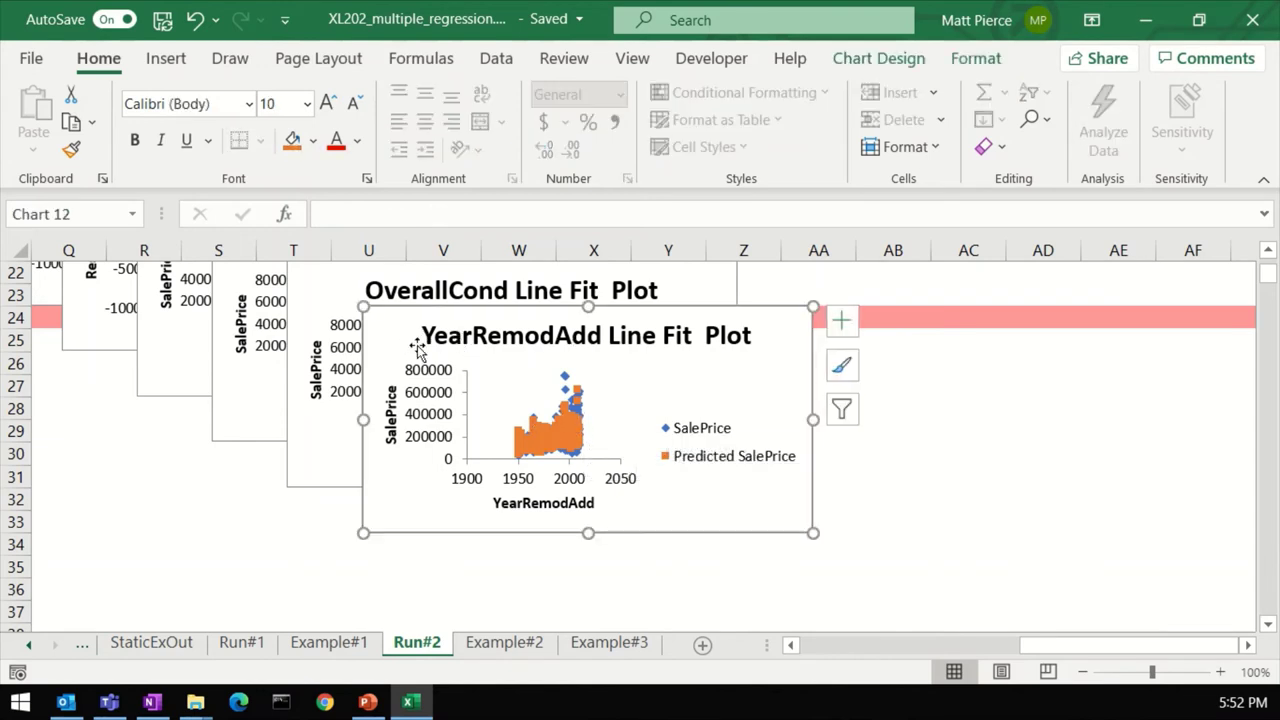
{"action": "key", "text": "Delete"}
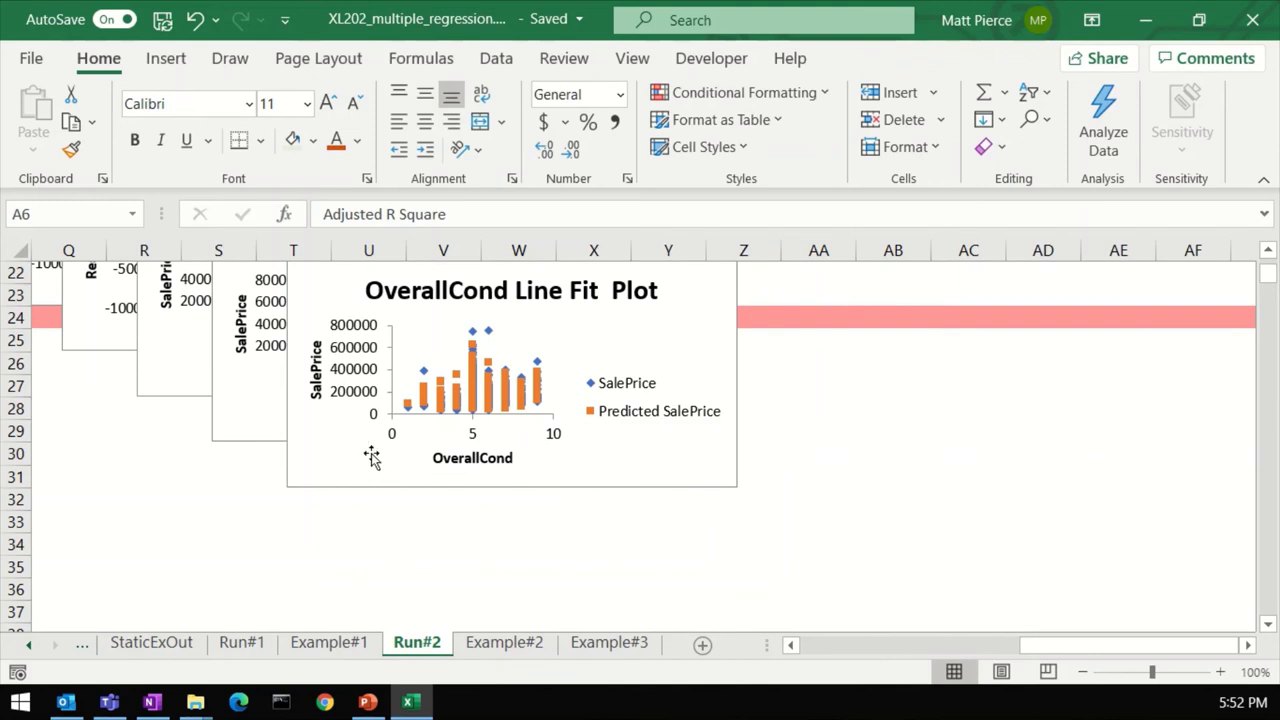
- Delete the OverallCond, BldgType and LotArea Line Fit Plots from the chart stack
{"action": "scroll", "coordinate": [515, 360], "scroll_direction": "up", "scroll_amount": 3}
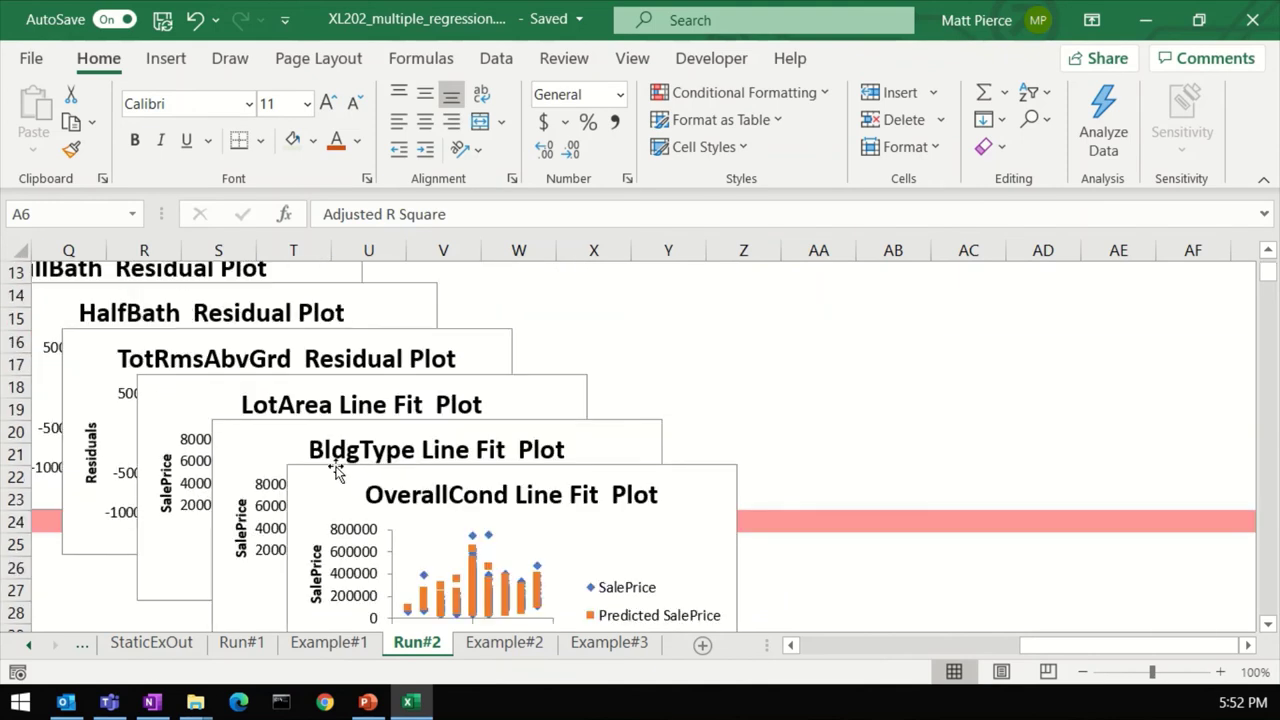
{"action": "left_click", "coordinate": [327, 483]}
{"action": "key", "text": "Delete"}
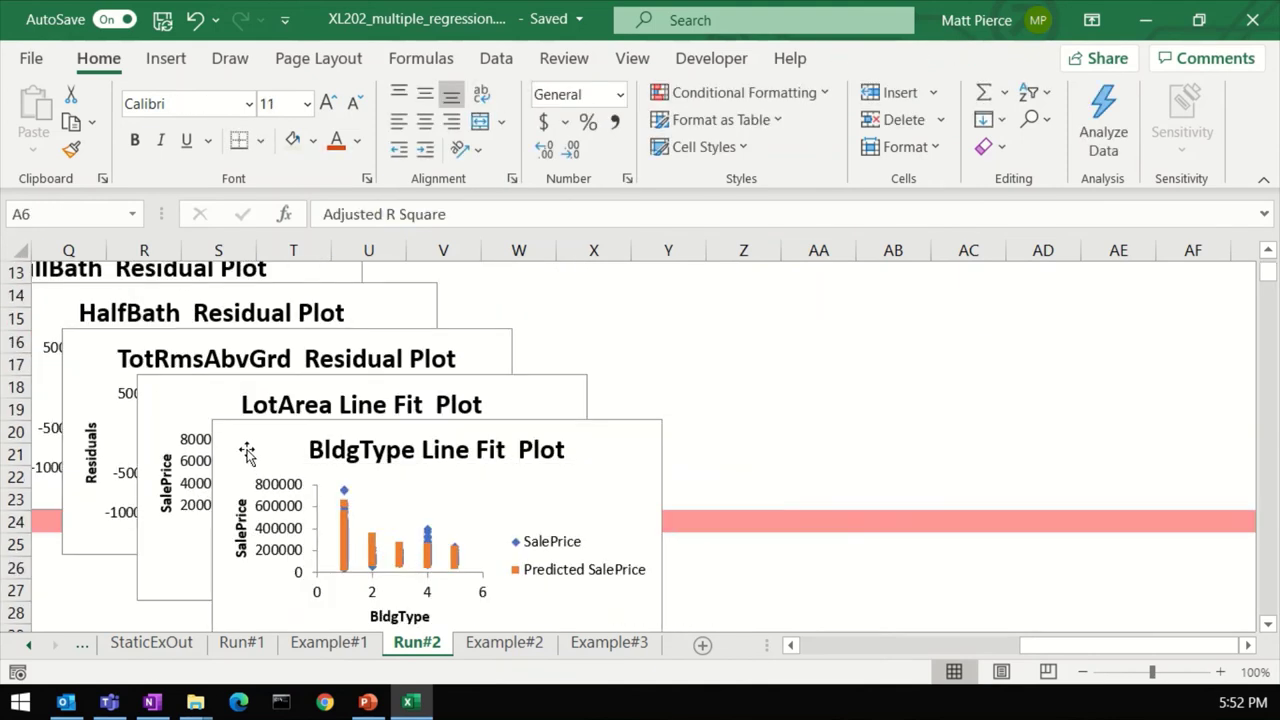
{"action": "left_click", "coordinate": [247, 449]}
{"action": "key", "text": "Delete"}
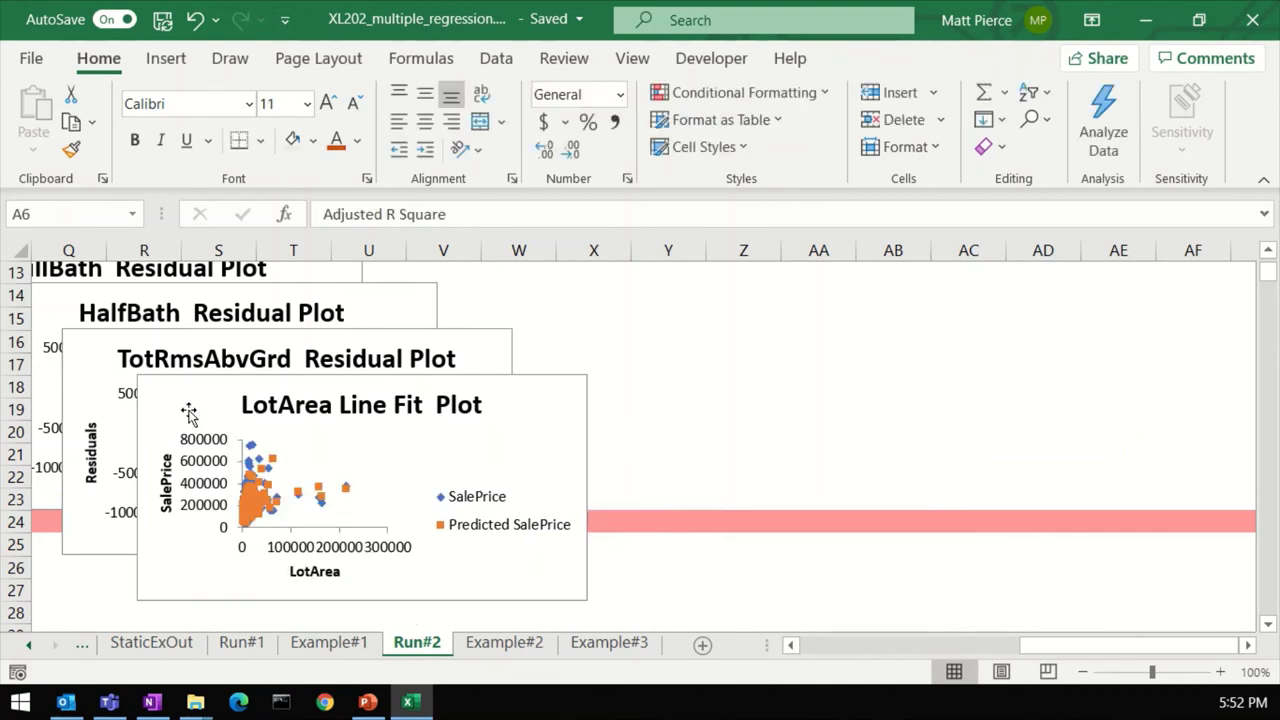
{"action": "left_click", "coordinate": [187, 410]}
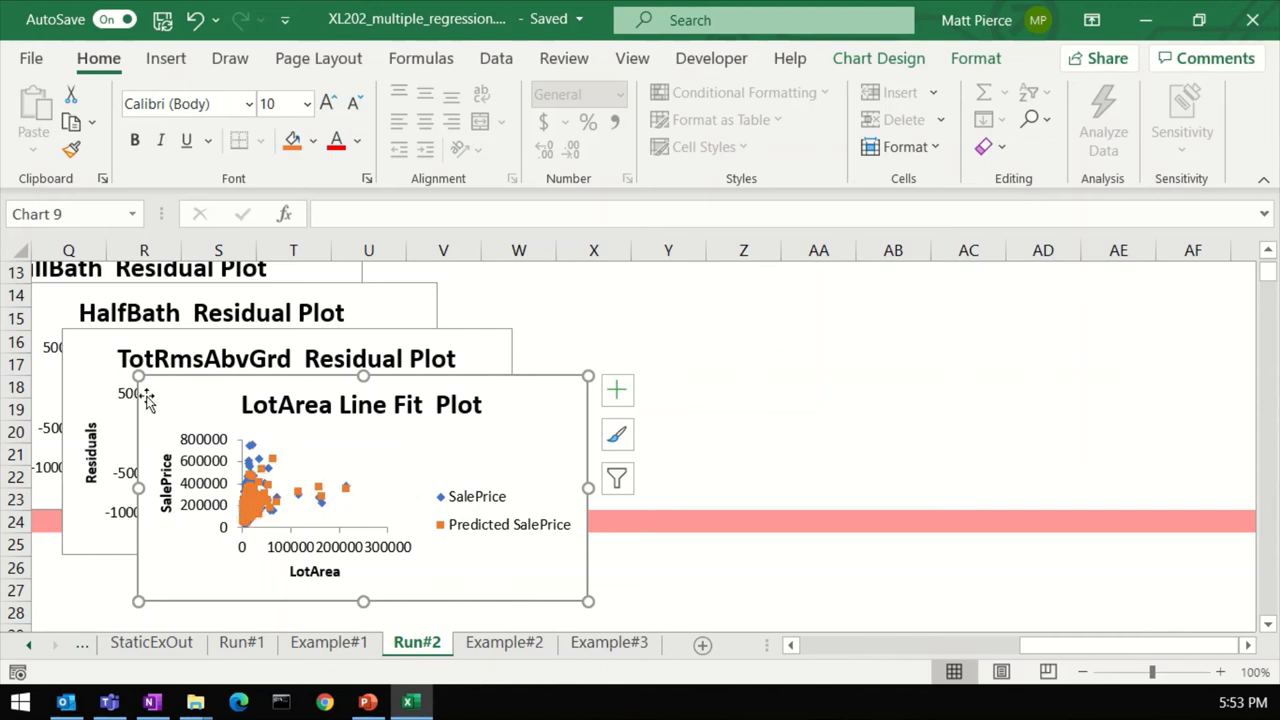
{"action": "key", "text": "Delete"}
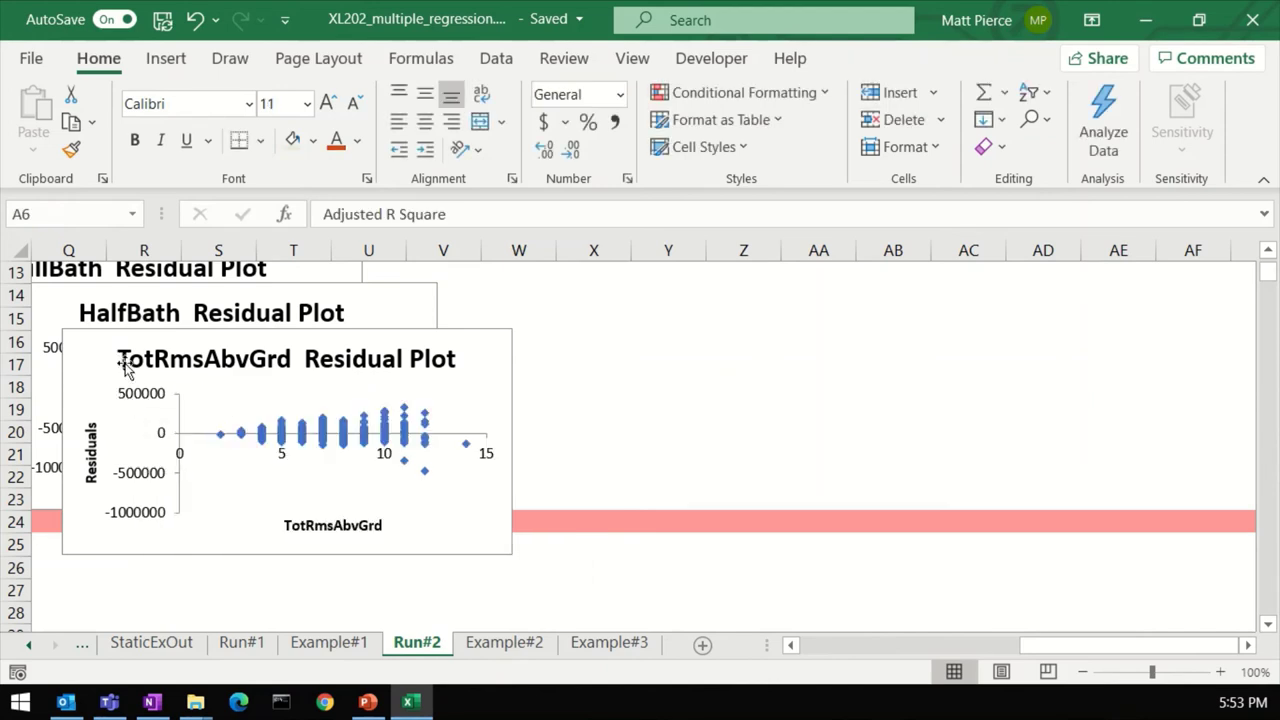
- Inspect the TotRmsAbvGrd Residual Plot, then delete it and the HalfBath Residual Plot
{"action": "scroll", "coordinate": [104, 458], "scroll_direction": "up", "scroll_amount": 1}
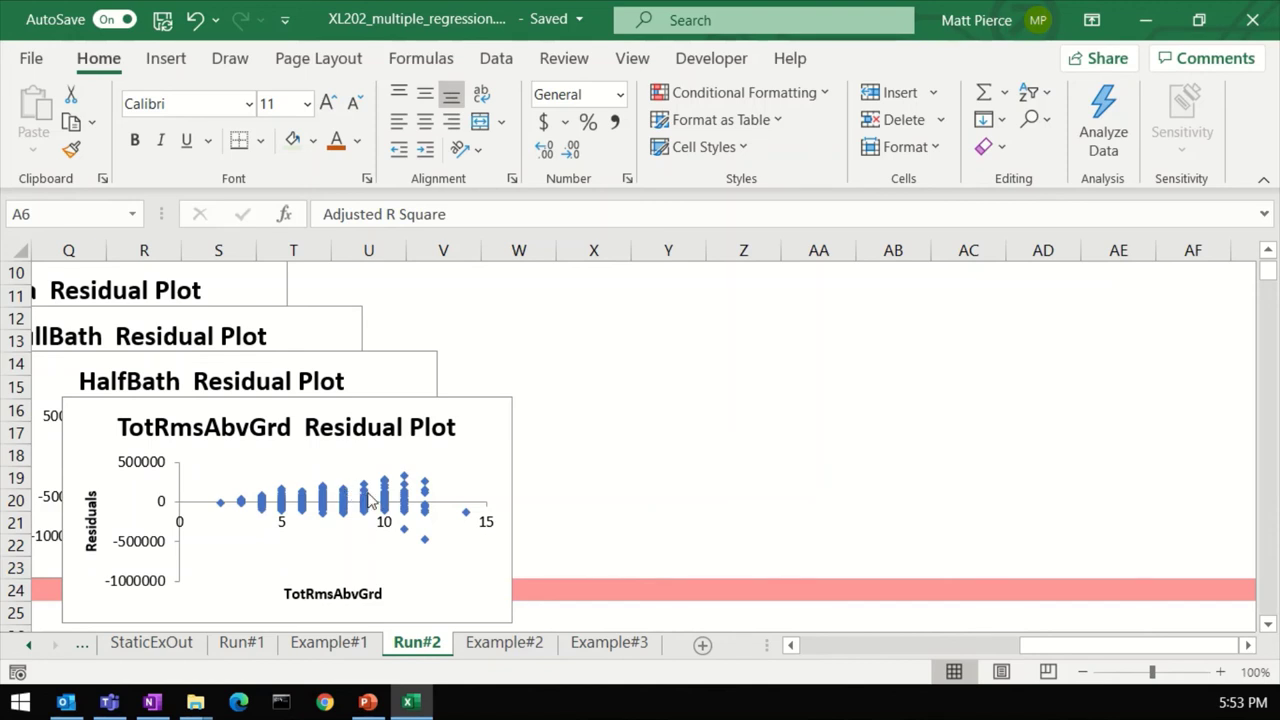
{"action": "mouse_move", "coordinate": [368, 496]}
{"action": "left_click", "coordinate": [287, 432]}
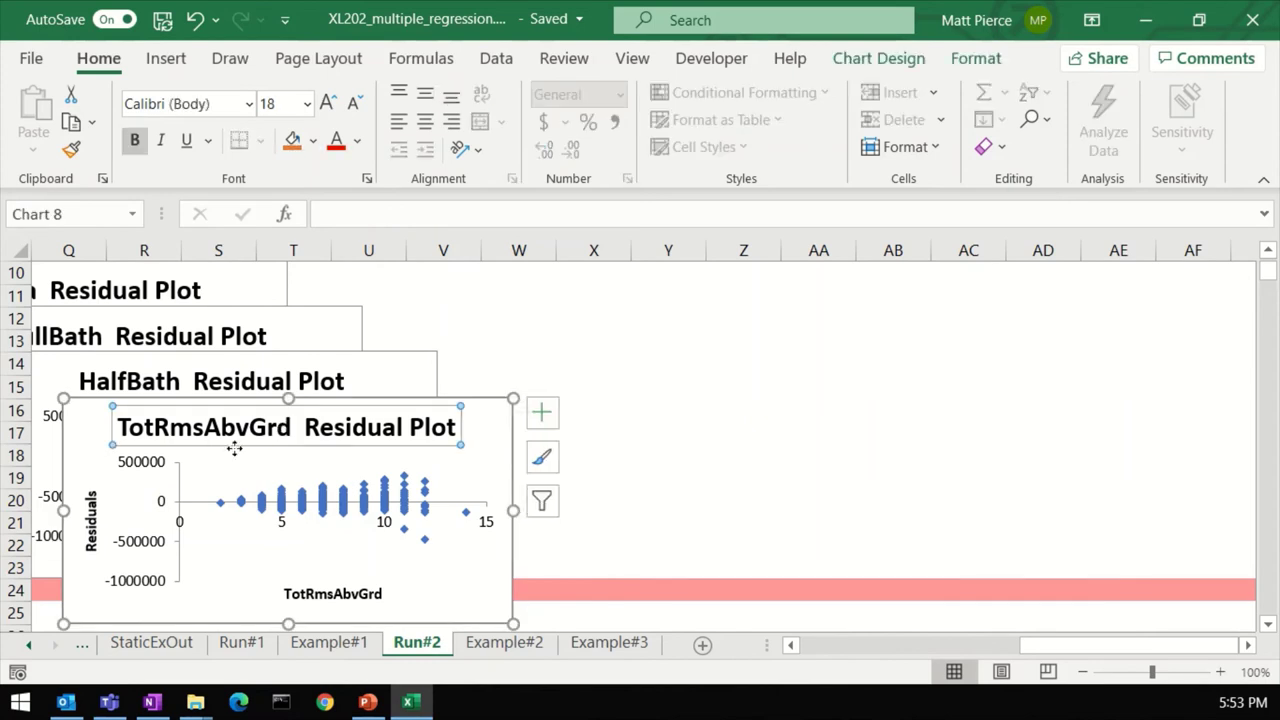
{"action": "left_click", "coordinate": [86, 440]}
{"action": "key", "text": "Delete"}
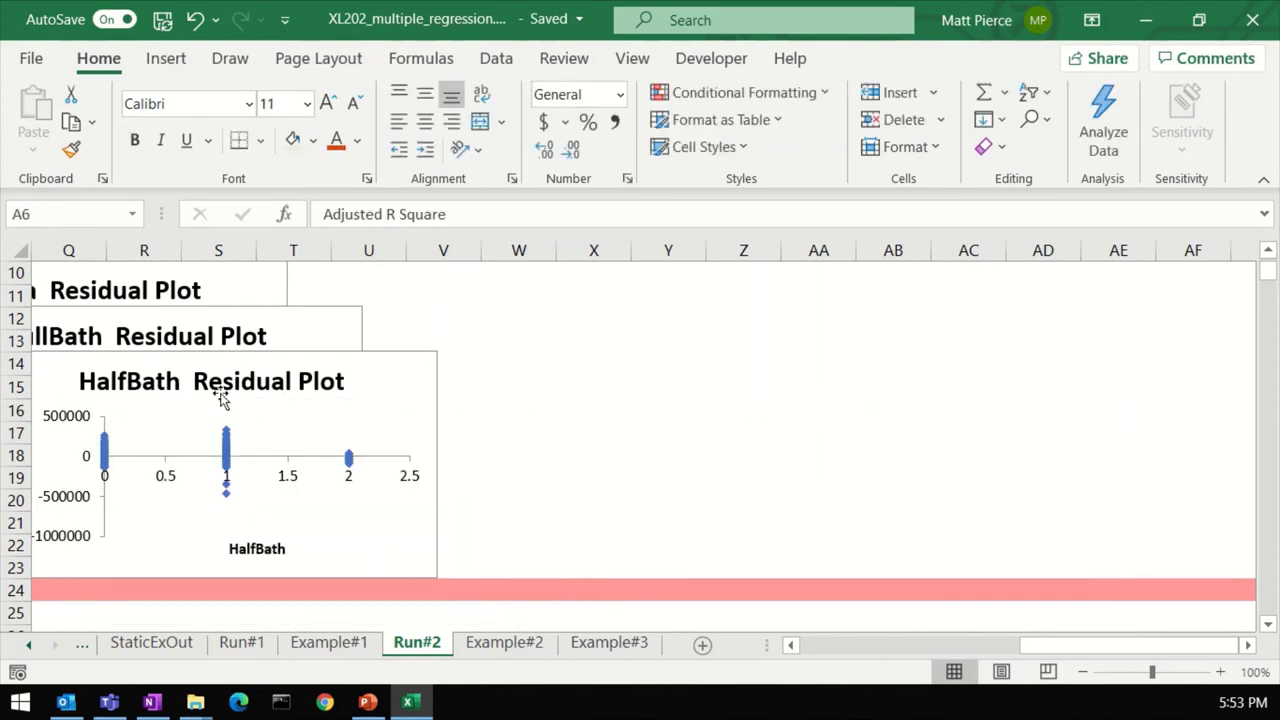
{"action": "left_click", "coordinate": [425, 405]}
{"action": "key", "text": "Delete"}
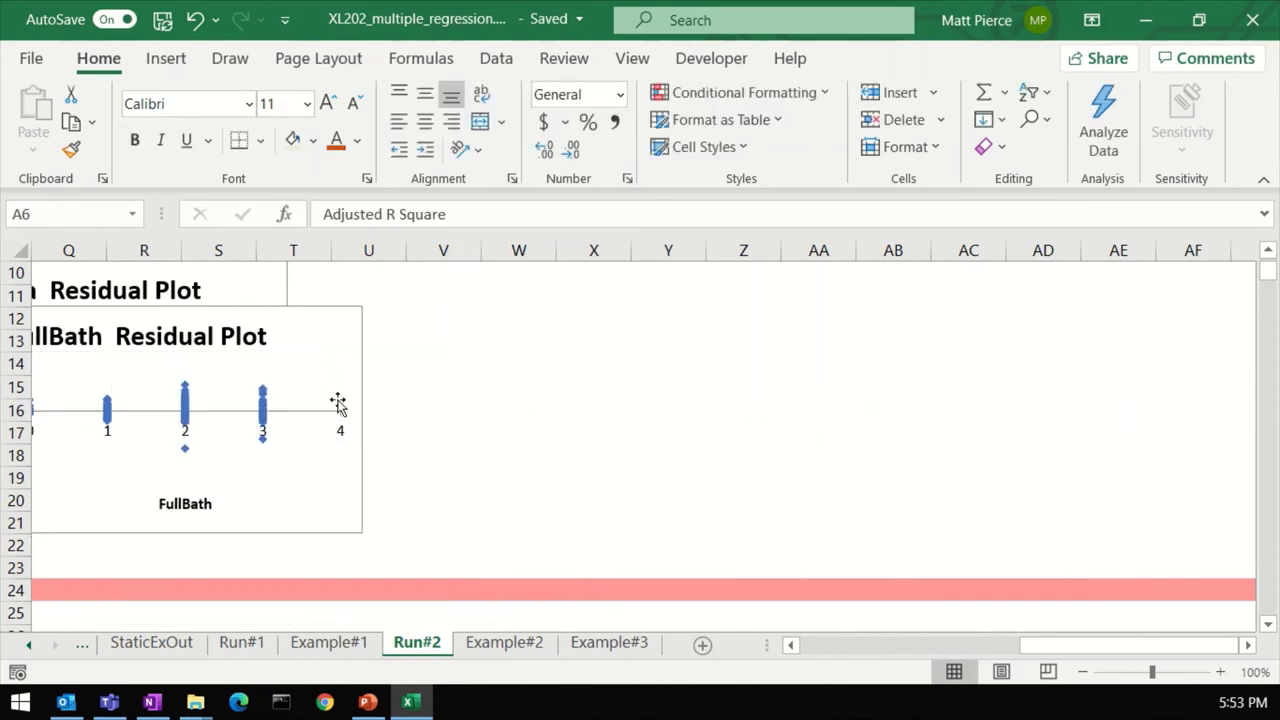
- Bring the whole FullBath Residual Plot into view and delete it
{"action": "left_click", "coordinate": [247, 490]}
{"action": "left_click_drag", "start_coordinate": [1040, 645], "coordinate": [1030, 645]}
{"action": "scroll", "coordinate": [620, 600], "scroll_direction": "up", "scroll_amount": 3}
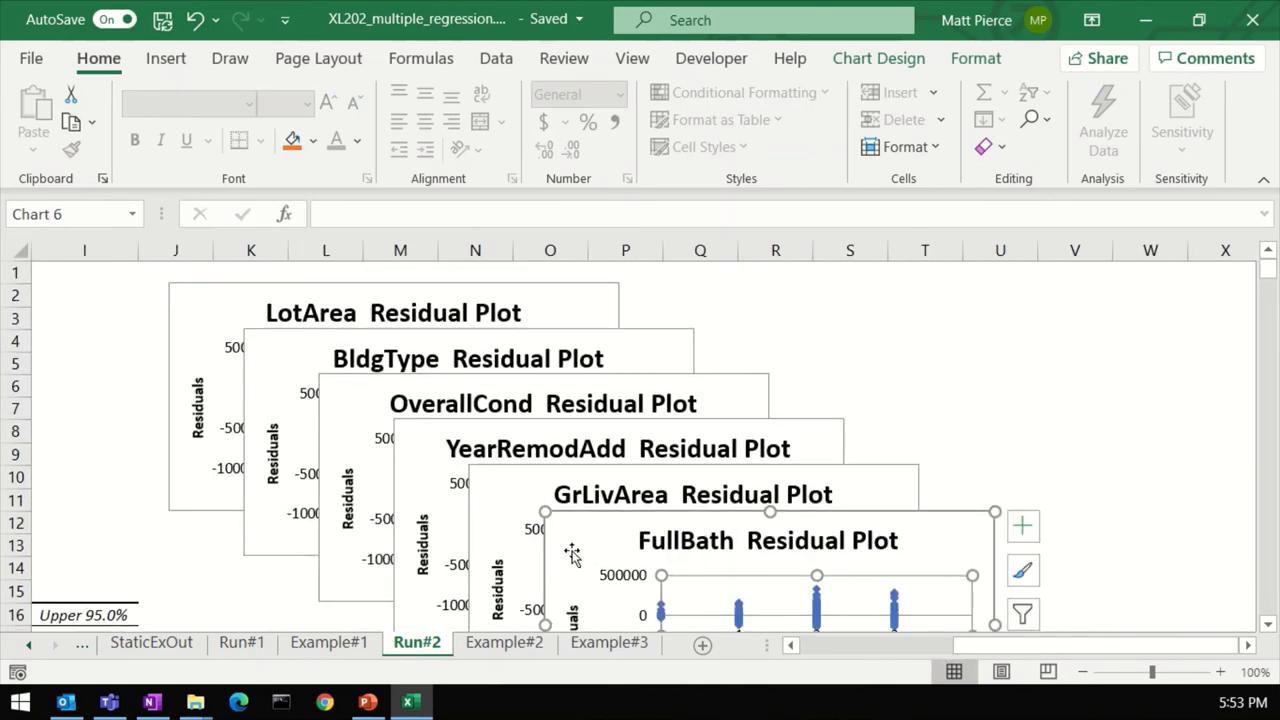
{"action": "key", "text": "Delete"}
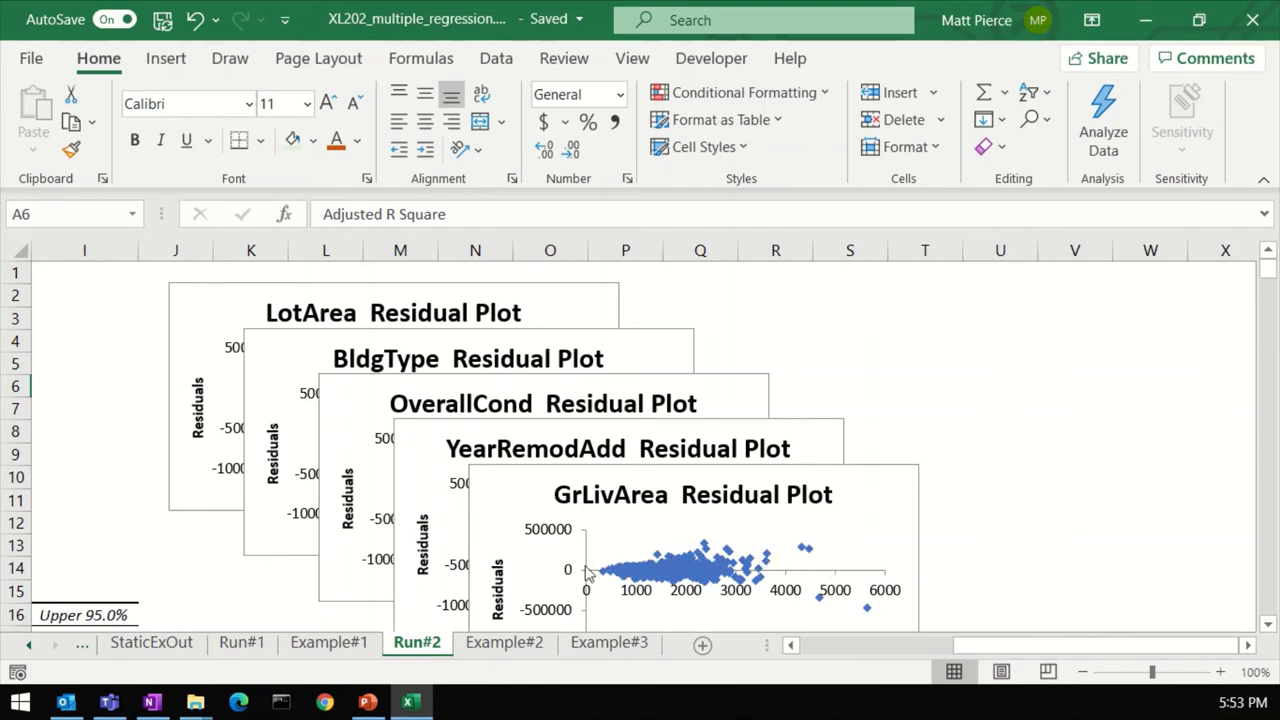
- Inspect the GrLivArea and YearRemodAdd Residual Plots and delete both
{"action": "scroll", "coordinate": [736, 582], "scroll_direction": "down", "scroll_amount": 1}
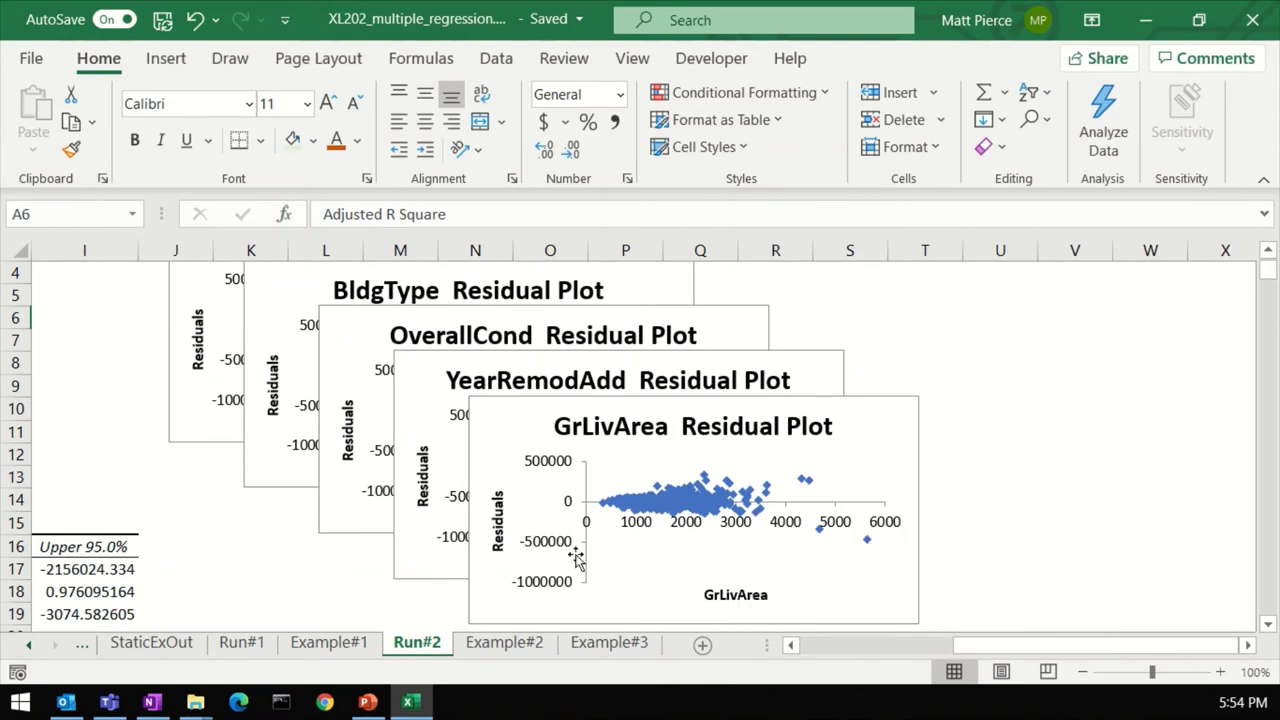
{"action": "left_click", "coordinate": [502, 440]}
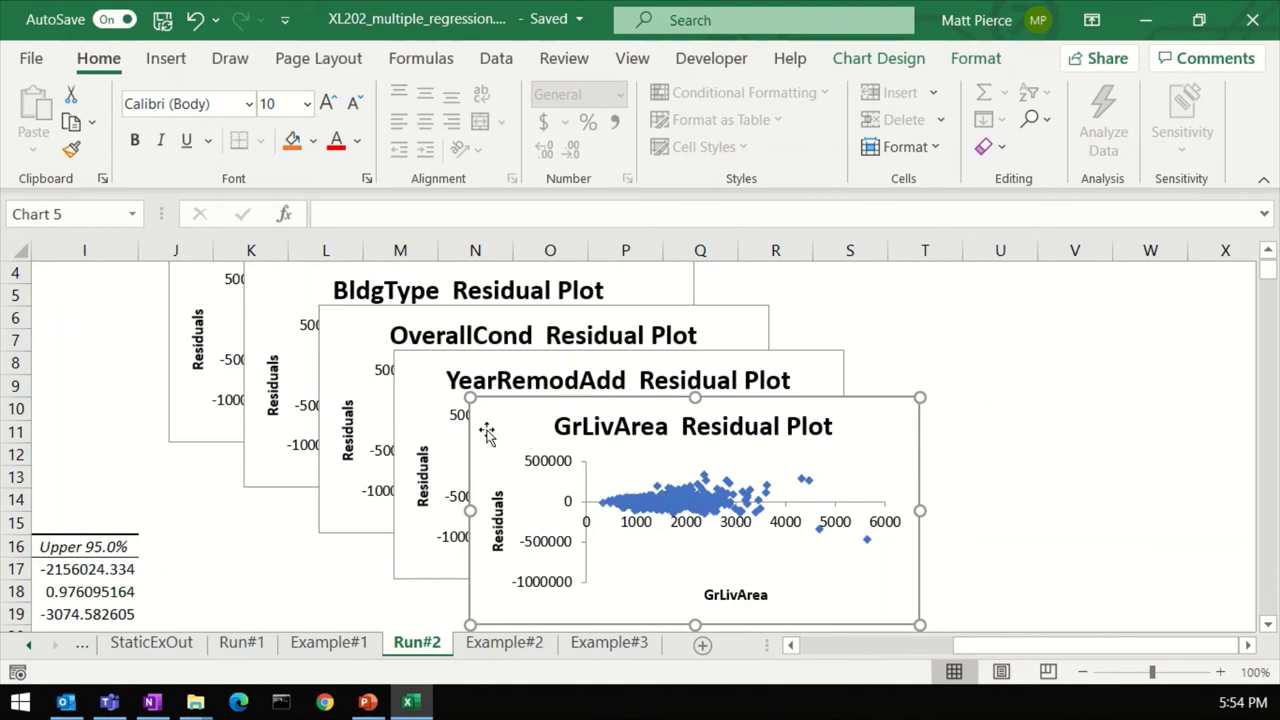
{"action": "key", "text": "Delete"}
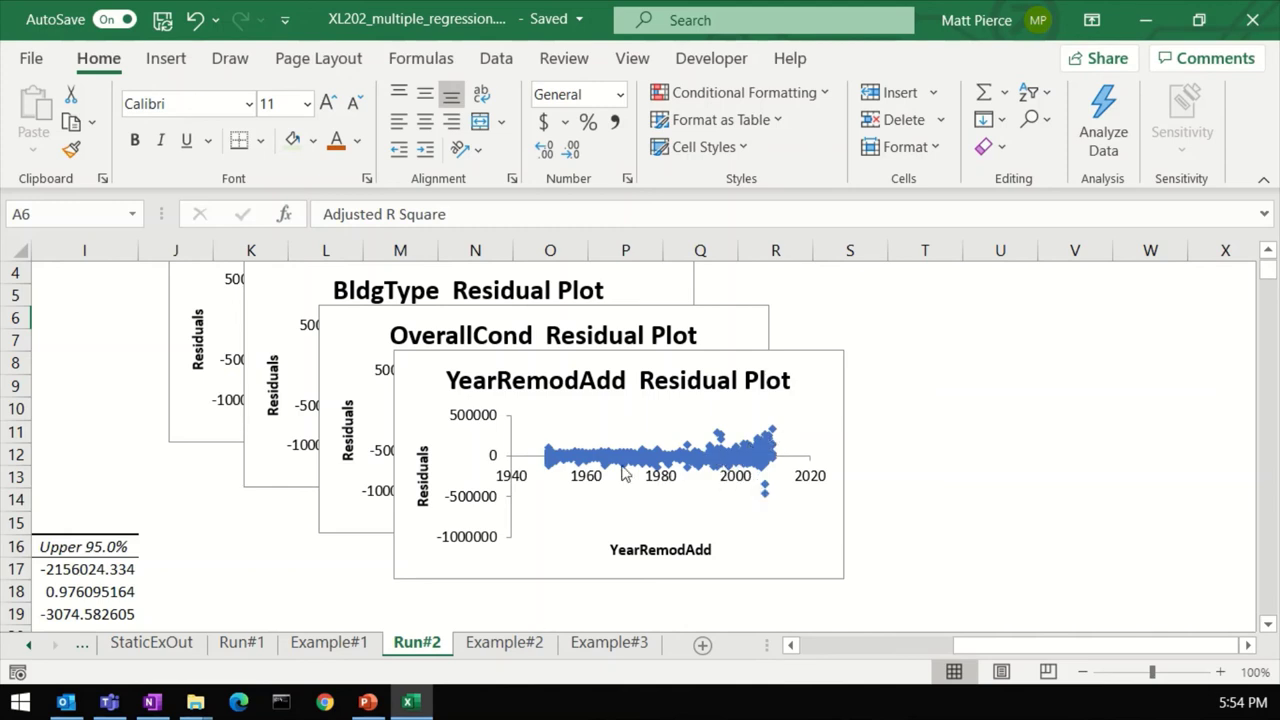
{"action": "left_click", "coordinate": [417, 394]}
{"action": "key", "text": "Delete"}
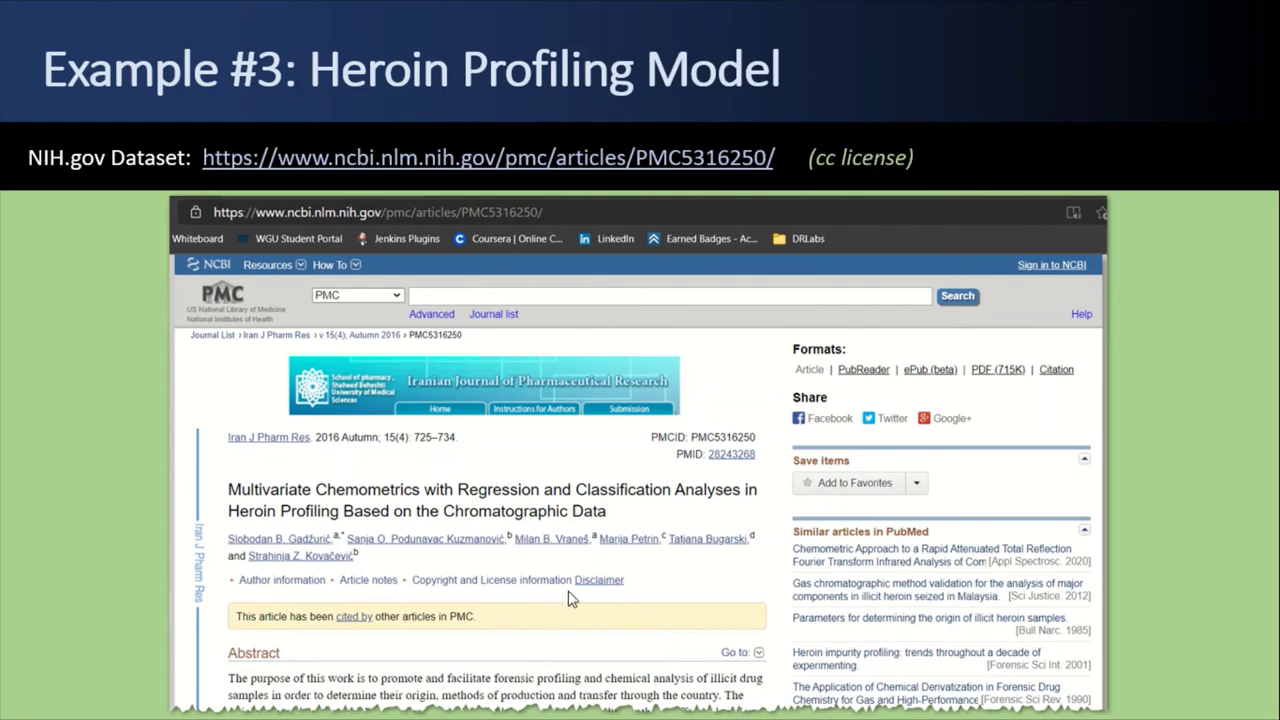
- Switch from the Example #3 slide to the Excel workbook and save it
{"action": "key", "text": "alt+Tab"}
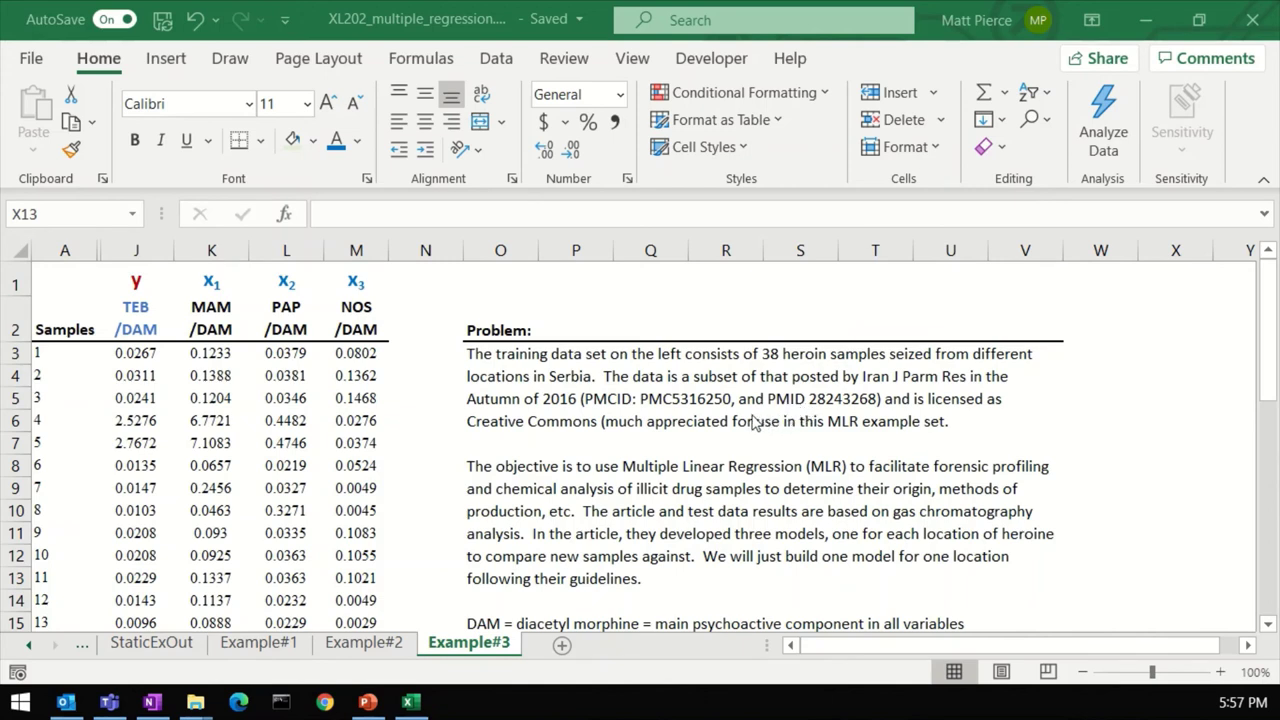
{"action": "key", "text": "ctrl+s"}
- Review the y and x1 to x3 column headers in Example#3 and read the heroin profiling problem description
{"action": "left_click_drag", "start_coordinate": [133, 283], "coordinate": [356, 325]}
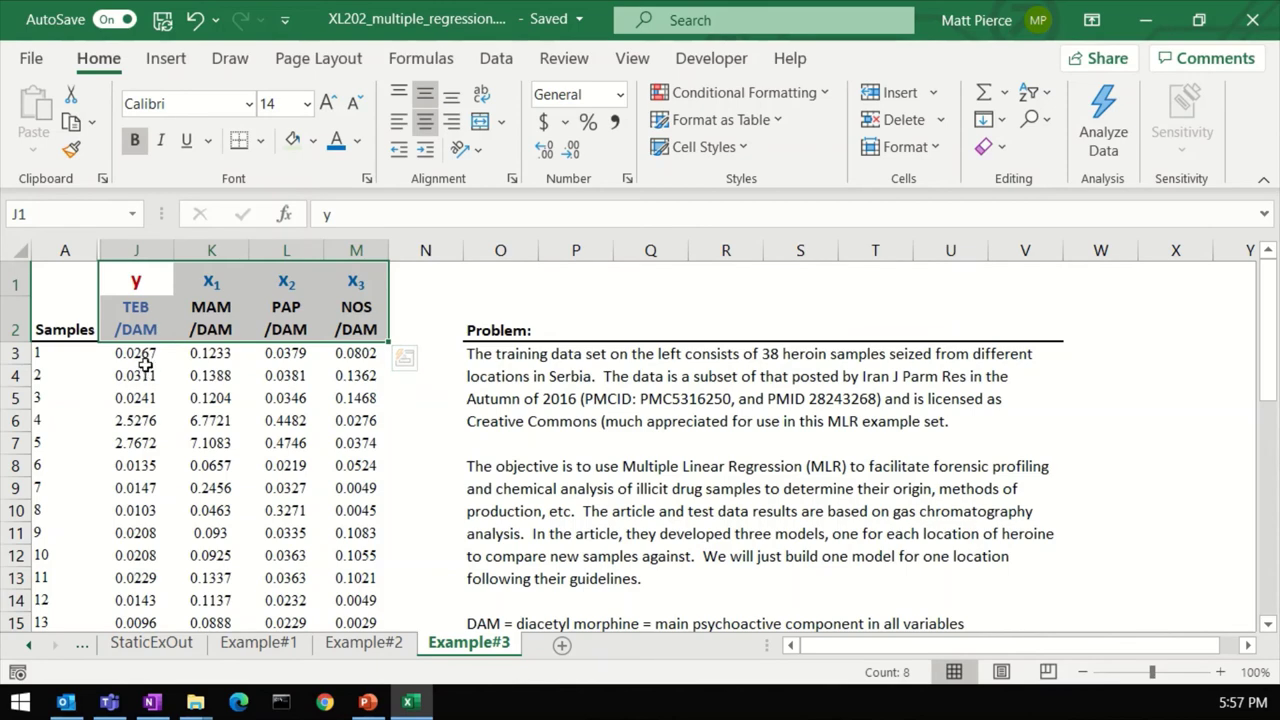
{"action": "scroll", "coordinate": [655, 469], "scroll_direction": "down", "scroll_amount": 1}
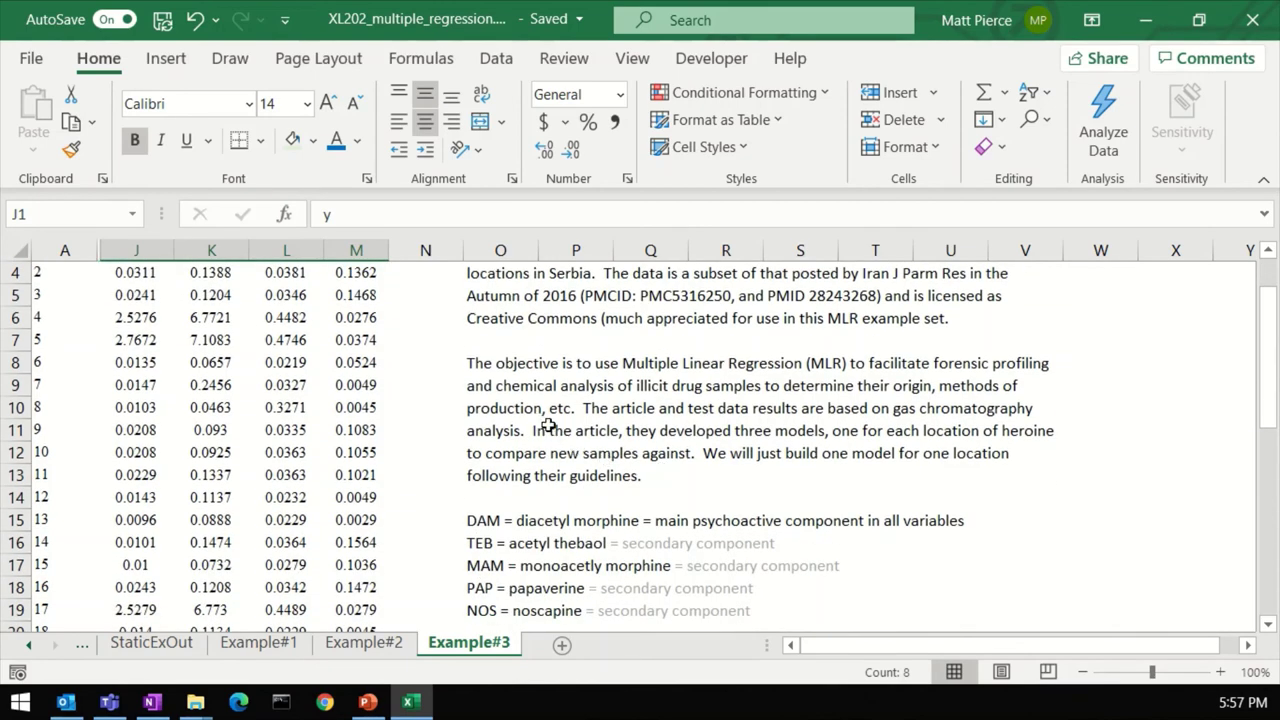
{"action": "scroll", "coordinate": [548, 427], "scroll_direction": "up", "scroll_amount": 1}
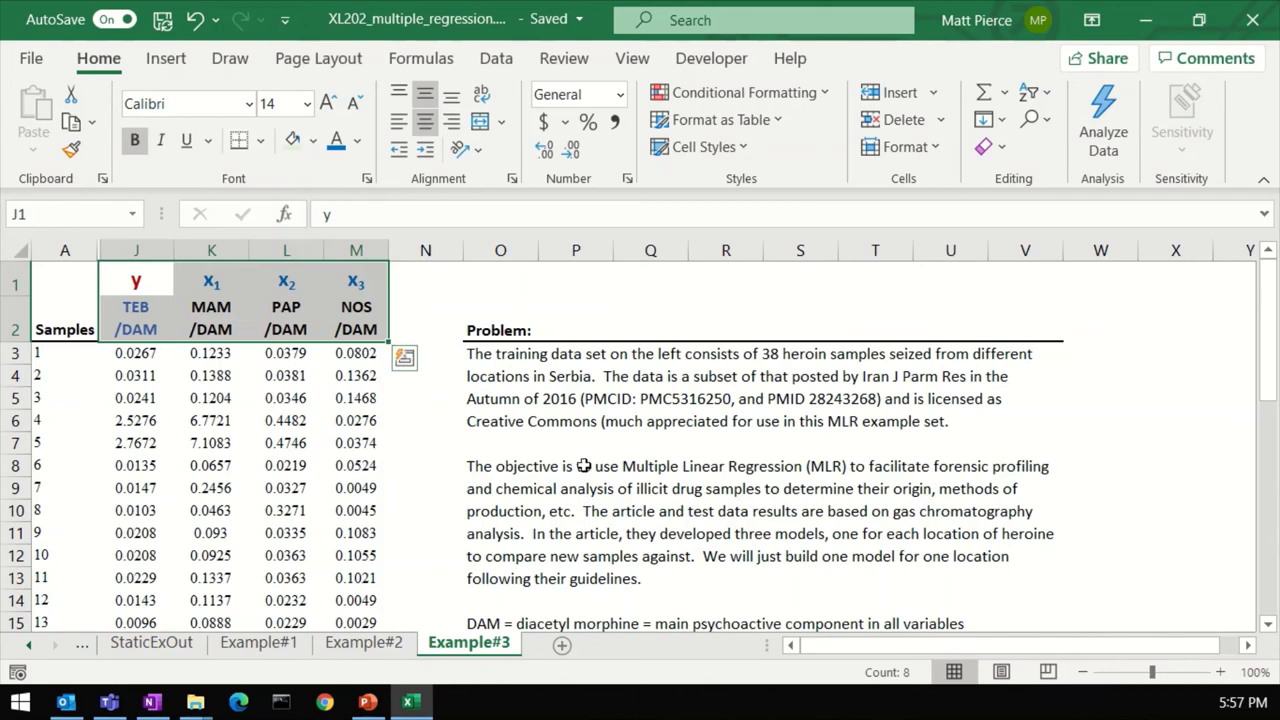
{"action": "left_click", "coordinate": [588, 472]}
{"action": "scroll", "coordinate": [617, 489], "scroll_direction": "down", "scroll_amount": 1}
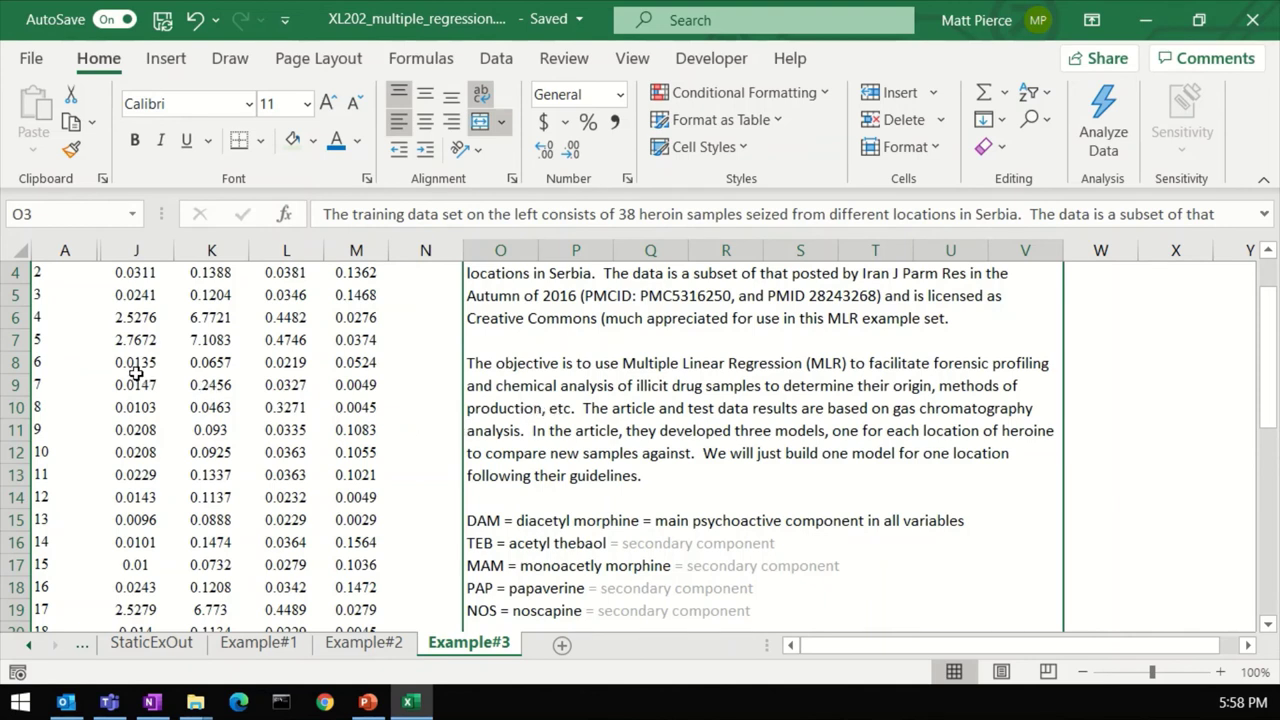
{"action": "scroll", "coordinate": [136, 372], "scroll_direction": "up", "scroll_amount": 1}
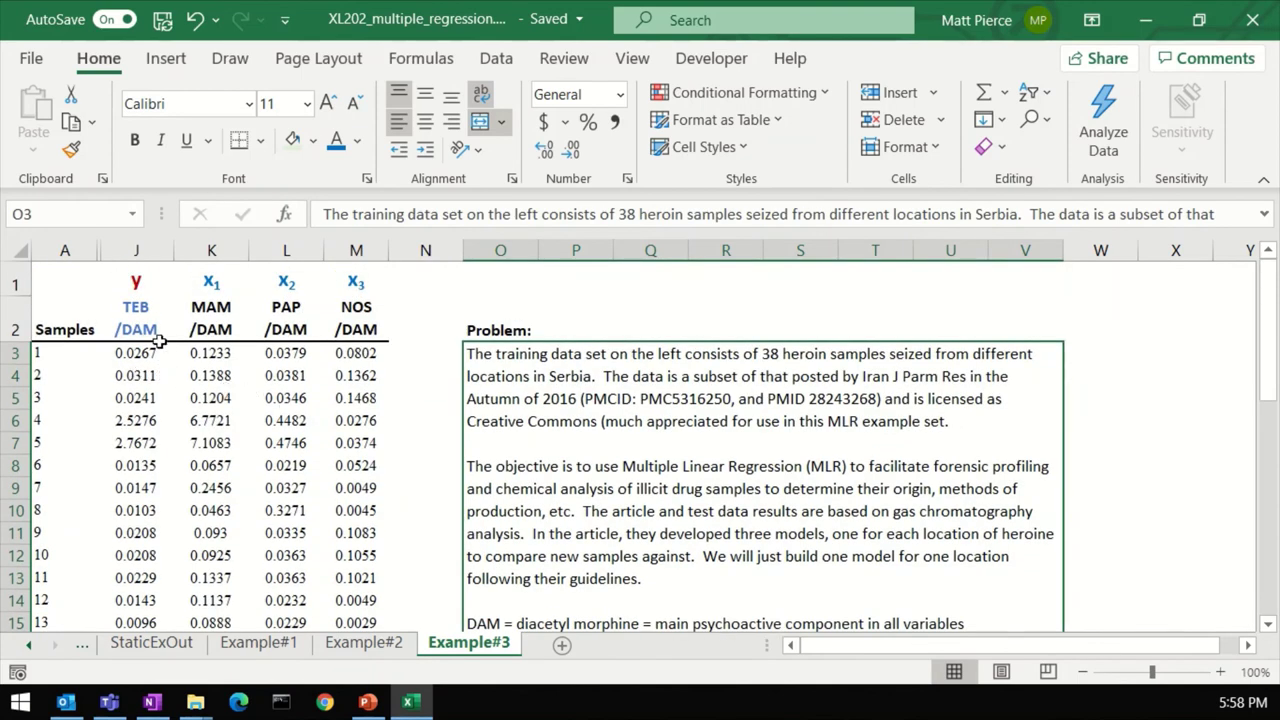
- Compare the TEB/DAM, MAM/DAM, PAP/DAM and NOS/DAM headers with the component definitions in the problem text
{"action": "left_click", "coordinate": [137, 317]}
{"action": "left_click", "coordinate": [206, 318]}
{"action": "left_click", "coordinate": [270, 317]}
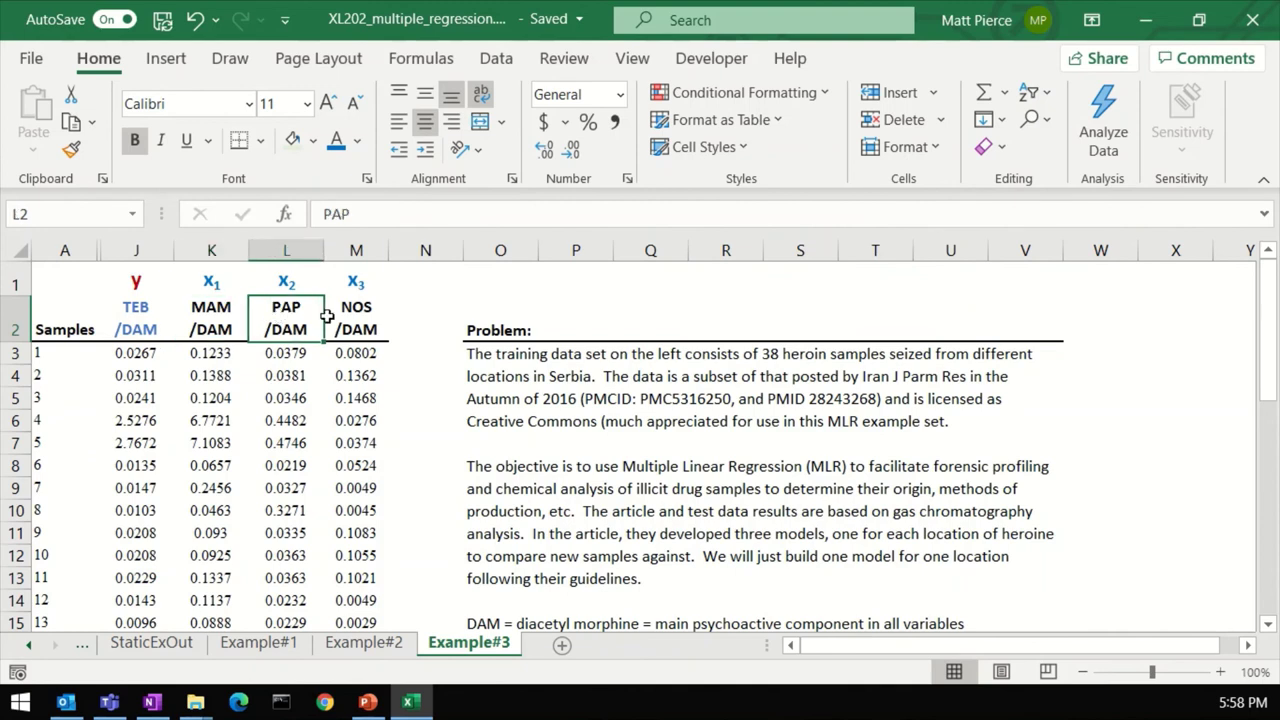
{"action": "left_click", "coordinate": [346, 316]}
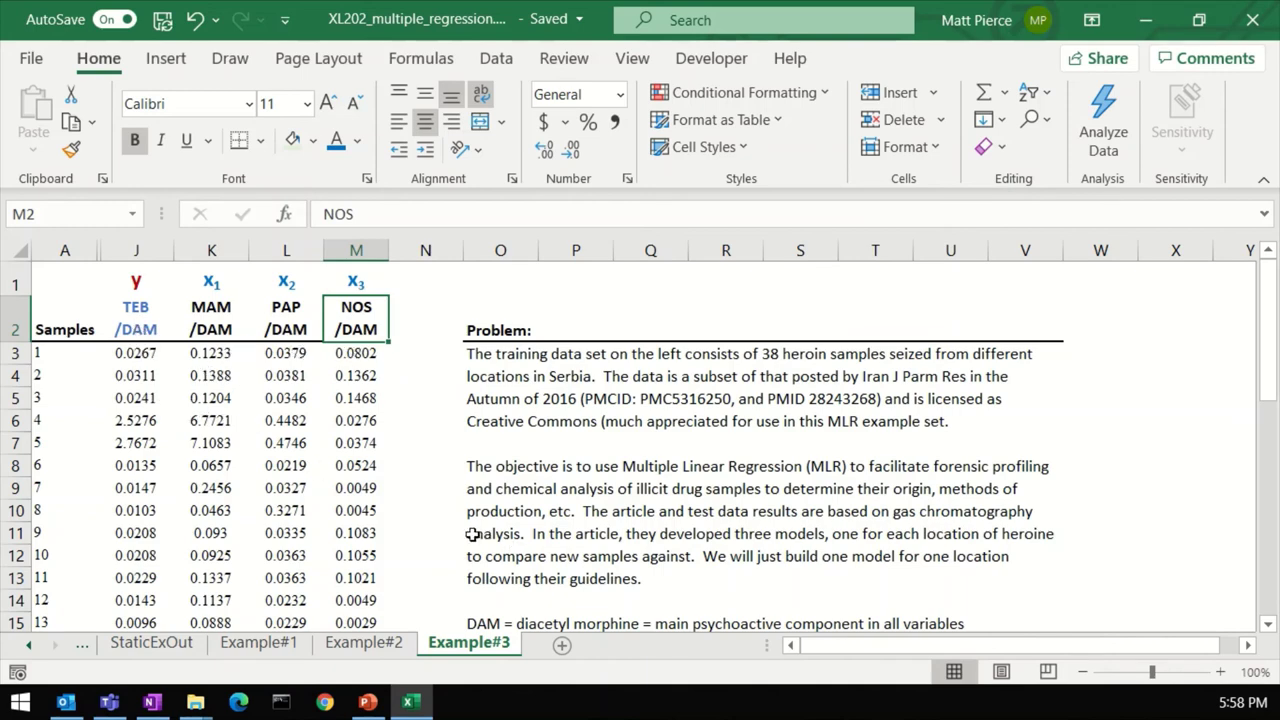
{"action": "scroll", "coordinate": [475, 536], "scroll_direction": "down", "scroll_amount": 1}
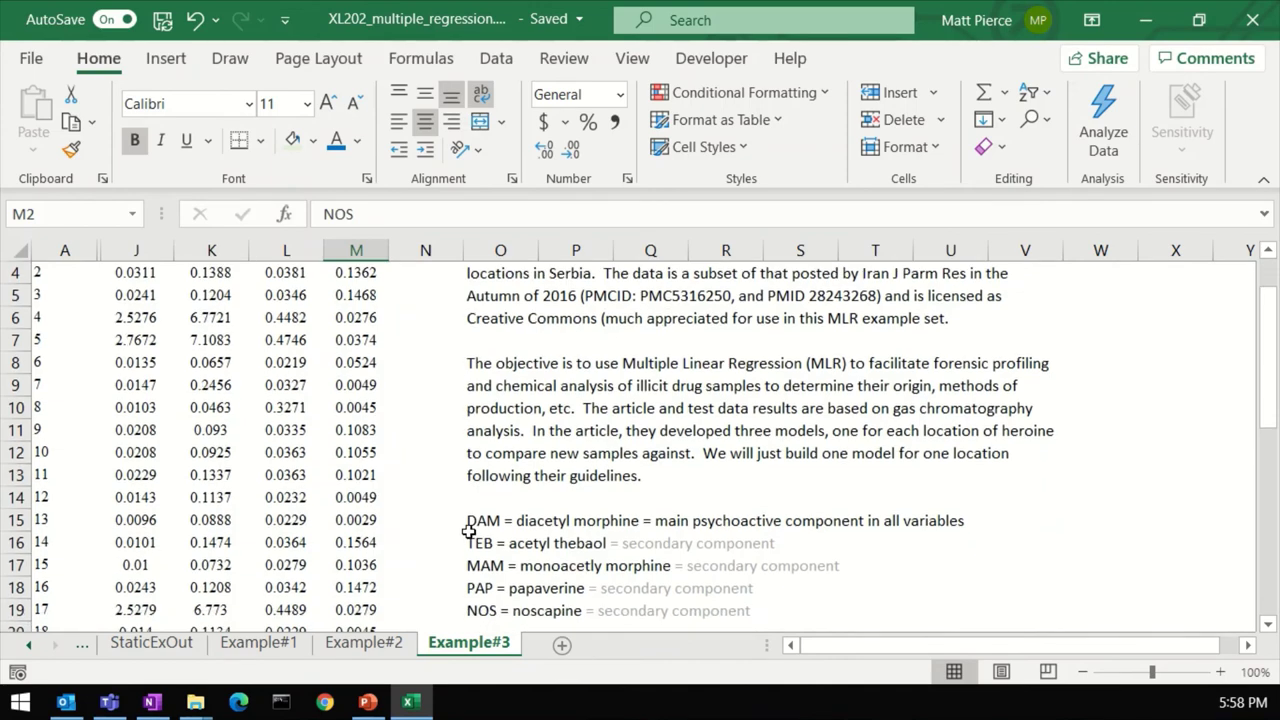
{"action": "scroll", "coordinate": [265, 482], "scroll_direction": "up", "scroll_amount": 1}
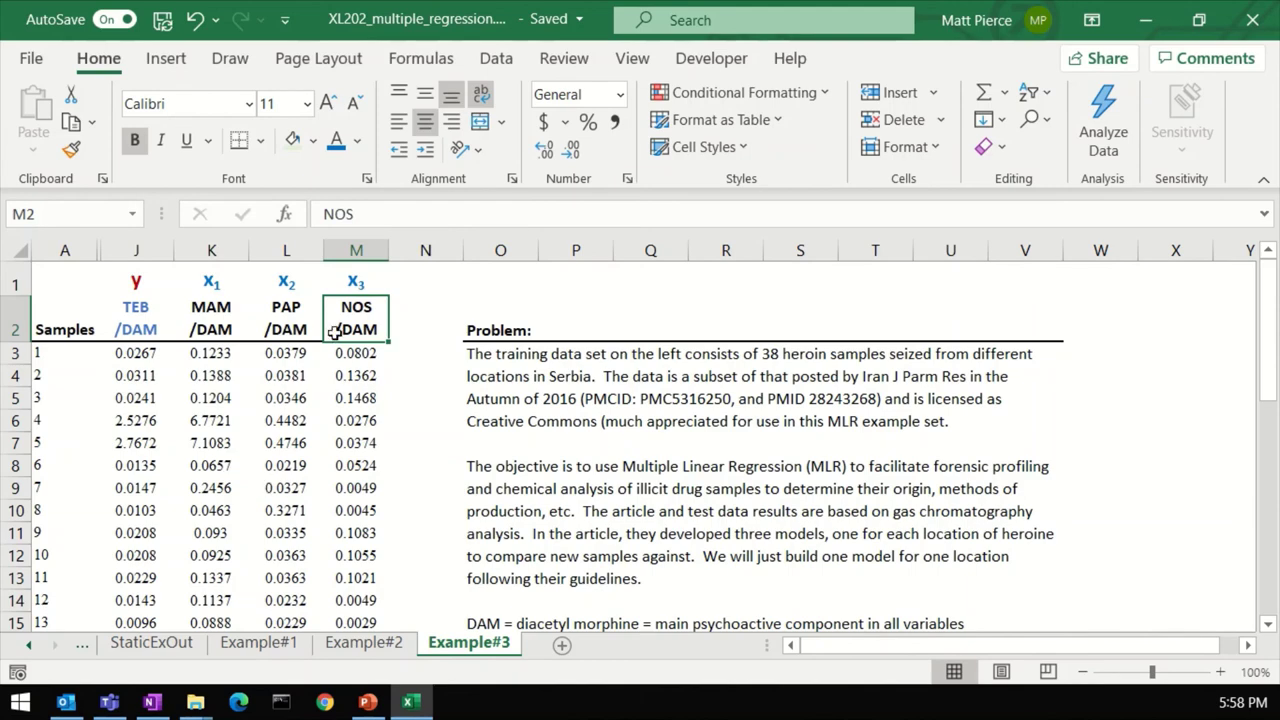
- Read the DAM, TEB, MAM, PAP and NOS component definitions in the Example#3 problem text against the column headers
{"action": "scroll", "coordinate": [546, 464], "scroll_direction": "down", "scroll_amount": 1}
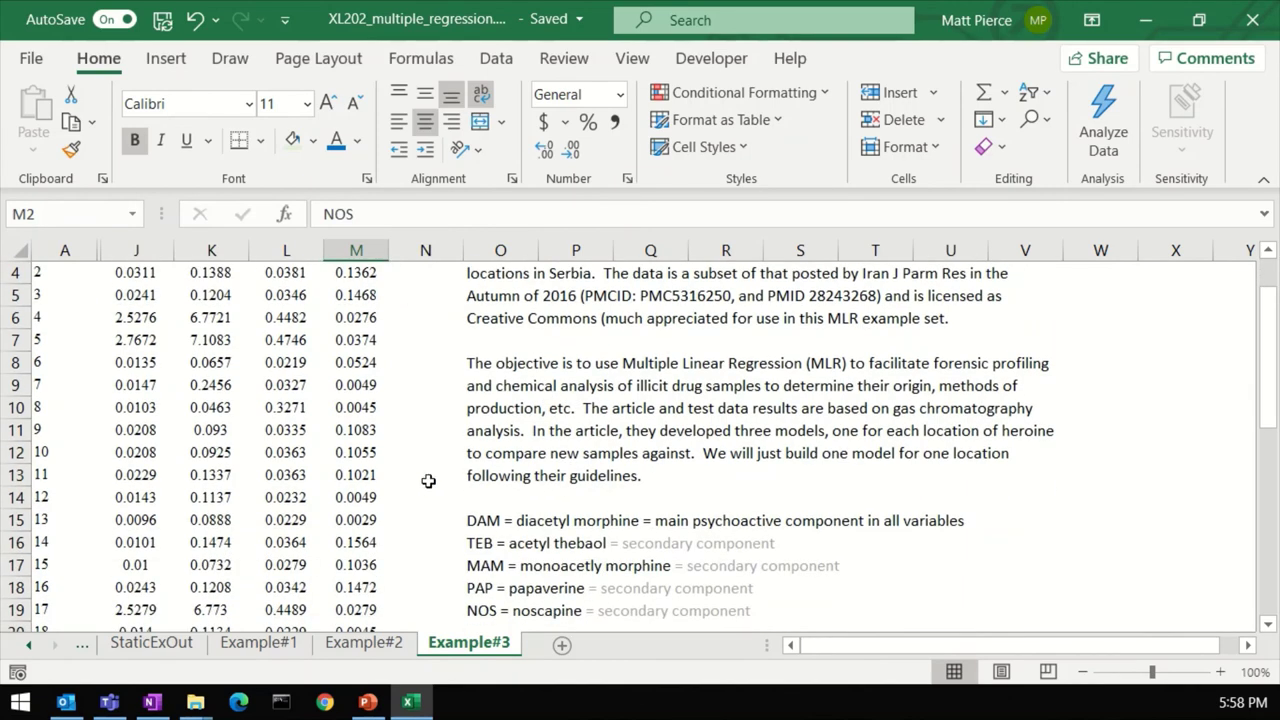
{"action": "scroll", "coordinate": [716, 468], "scroll_direction": "down", "scroll_amount": 1}
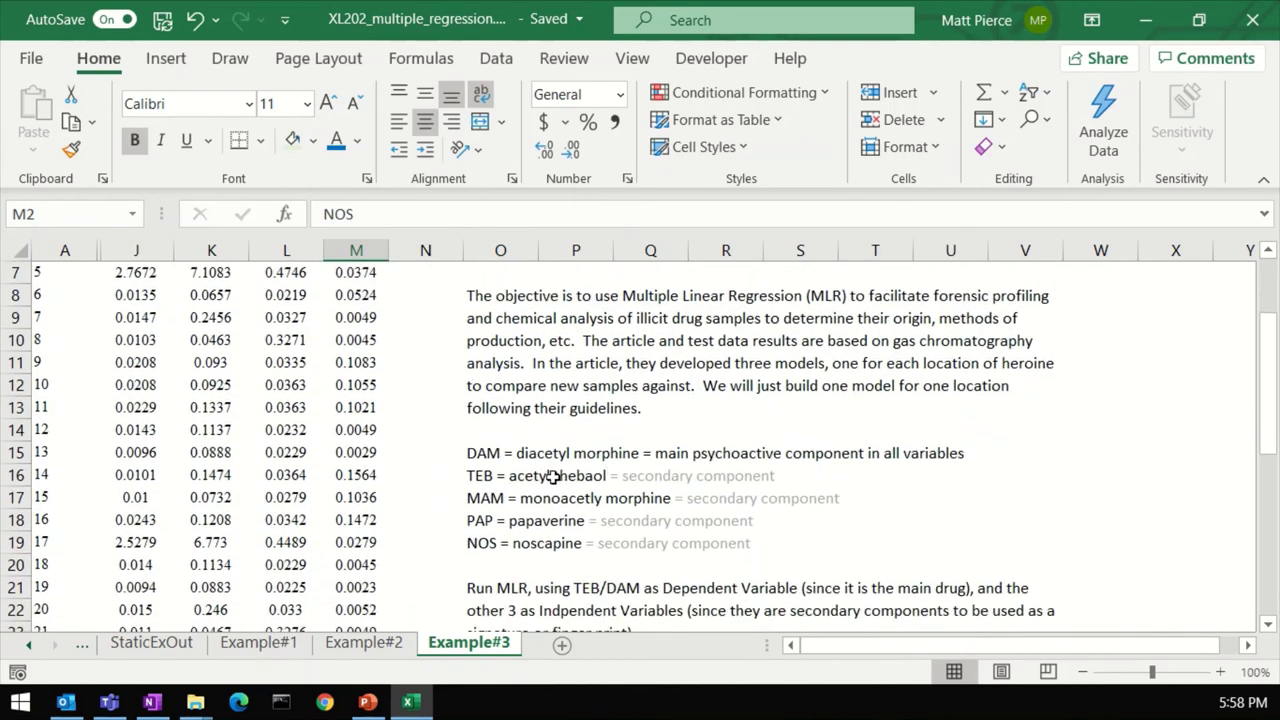
{"action": "left_click", "coordinate": [484, 455]}
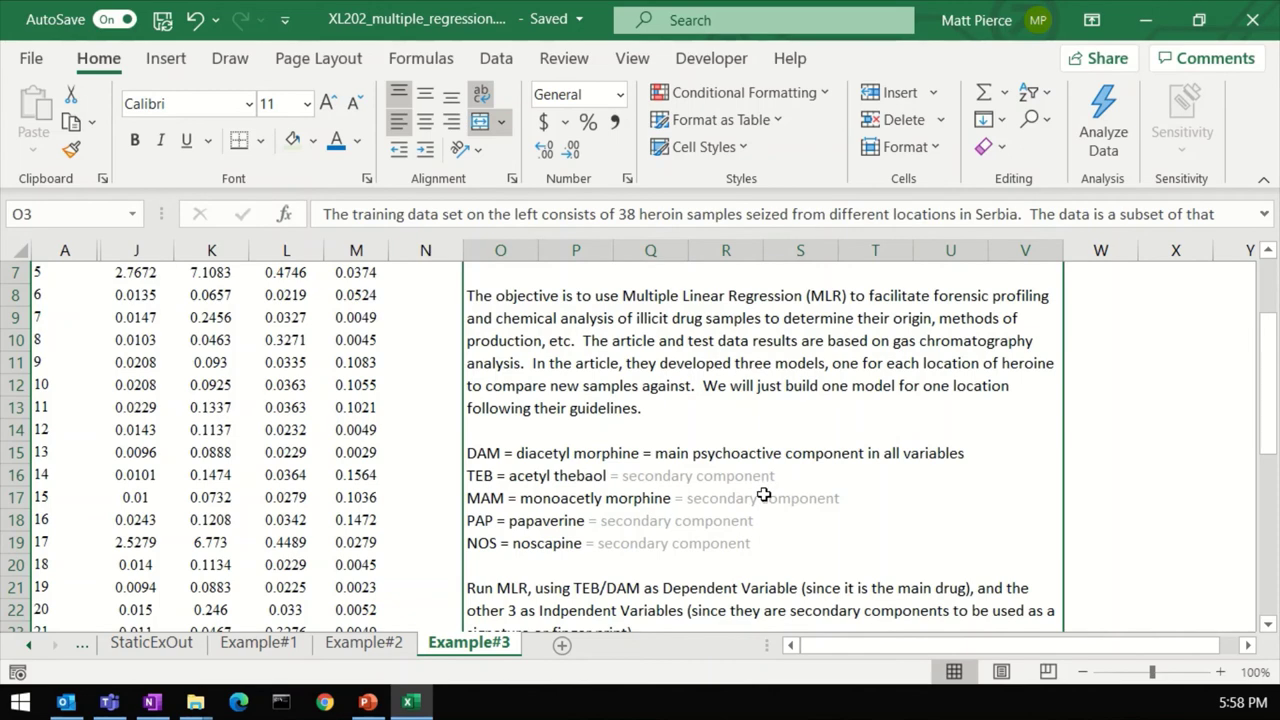
{"action": "scroll", "coordinate": [667, 488], "scroll_direction": "up", "scroll_amount": 2}
{"action": "scroll", "coordinate": [700, 600], "scroll_direction": "down", "scroll_amount": 1}
{"action": "scroll", "coordinate": [500, 540], "scroll_direction": "up", "scroll_amount": 1}
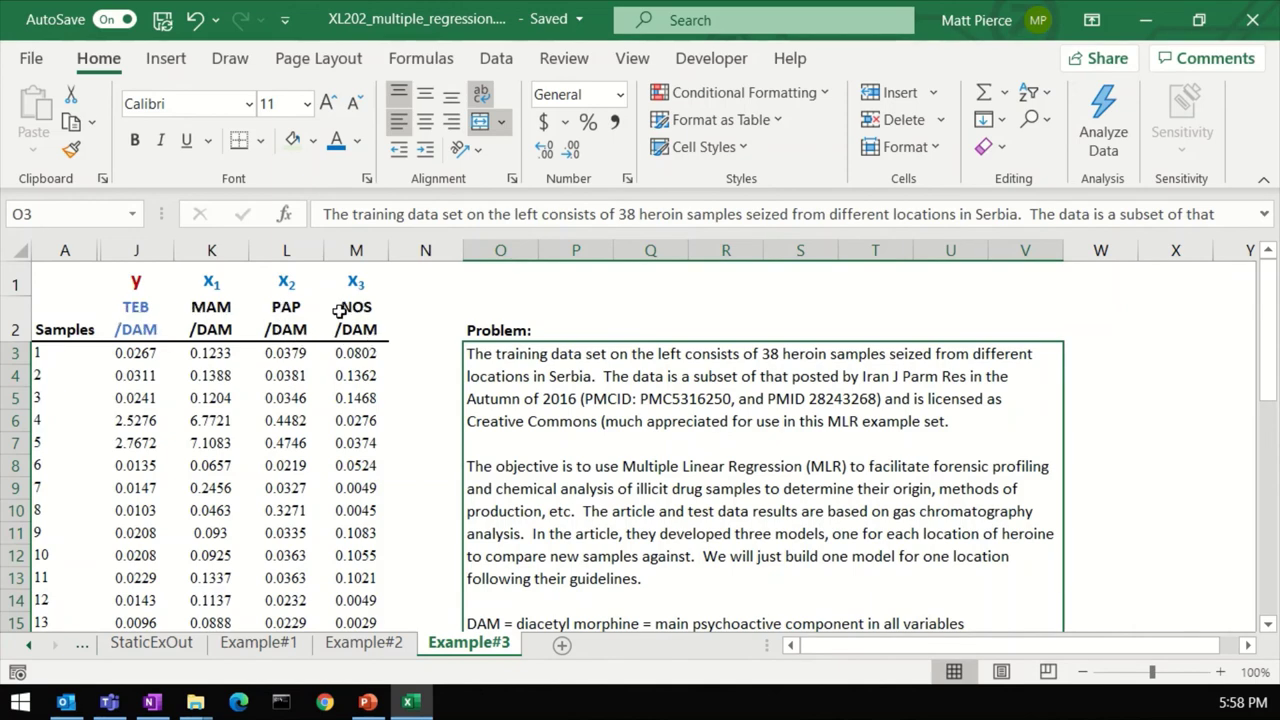
{"action": "scroll", "coordinate": [548, 468], "scroll_direction": "down", "scroll_amount": 2}
{"action": "scroll", "coordinate": [530, 524], "scroll_direction": "up", "scroll_amount": 2}
- Review which Example#3 columns serve as the y variable and which as the x1 to x3 variables
{"action": "left_click_drag", "start_coordinate": [136, 284], "coordinate": [136, 332]}
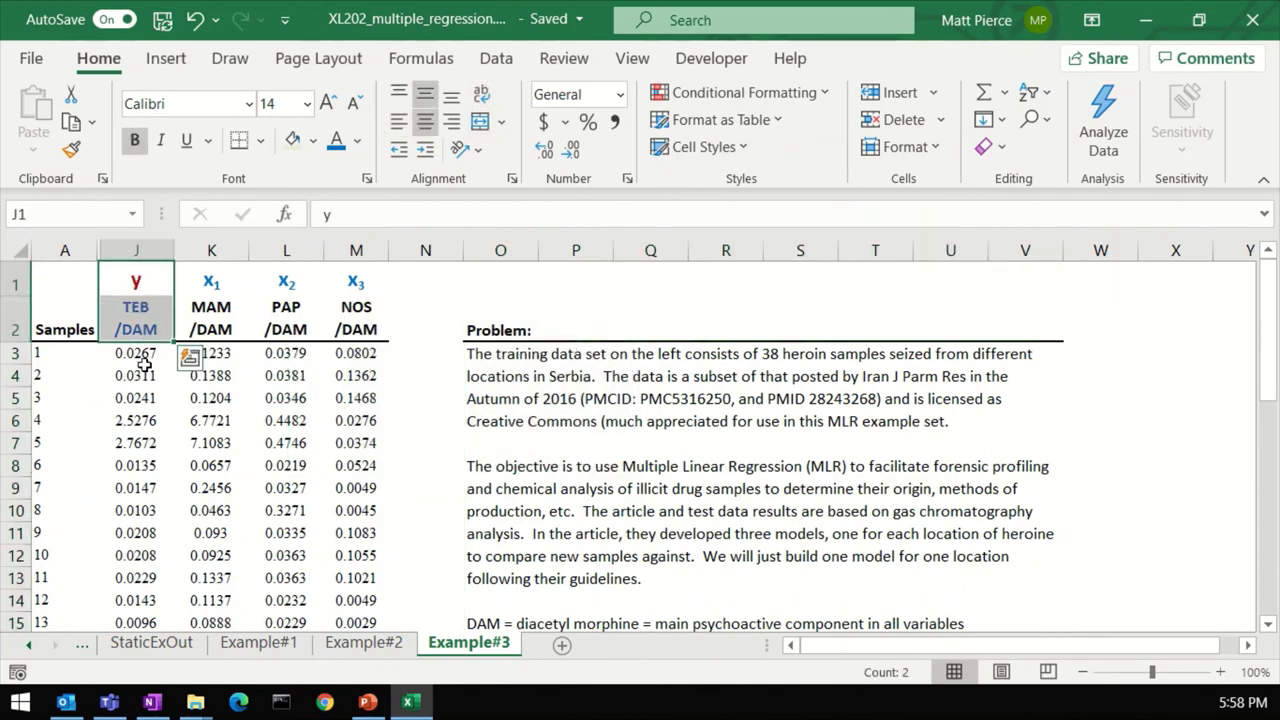
{"action": "left_click_drag", "start_coordinate": [214, 285], "coordinate": [355, 282]}
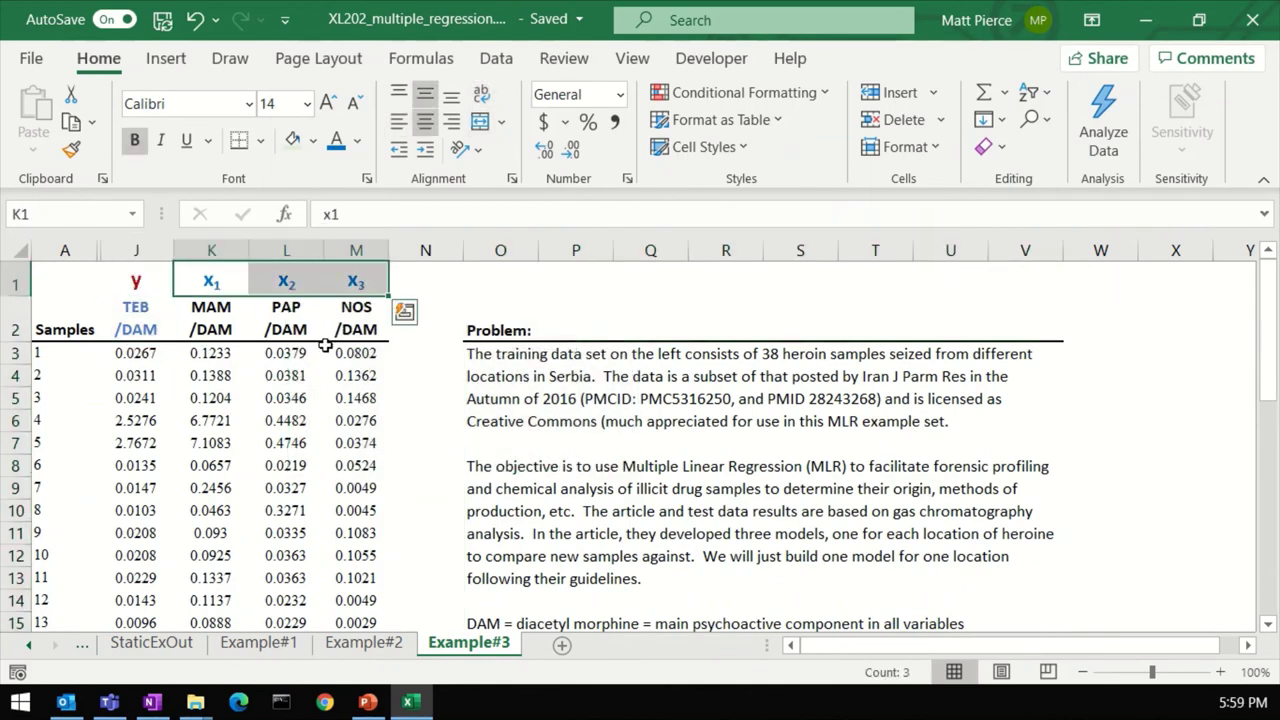
{"action": "left_click", "coordinate": [131, 281]}
{"action": "left_click", "coordinate": [211, 283]}
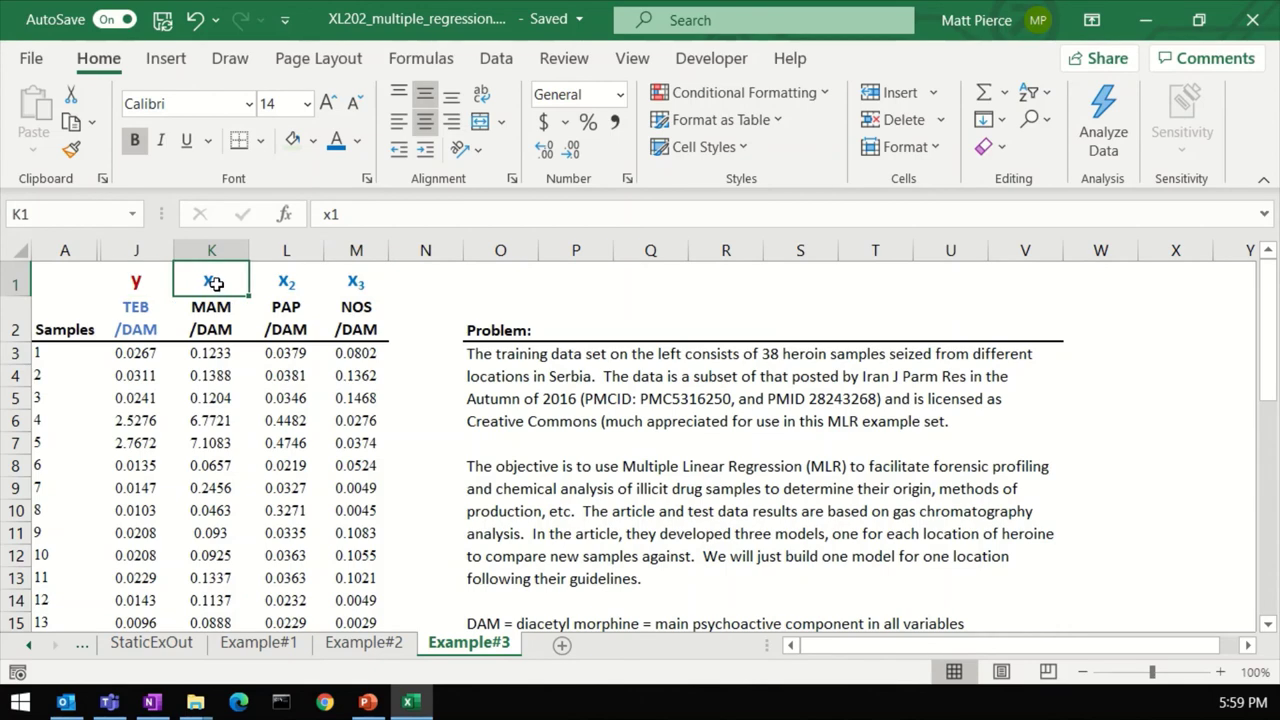
{"action": "left_click", "coordinate": [355, 284]}
{"action": "left_click_drag", "start_coordinate": [215, 285], "coordinate": [356, 284]}
{"action": "scroll", "coordinate": [429, 394], "scroll_direction": "down", "scroll_amount": 2}
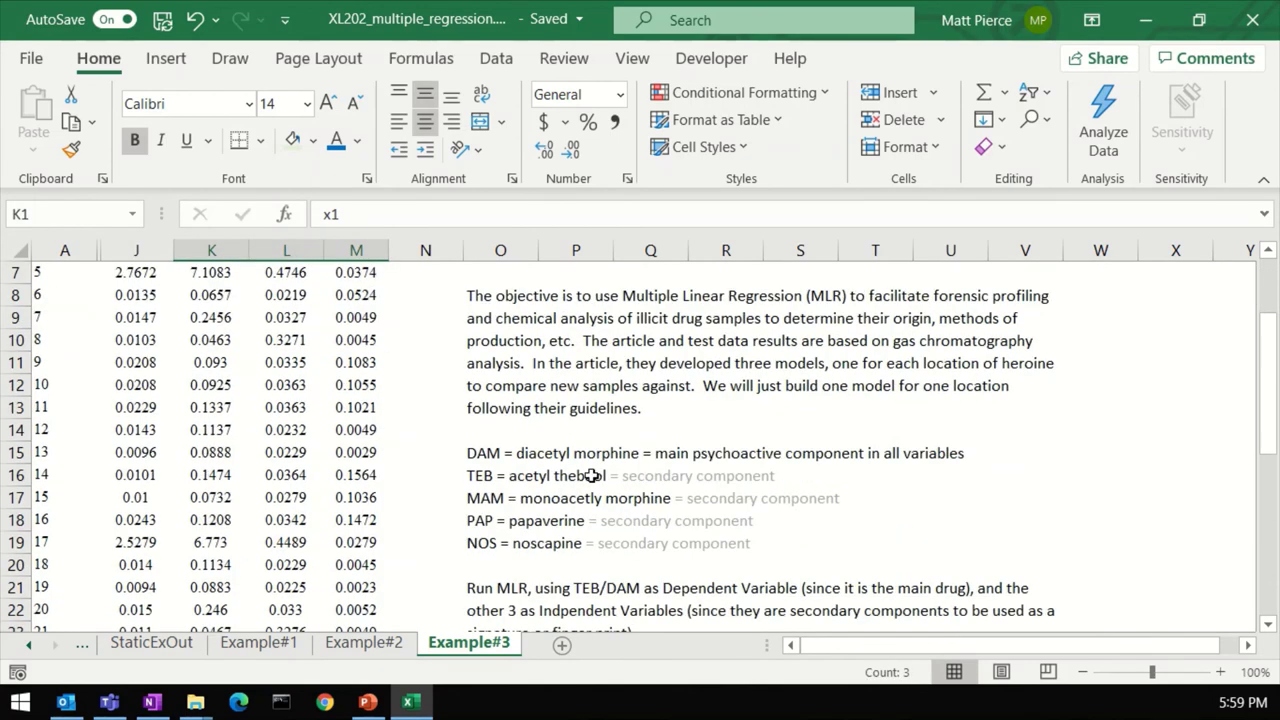
{"action": "scroll", "coordinate": [580, 502], "scroll_direction": "down", "scroll_amount": 1}
{"action": "scroll", "coordinate": [580, 502], "scroll_direction": "up", "scroll_amount": 2}
- Match the MLR instruction on dependent and independent variables with the TEB/DAM, MAM/DAM, PAP/DAM and NOS/DAM data columns
{"action": "left_click", "coordinate": [211, 318]}
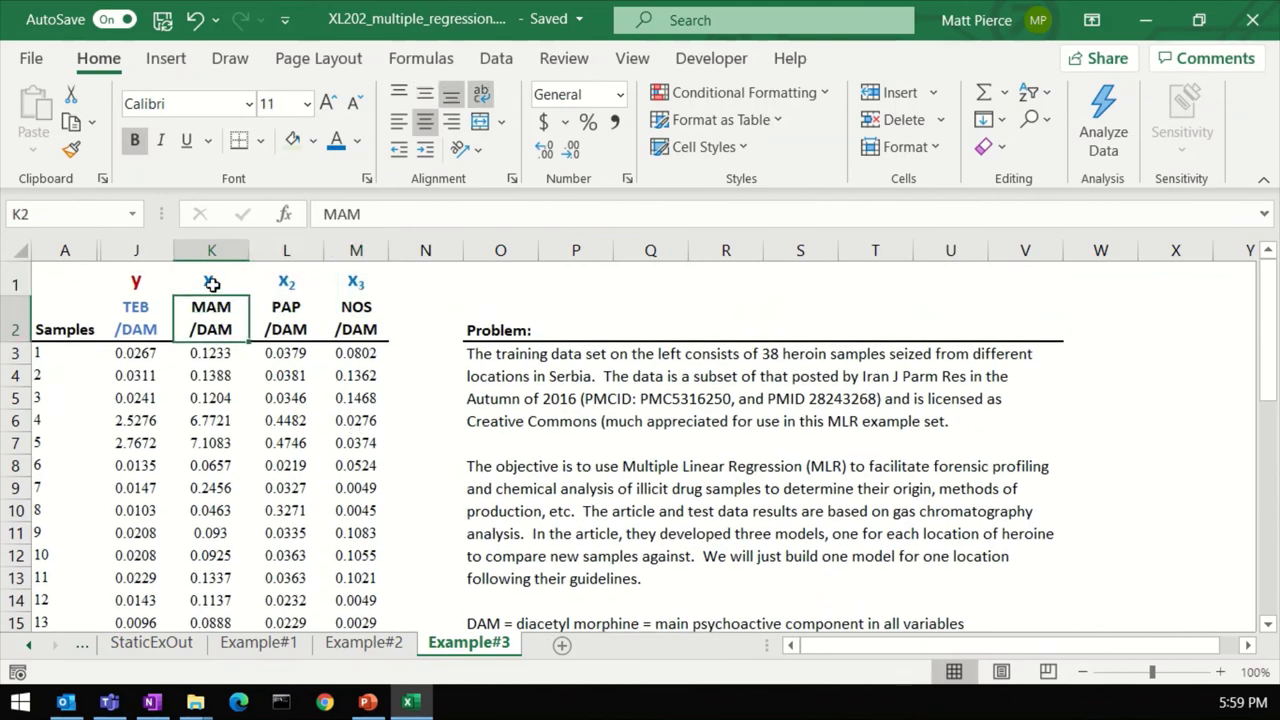
{"action": "left_click_drag", "start_coordinate": [213, 284], "coordinate": [344, 397]}
{"action": "left_click_drag", "start_coordinate": [136, 284], "coordinate": [145, 445]}
{"action": "scroll", "coordinate": [766, 571], "scroll_direction": "down", "scroll_amount": 4}
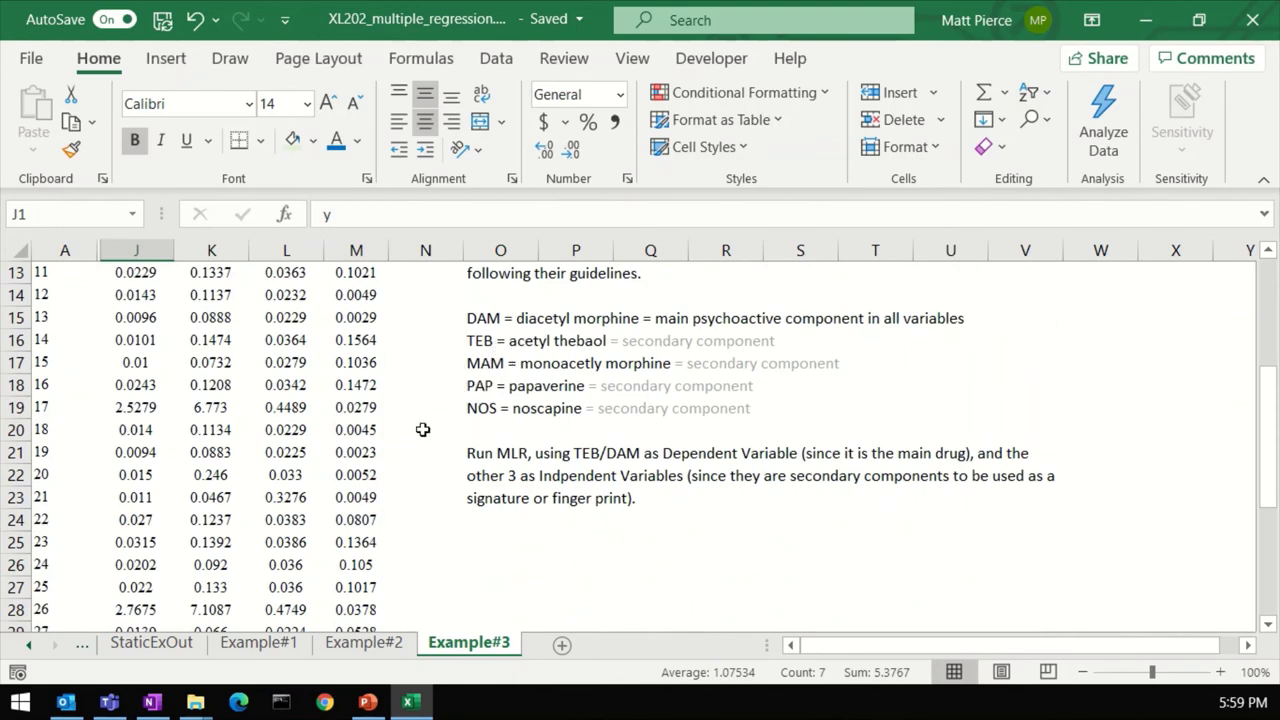
{"action": "scroll", "coordinate": [440, 443], "scroll_direction": "up", "scroll_amount": 1}
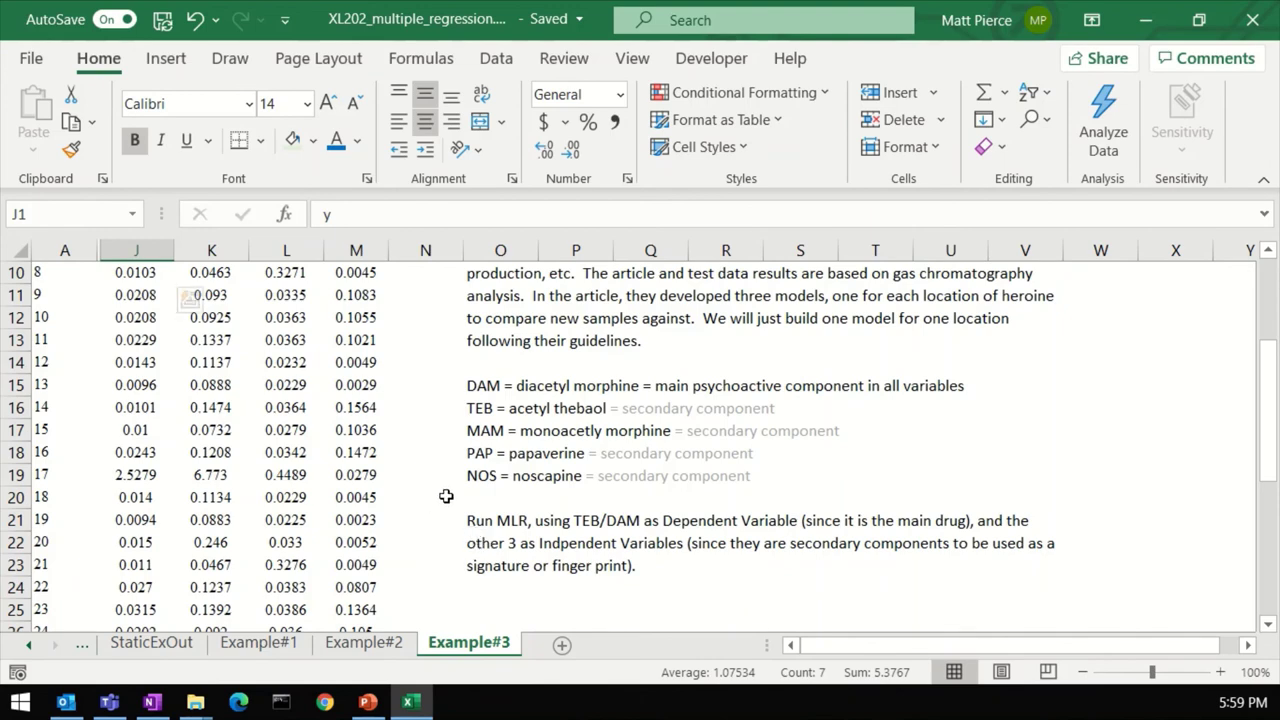
{"action": "scroll", "coordinate": [443, 494], "scroll_direction": "up", "scroll_amount": 3}
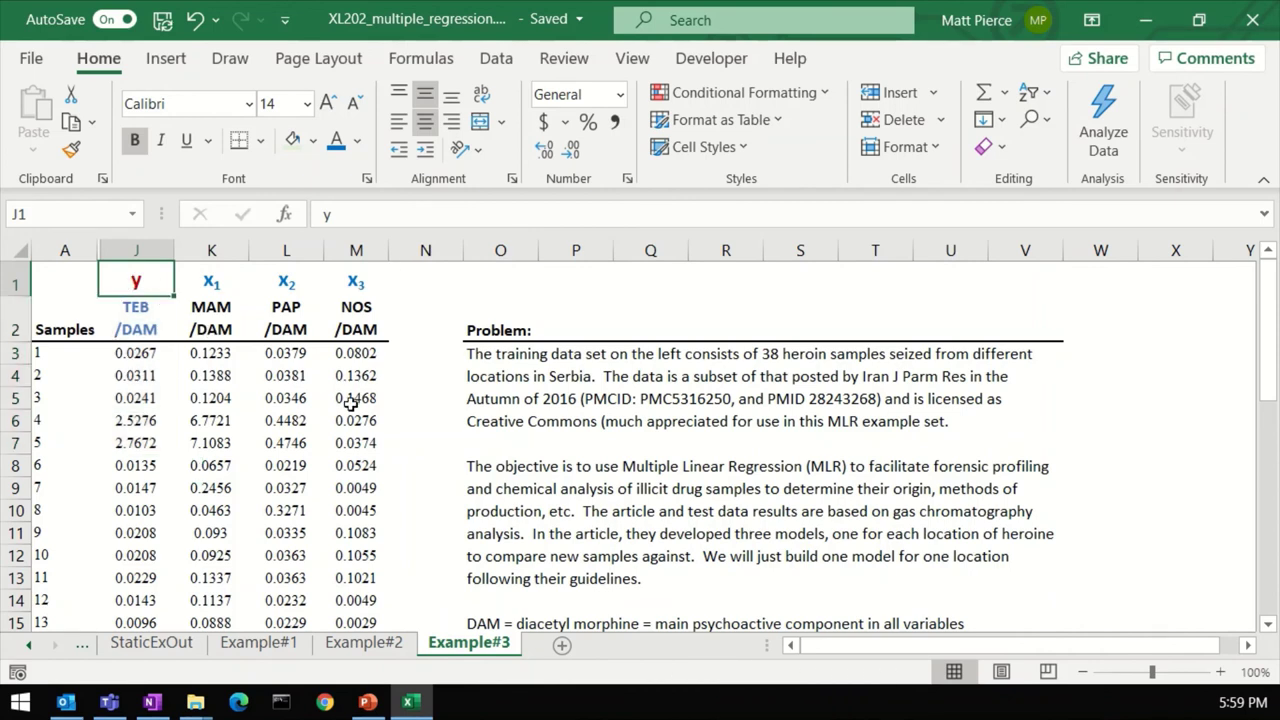
{"action": "left_click", "coordinate": [437, 358]}
{"action": "left_click", "coordinate": [449, 380]}
{"action": "left_click", "coordinate": [452, 390]}
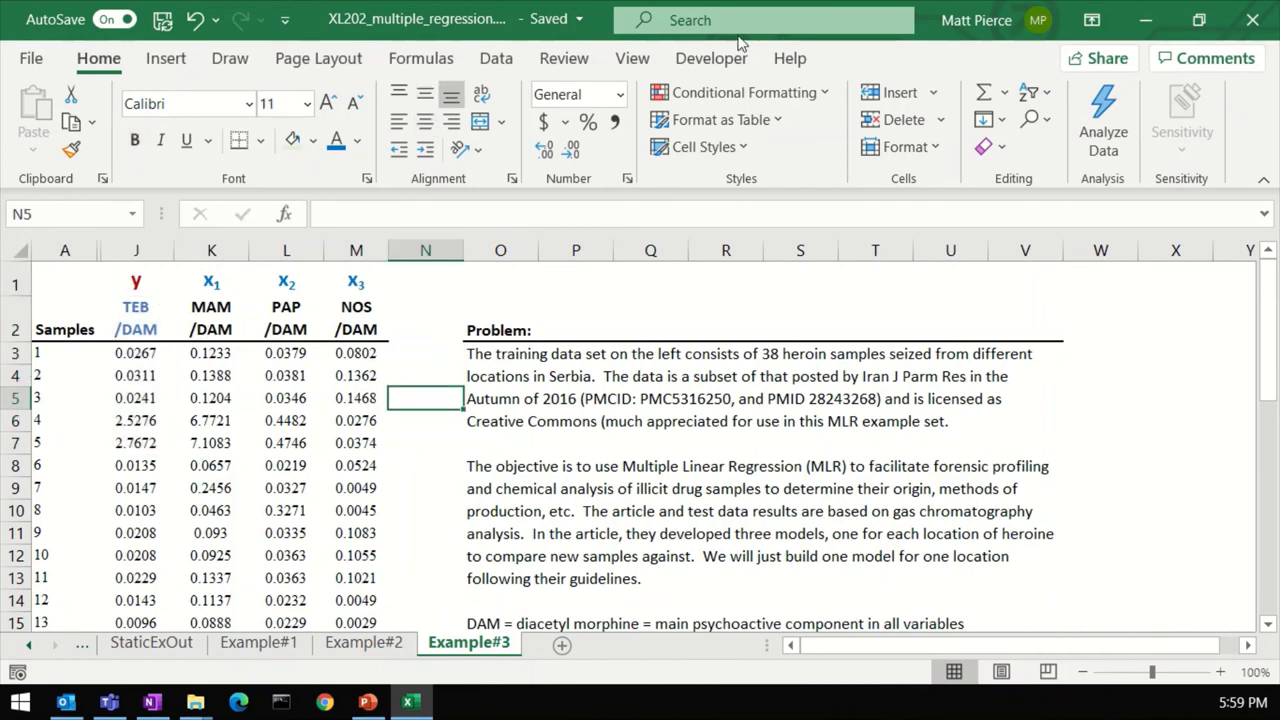
- Start the Regression analysis tool and name its new output worksheet Run#3
{"action": "left_click", "coordinate": [498, 58]}
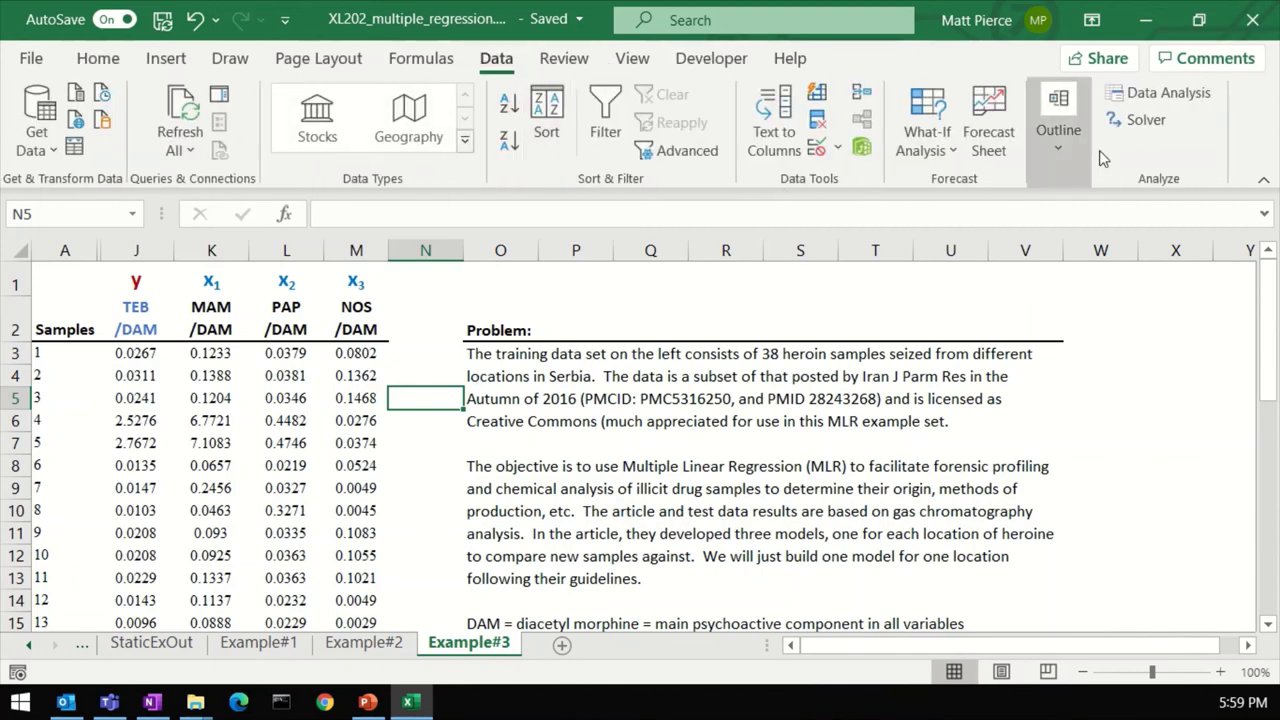
{"action": "left_click", "coordinate": [1112, 92]}
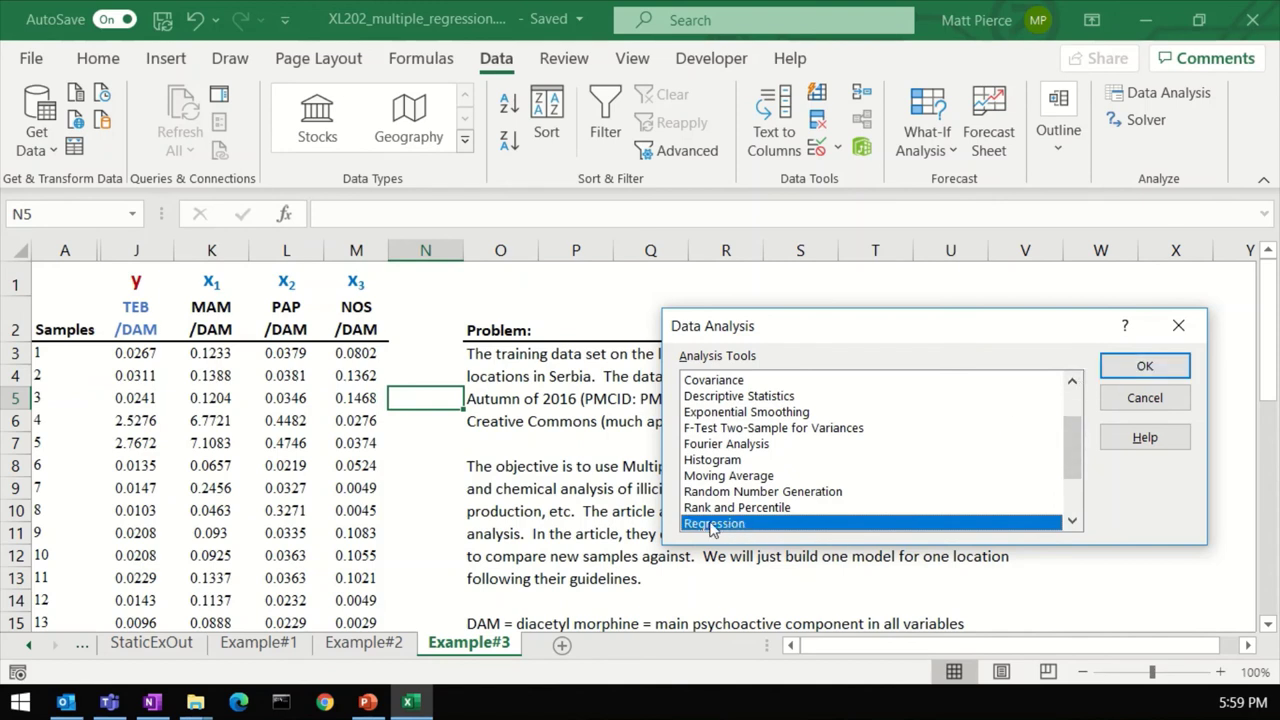
{"action": "left_click", "coordinate": [1144, 366]}
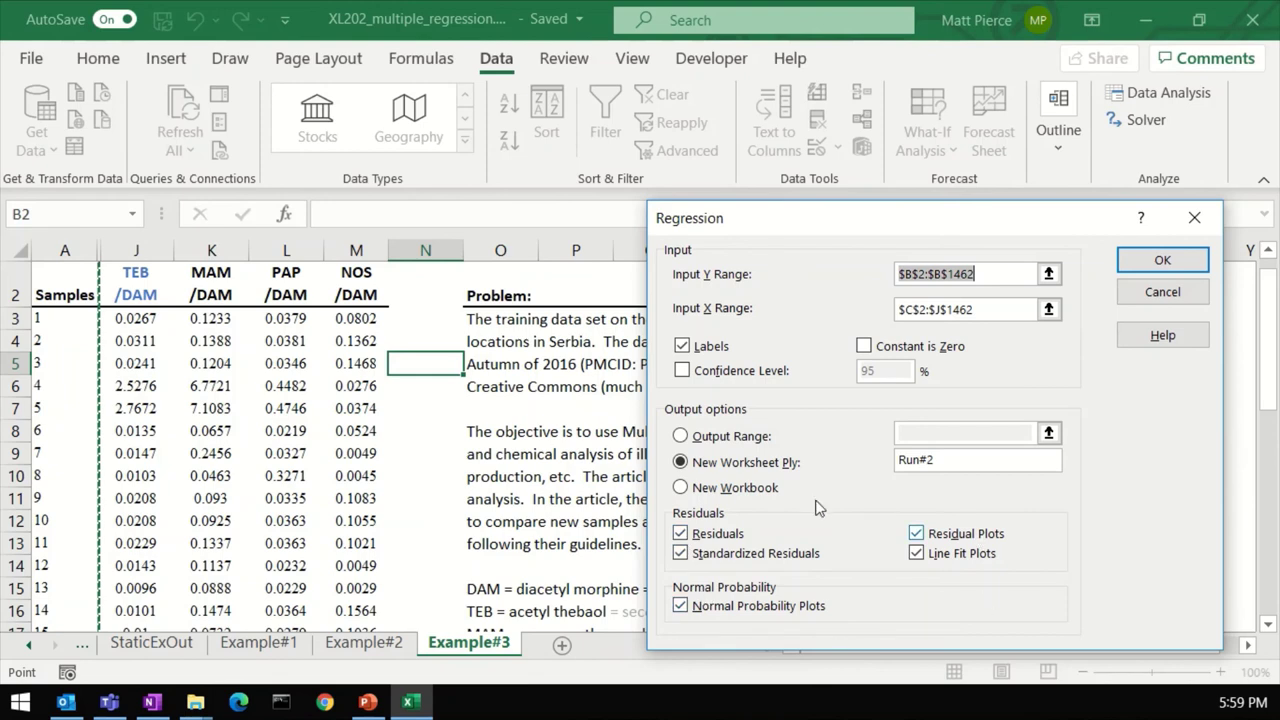
{"action": "left_click", "coordinate": [946, 461]}
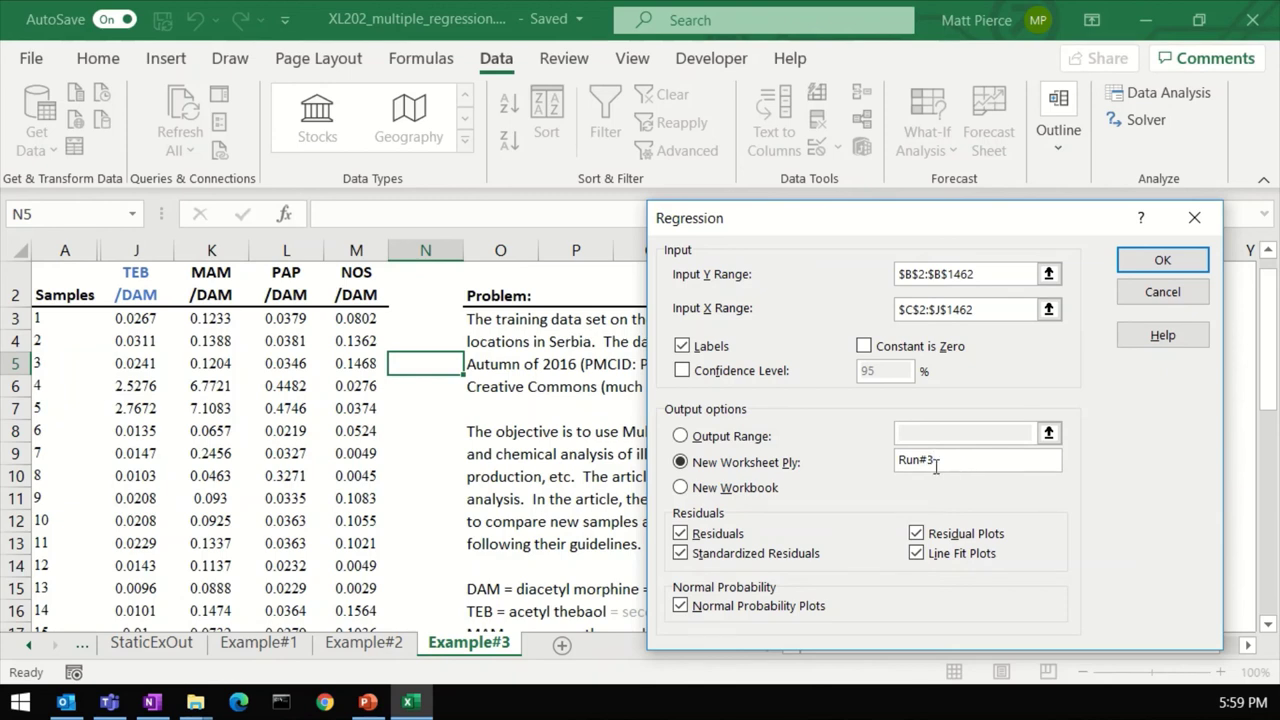
- Clear the previous example's Input Y Range and Input X Range from the regression settings
{"action": "left_click", "coordinate": [995, 277]}
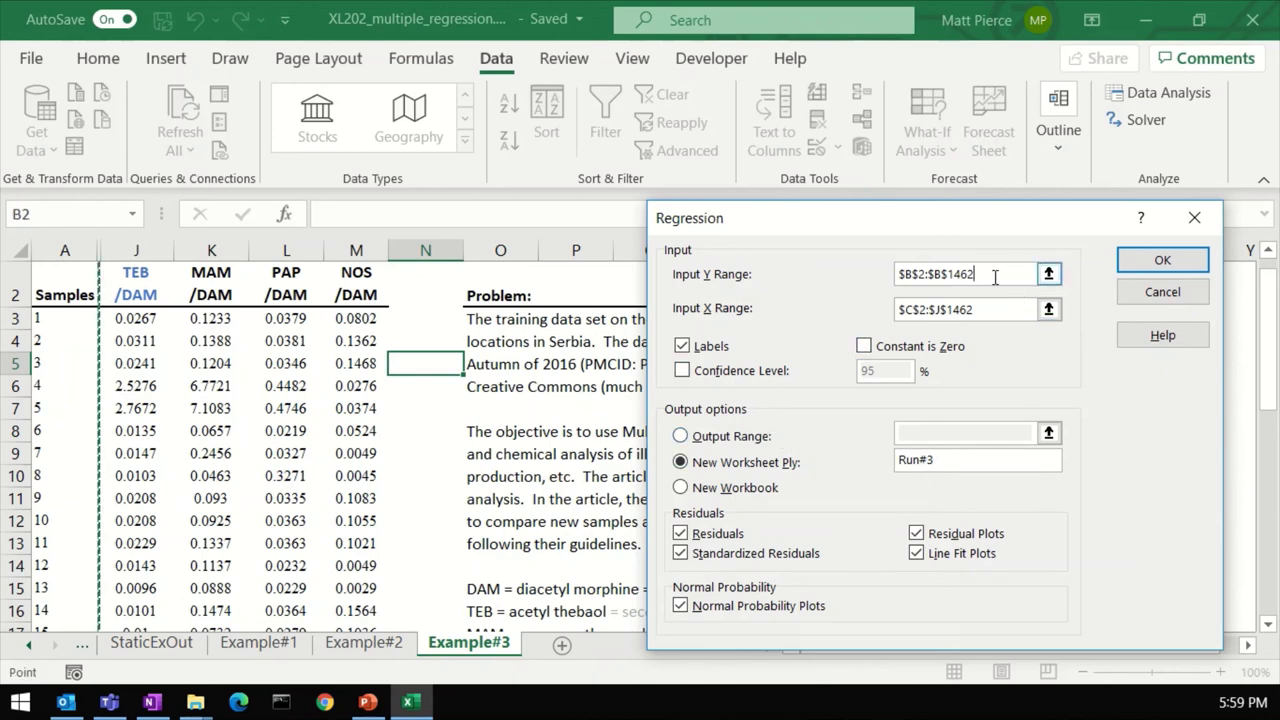
{"action": "left_click", "coordinate": [975, 274]}
{"action": "left_click_drag", "start_coordinate": [983, 272], "coordinate": [890, 275]}
{"action": "key", "text": "BackSpace"}
{"action": "left_click", "coordinate": [975, 312]}
{"action": "left_click_drag", "start_coordinate": [975, 312], "coordinate": [898, 312]}
{"action": "key", "text": "BackSpace"}
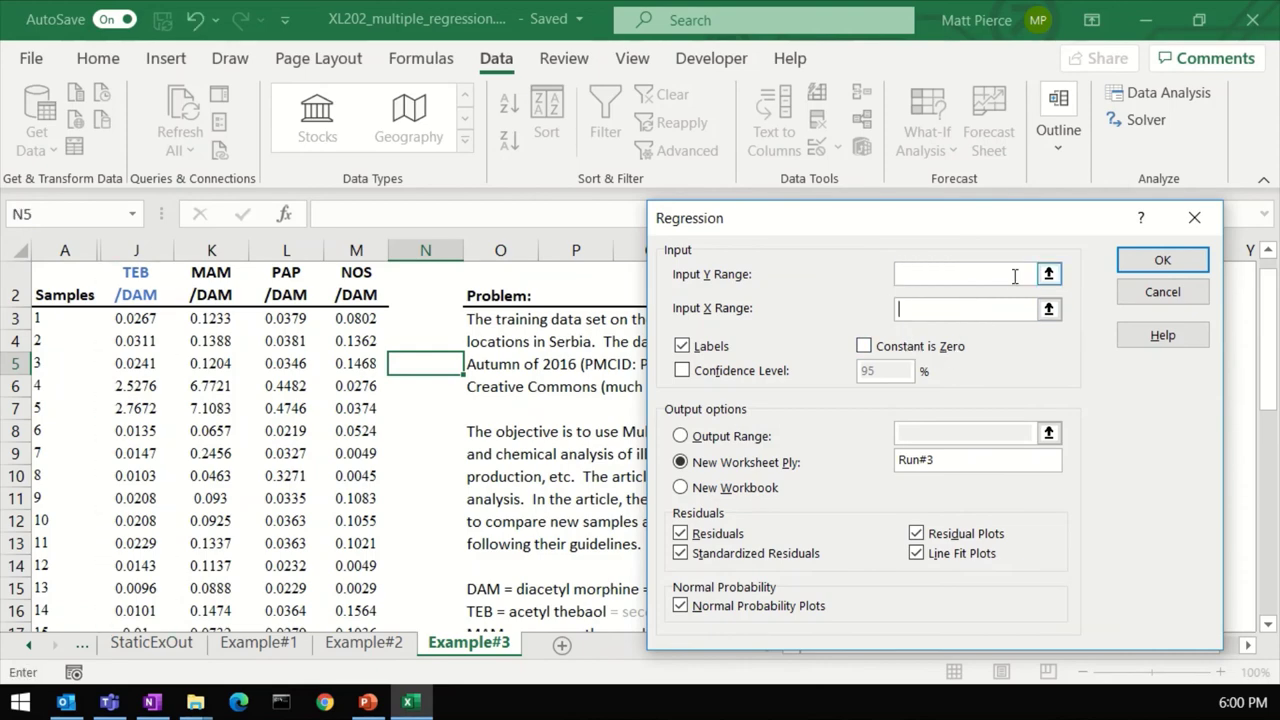
- Set the regression's Input Y Range to the TEB/DAM column with its header, $J$2:$J$40
{"action": "left_click", "coordinate": [1048, 275]}
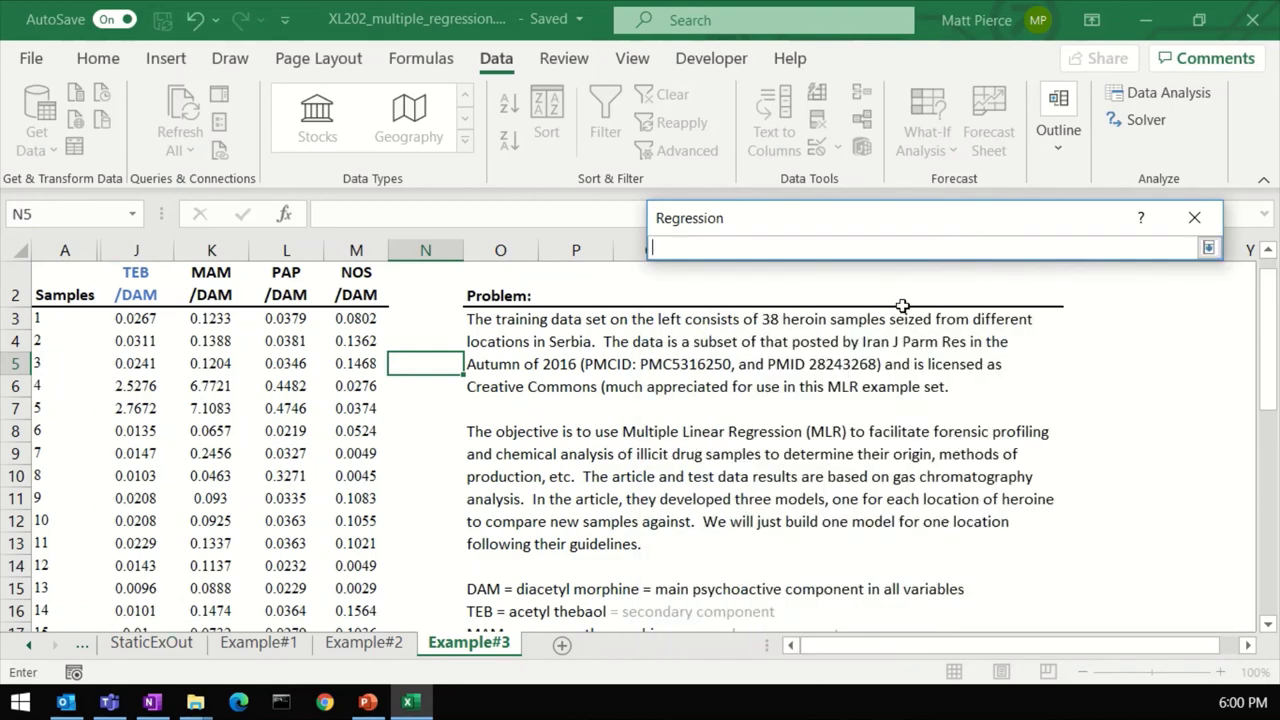
{"action": "left_click", "coordinate": [144, 290]}
{"action": "scroll", "coordinate": [146, 328], "scroll_direction": "up", "scroll_amount": 1}
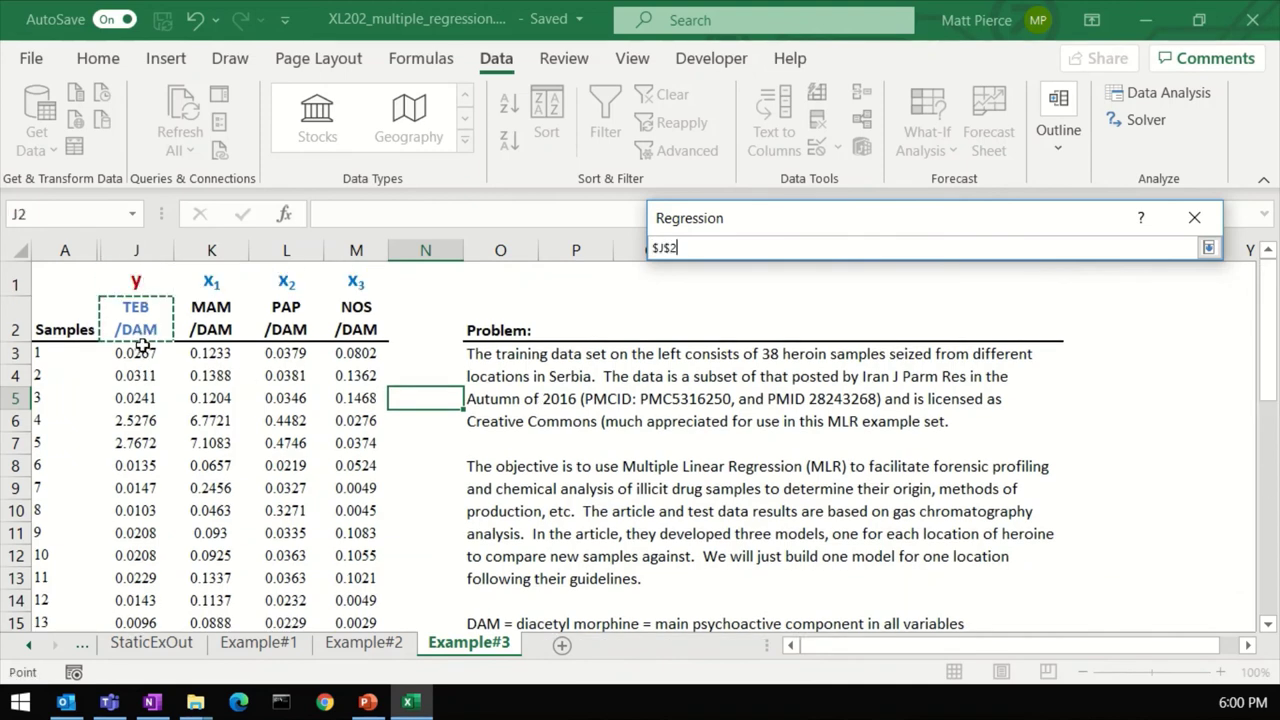
{"action": "key", "text": "ctrl+shift+Down"}
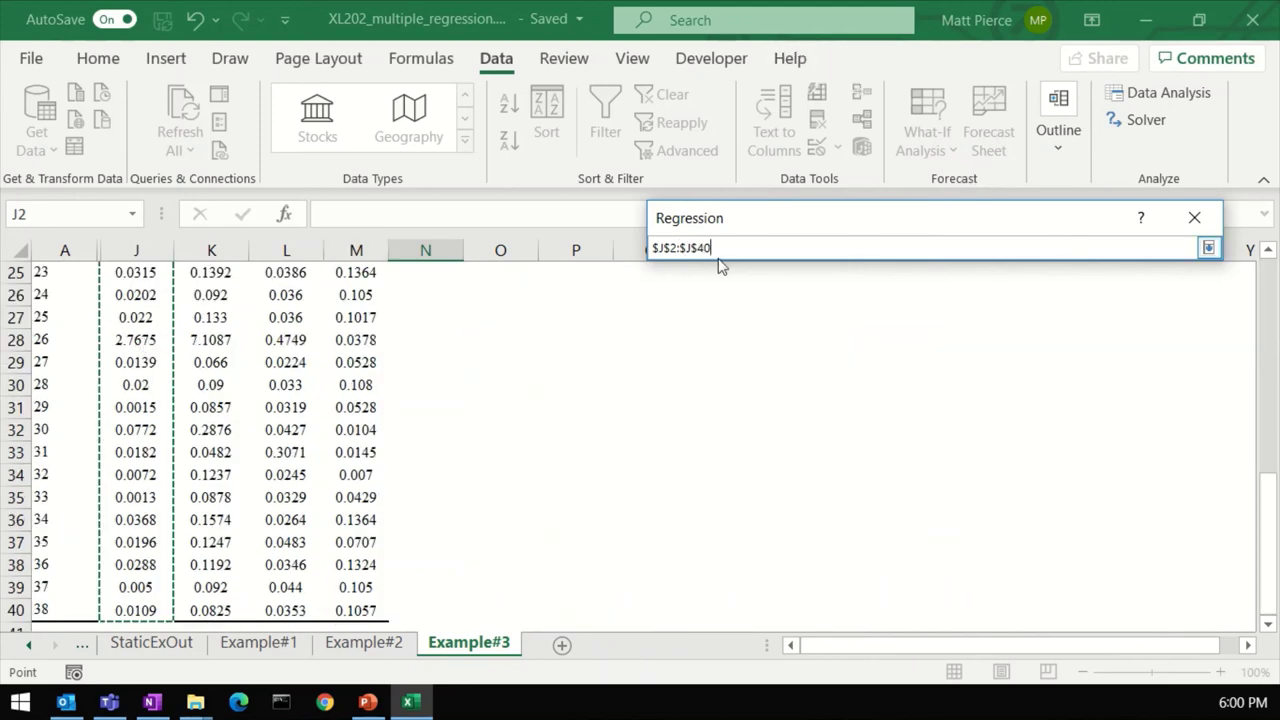
{"action": "left_click", "coordinate": [1208, 249]}
- Set the Input X Range to the MAM/DAM, PAP/DAM and NOS/DAM columns, $K$2:$M$40, and run the regression
{"action": "left_click", "coordinate": [943, 311]}
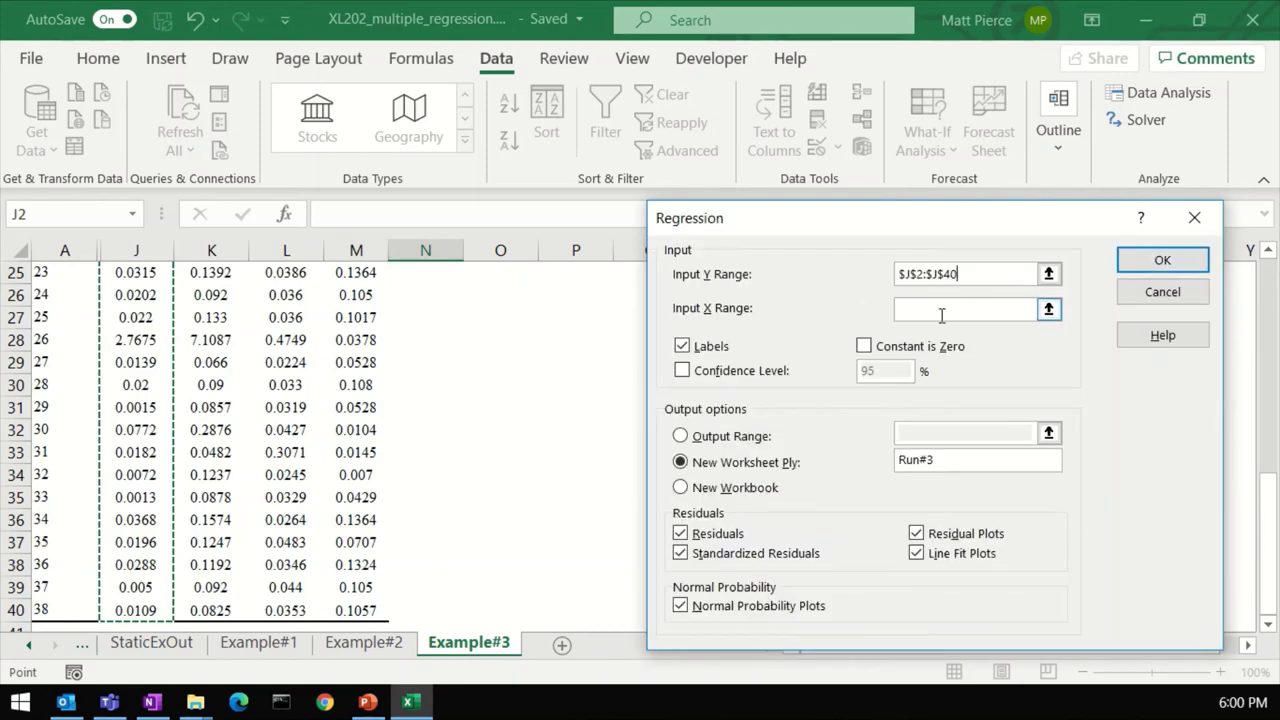
{"action": "left_click", "coordinate": [1048, 310]}
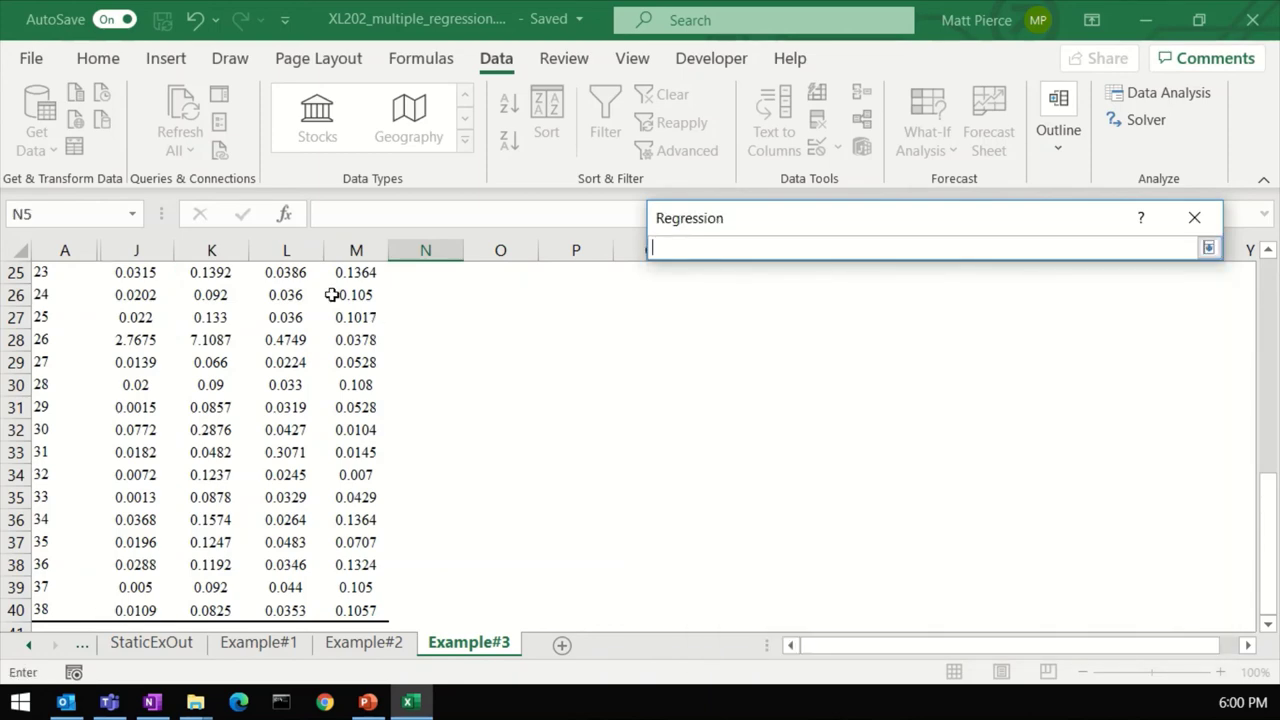
{"action": "scroll", "coordinate": [205, 298], "scroll_direction": "up", "scroll_amount": 8}
{"action": "left_click", "coordinate": [210, 329]}
{"action": "key", "text": "shift+Right"}
{"action": "key", "text": "shift+Right"}
{"action": "key", "text": "ctrl+shift+Down"}
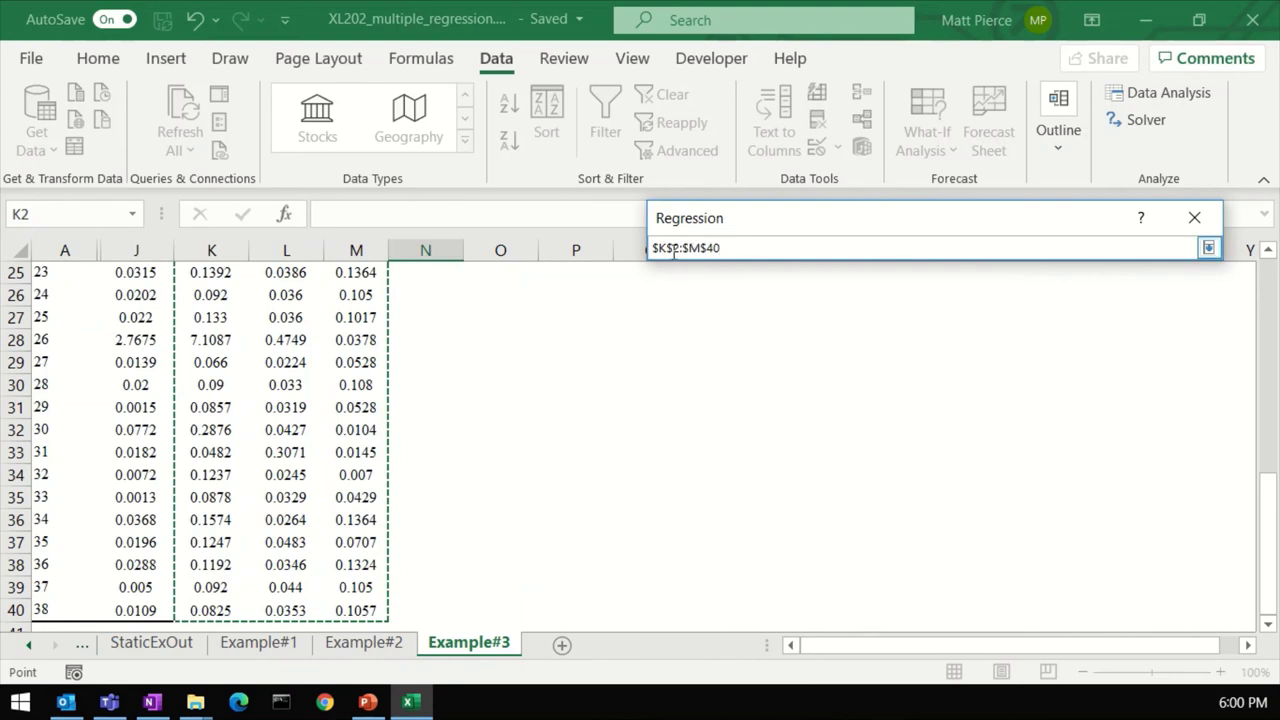
{"action": "left_click", "coordinate": [1208, 247]}
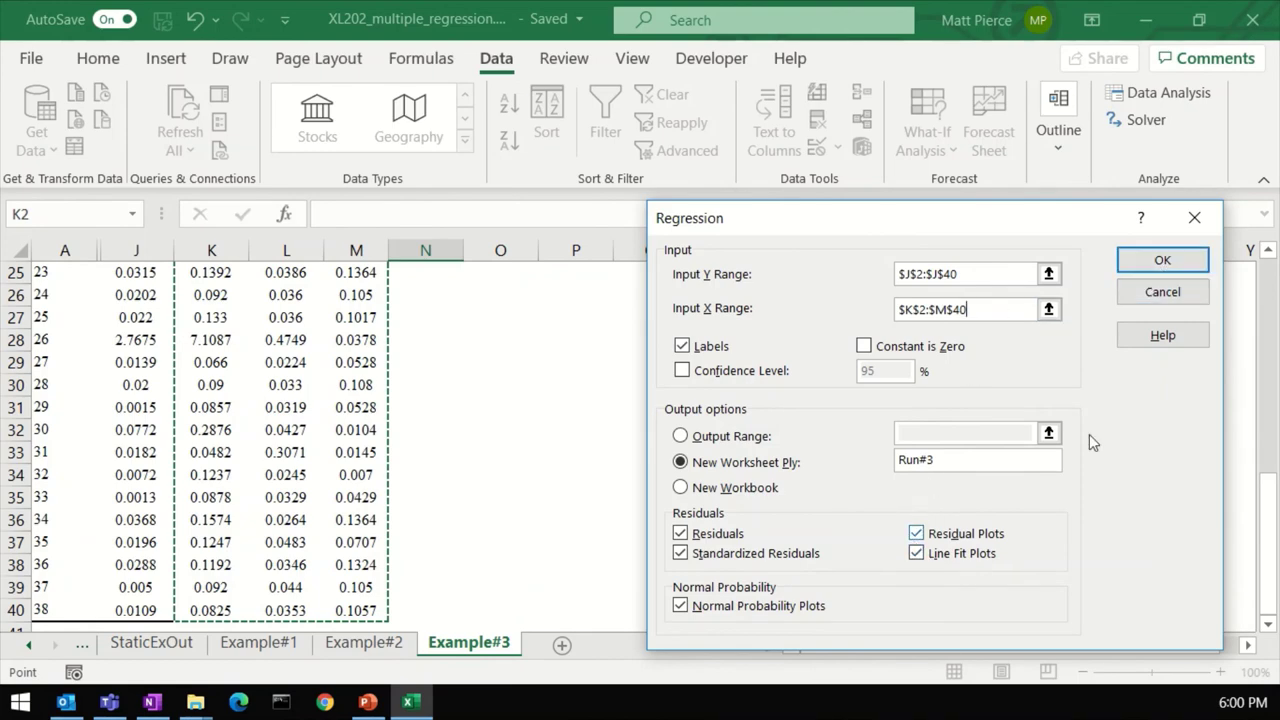
{"action": "left_click", "coordinate": [1163, 259]}
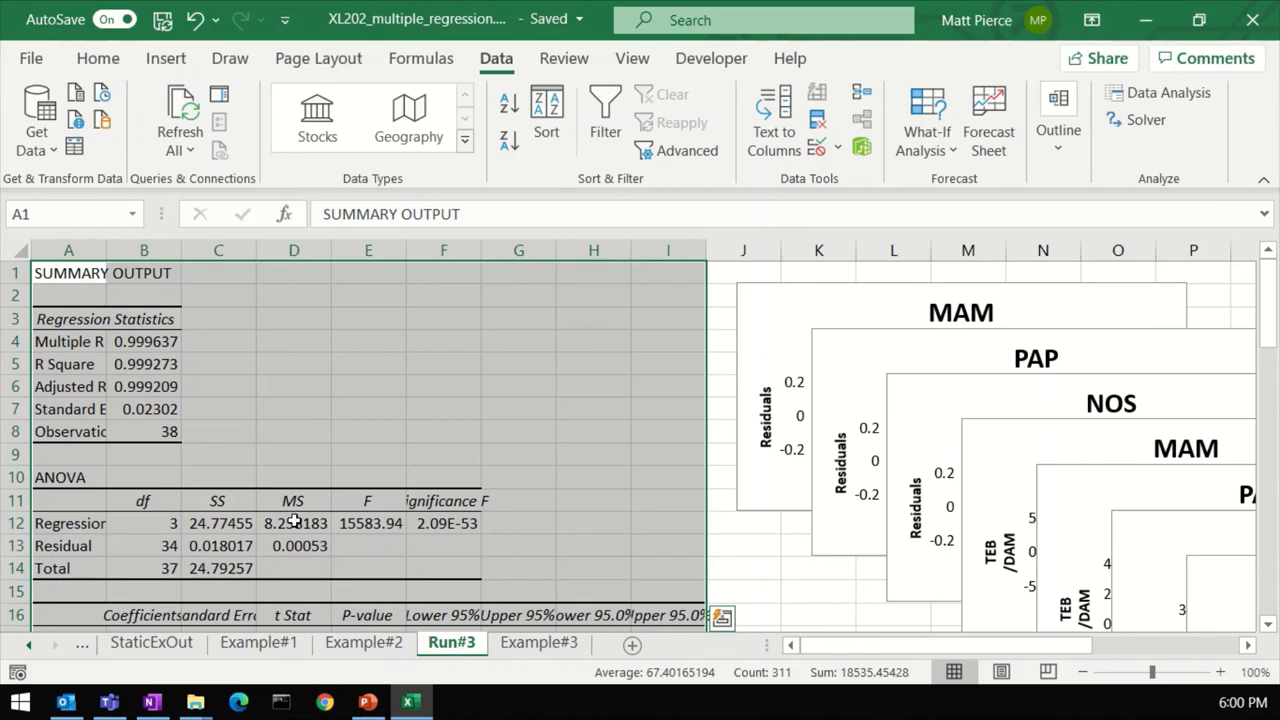
- Autofit columns A to I of the Run#3 output and fill the whole sheet with white
{"action": "left_click_drag", "start_coordinate": [68, 252], "coordinate": [666, 254]}
{"action": "double_click", "coordinate": [631, 254]}
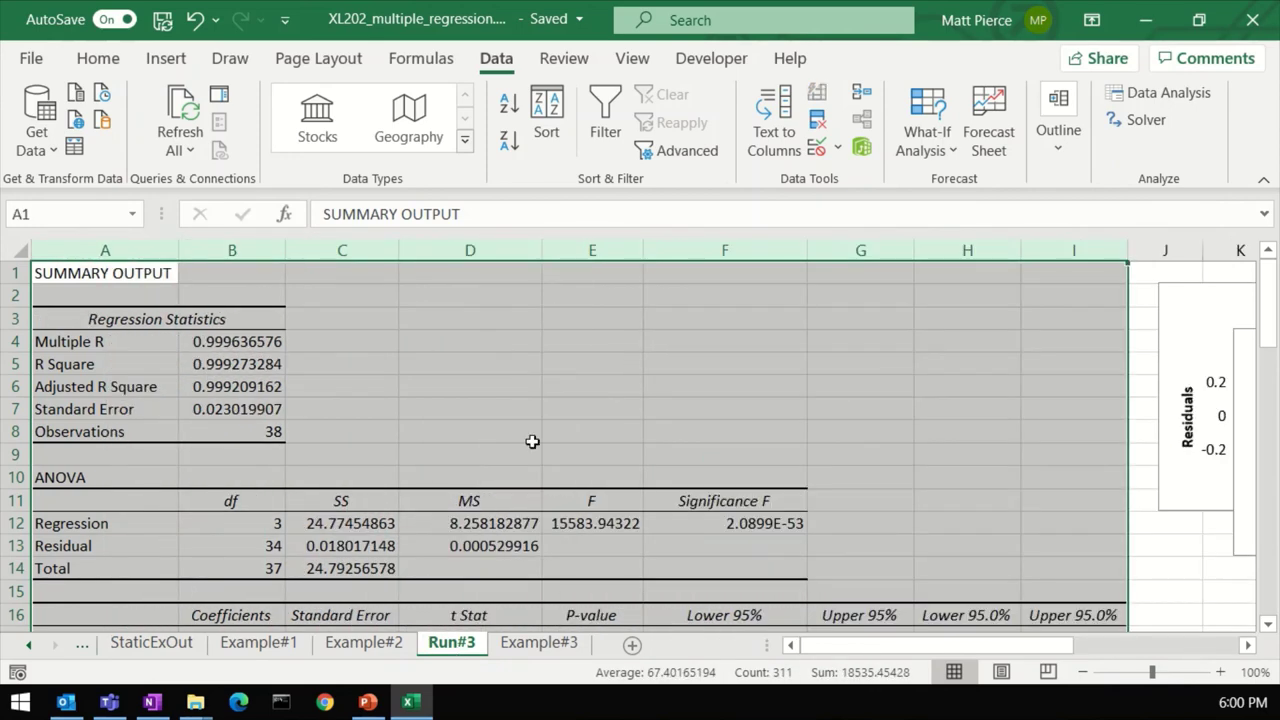
{"action": "left_click", "coordinate": [15, 248]}
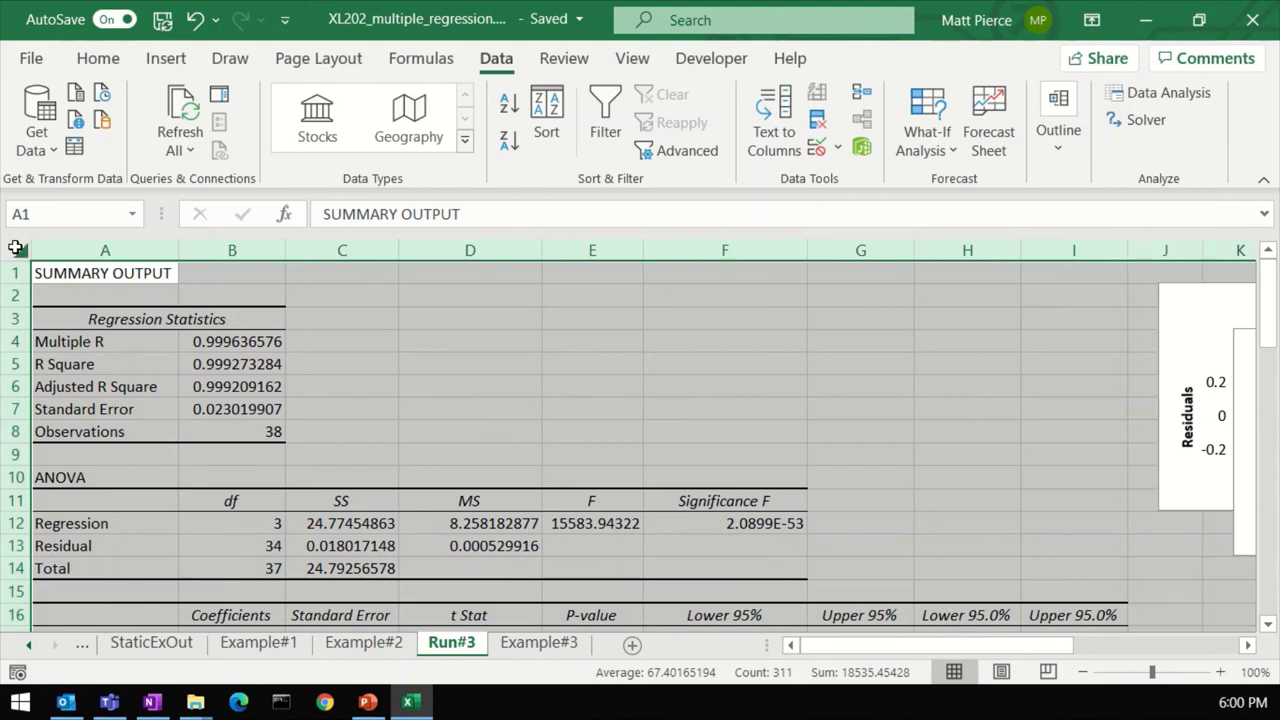
{"action": "left_click", "coordinate": [100, 62]}
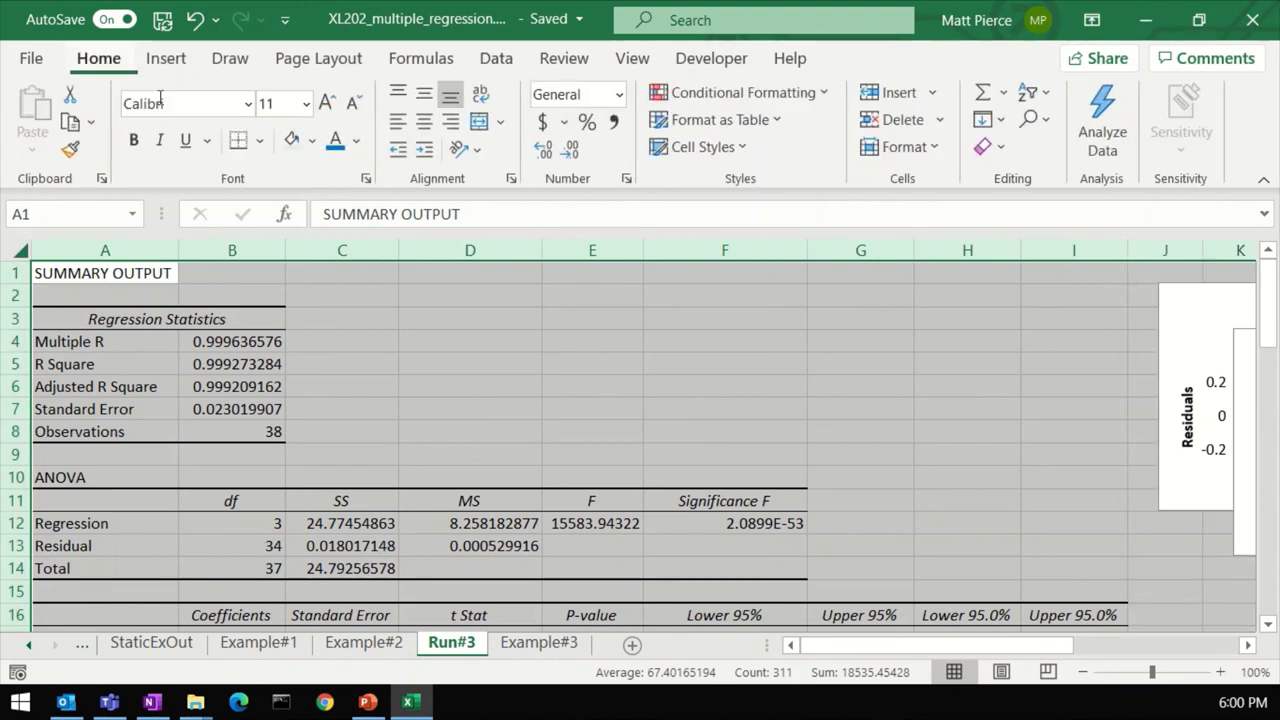
{"action": "left_click", "coordinate": [313, 141]}
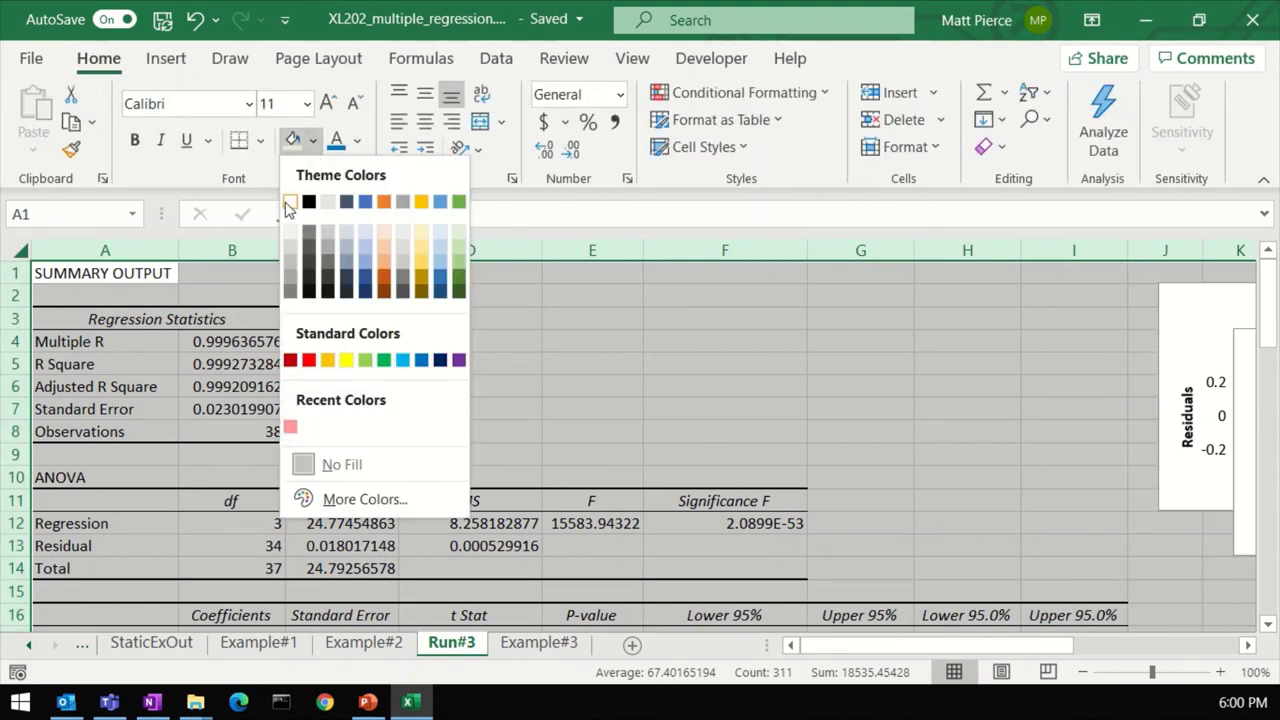
{"action": "left_click", "coordinate": [297, 204]}
{"action": "left_click", "coordinate": [445, 368]}
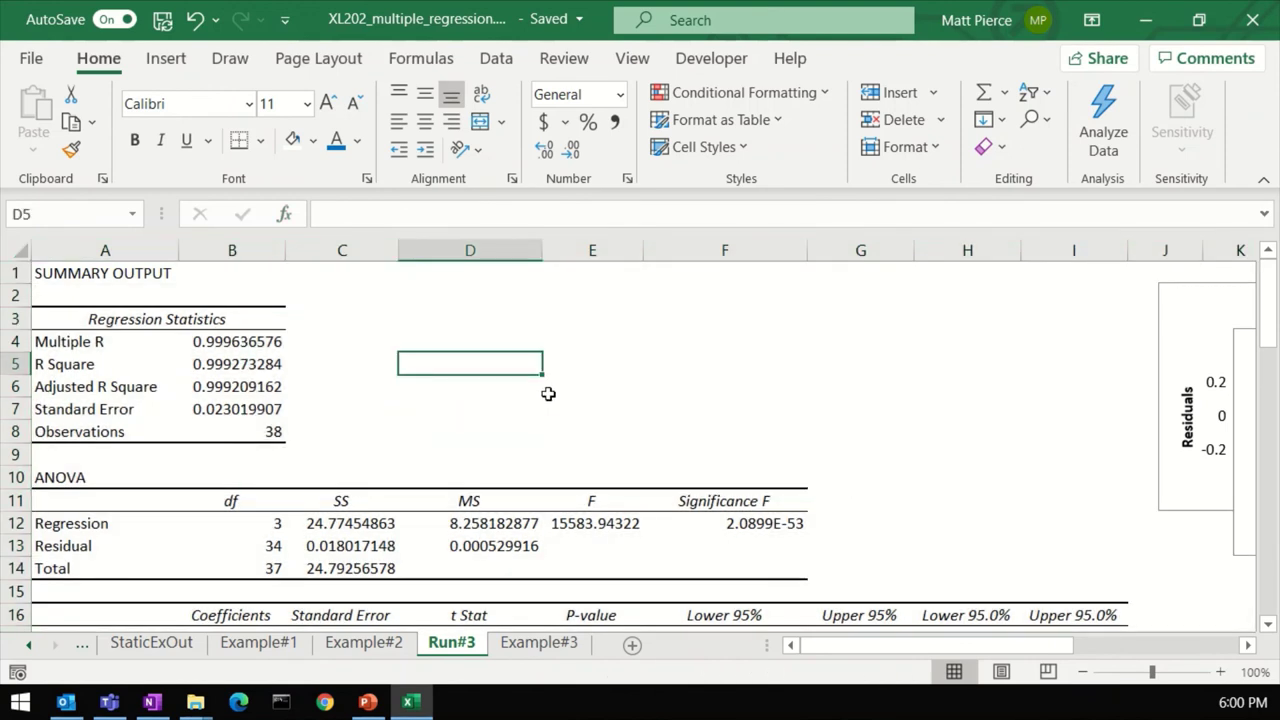
- Highlight the Adjusted R Square value in cell B6 of Run#3 with a light green fill
{"action": "left_click", "coordinate": [80, 392]}
{"action": "left_click", "coordinate": [200, 392]}
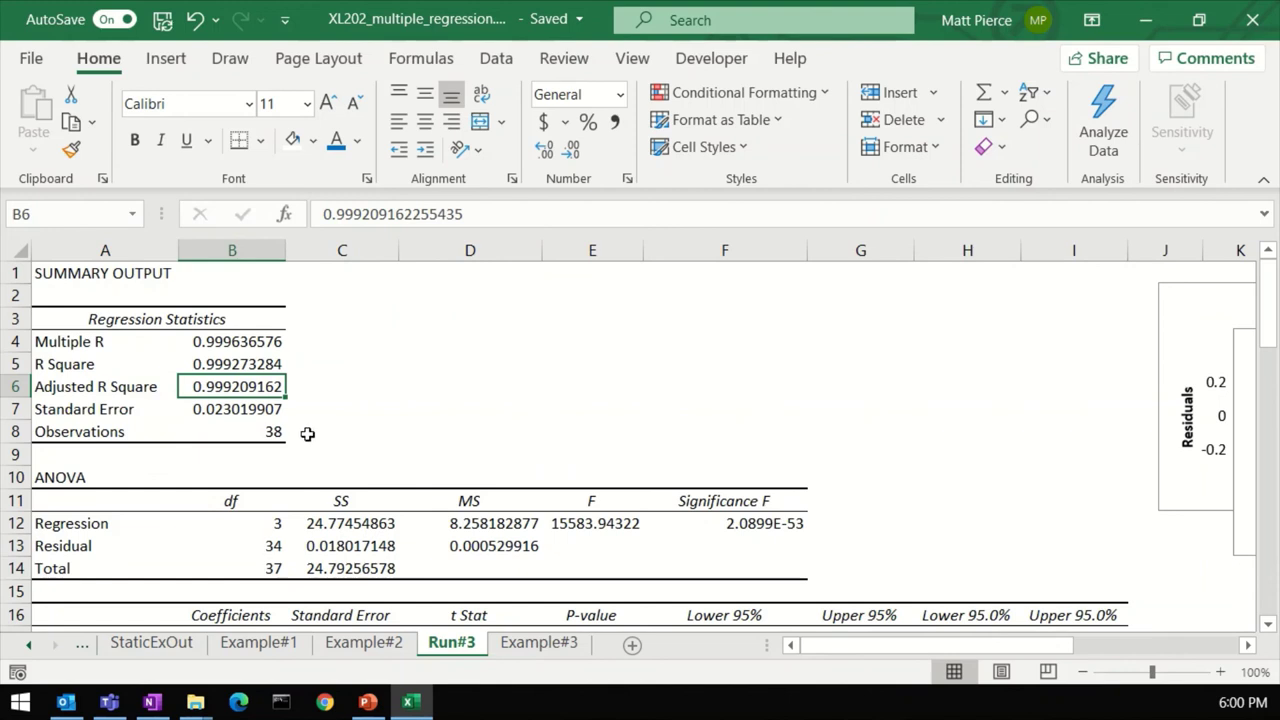
{"action": "left_click", "coordinate": [313, 140]}
{"action": "left_click", "coordinate": [460, 238]}
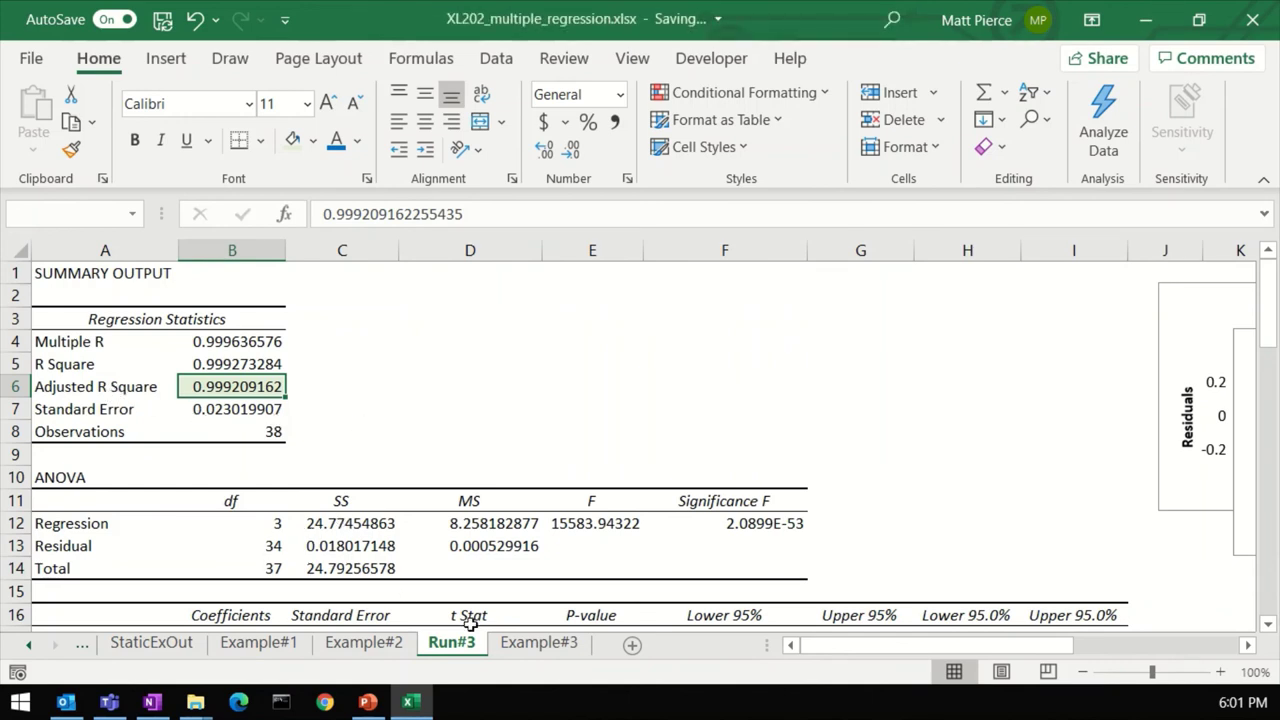
- Review the MAM/DAM, PAP/DAM and NOS/DAM predictor headers on Example#3 and the number of observations on Run#3
{"action": "left_click", "coordinate": [537, 643]}
{"action": "scroll", "coordinate": [200, 540], "scroll_direction": "up", "scroll_amount": 8}
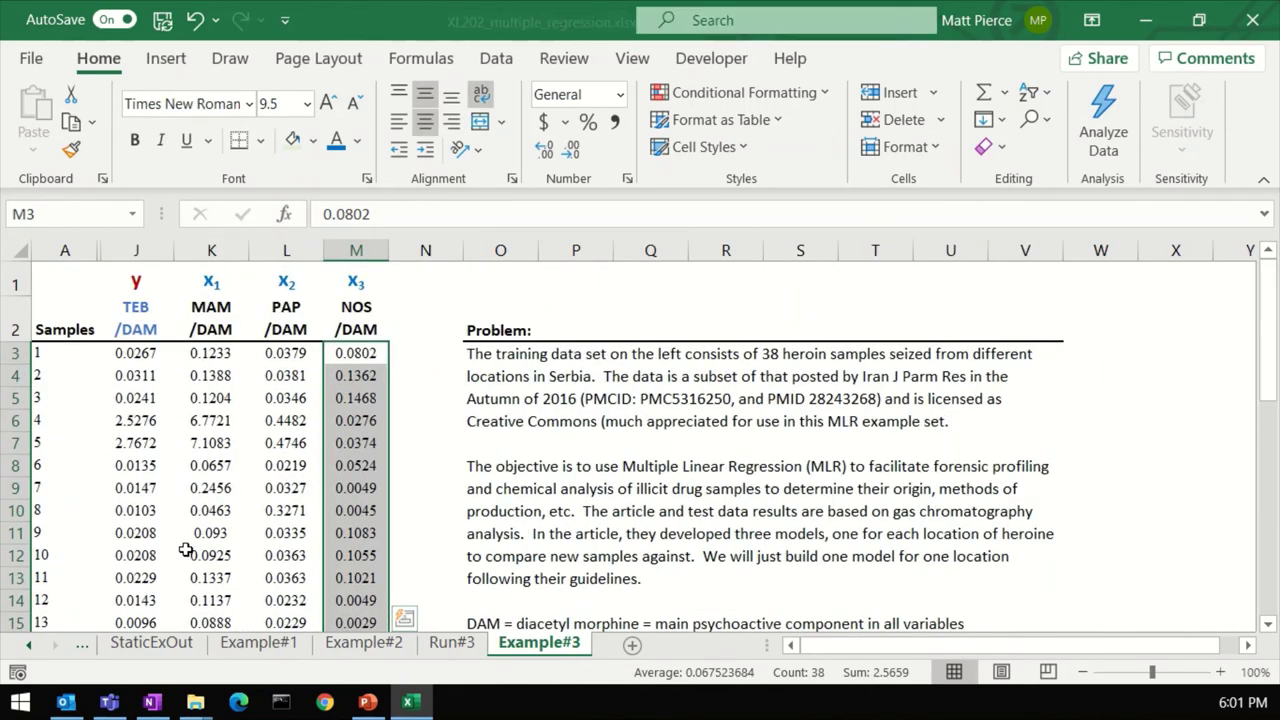
{"action": "left_click", "coordinate": [211, 310]}
{"action": "left_click_drag", "start_coordinate": [211, 310], "coordinate": [323, 328]}
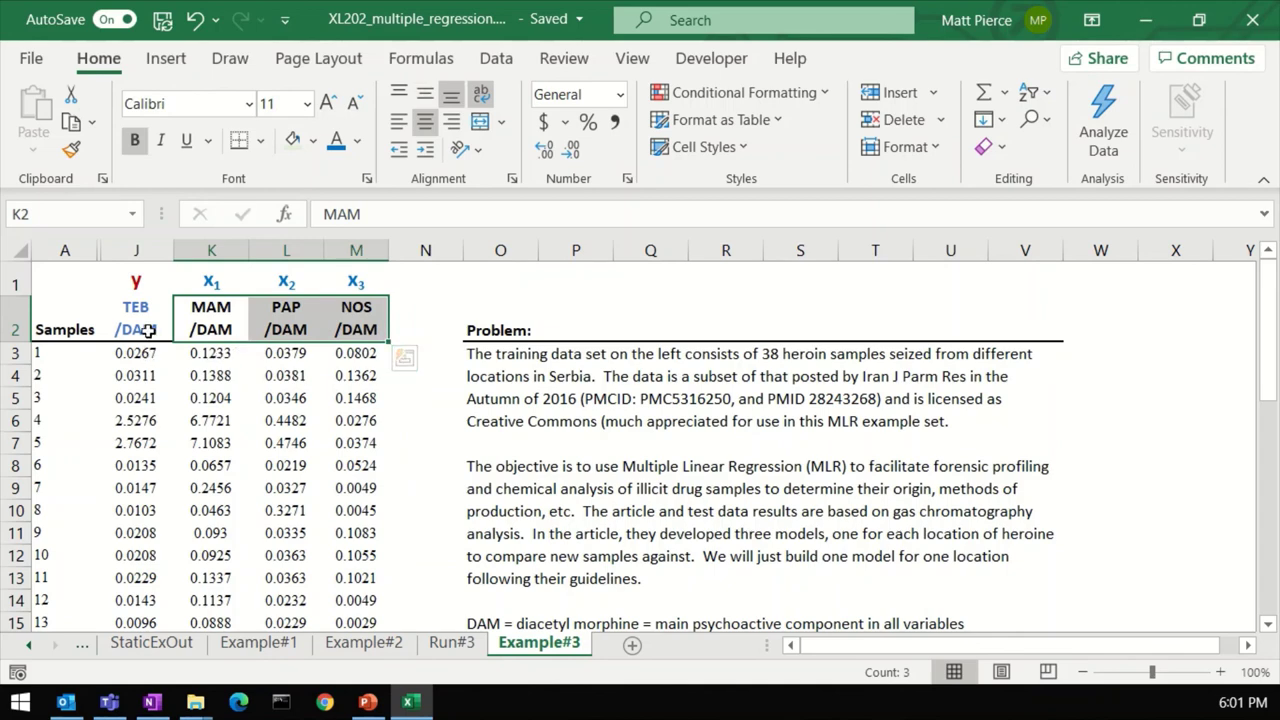
{"action": "left_click", "coordinate": [460, 648]}
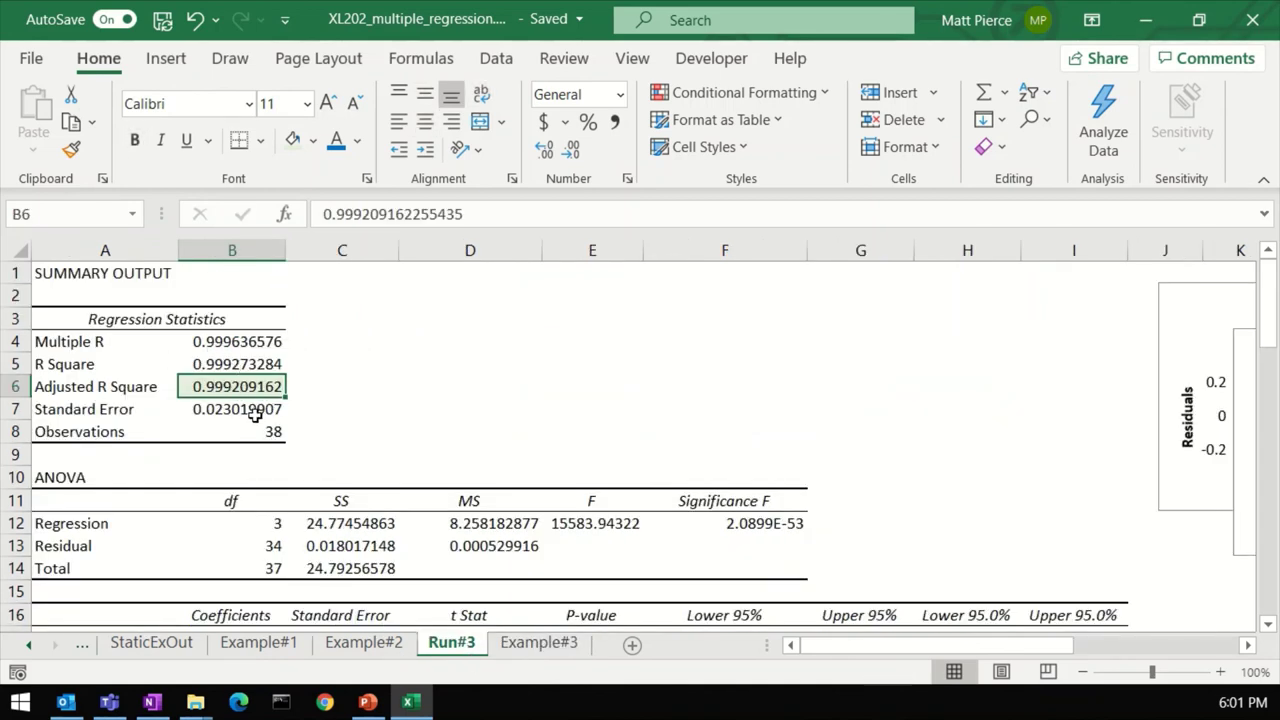
{"action": "scroll", "coordinate": [255, 415], "scroll_direction": "down", "scroll_amount": 1}
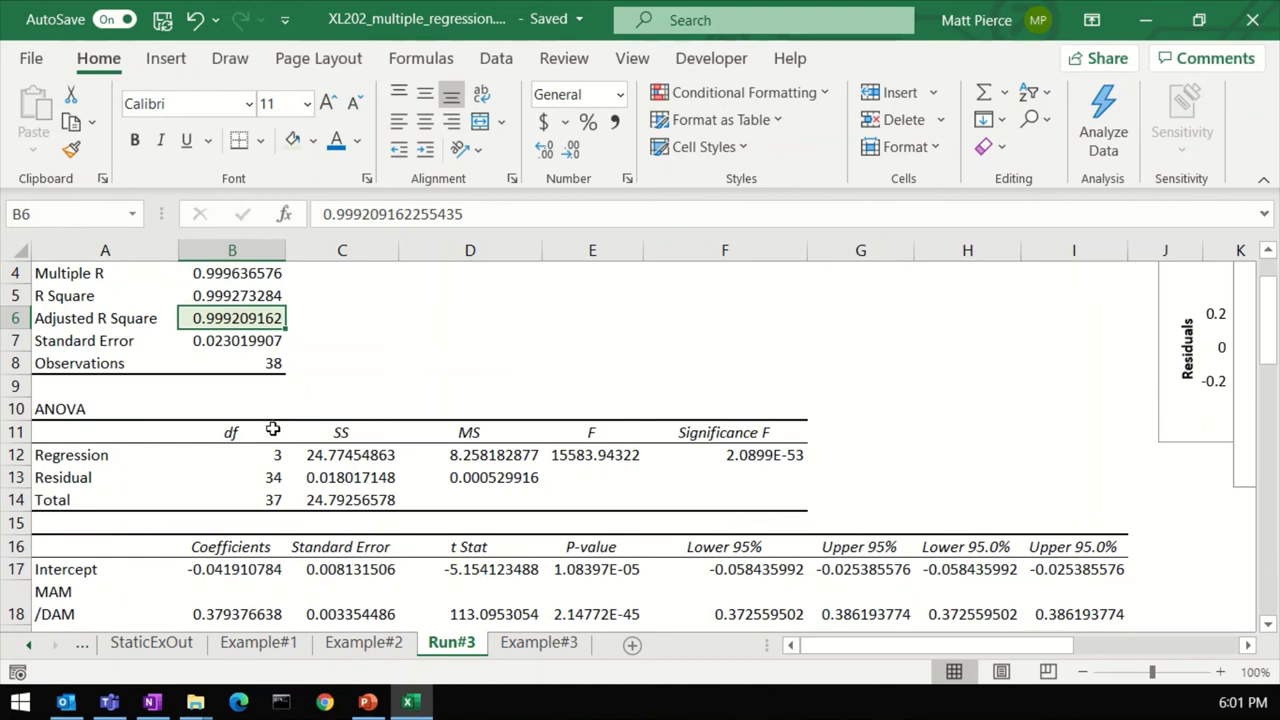
{"action": "left_click", "coordinate": [283, 363]}
- Highlight the regression's F value in cell E12 of Run#3 with a light green fill
{"action": "scroll", "coordinate": [335, 448], "scroll_direction": "down", "scroll_amount": 1}
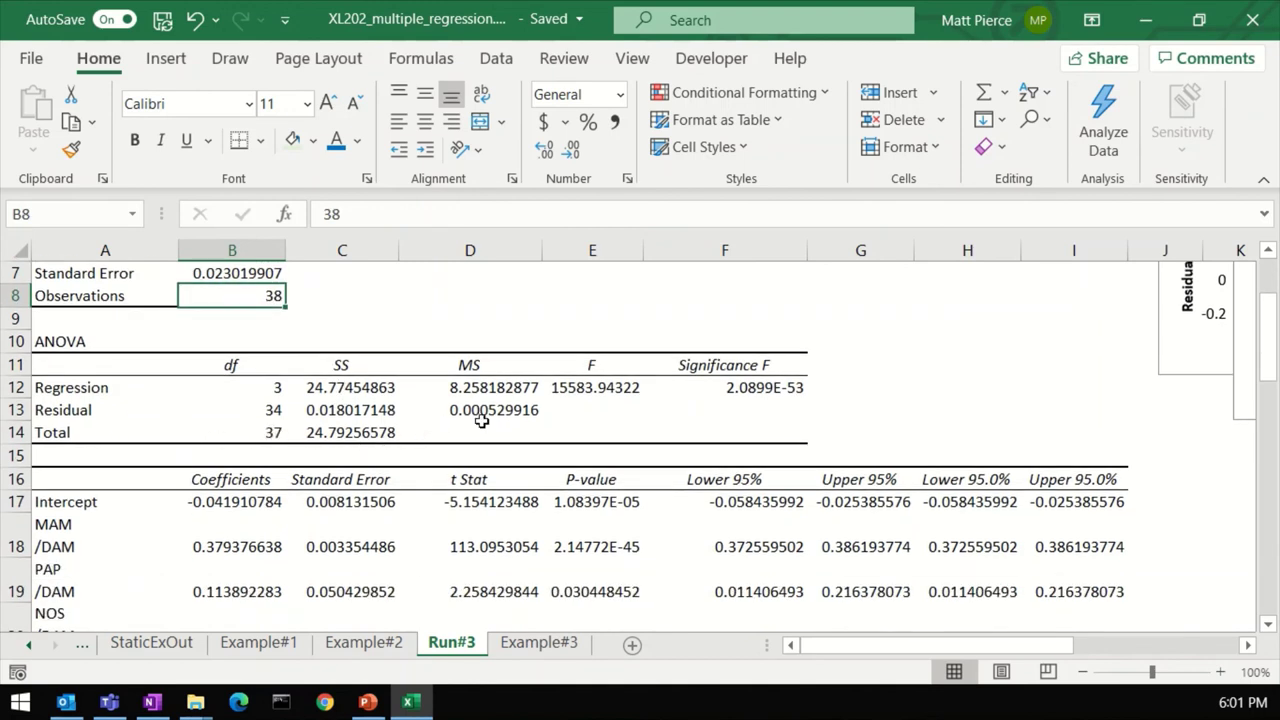
{"action": "left_click", "coordinate": [596, 390]}
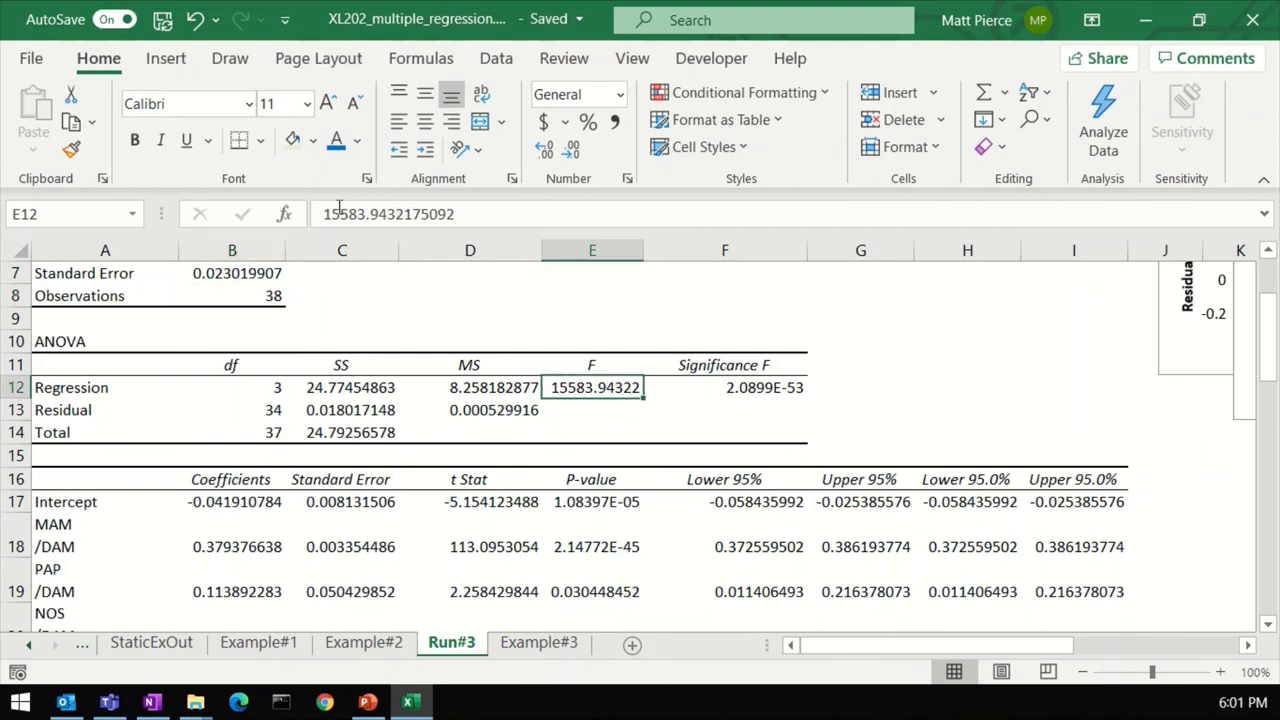
{"action": "left_click", "coordinate": [293, 145]}
- Examine the regression and residual mean squares on Run#3 alongside the MAM/DAM, PAP/DAM and NOS/DAM sample data on Example#3
{"action": "left_click", "coordinate": [485, 412]}
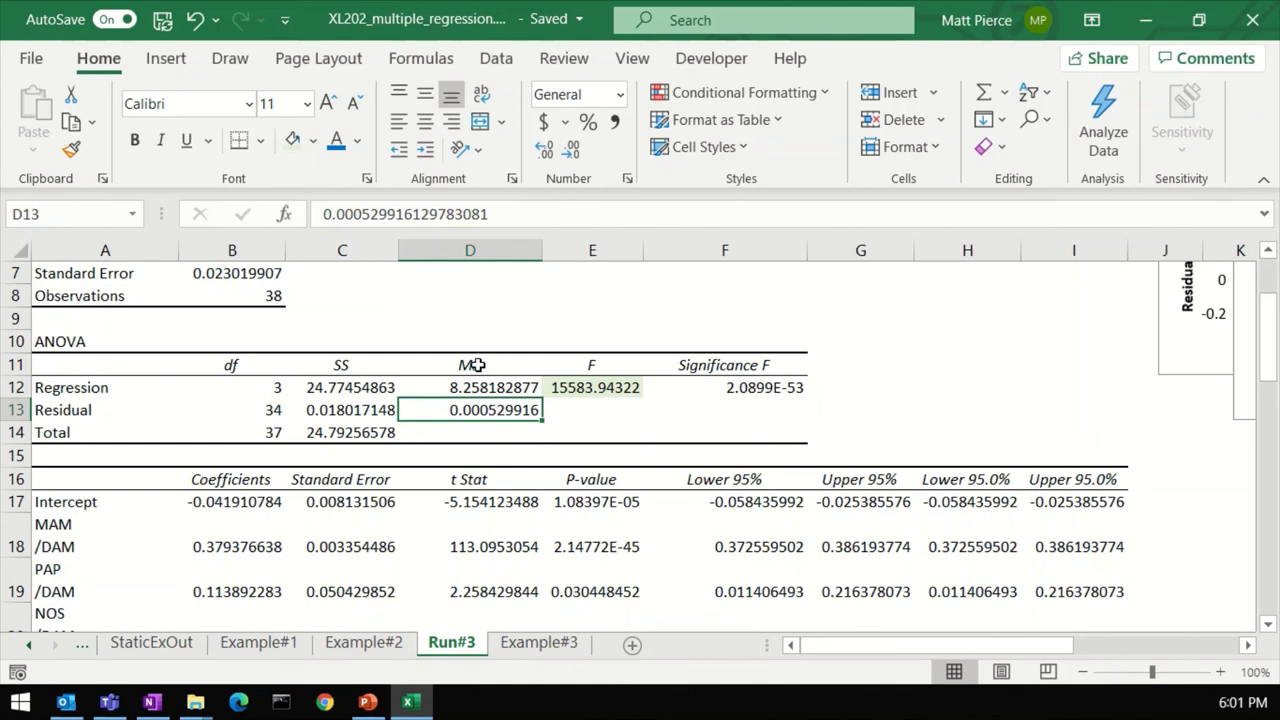
{"action": "left_click", "coordinate": [473, 391]}
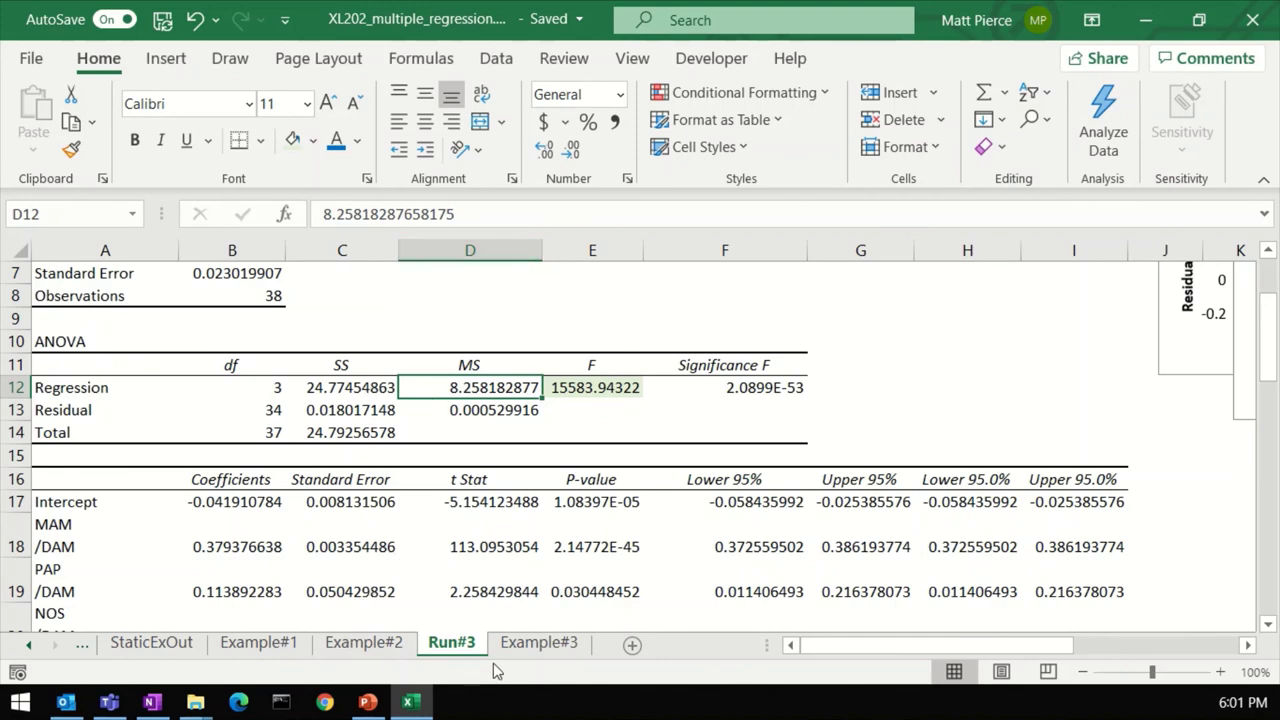
{"action": "left_click", "coordinate": [530, 643]}
{"action": "left_click_drag", "start_coordinate": [213, 378], "coordinate": [218, 462]}
{"action": "left_click_drag", "start_coordinate": [286, 398], "coordinate": [286, 468]}
{"action": "left_click", "coordinate": [356, 420]}
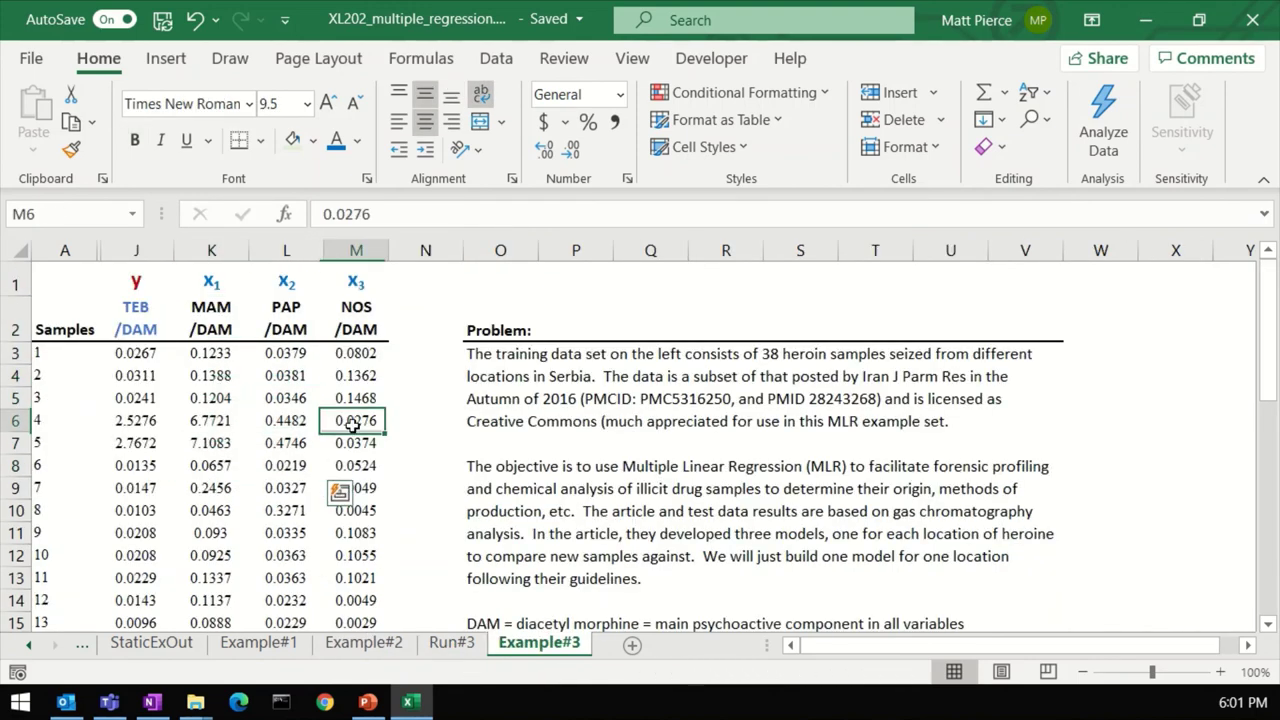
{"action": "left_click", "coordinate": [452, 643]}
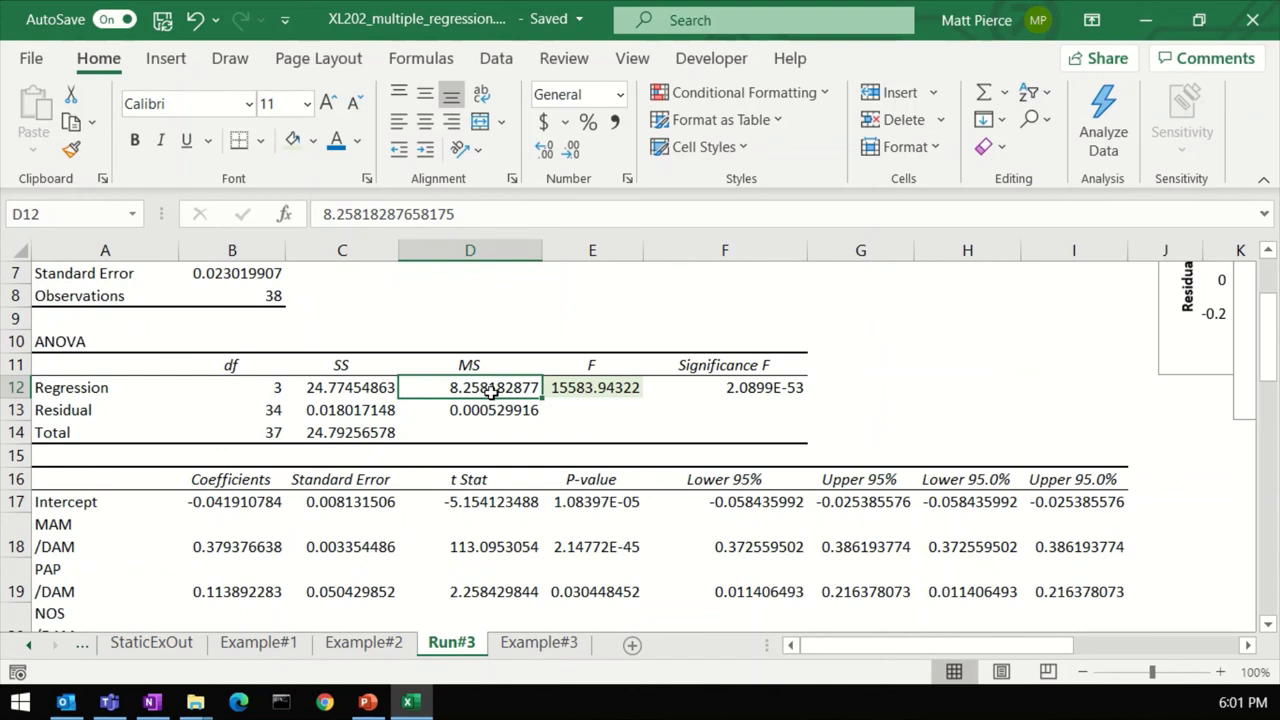
{"action": "left_click", "coordinate": [506, 410]}
- Highlight the Significance F value in cell F12 of Run#3 with a light green fill
{"action": "left_click", "coordinate": [608, 392]}
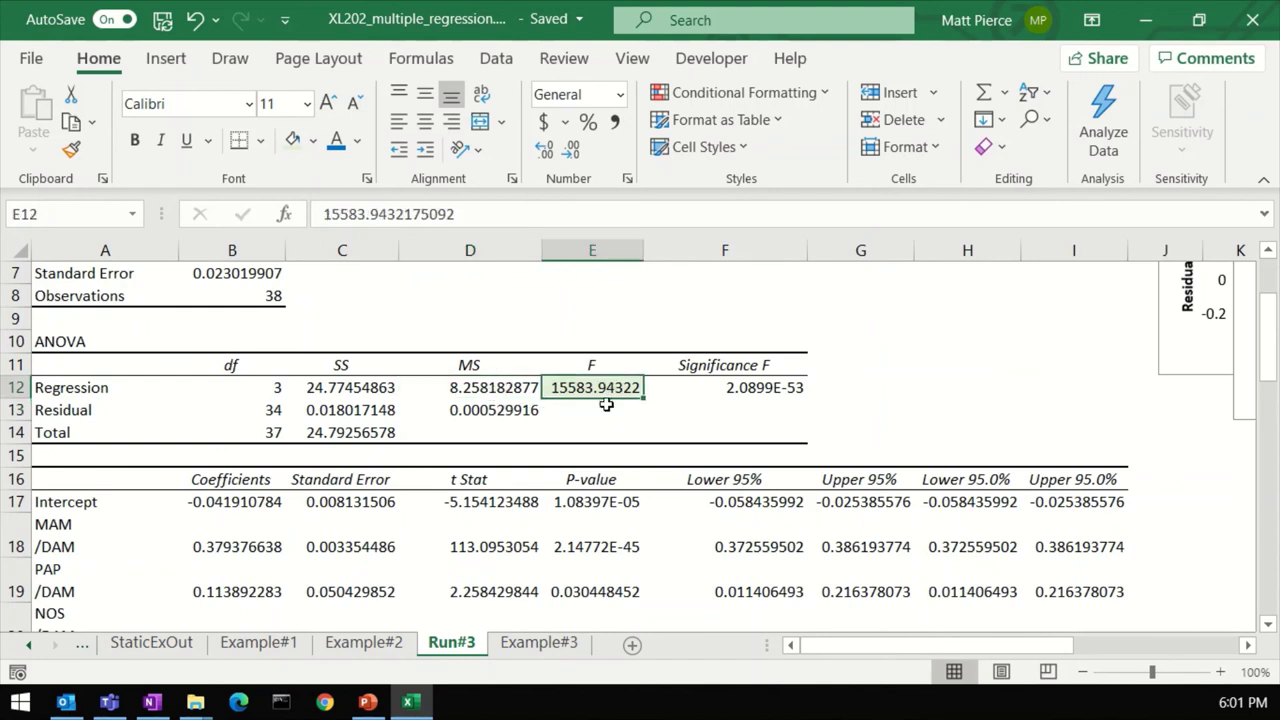
{"action": "left_click", "coordinate": [752, 387]}
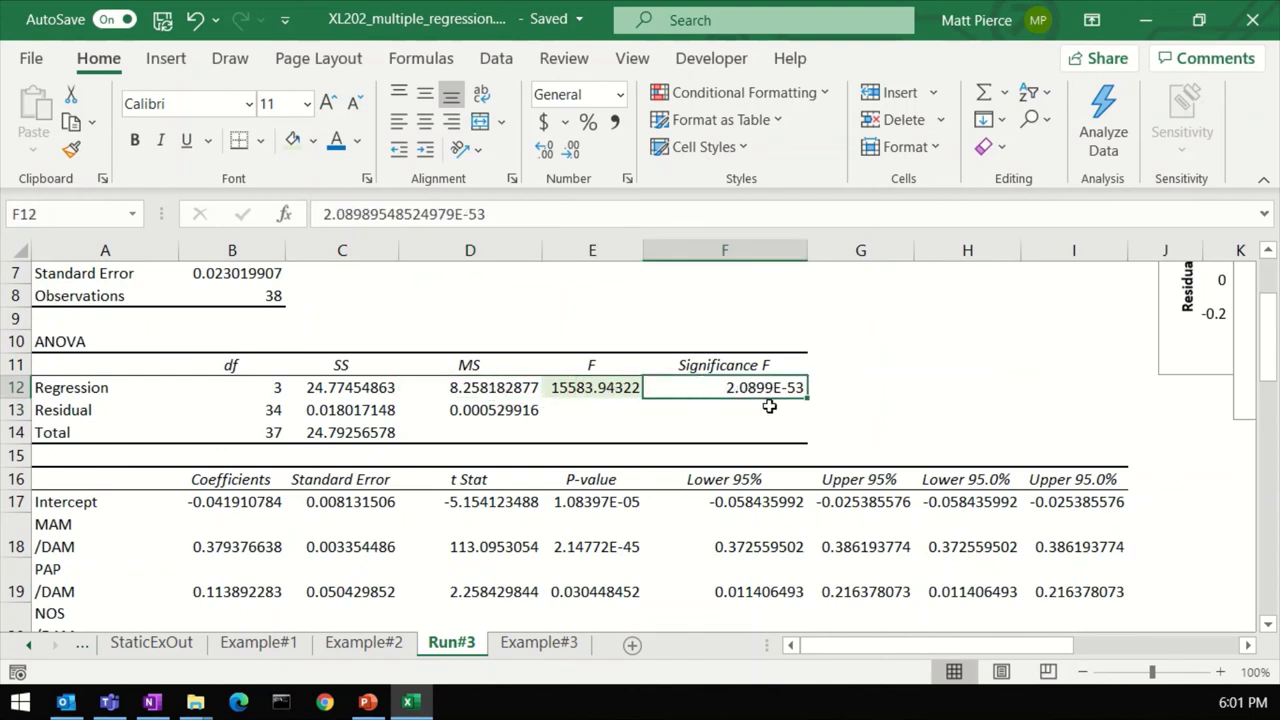
{"action": "left_click", "coordinate": [291, 140]}
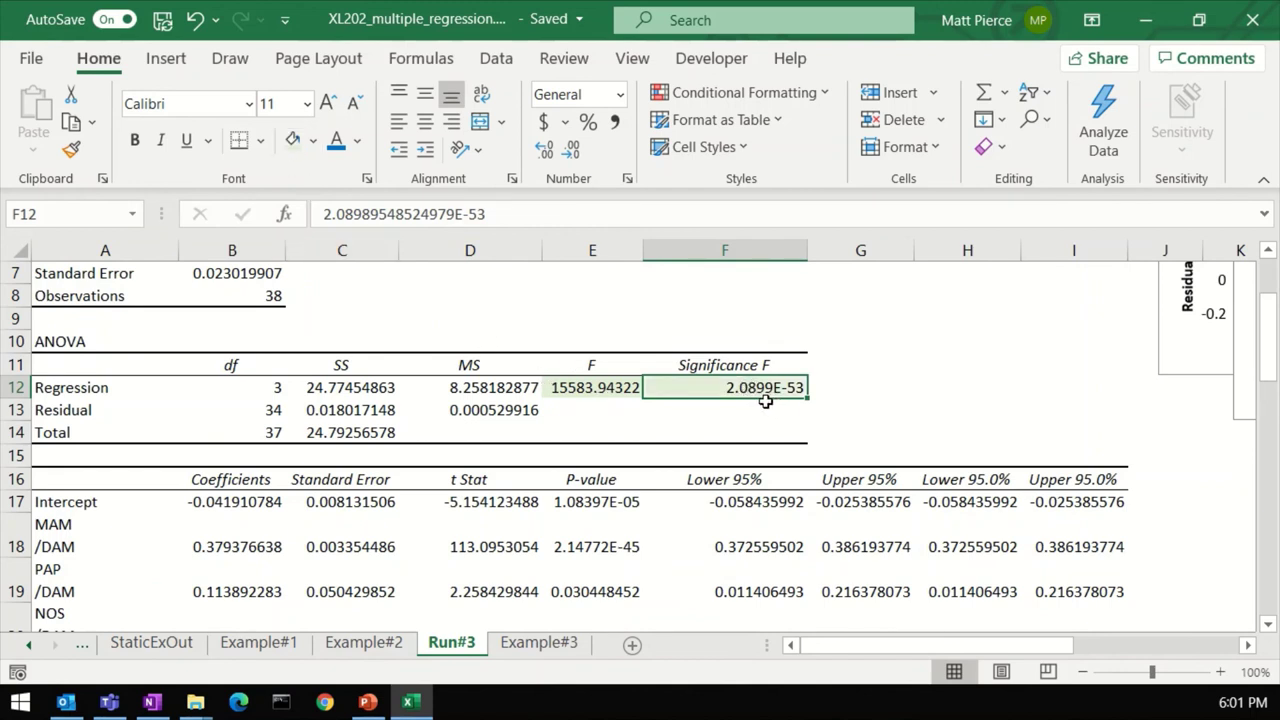
- Compare the F value, its Significance F and the residual mean square in the ANOVA table
{"action": "left_click", "coordinate": [575, 390]}
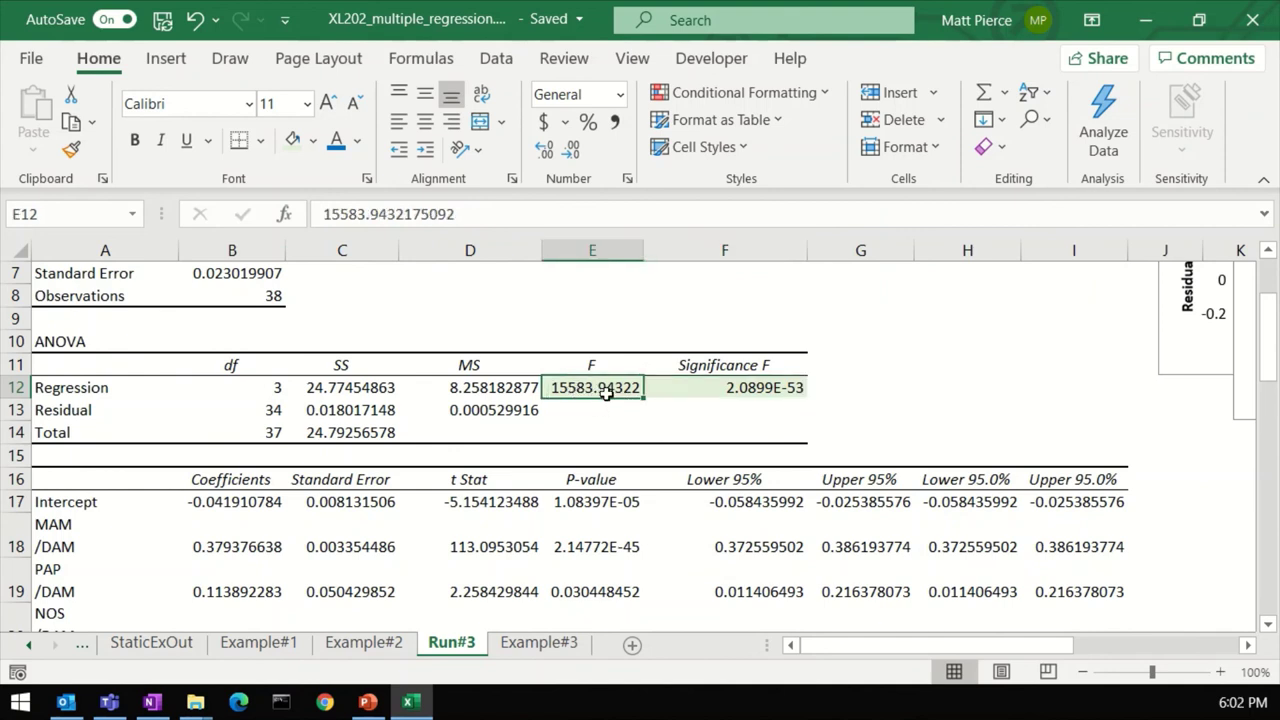
{"action": "left_click", "coordinate": [757, 391]}
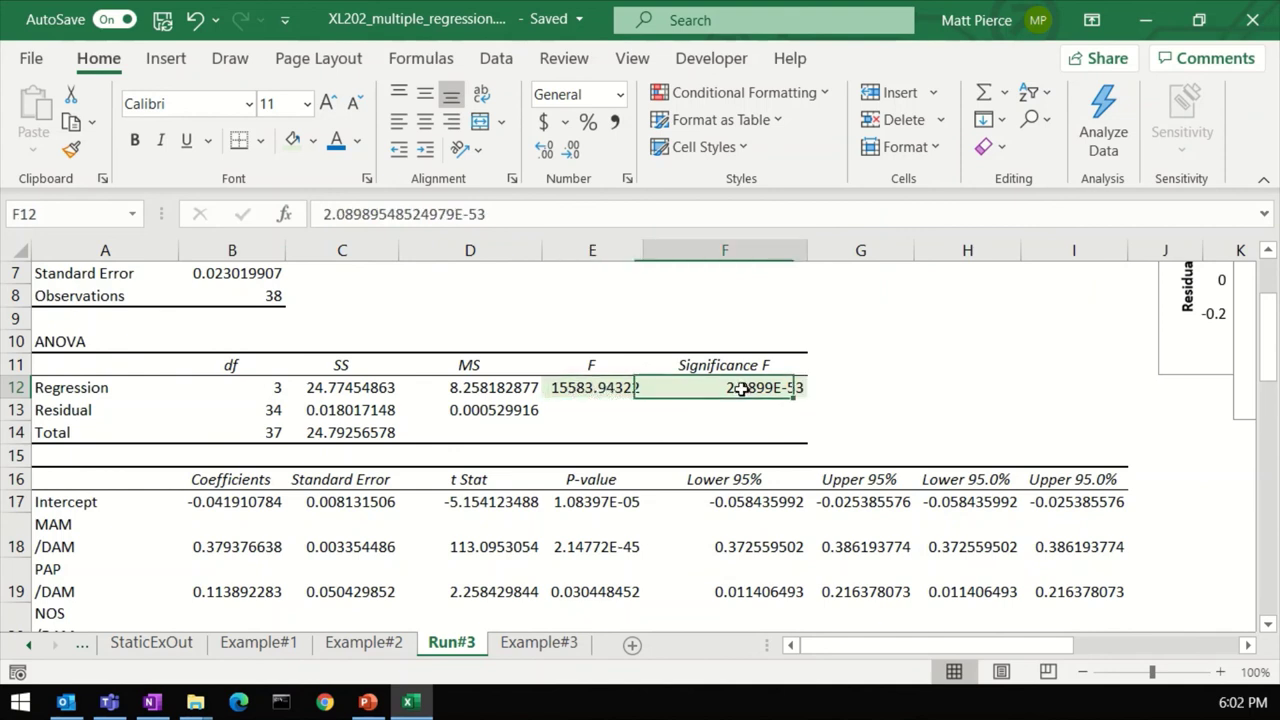
{"action": "left_click", "coordinate": [590, 391]}
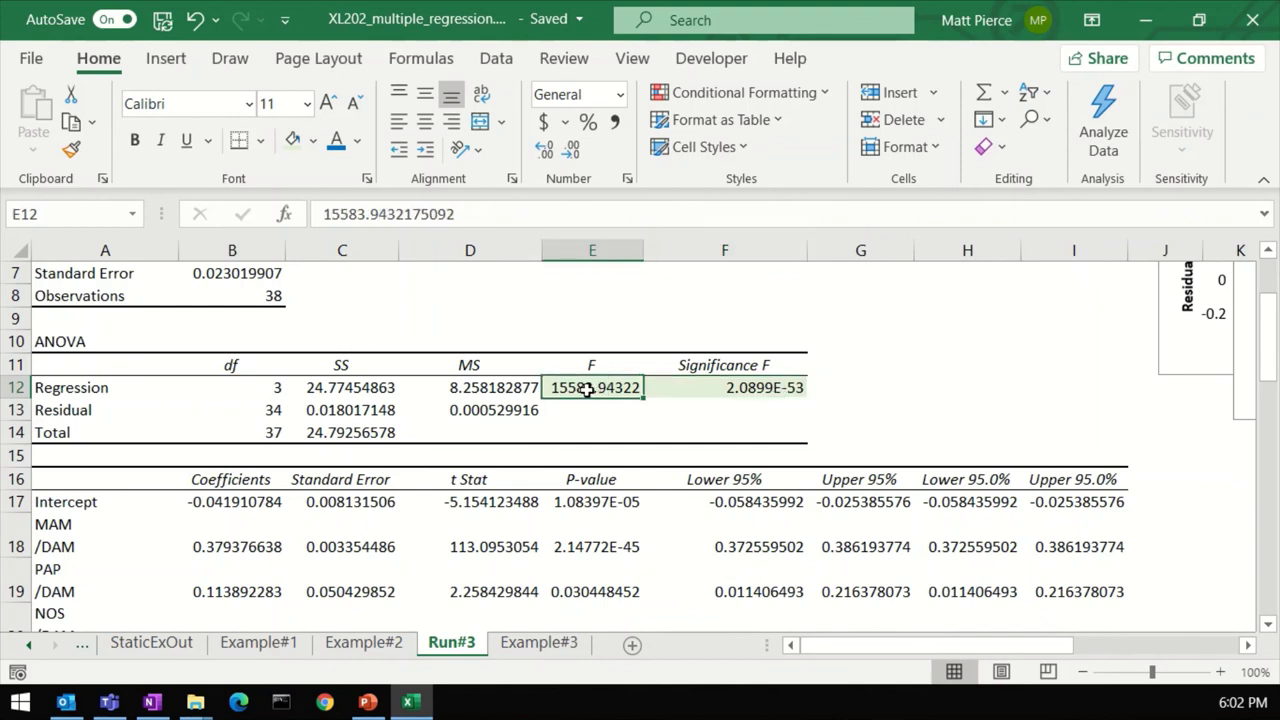
{"action": "left_click", "coordinate": [495, 412]}
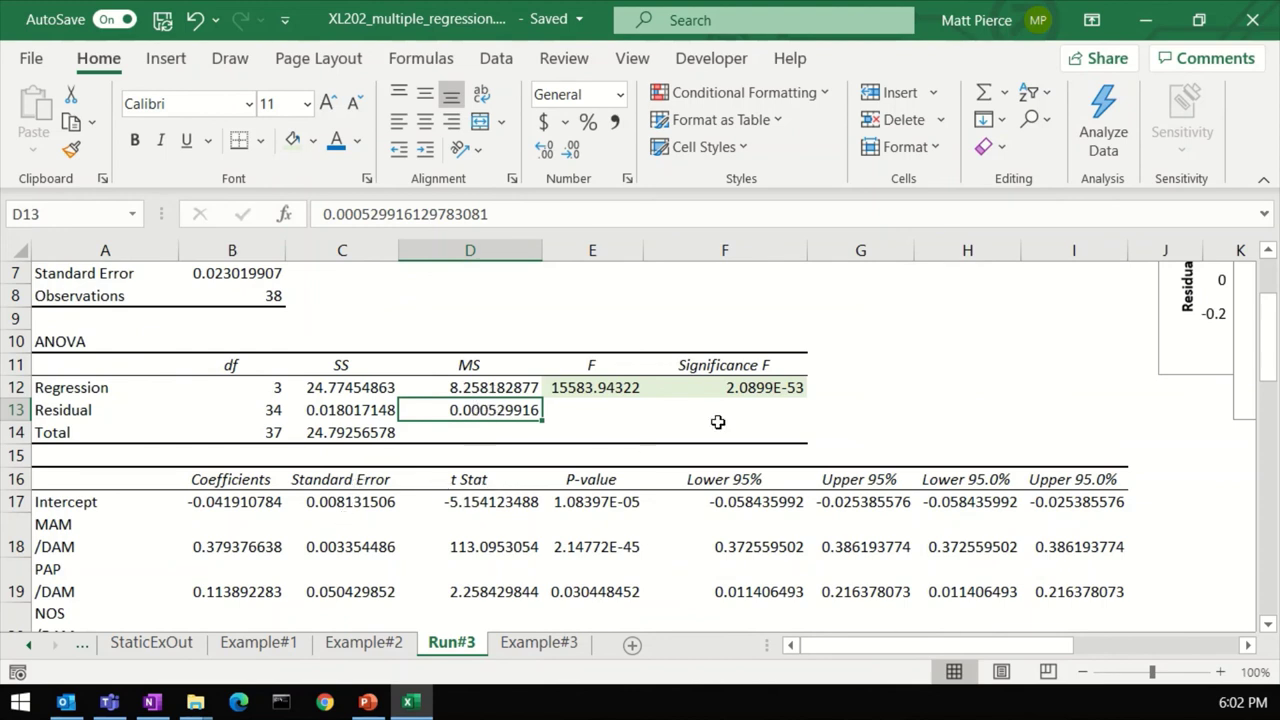
{"action": "left_click", "coordinate": [757, 388]}
{"action": "left_click", "coordinate": [588, 392]}
- Review the coefficients of the intercept and the MAM/DAM, PAP/DAM and NOS/DAM variables in B17:B20
{"action": "scroll", "coordinate": [470, 530], "scroll_direction": "down", "scroll_amount": 1}
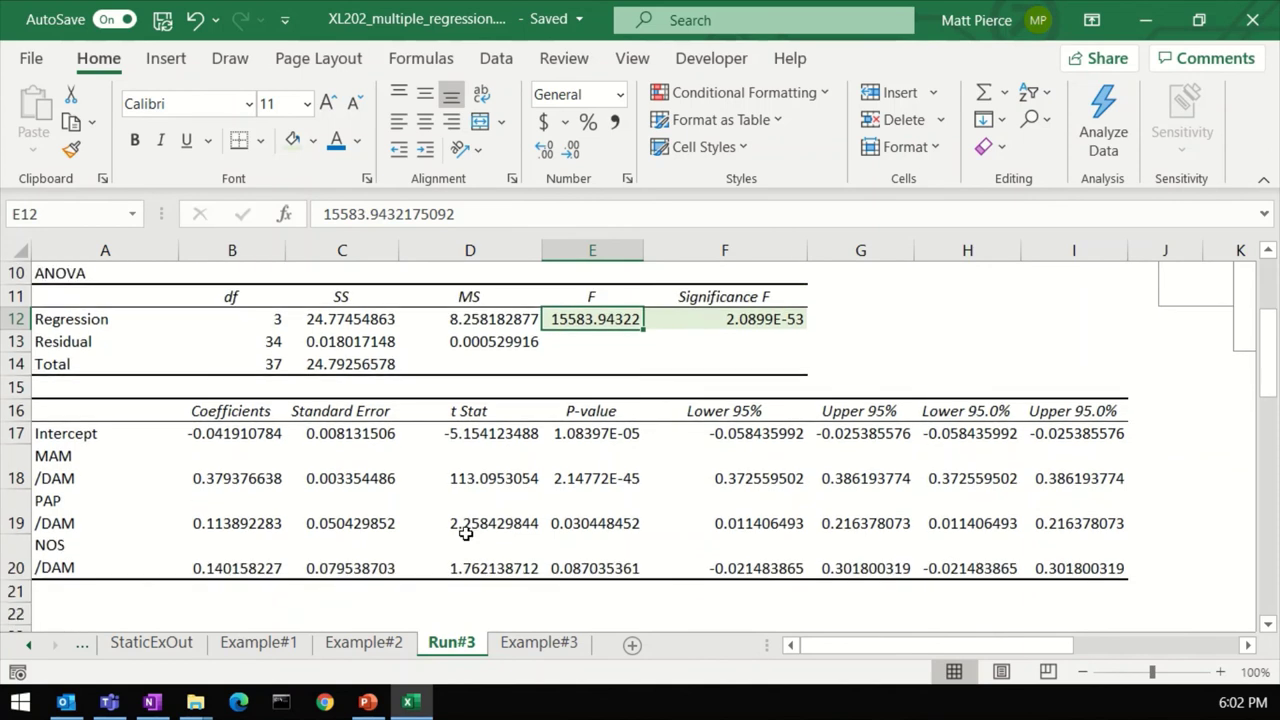
{"action": "left_click_drag", "start_coordinate": [217, 433], "coordinate": [224, 560]}
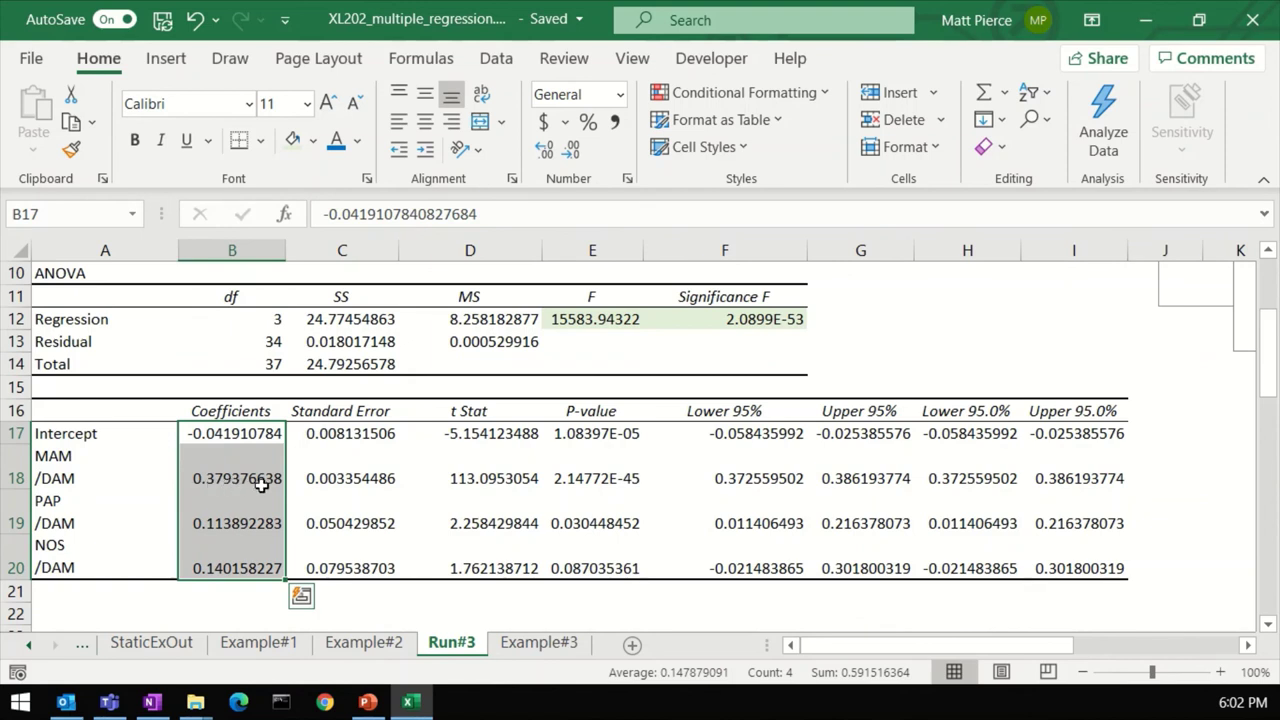
{"action": "left_click", "coordinate": [45, 489]}
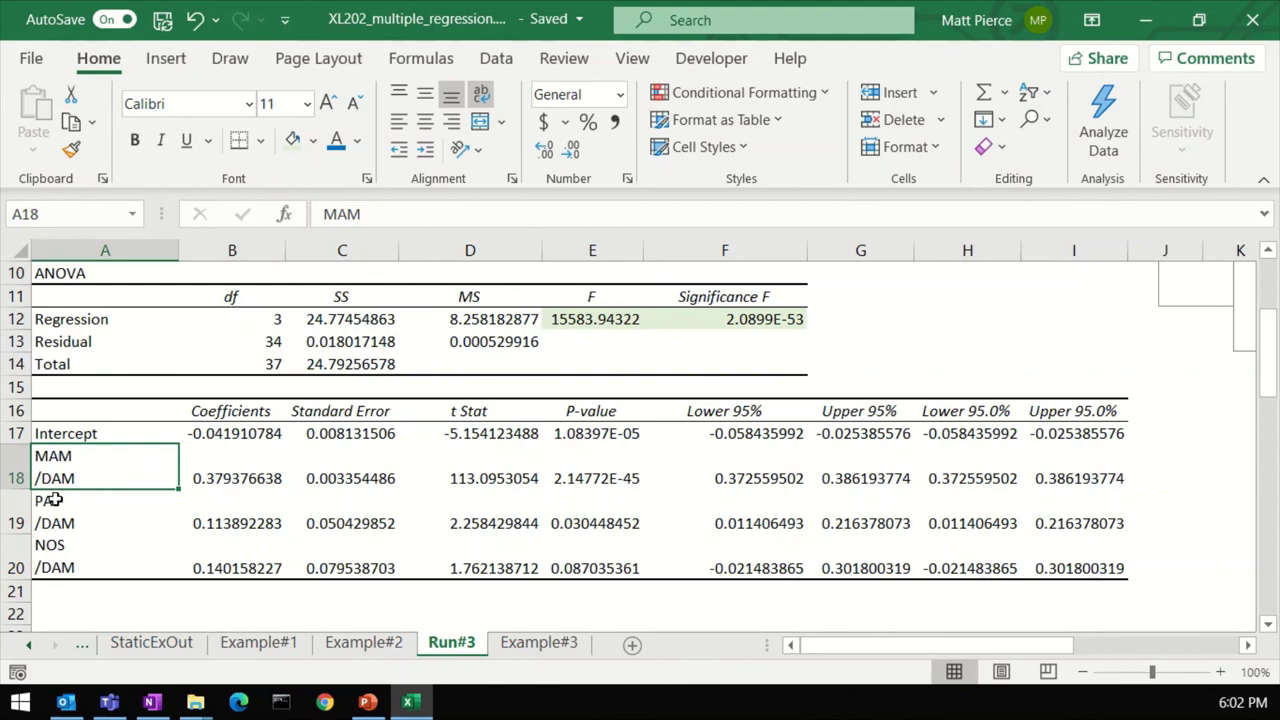
{"action": "left_click", "coordinate": [54, 506]}
{"action": "left_click", "coordinate": [52, 562]}
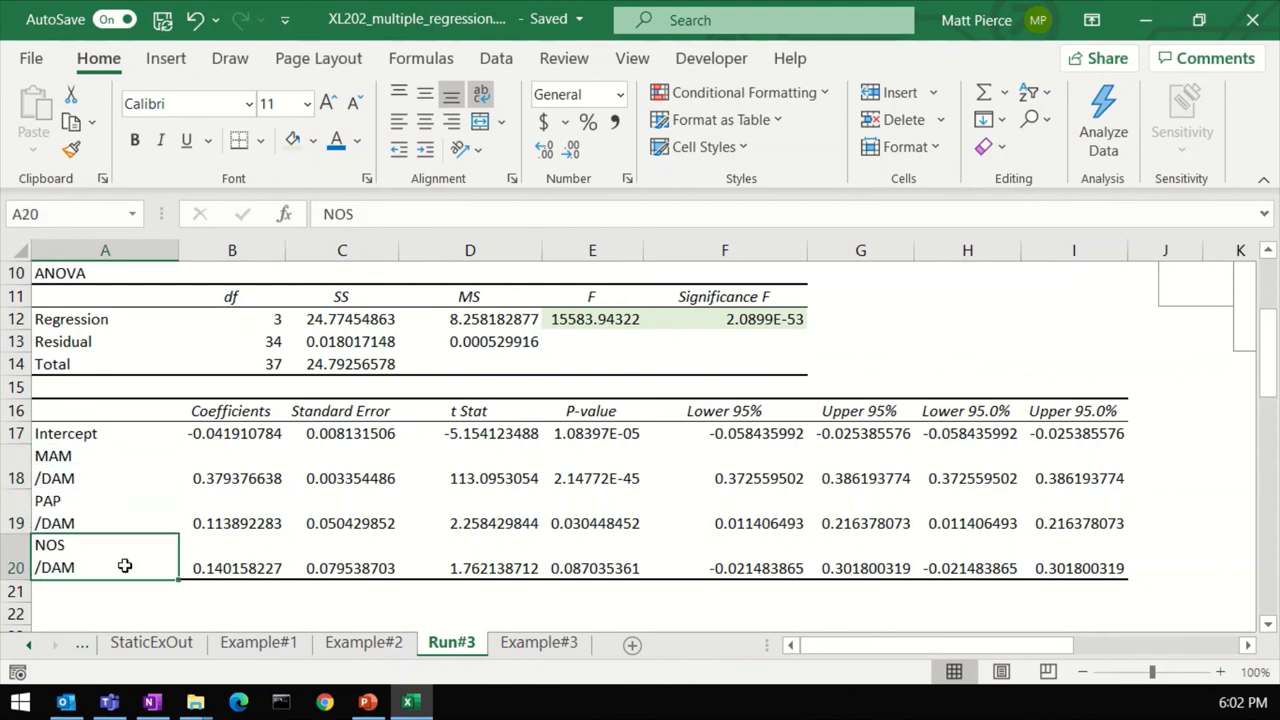
{"action": "left_click_drag", "start_coordinate": [232, 434], "coordinate": [250, 562]}
- Look through the residual and probability output on Run#3 and examine the points of the Normal Probability Plot
{"action": "scroll", "coordinate": [296, 555], "scroll_direction": "down", "scroll_amount": 3}
{"action": "scroll", "coordinate": [296, 555], "scroll_direction": "down", "scroll_amount": 2}
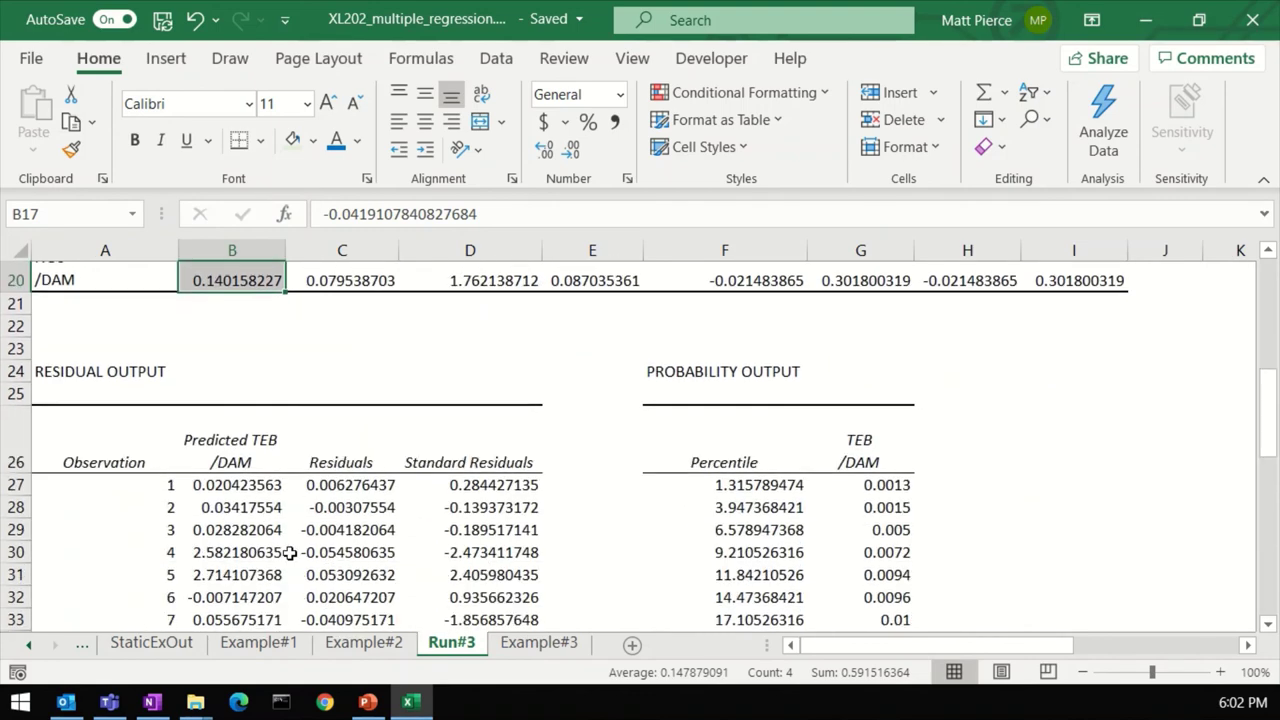
{"action": "scroll", "coordinate": [285, 548], "scroll_direction": "up", "scroll_amount": 2}
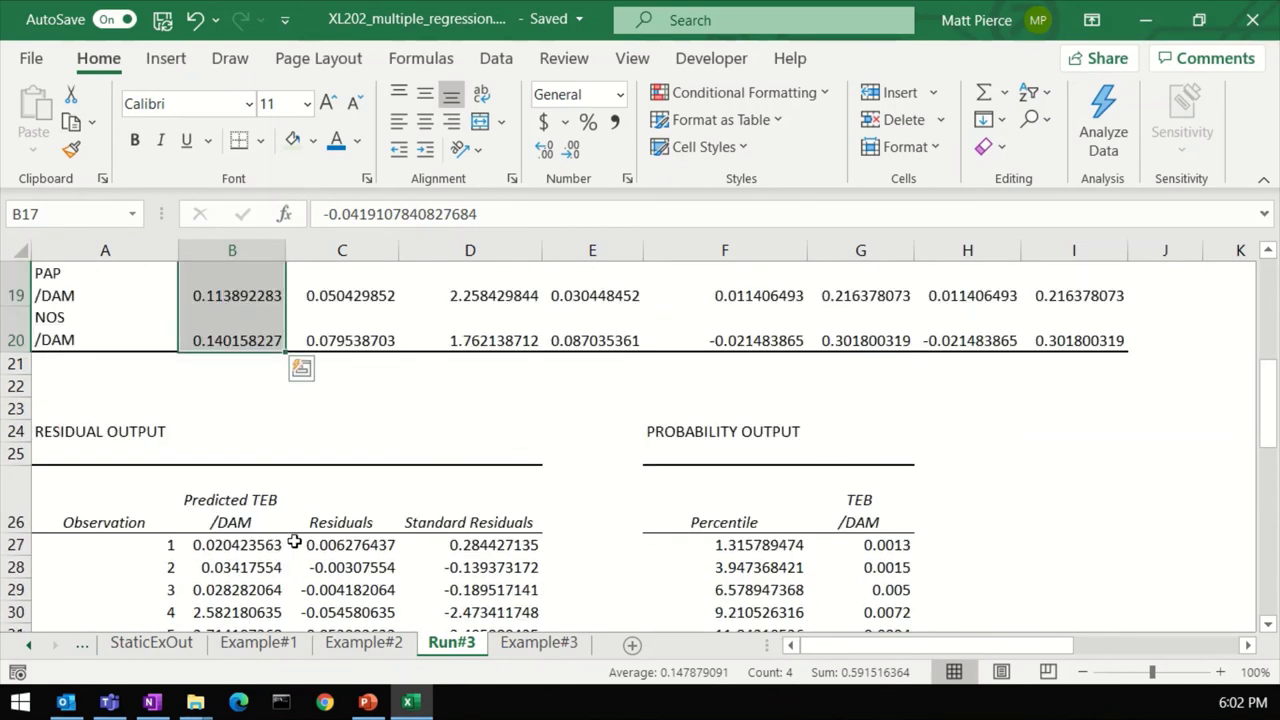
{"action": "scroll", "coordinate": [294, 541], "scroll_direction": "up", "scroll_amount": 2}
{"action": "scroll", "coordinate": [684, 586], "scroll_direction": "up", "scroll_amount": 4}
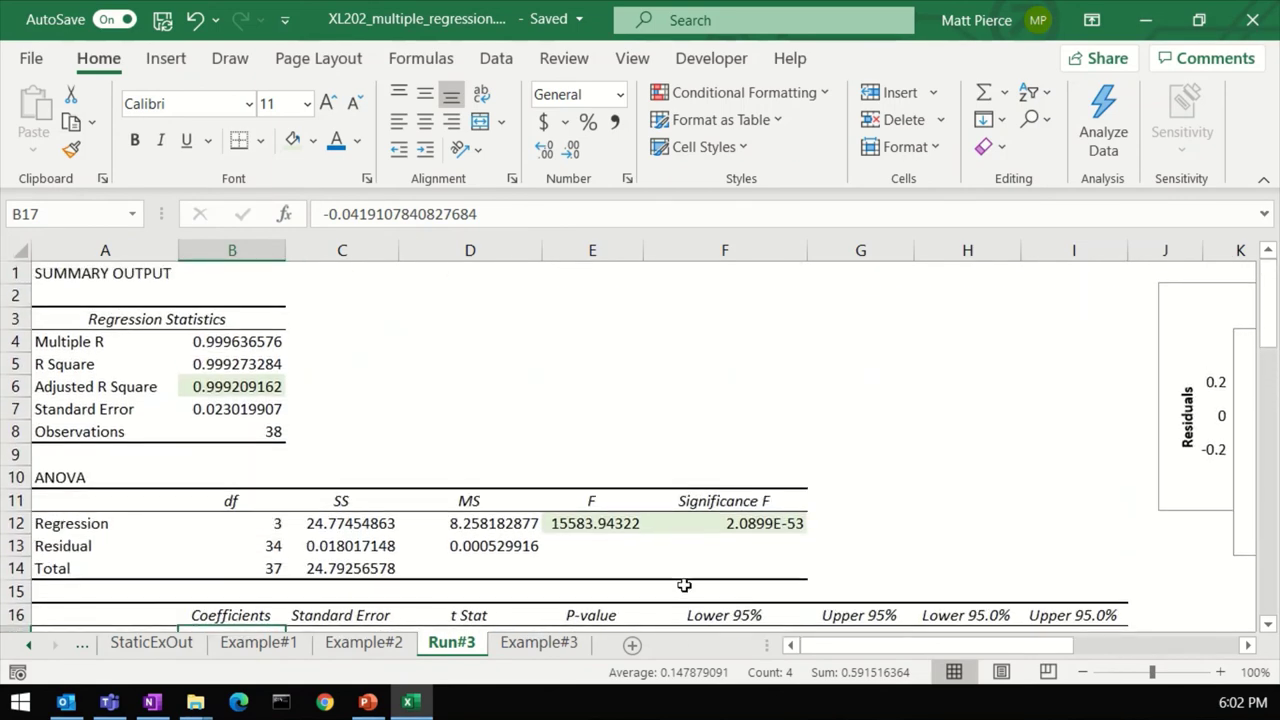
{"action": "left_click_drag", "start_coordinate": [941, 645], "coordinate": [1120, 644]}
{"action": "scroll", "coordinate": [887, 490], "scroll_direction": "down", "scroll_amount": 3}
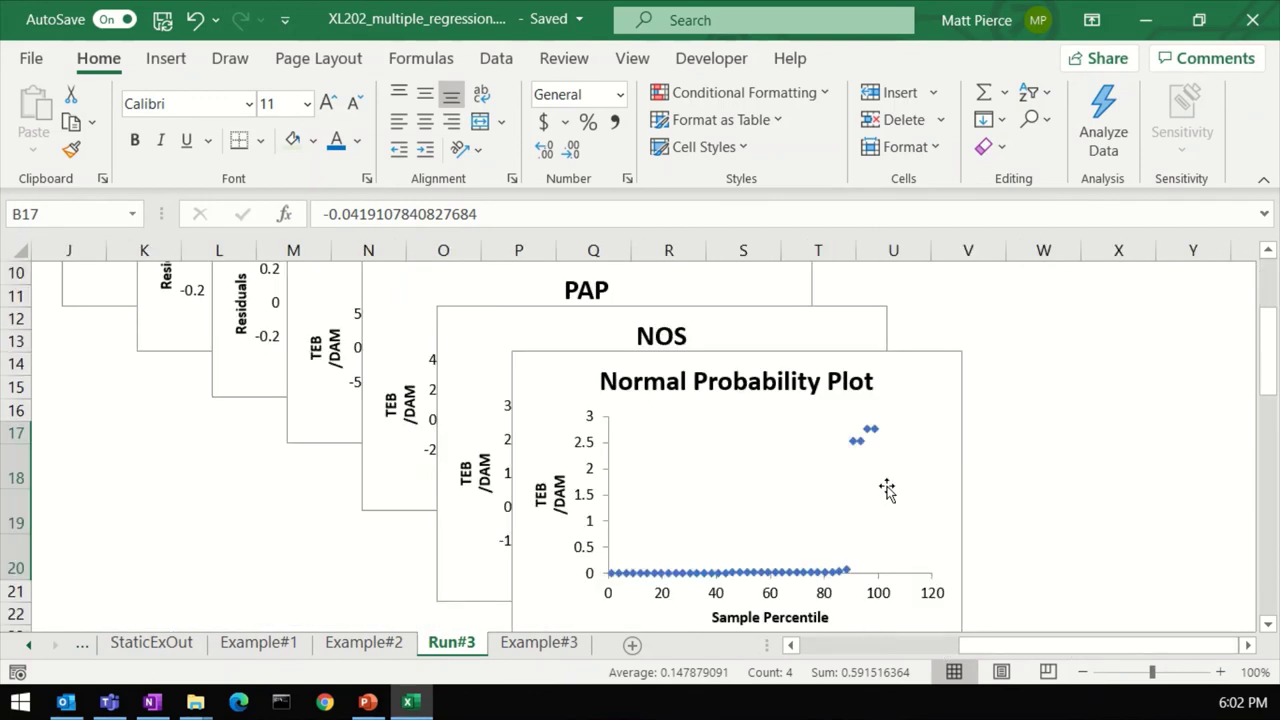
{"action": "scroll", "coordinate": [1046, 526], "scroll_direction": "down", "scroll_amount": 2}
{"action": "scroll", "coordinate": [1043, 546], "scroll_direction": "up", "scroll_amount": 3}
{"action": "scroll", "coordinate": [1041, 546], "scroll_direction": "down", "scroll_amount": 2}
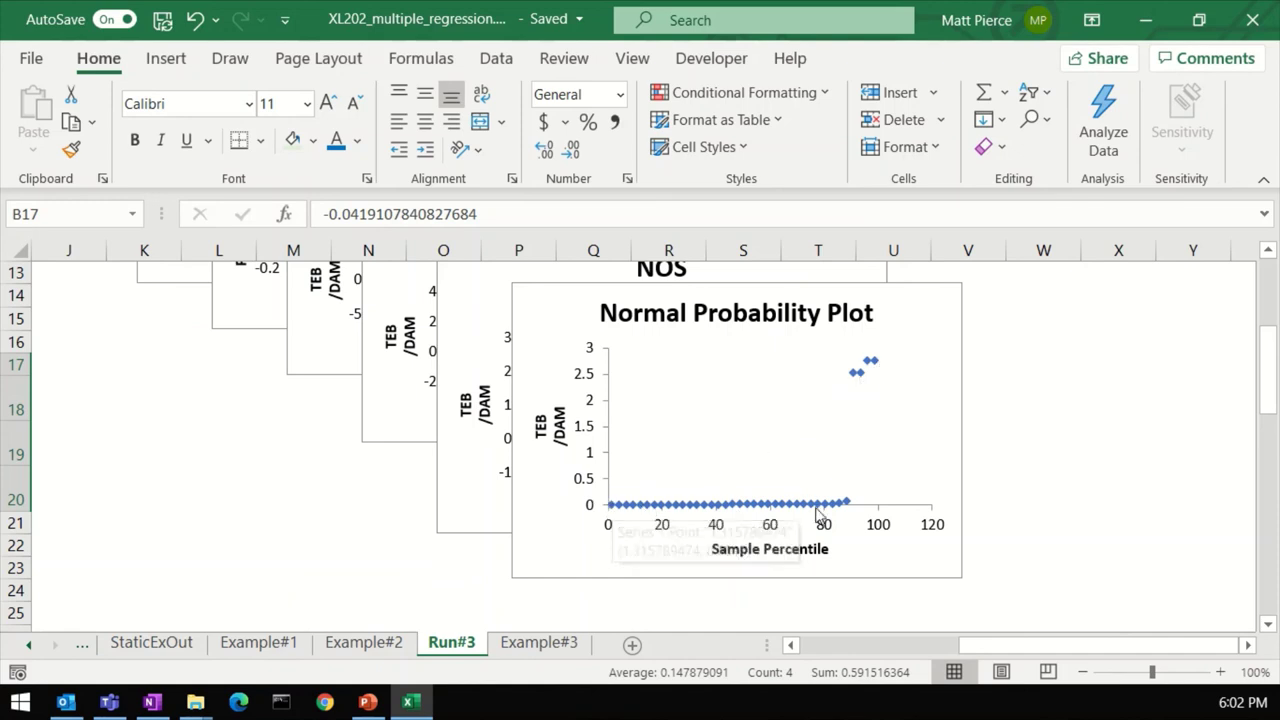
{"action": "mouse_move", "coordinate": [848, 507]}
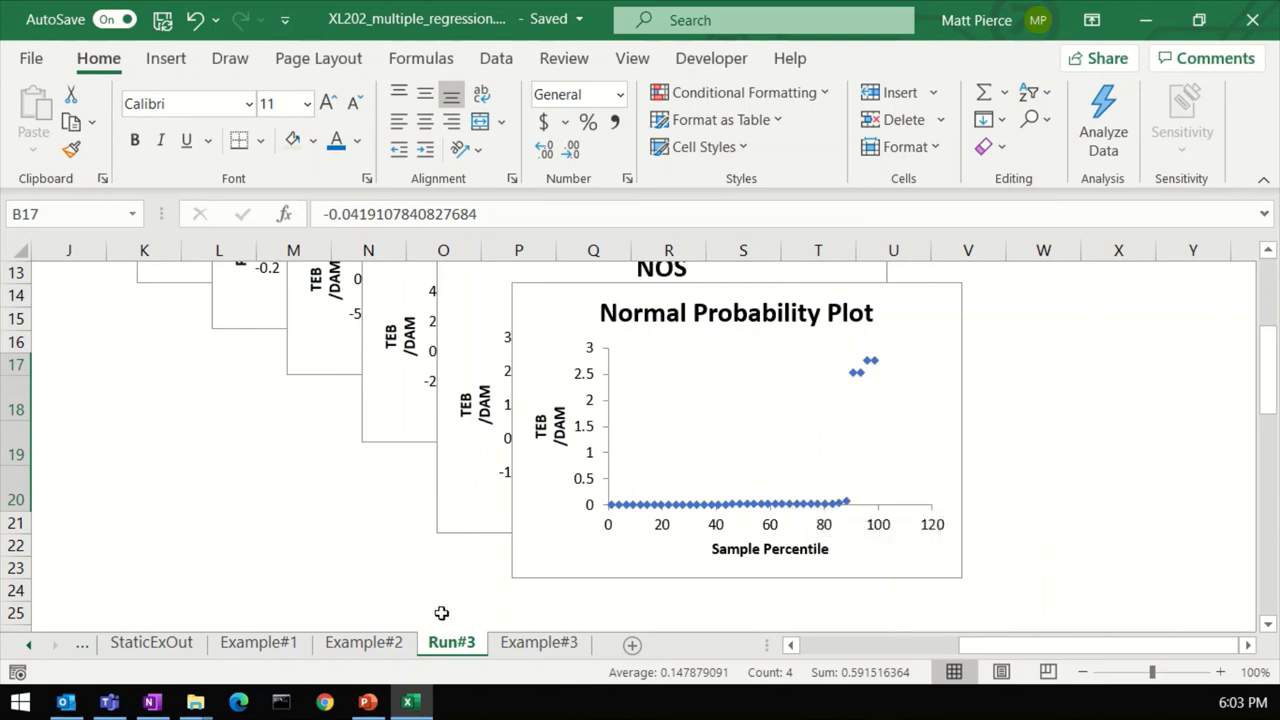
- Compare the TEB/DAM values on Example#3, especially samples 4, 5 and 17, with the Normal Probability Plot on Run#3
{"action": "left_click", "coordinate": [522, 646]}
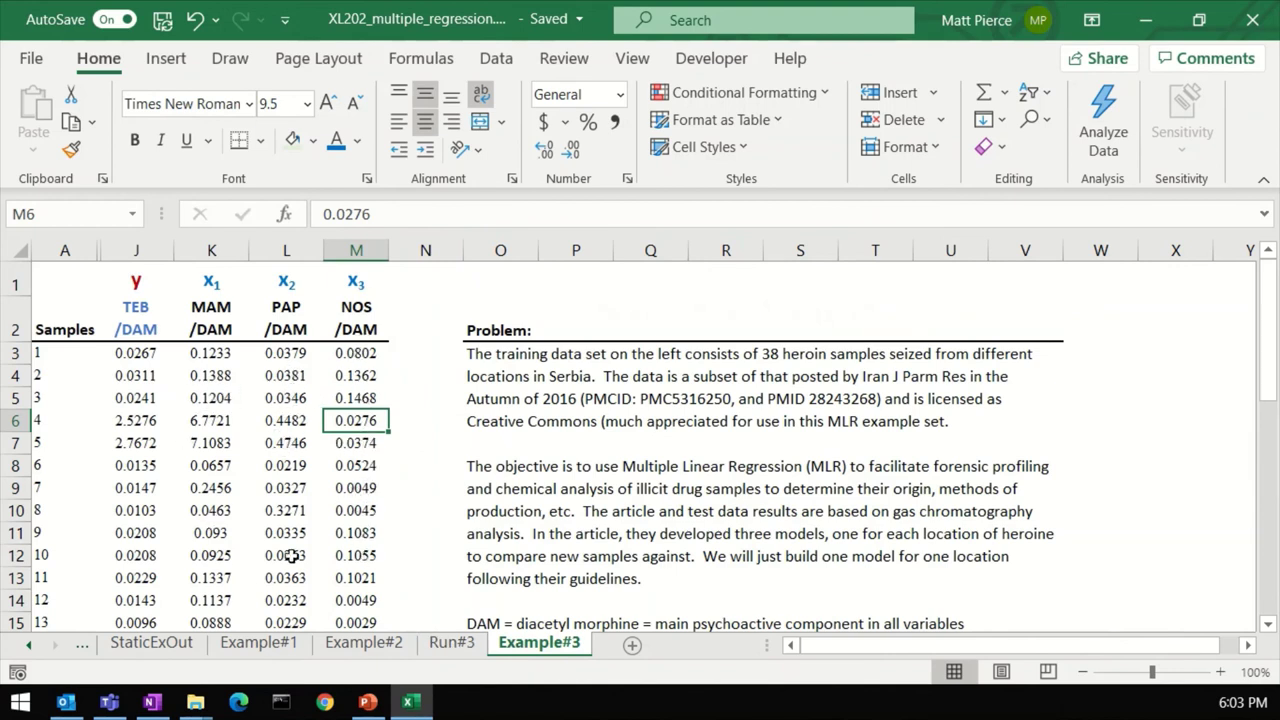
{"action": "left_click", "coordinate": [451, 642]}
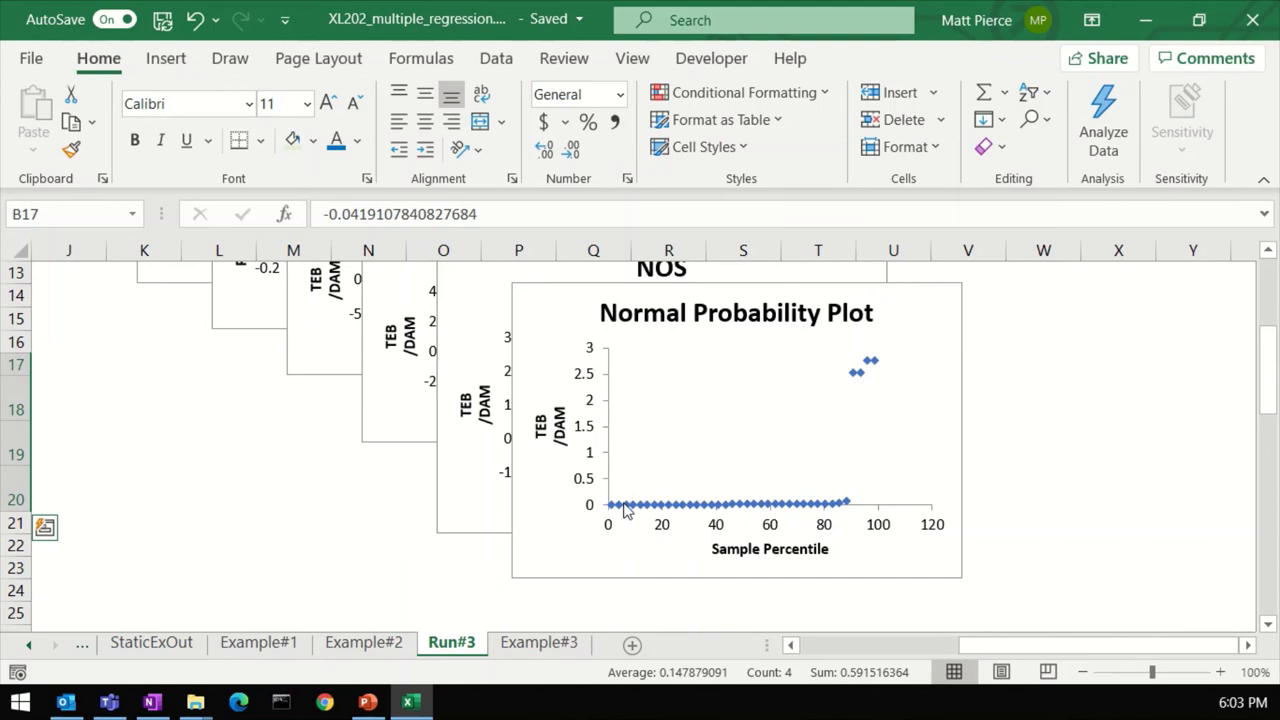
{"action": "mouse_move", "coordinate": [849, 510]}
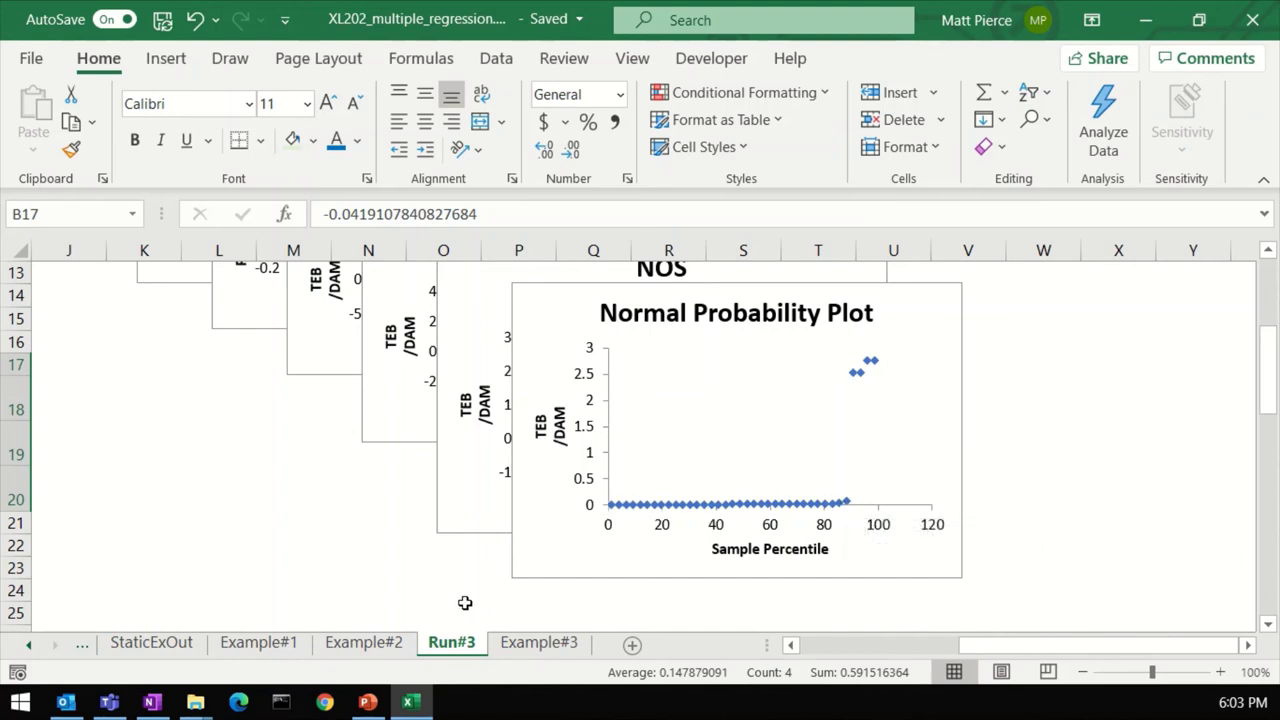
{"action": "left_click", "coordinate": [534, 642]}
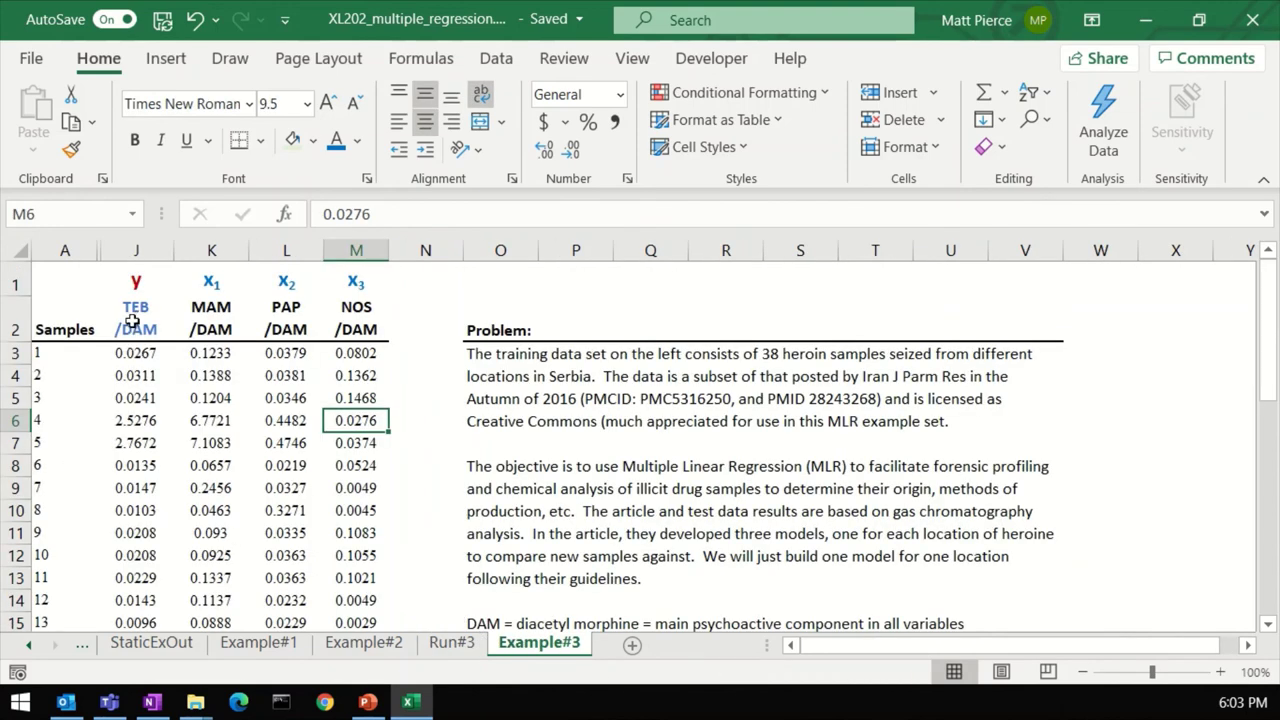
{"action": "left_click", "coordinate": [143, 489]}
{"action": "left_click", "coordinate": [143, 538]}
{"action": "left_click", "coordinate": [143, 577]}
{"action": "left_click_drag", "start_coordinate": [138, 421], "coordinate": [155, 455]}
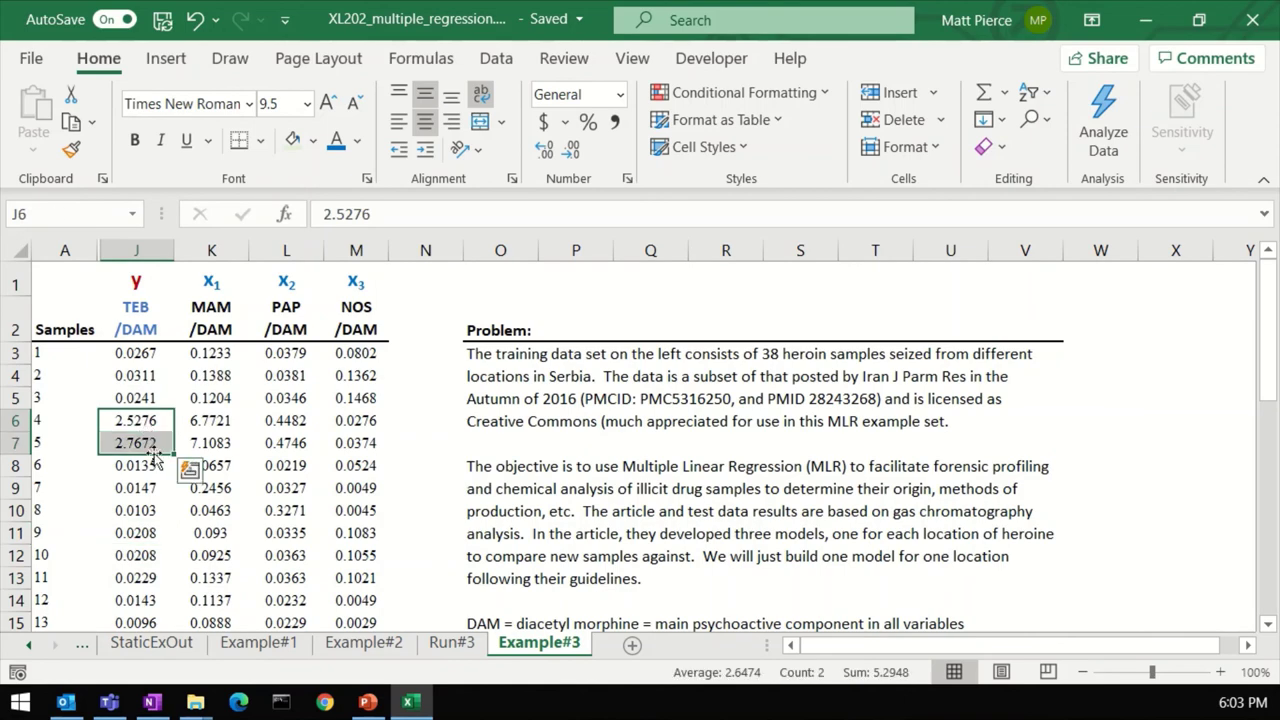
{"action": "scroll", "coordinate": [180, 546], "scroll_direction": "down", "scroll_amount": 1}
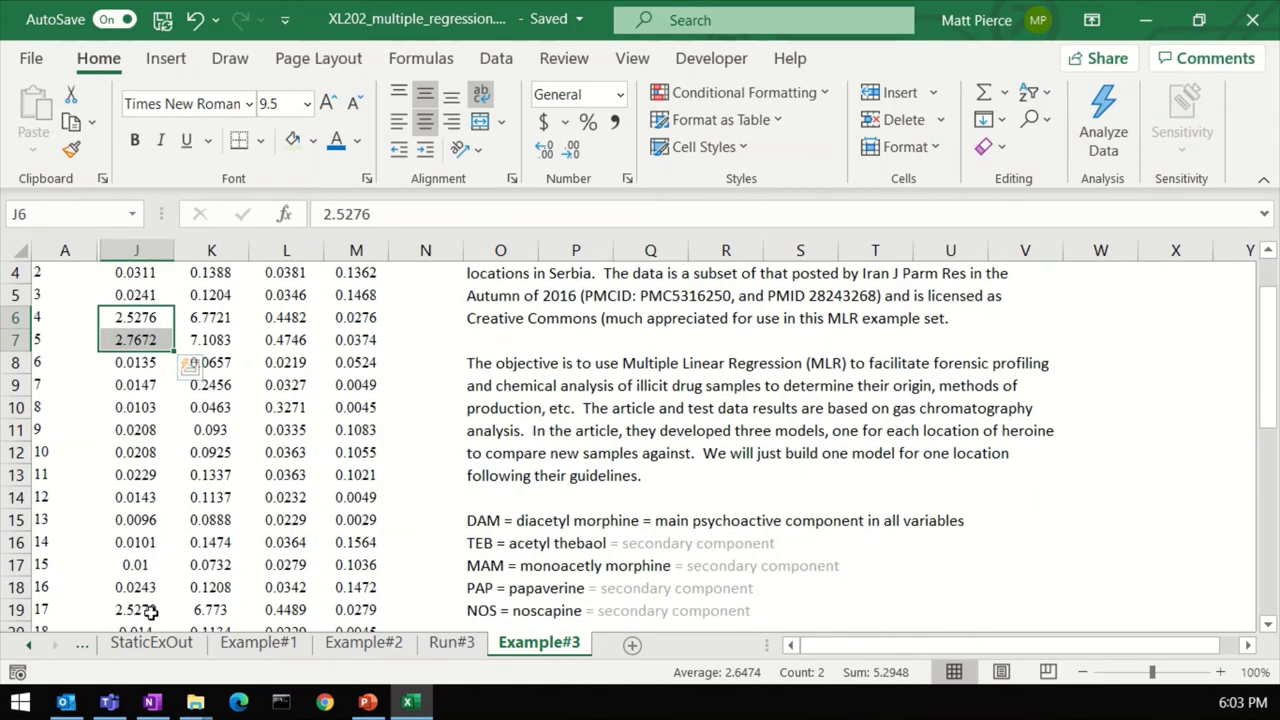
{"action": "left_click", "coordinate": [140, 610]}
{"action": "scroll", "coordinate": [145, 610], "scroll_direction": "down", "scroll_amount": 1}
{"action": "left_click", "coordinate": [451, 642]}
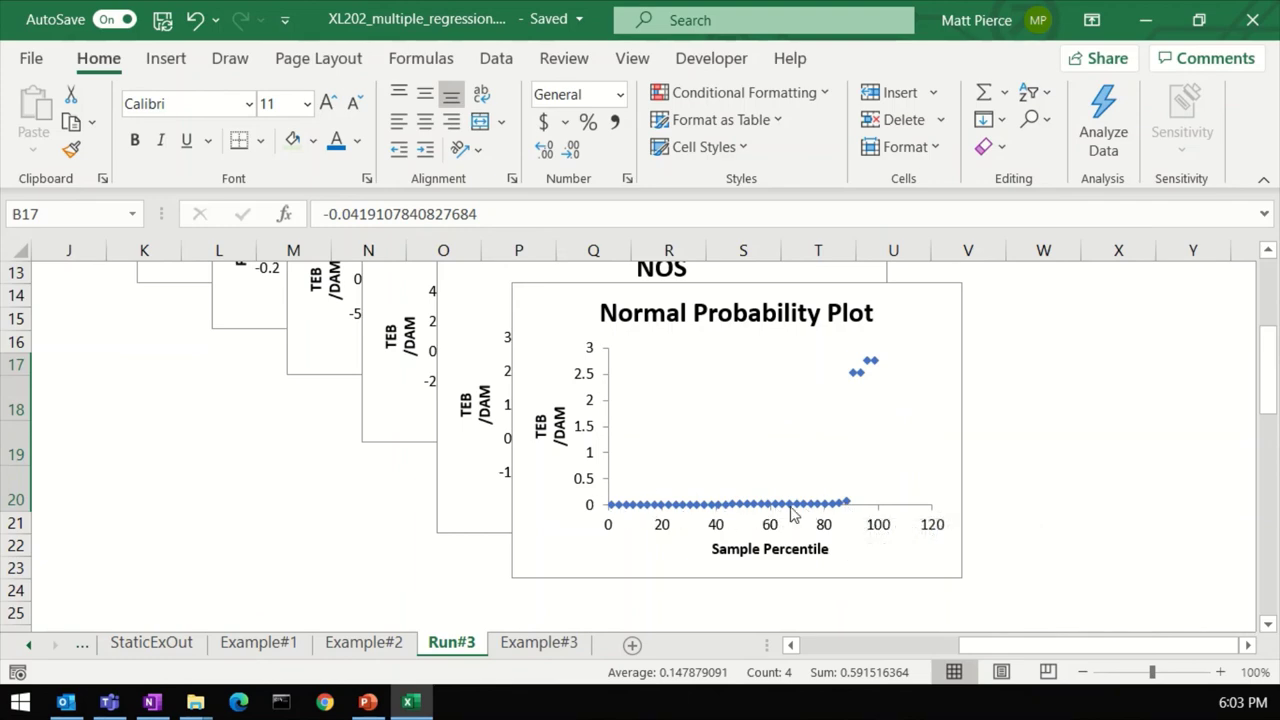
{"action": "left_click", "coordinate": [515, 645]}
{"action": "scroll", "coordinate": [176, 545], "scroll_direction": "up", "scroll_amount": 2}
{"action": "left_click", "coordinate": [117, 425]}
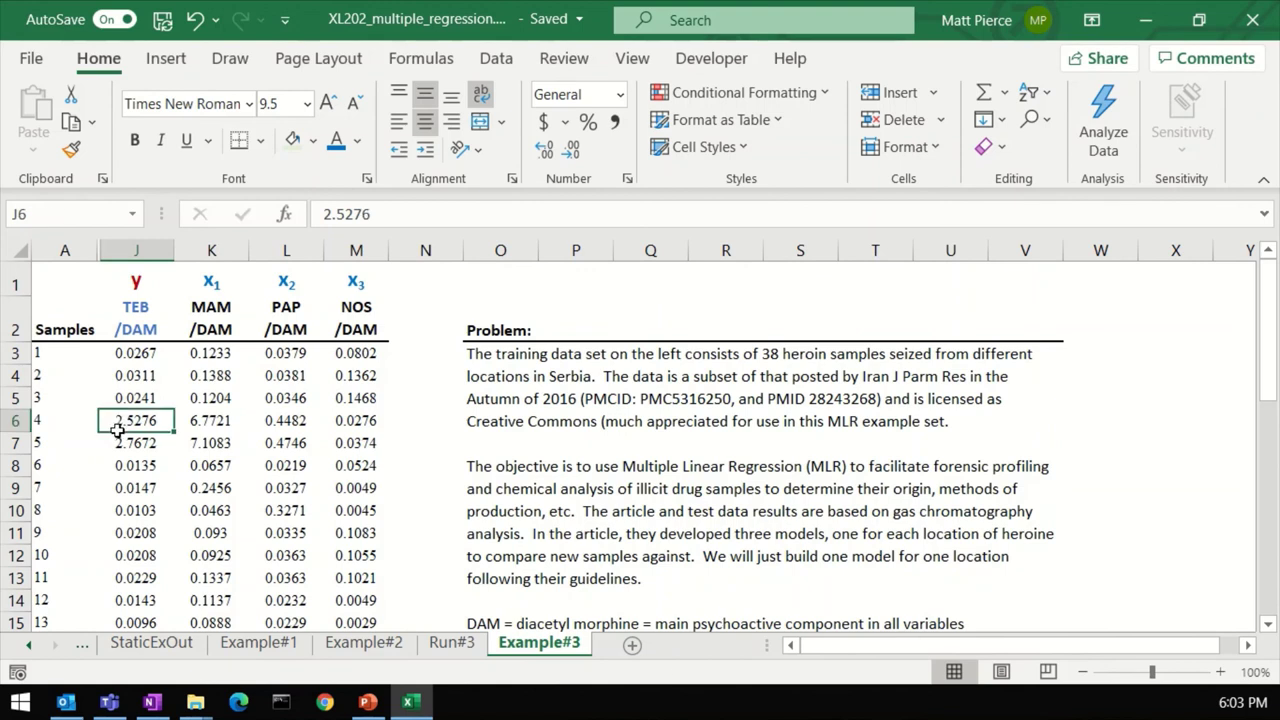
{"action": "left_click_drag", "start_coordinate": [117, 428], "coordinate": [119, 444]}
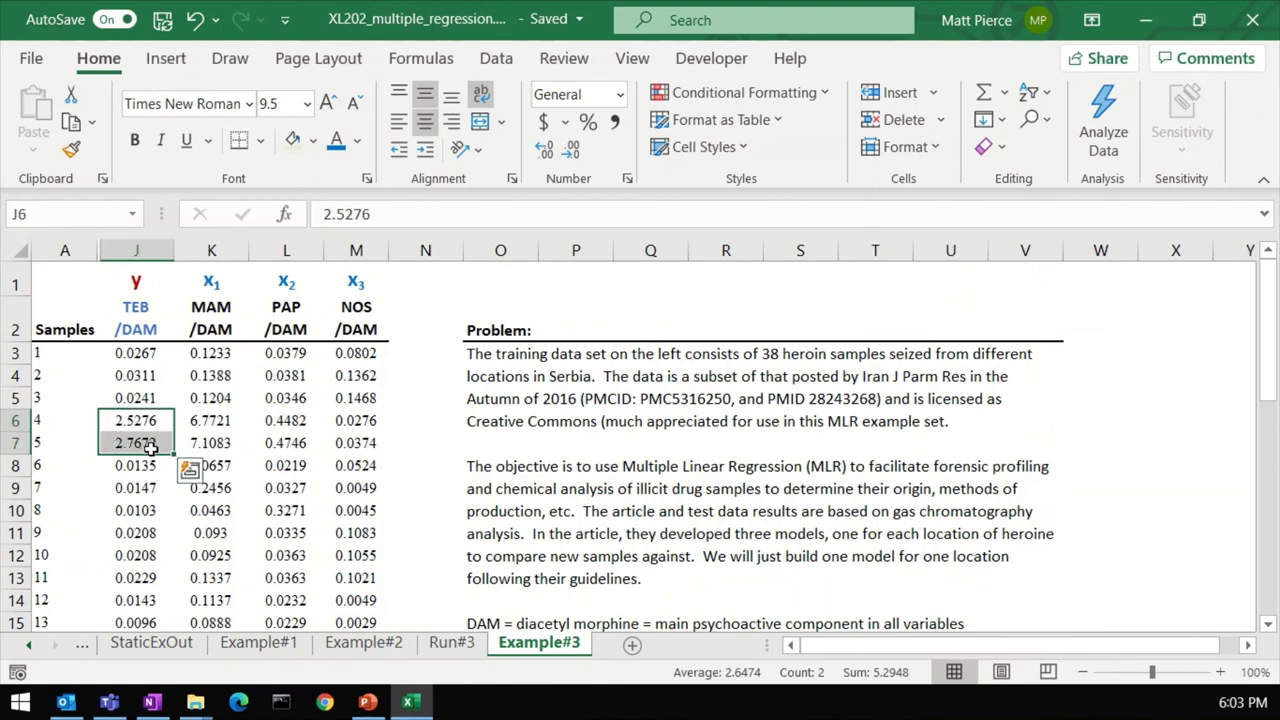